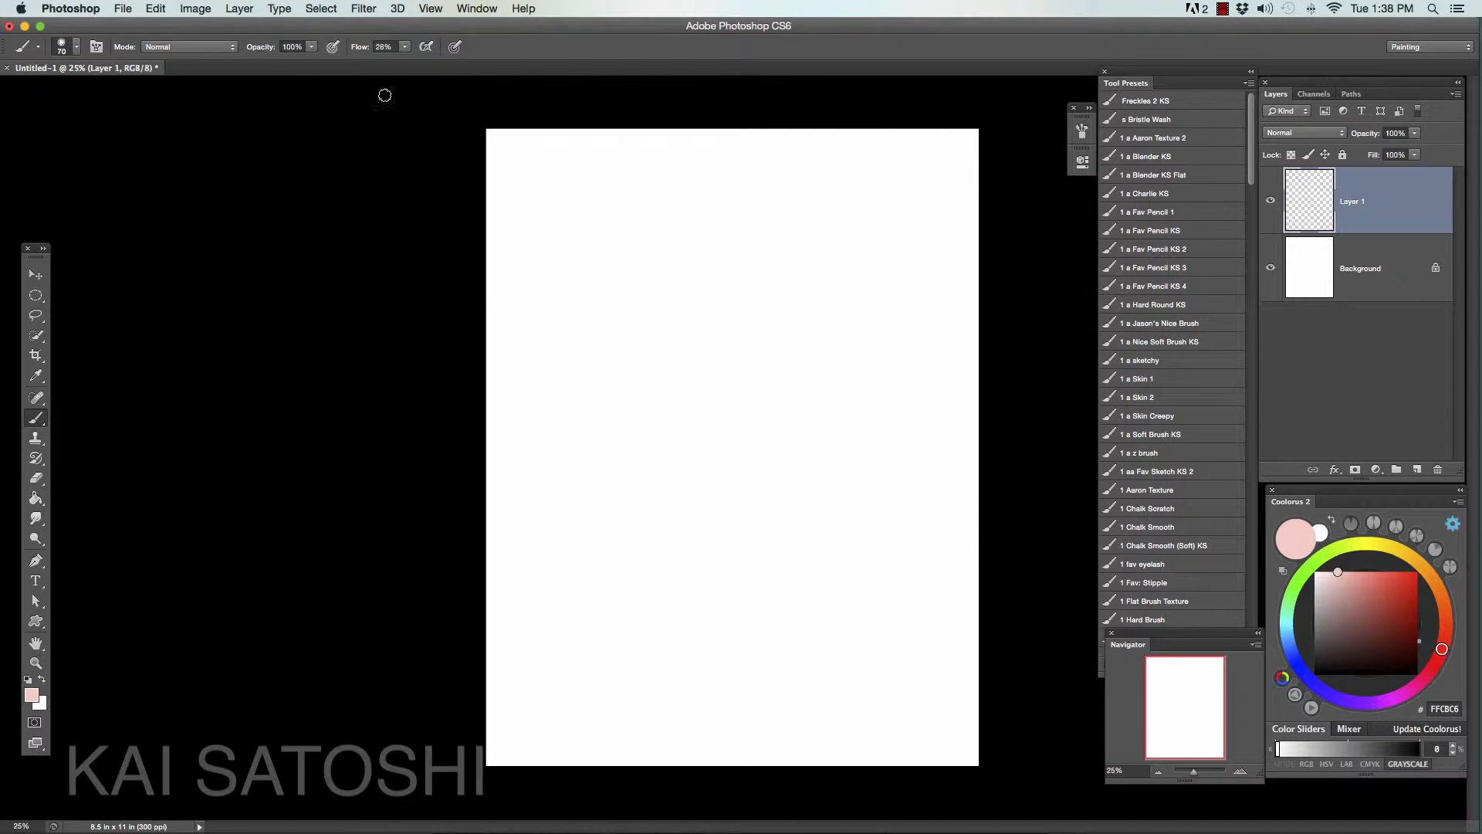
- Create a new U.S. Letter document, 8.5 x 11 inches at 300 pixels/inch, in RGB with a white background
{"action": "left_click", "coordinate": [123, 9]}
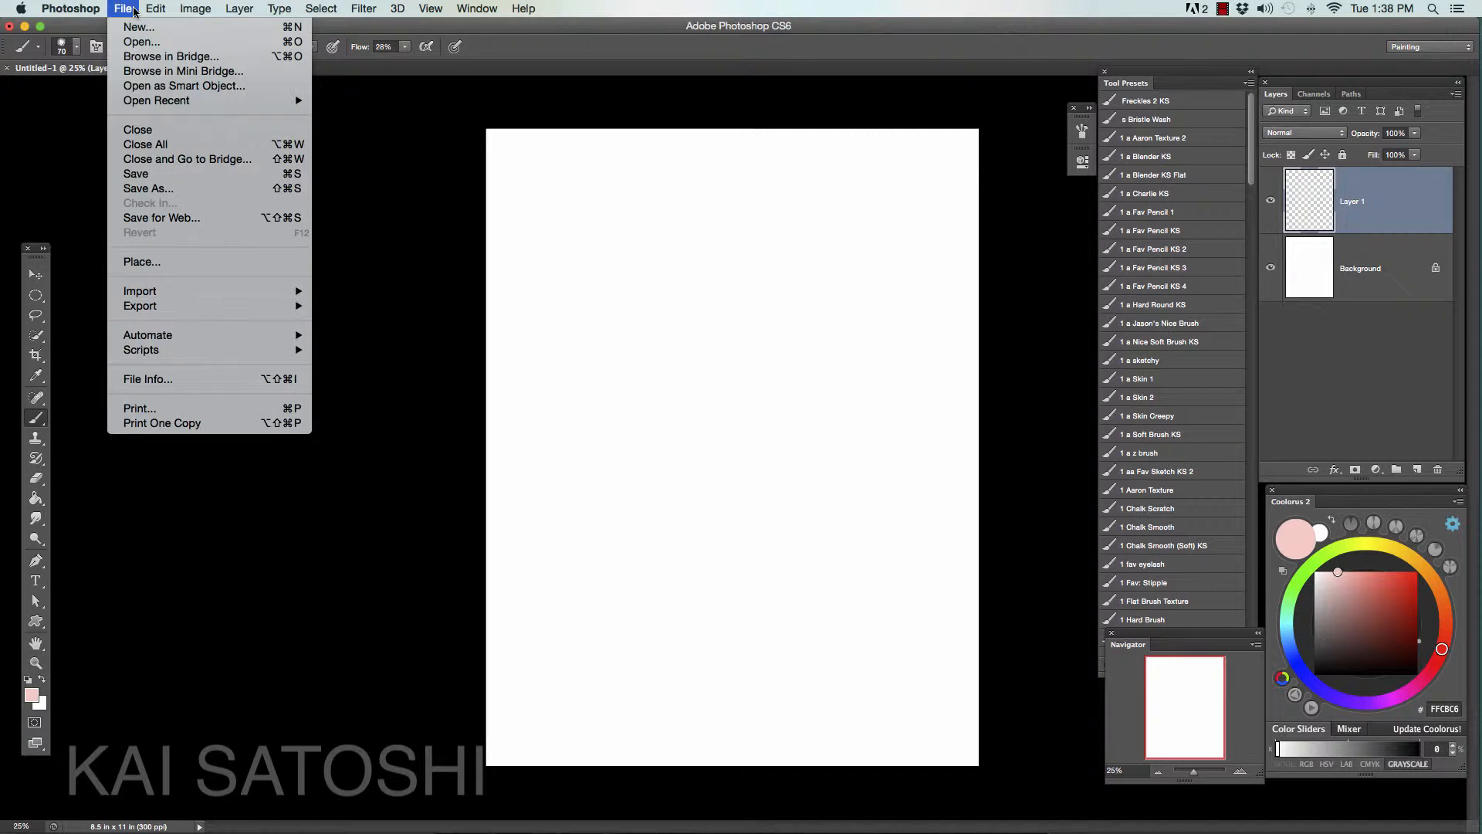
{"action": "left_click", "coordinate": [139, 27]}
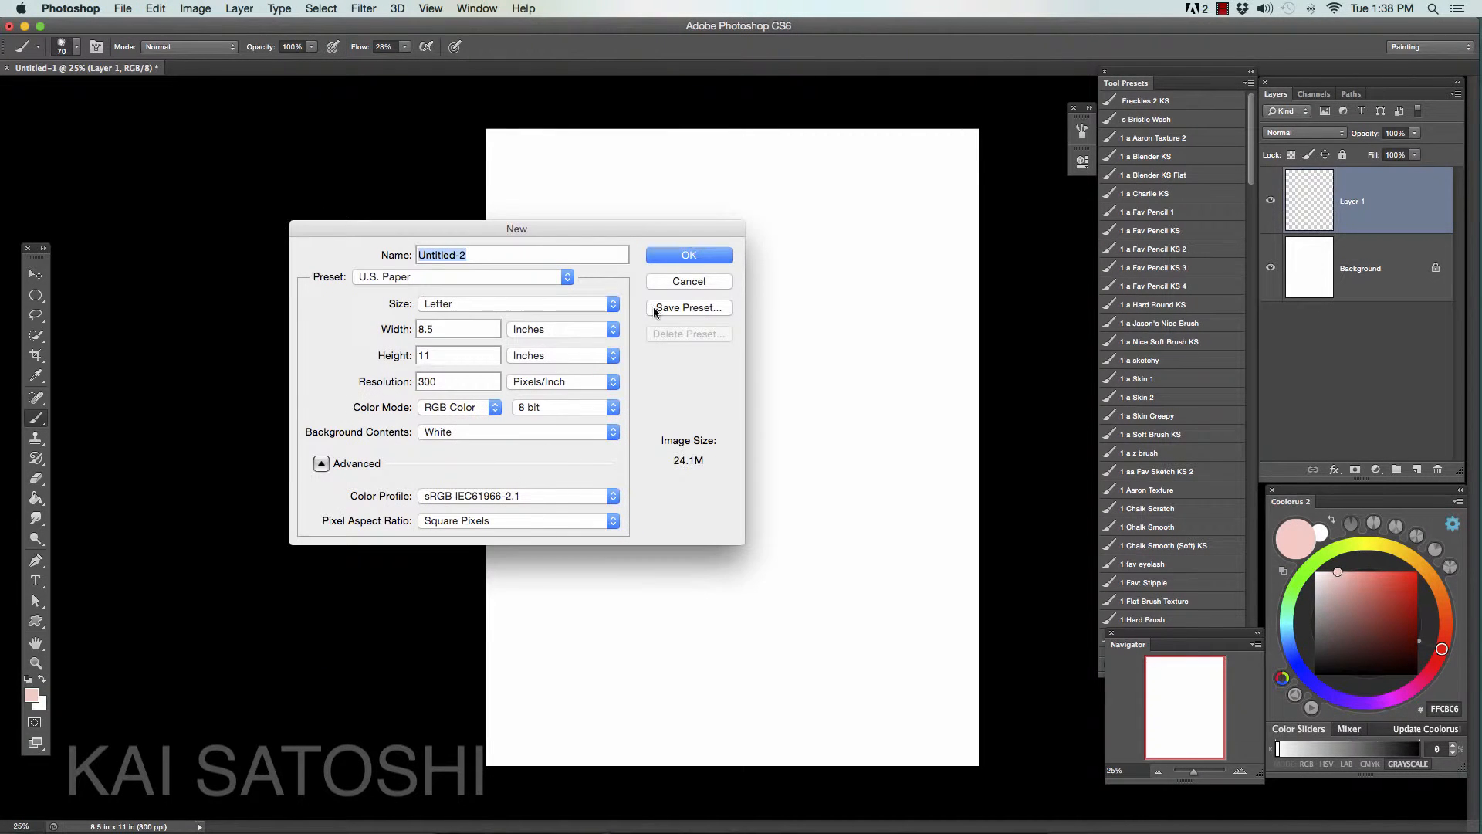
{"action": "left_click", "coordinate": [692, 257]}
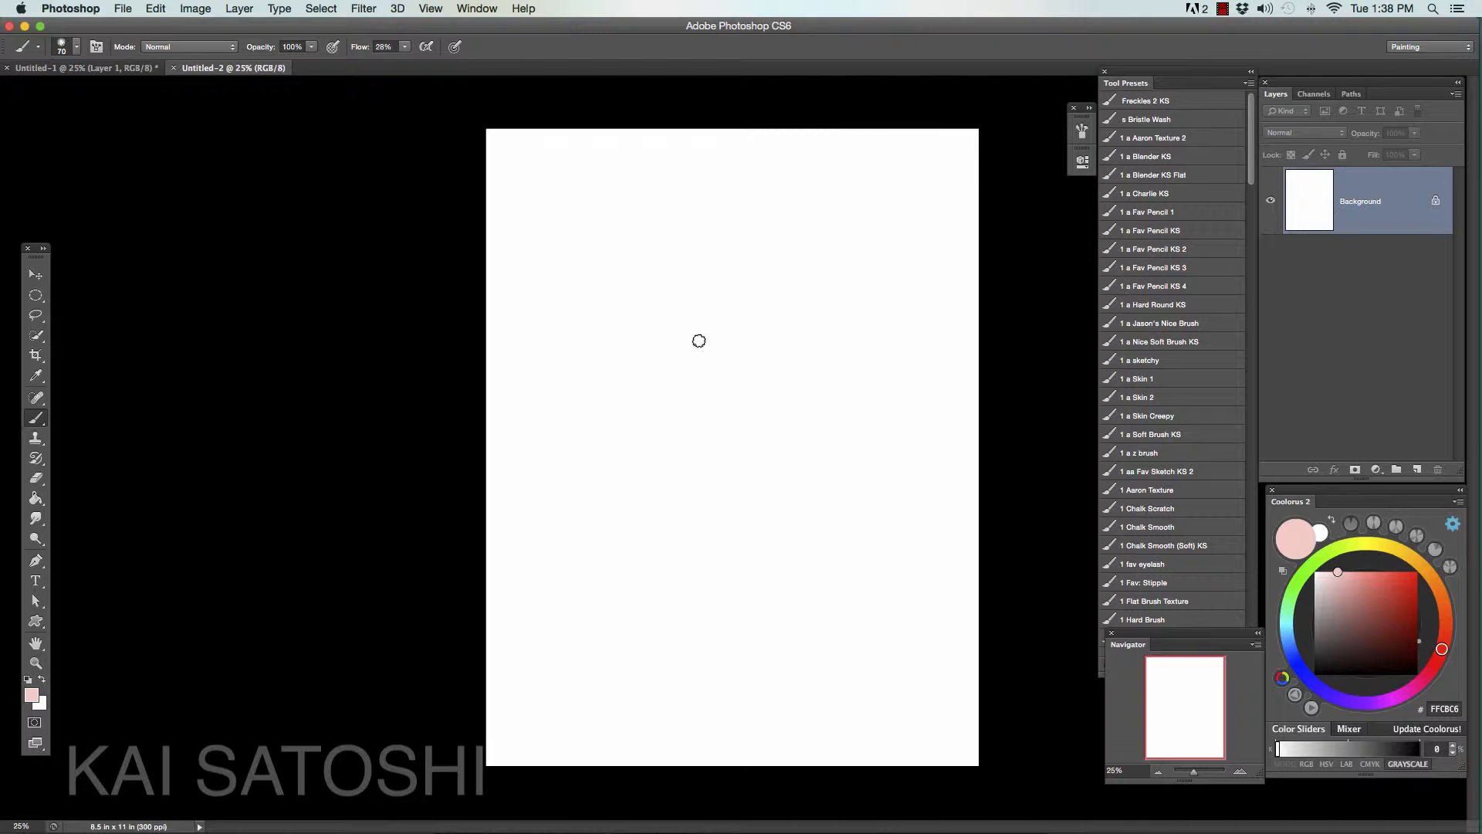
- Activate the Elliptical Marquee tool and set the foreground color to black (000000)
{"action": "left_click", "coordinate": [36, 295]}
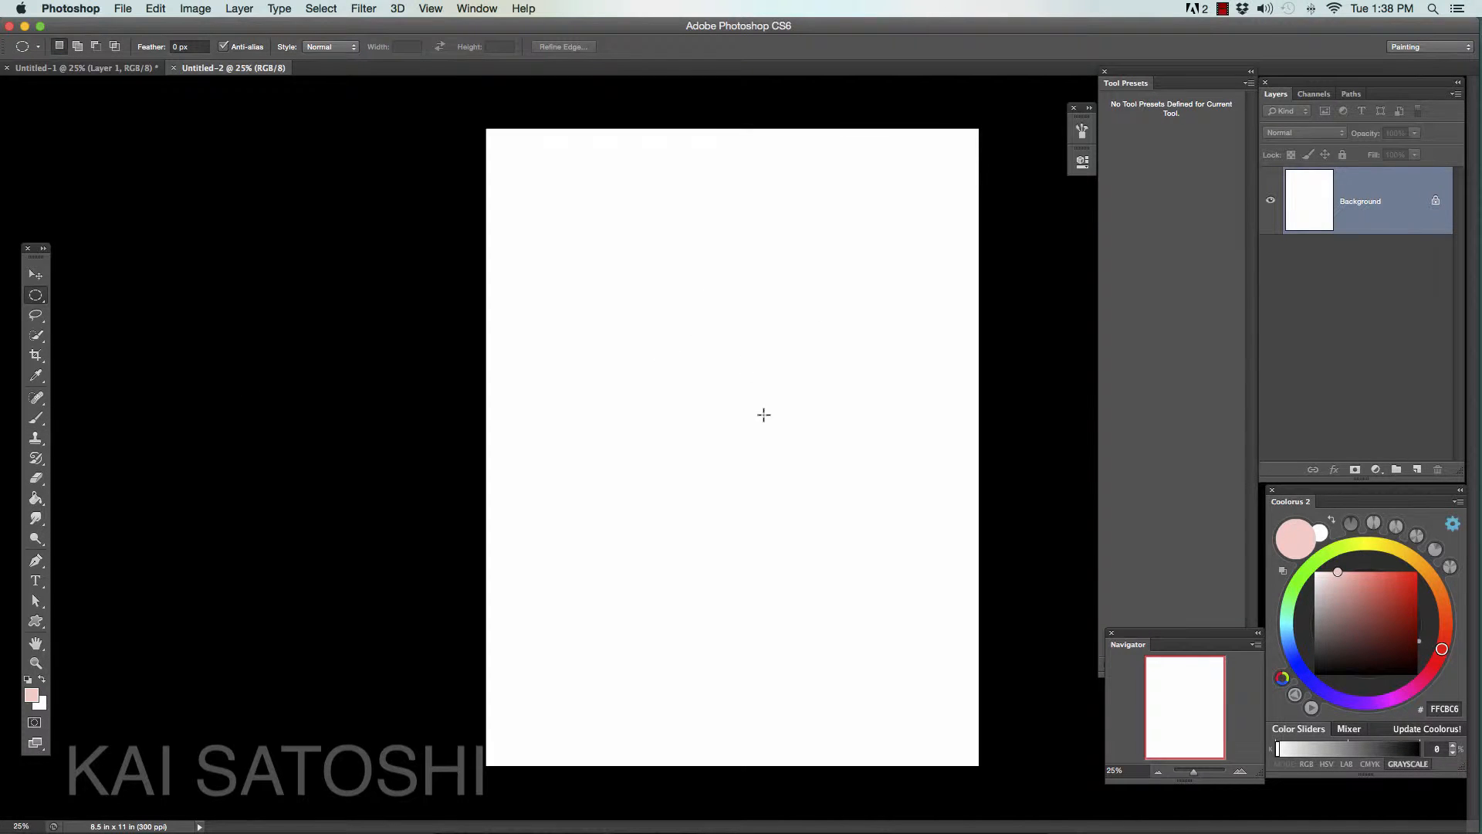
{"action": "left_click_drag", "start_coordinate": [1346, 612], "coordinate": [1314, 675]}
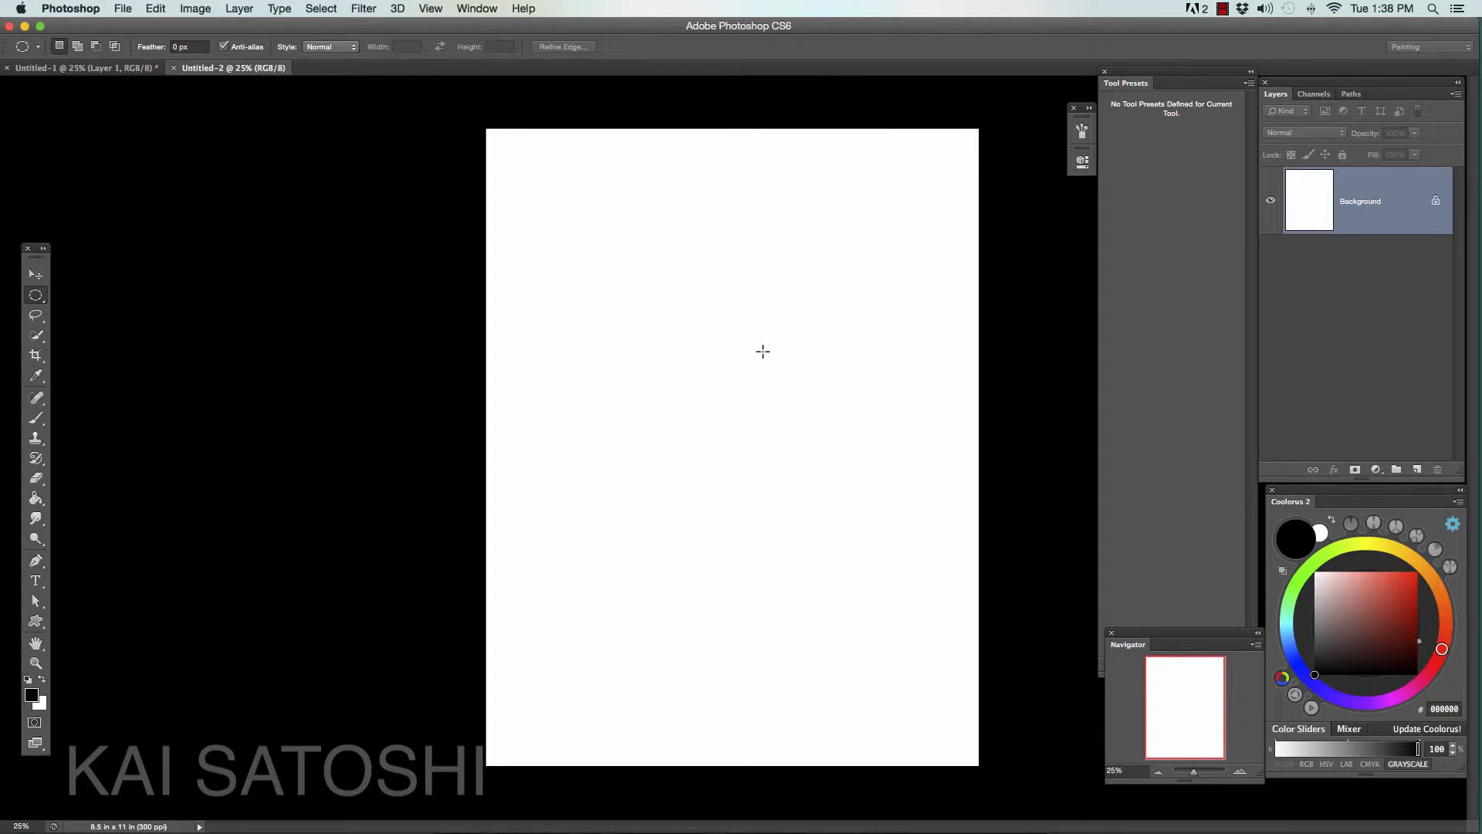
- Make a tiny circular selection in the upper middle of the page and fill it with black on the Background layer
{"action": "left_click_drag", "start_coordinate": [762, 351], "coordinate": [774, 361]}
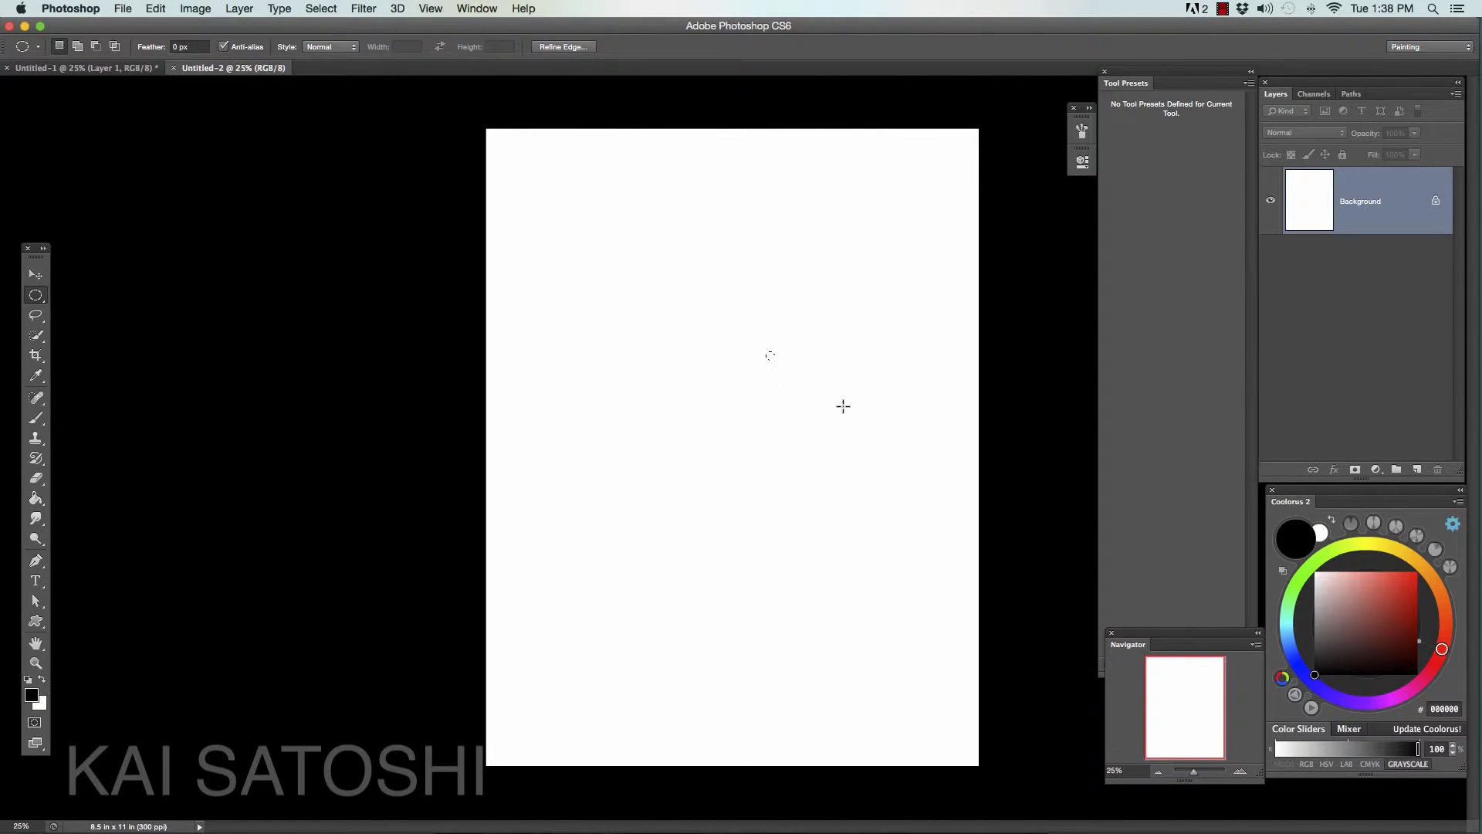
{"action": "key", "text": "g"}
{"action": "left_click", "coordinate": [769, 356]}
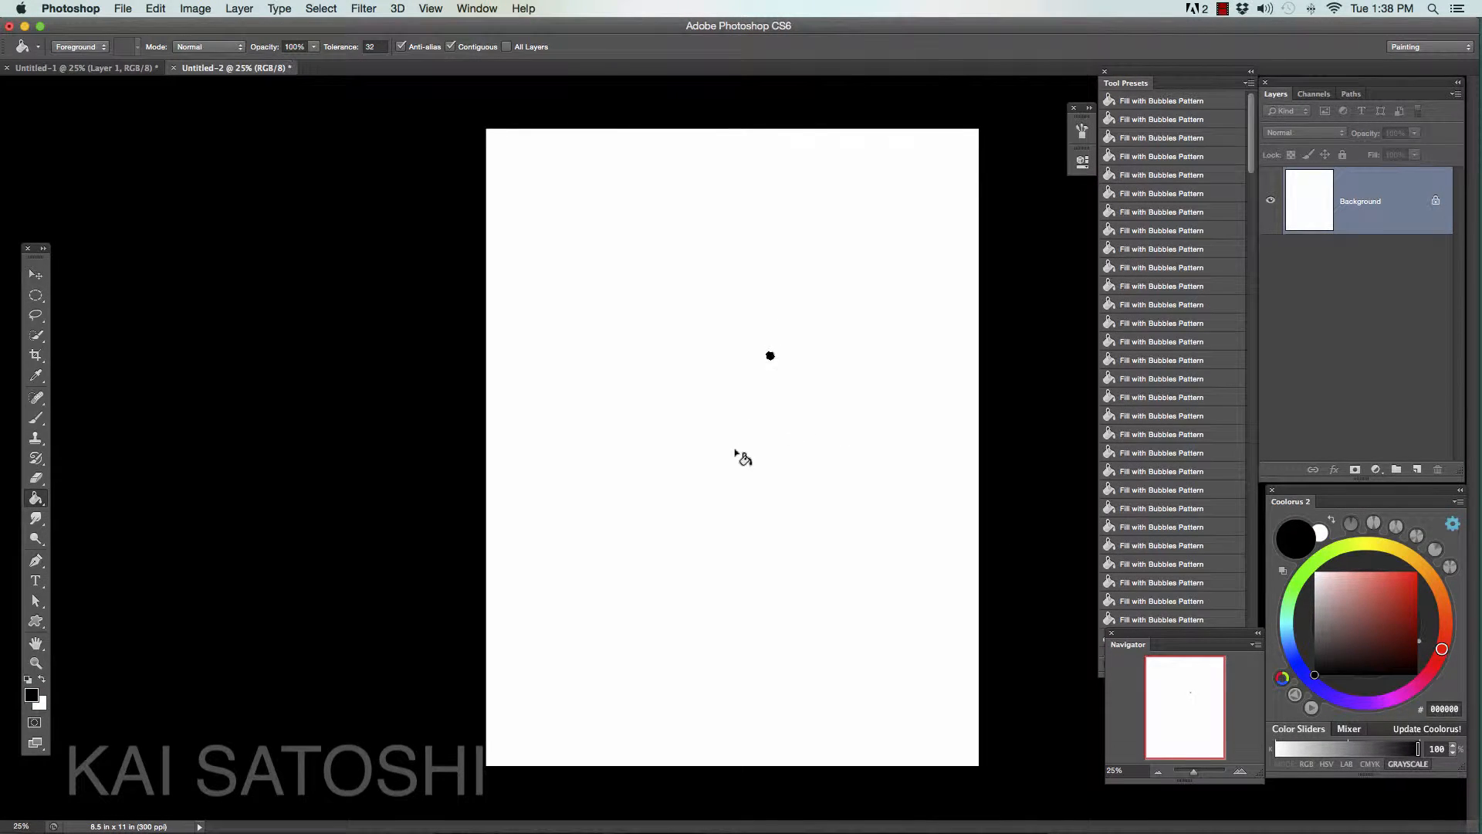
- Try to move the filled circle on the Background layer down and to the left, and undo back to the blank page
{"action": "left_click", "coordinate": [36, 274]}
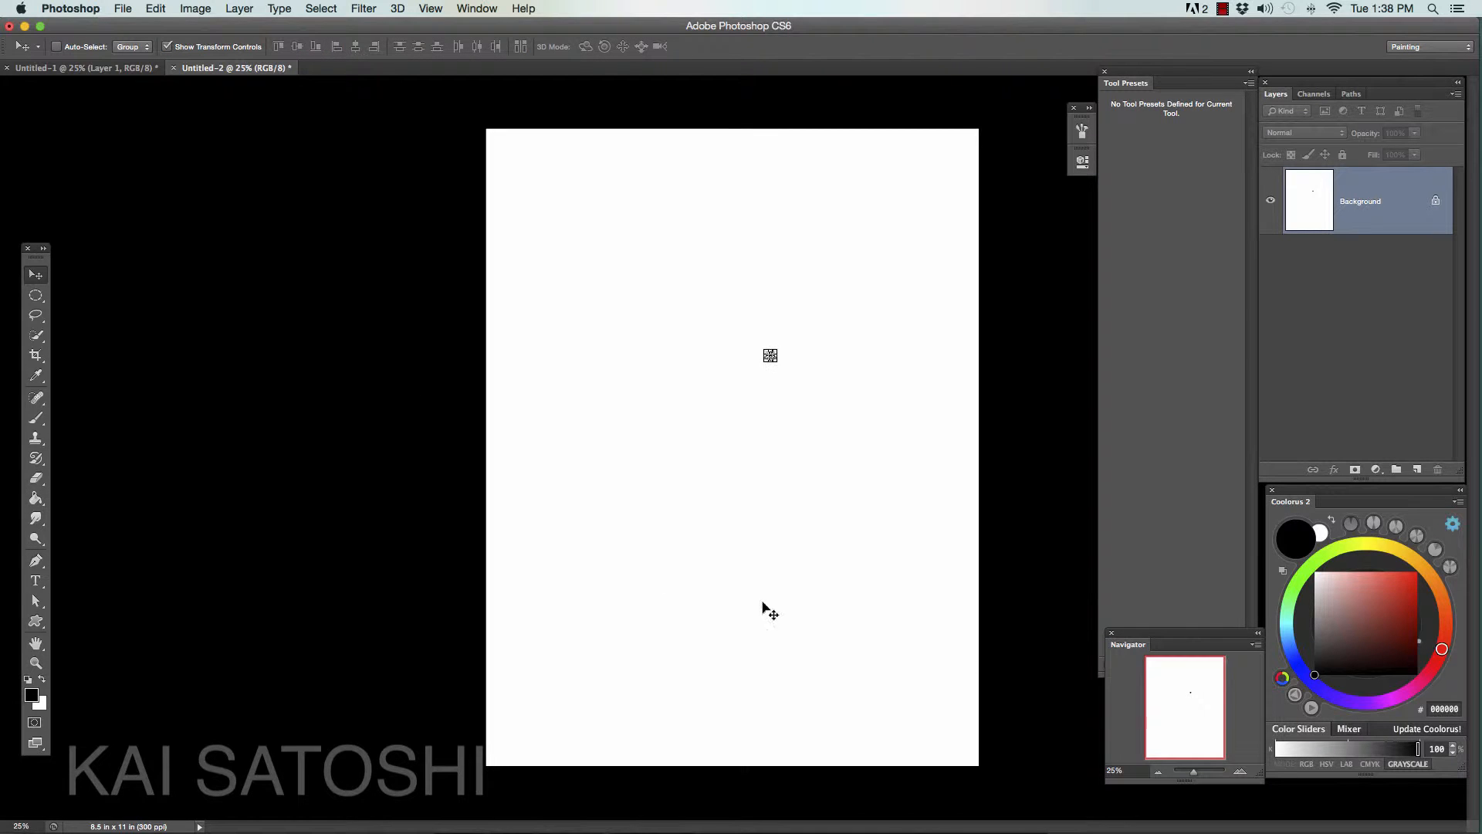
{"action": "left_click", "coordinate": [1240, 771]}
{"action": "left_click", "coordinate": [1240, 771]}
{"action": "left_click_drag", "start_coordinate": [893, 401], "coordinate": [782, 493]}
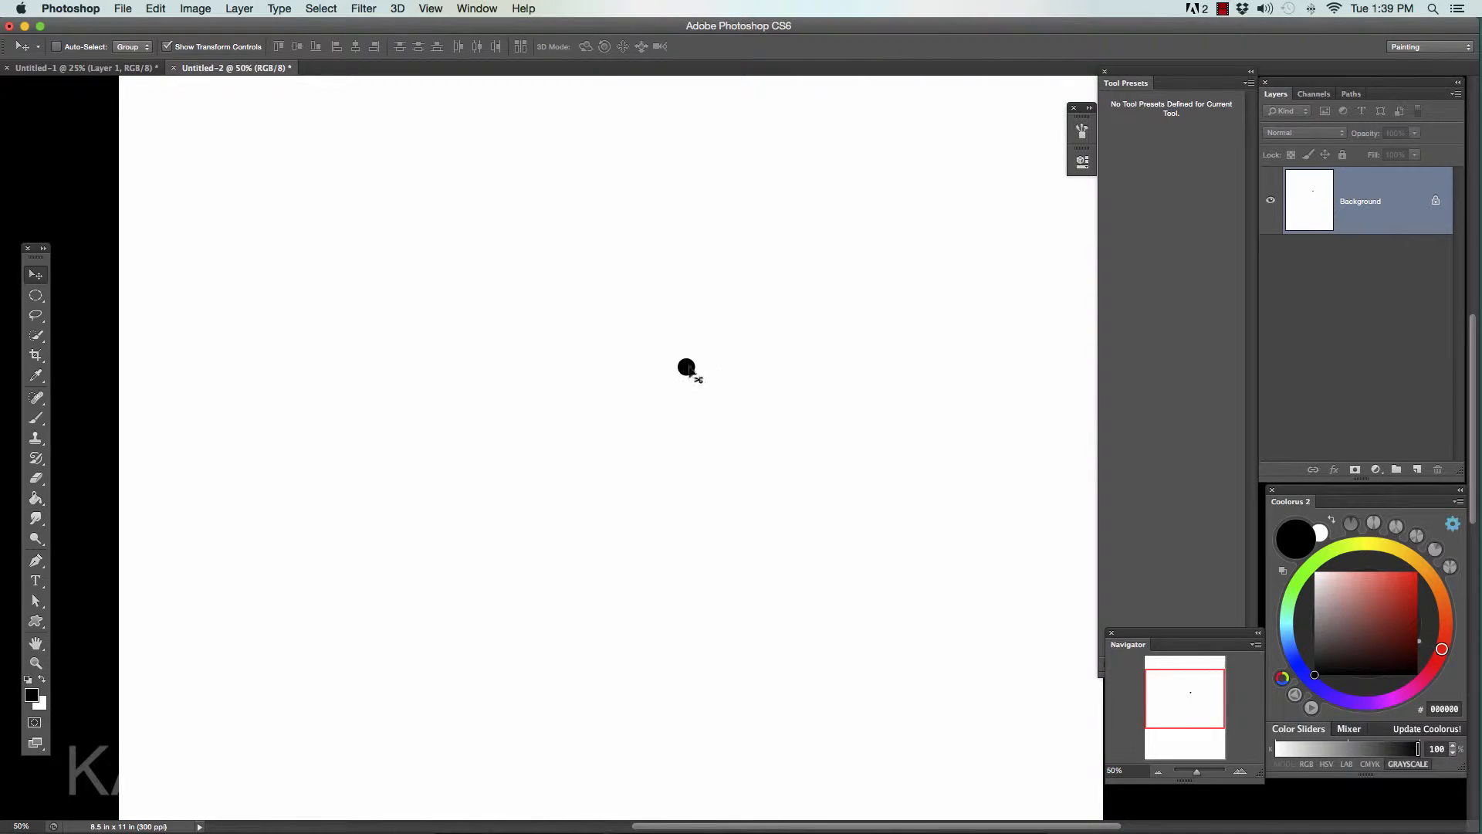
{"action": "left_click_drag", "start_coordinate": [684, 381], "coordinate": [645, 419]}
{"action": "key", "text": "super+z"}
{"action": "key", "text": "super+z"}
{"action": "key", "text": "super+alt+z"}
{"action": "key", "text": "super+alt+z"}
- Add a new layer and fill a tiny circular selection on it with black, in the upper middle of the page
{"action": "left_click", "coordinate": [1416, 469]}
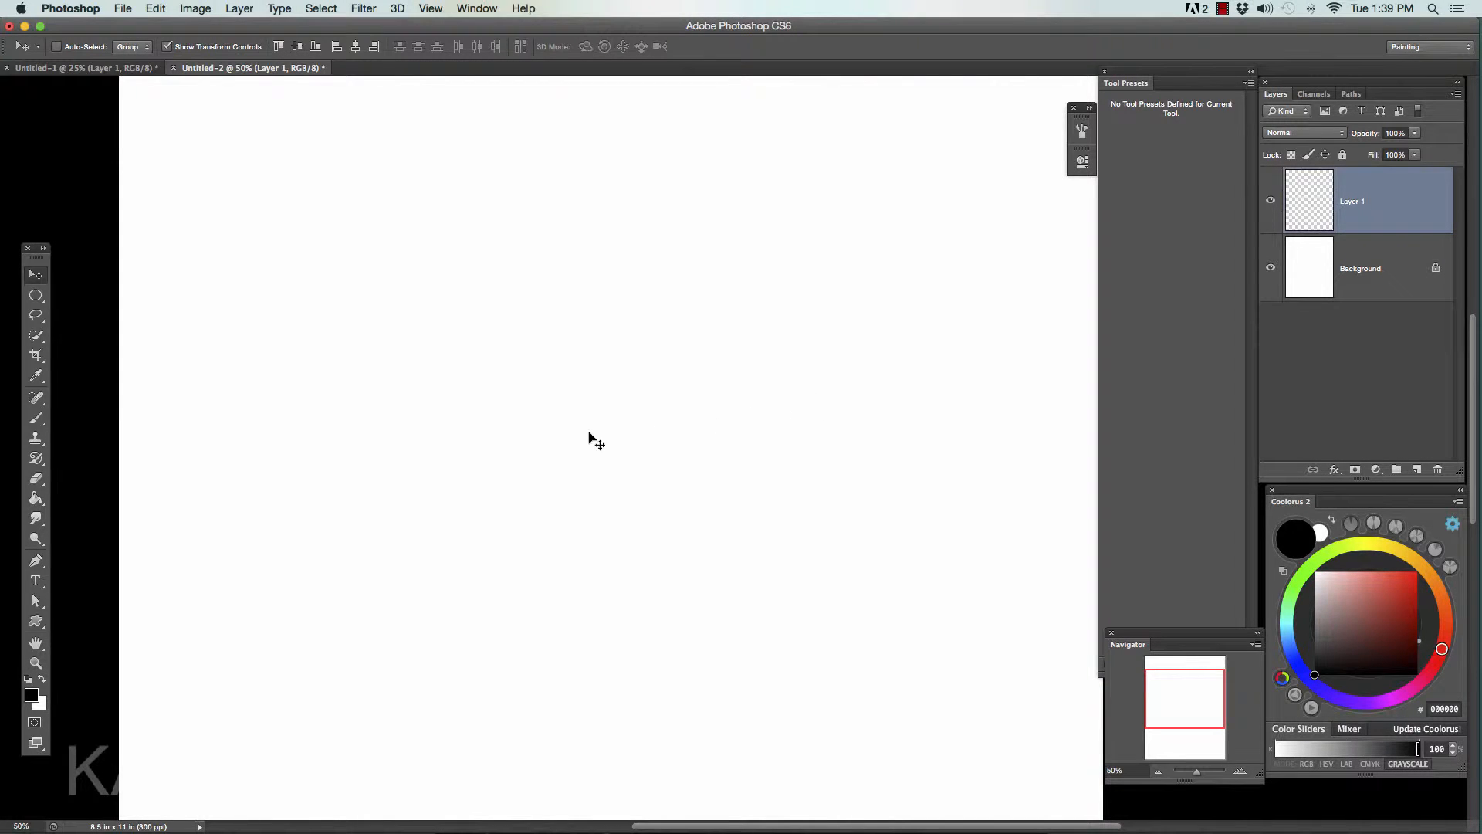
{"action": "left_click", "coordinate": [35, 294]}
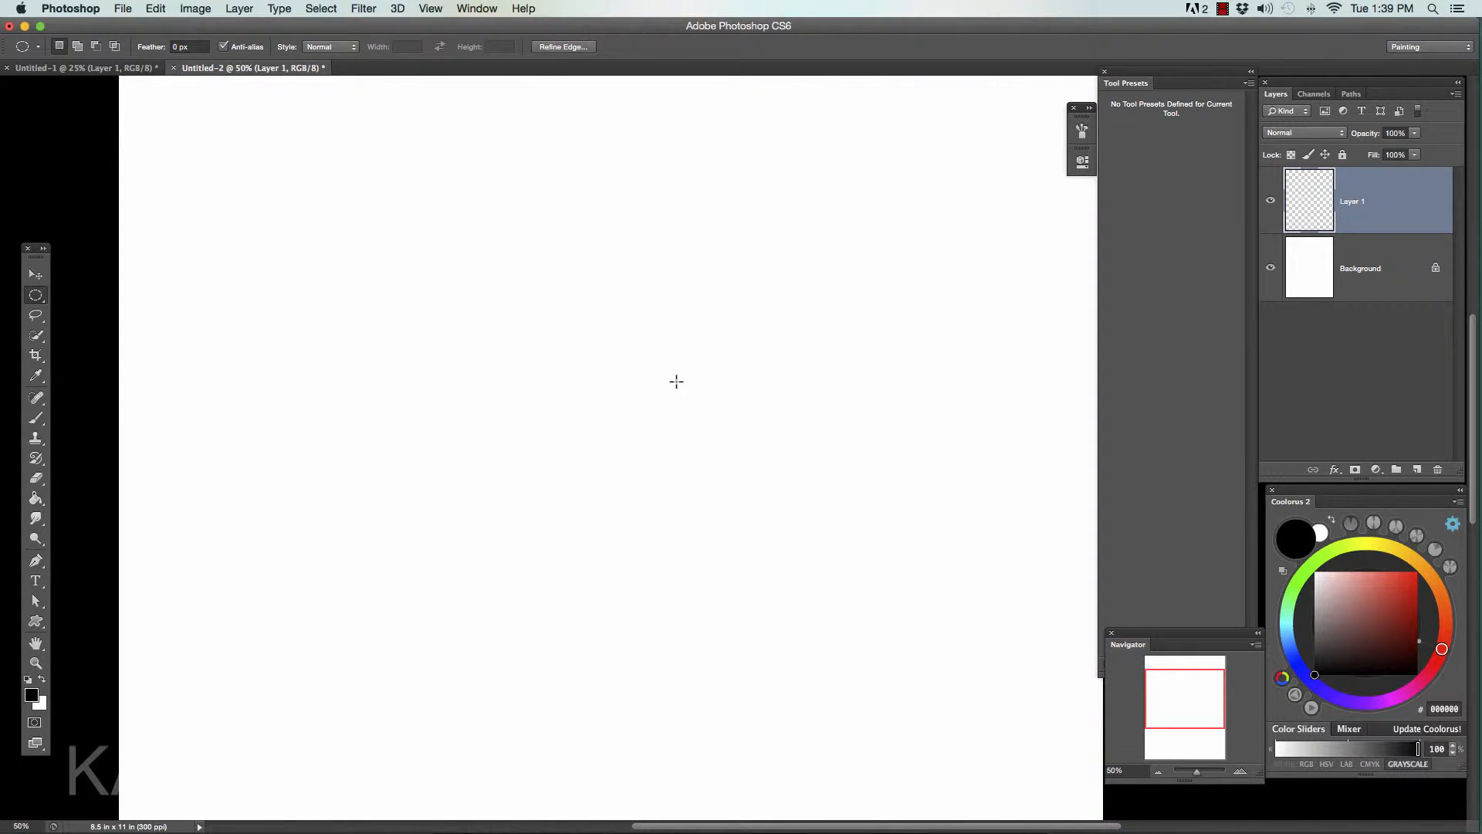
{"action": "left_click_drag", "start_coordinate": [676, 383], "coordinate": [704, 412]}
{"action": "left_click", "coordinate": [1157, 770]}
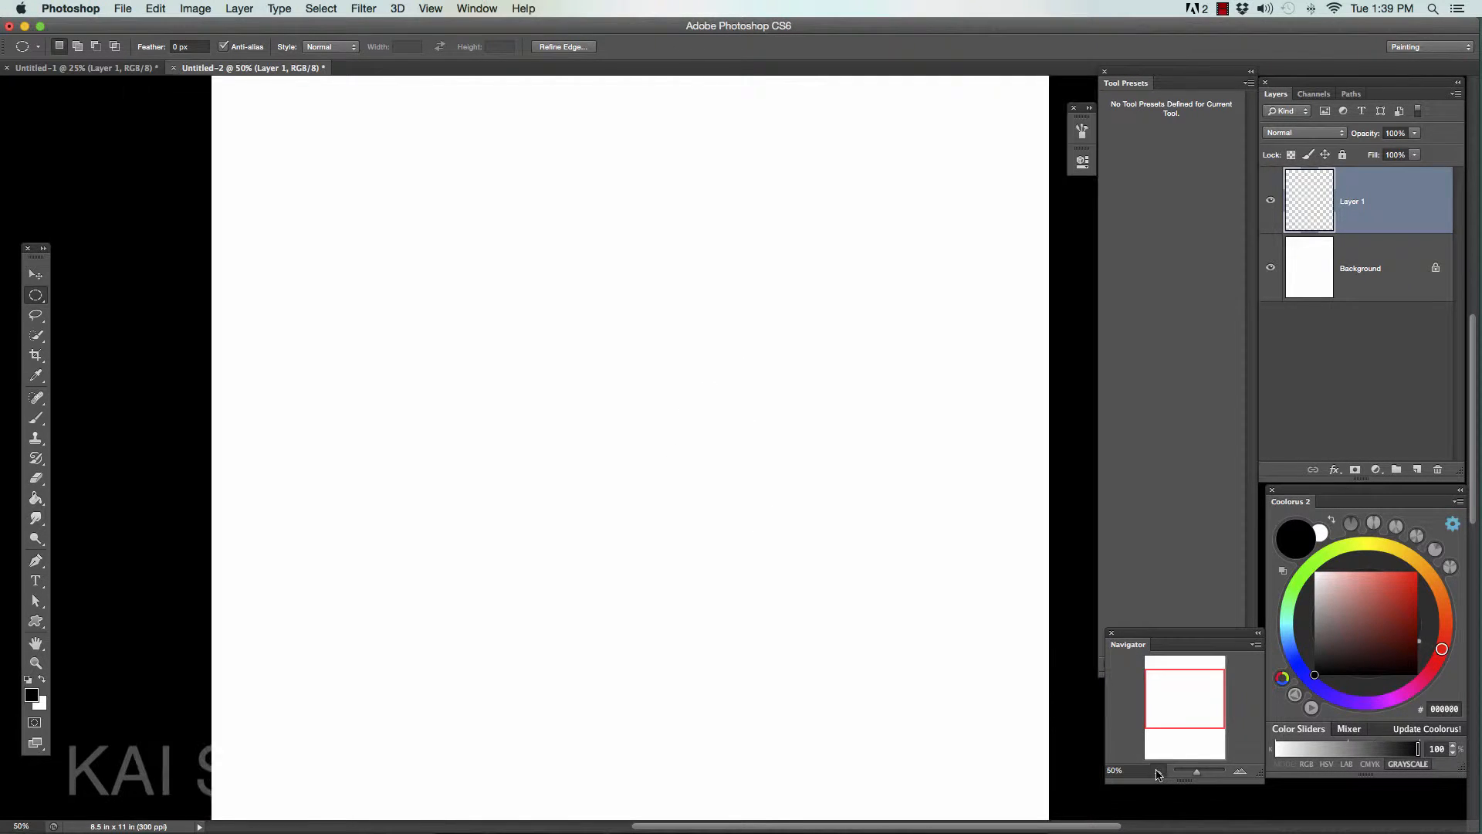
{"action": "key", "text": "super+d"}
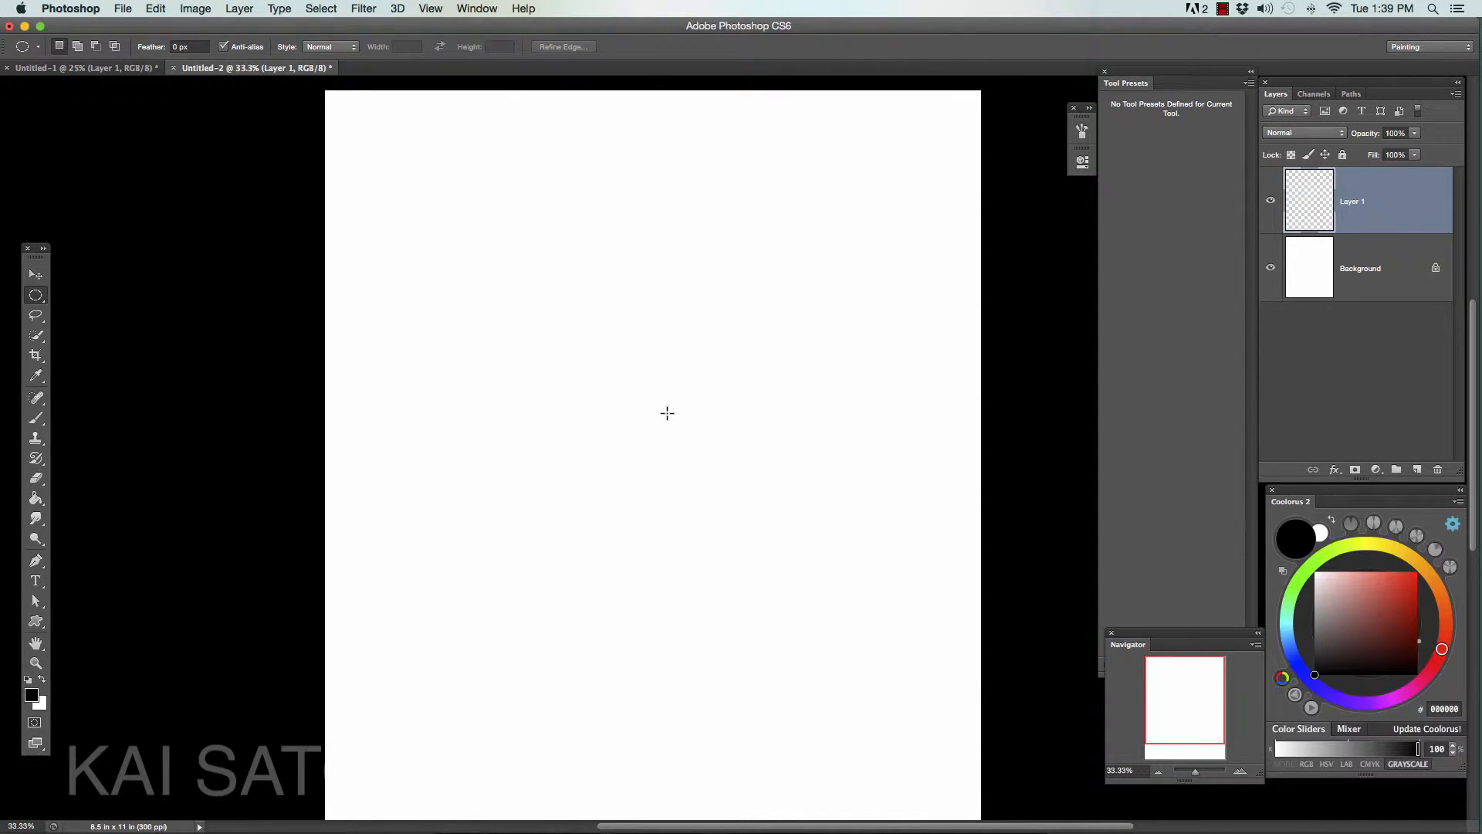
{"action": "left_click_drag", "start_coordinate": [662, 386], "coordinate": [668, 393]}
{"action": "key", "text": "g"}
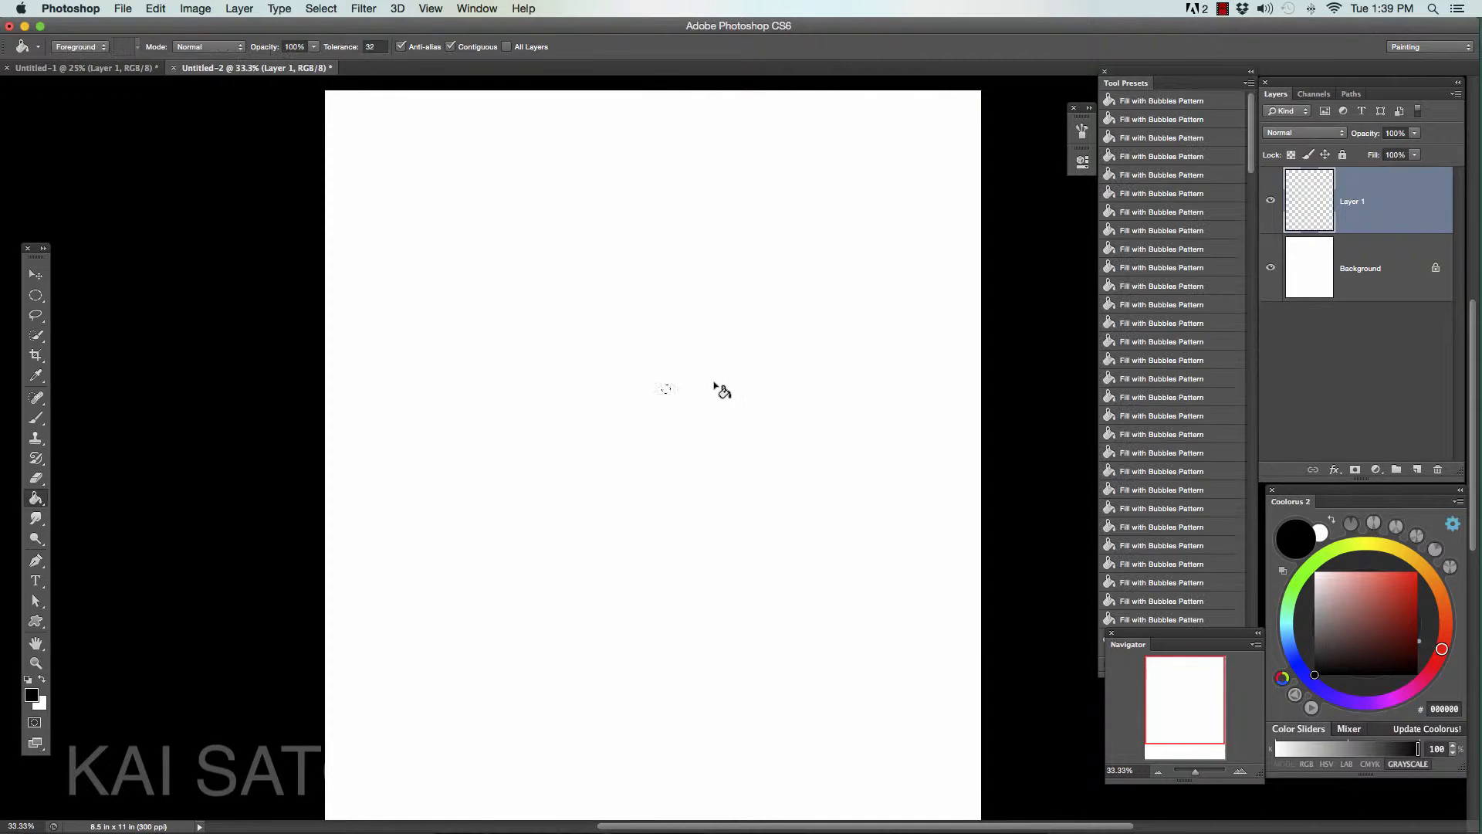
{"action": "left_click", "coordinate": [666, 390]}
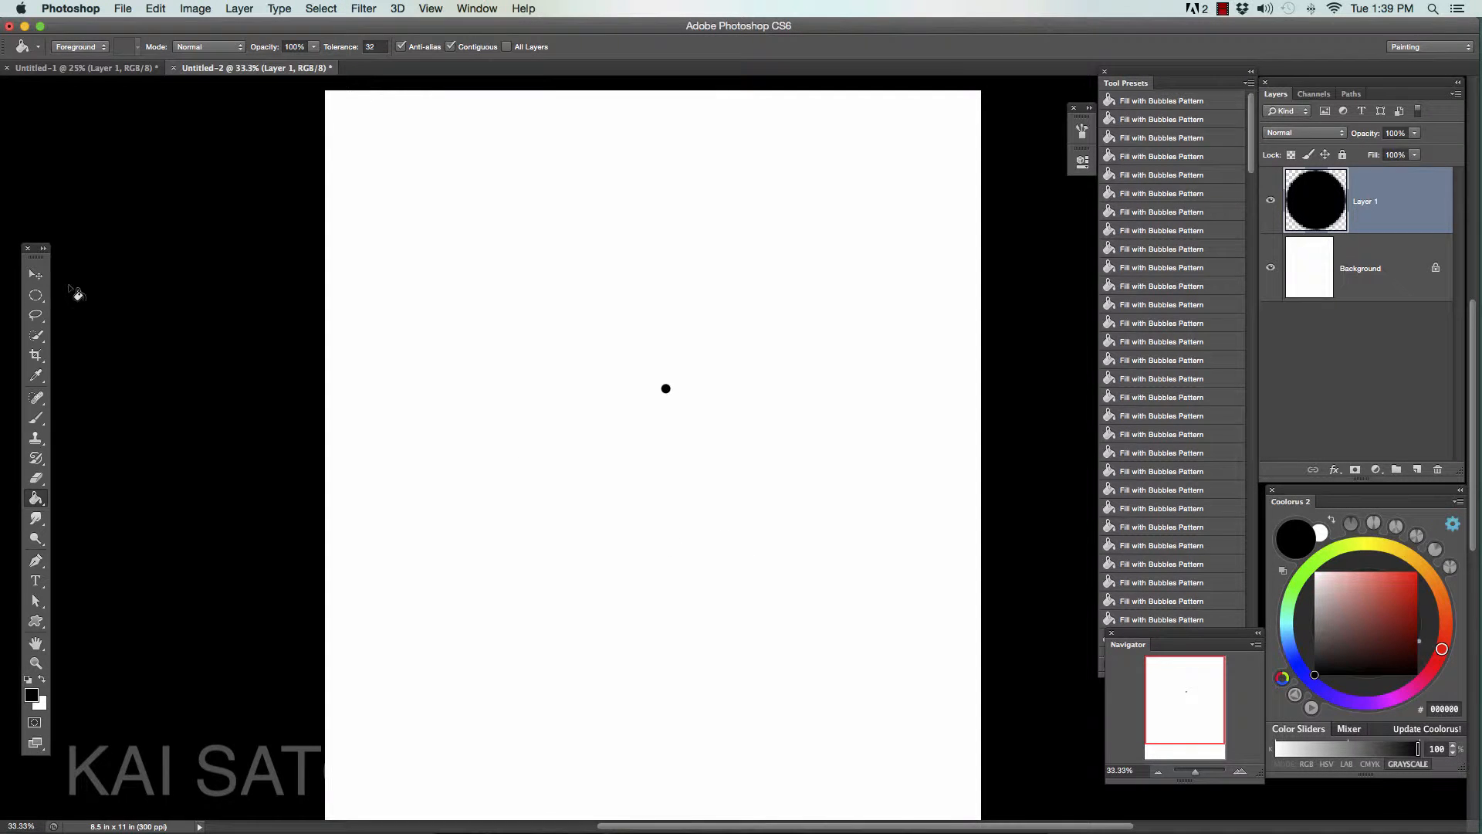
- Duplicate the black circle just below and to the left of the original, and scale the copy to 150%
{"action": "left_click", "coordinate": [36, 275]}
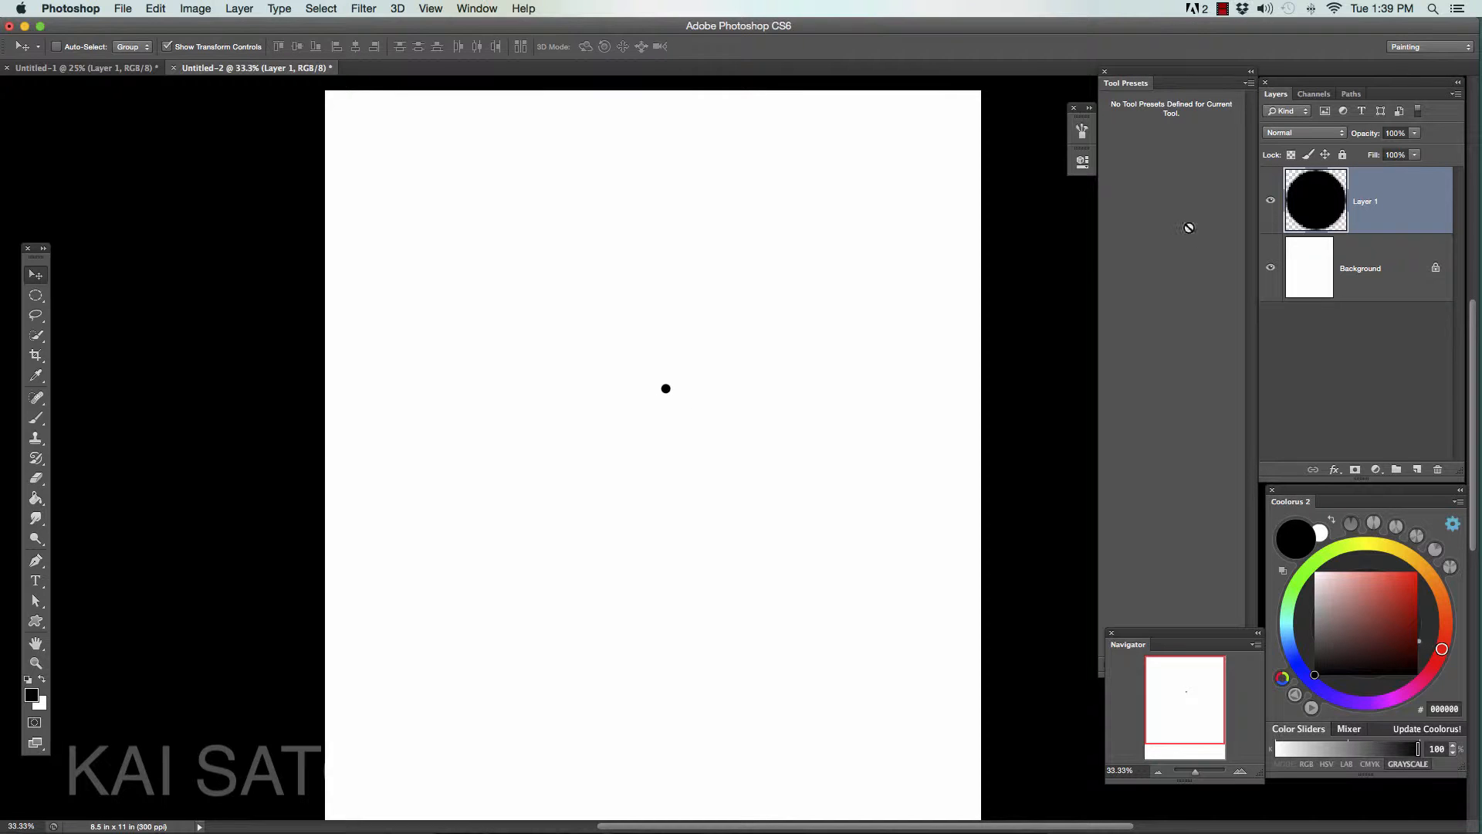
{"action": "left_click_drag", "start_coordinate": [665, 396], "coordinate": [656, 415]}
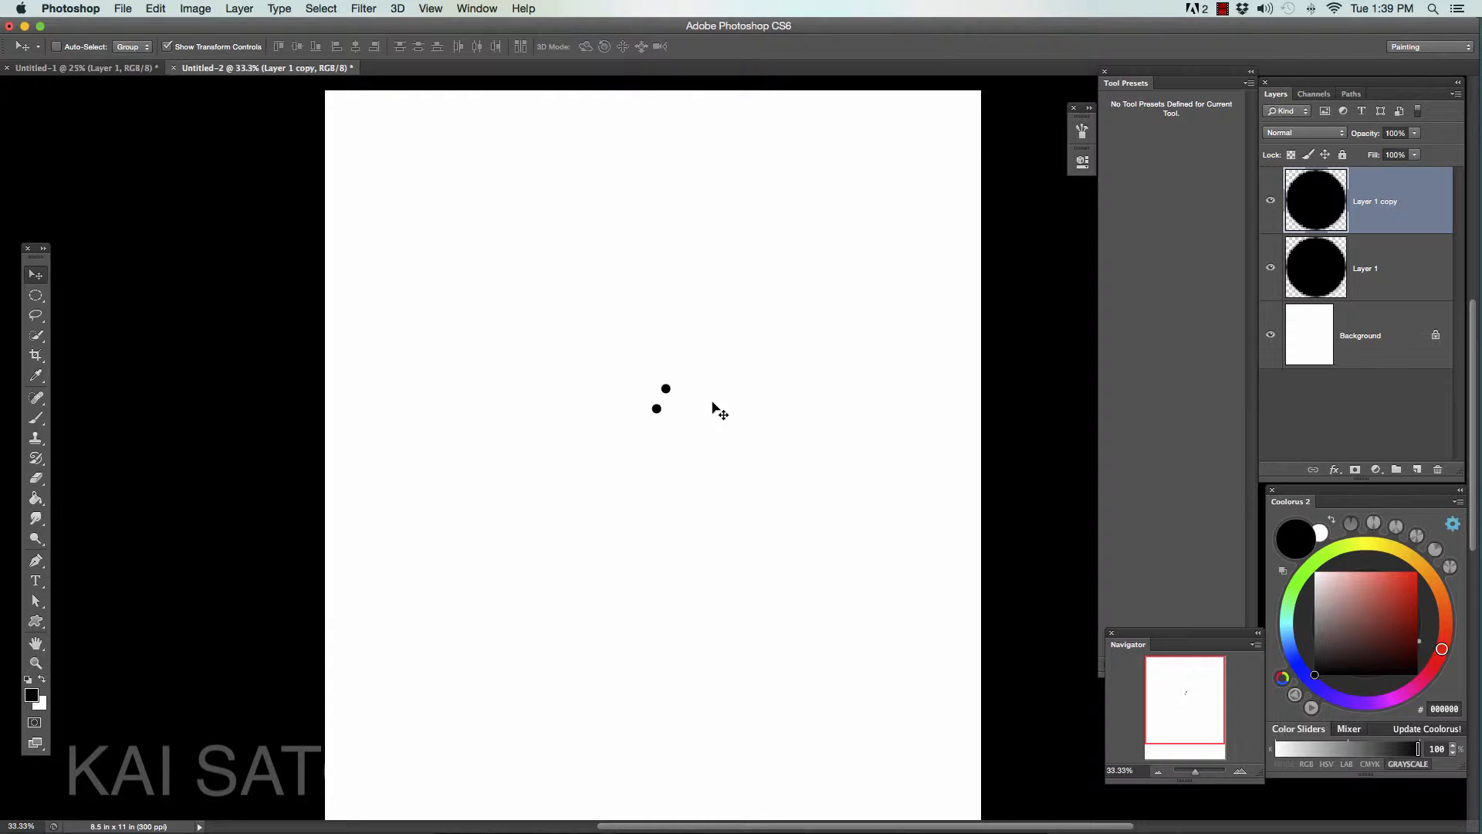
{"action": "key", "text": "super+t"}
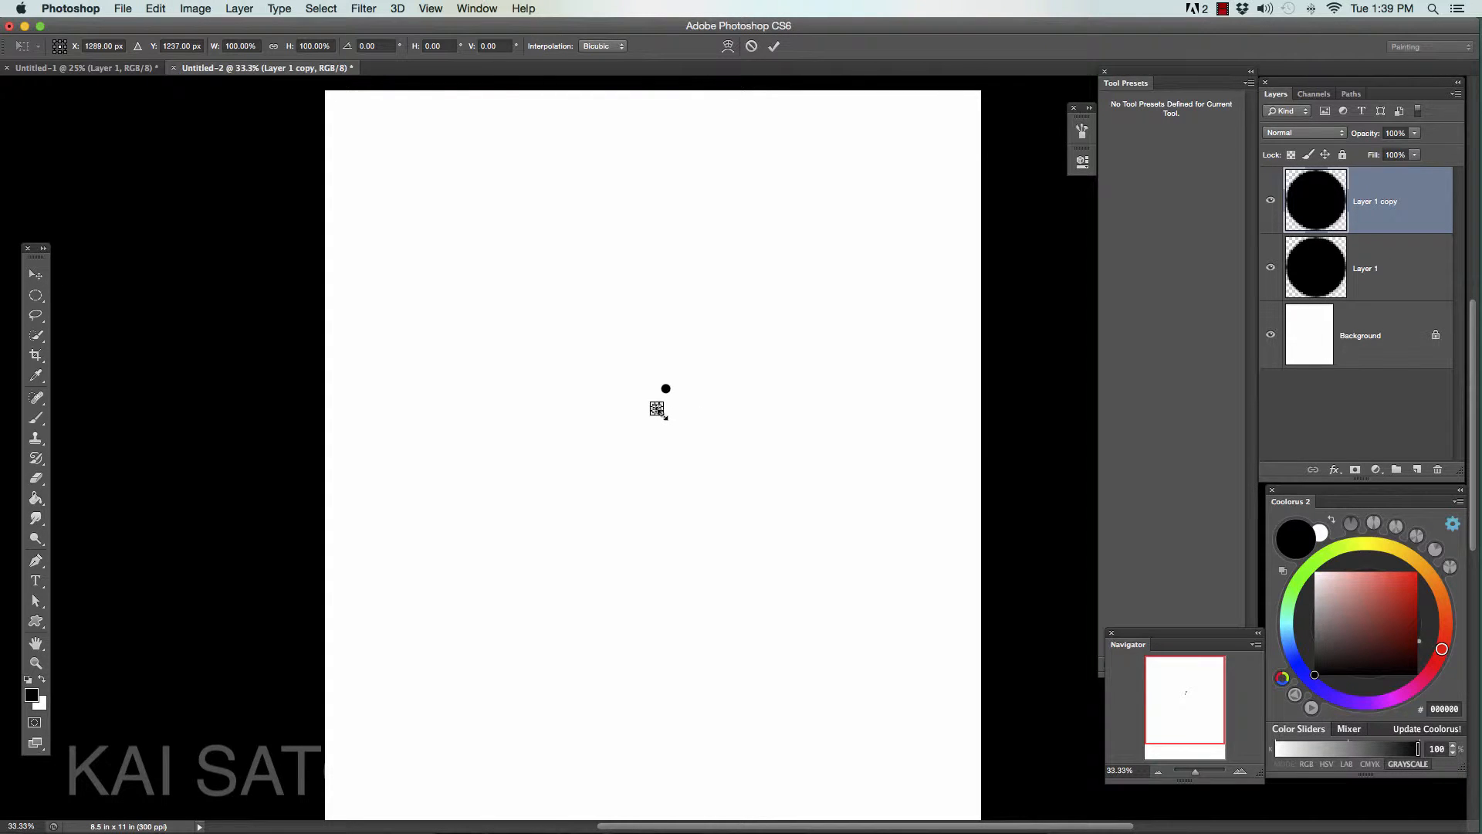
{"action": "left_click_drag", "start_coordinate": [665, 419], "coordinate": [668, 421]}
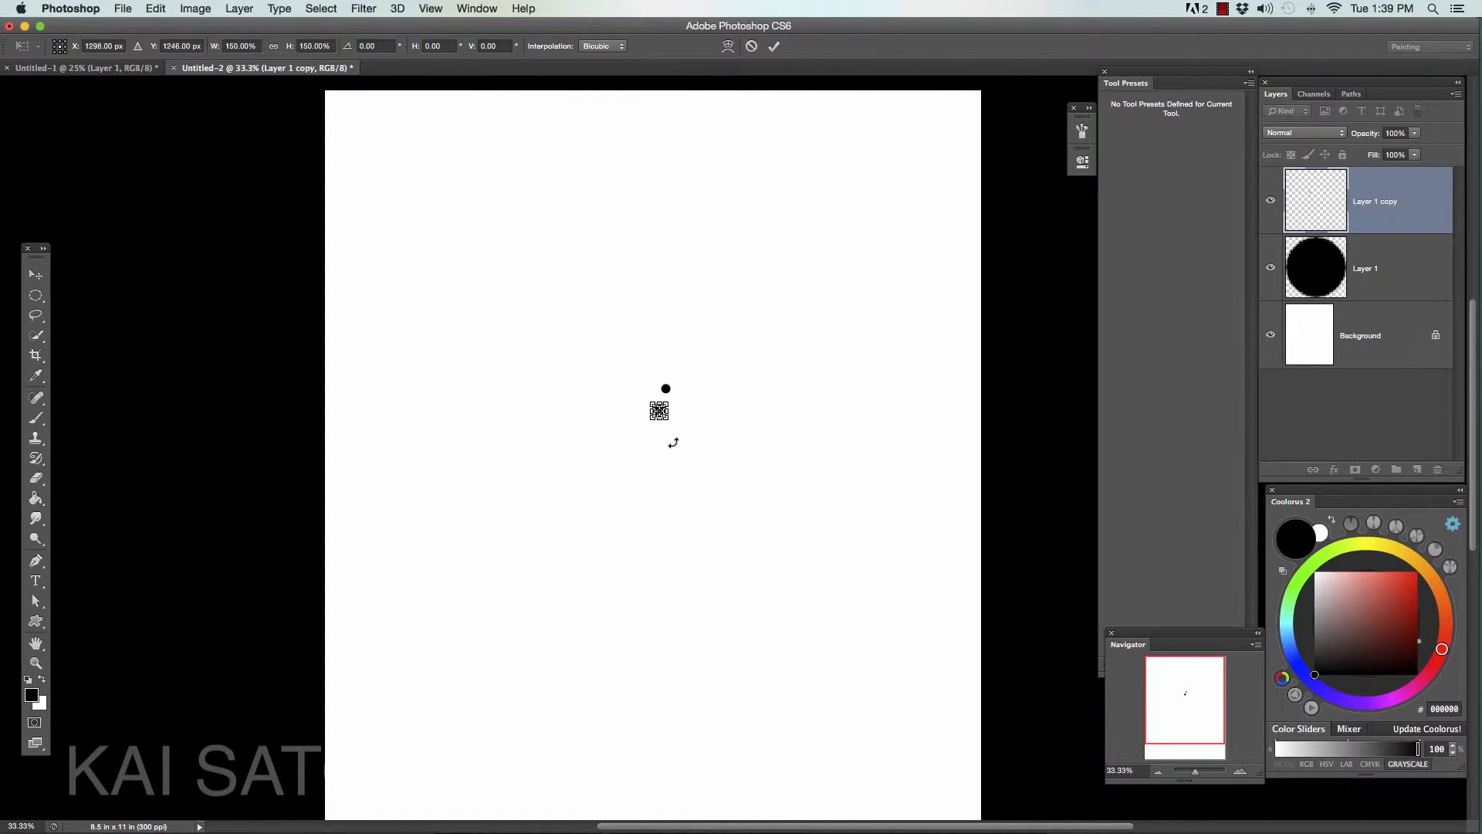
{"action": "left_click", "coordinate": [35, 274]}
{"action": "left_click", "coordinate": [853, 288]}
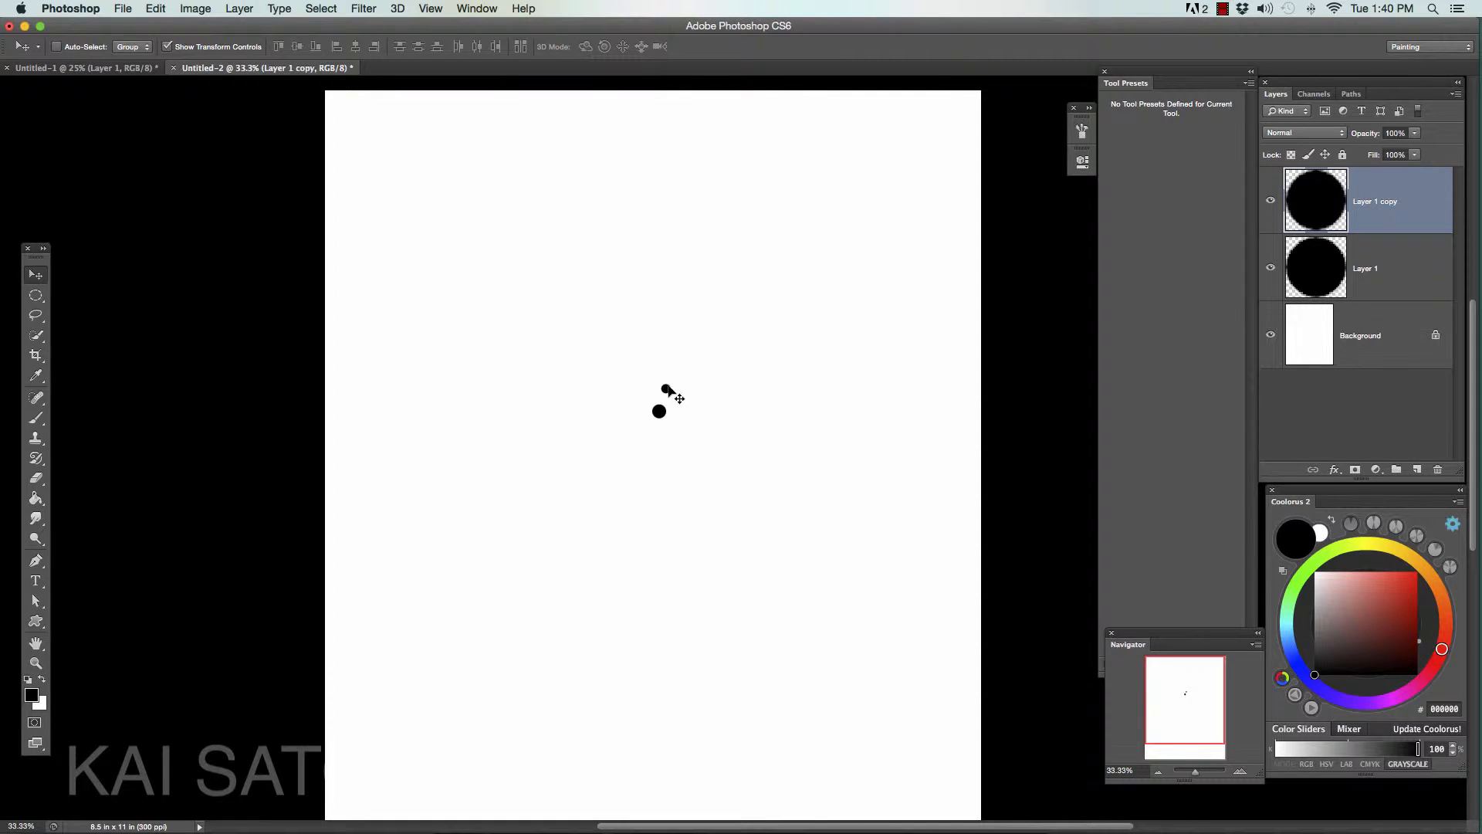
- Choose a round 40 px brush tip with 100% hardness and 25% spacing for the Brush tool
{"action": "key", "text": "b"}
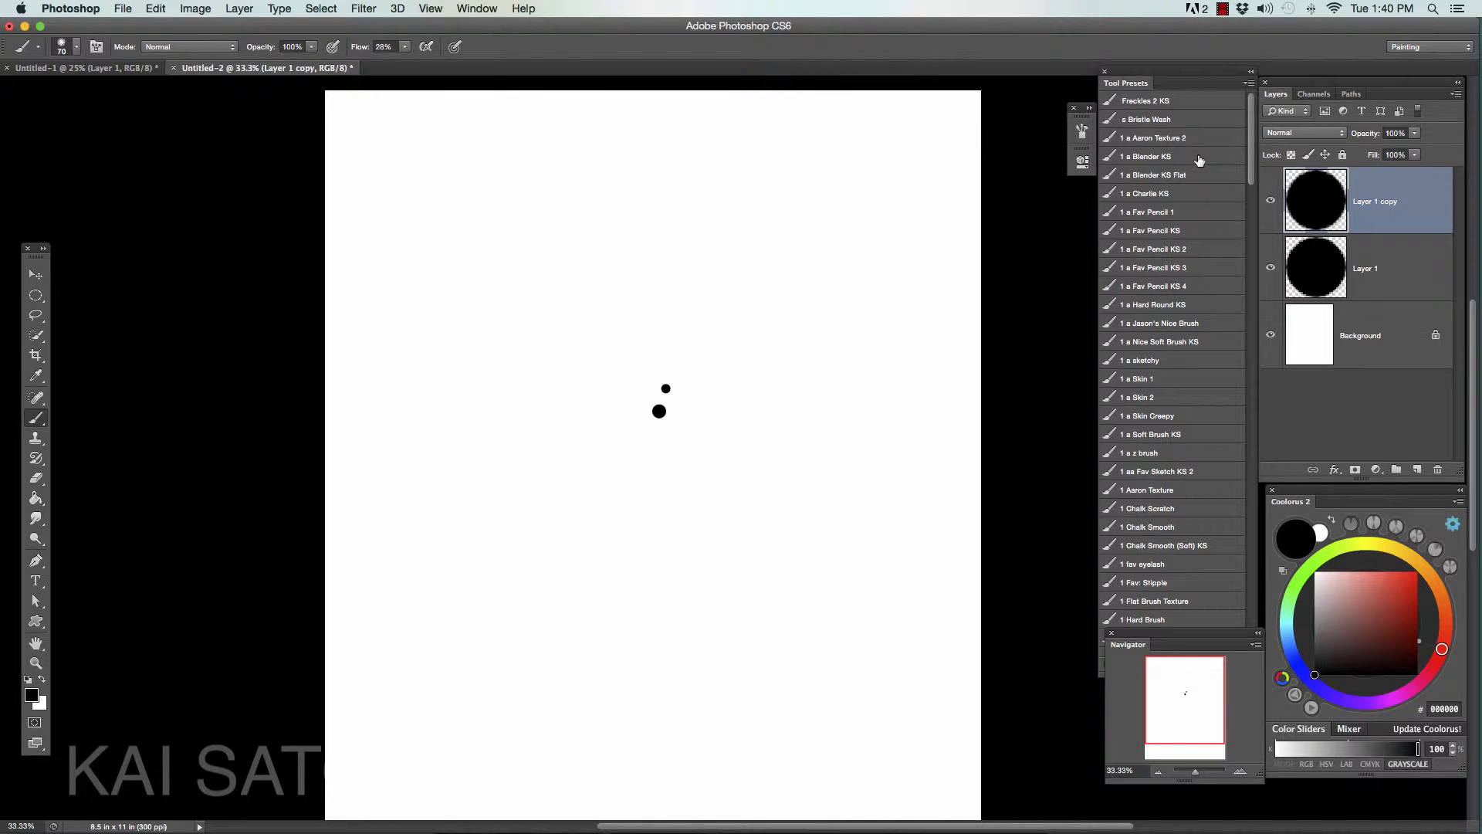
{"action": "left_click", "coordinate": [1082, 131]}
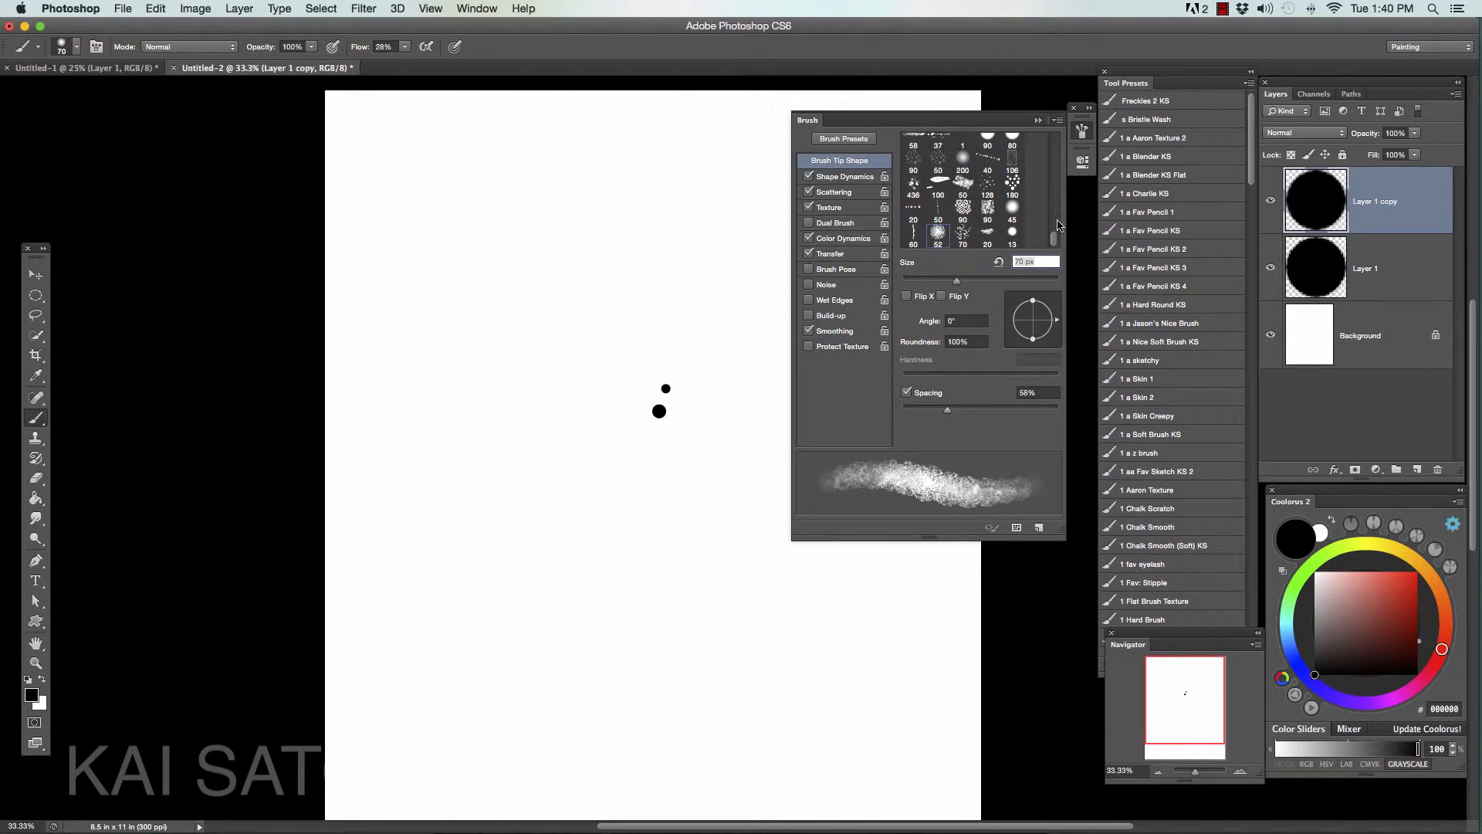
{"action": "left_click_drag", "start_coordinate": [1054, 219], "coordinate": [1051, 131]}
{"action": "left_click", "coordinate": [939, 142]}
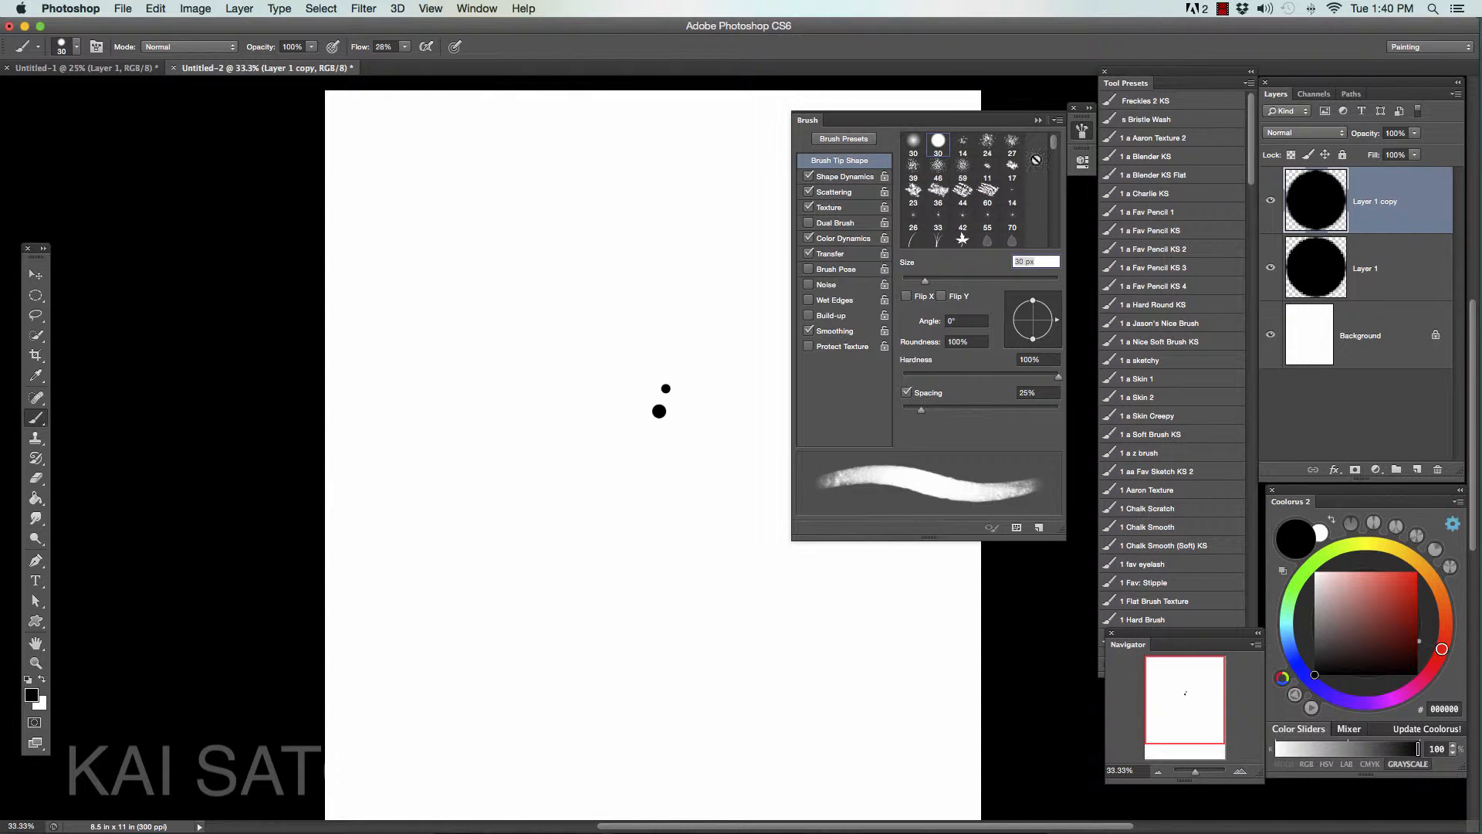
{"action": "mouse_move", "coordinate": [1054, 142]}
{"action": "left_mouse_down"}
{"action": "mouse_move", "coordinate": [1055, 167]}
{"action": "mouse_move", "coordinate": [1048, 134]}
{"action": "left_mouse_up"}
{"action": "left_click", "coordinate": [988, 188]}
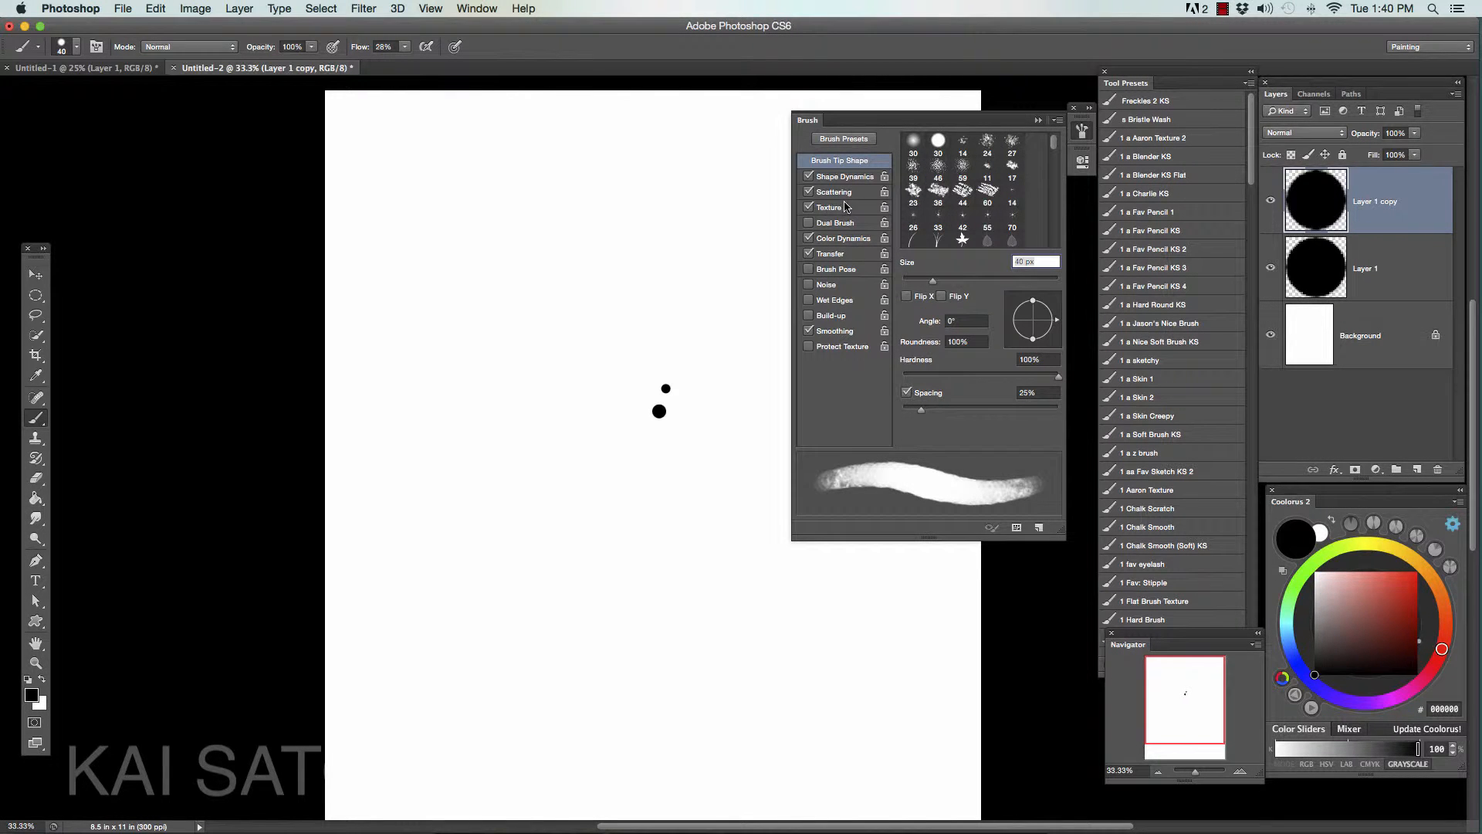
- Turn off Texture, Scattering, Shape Dynamics, Color Dynamics and Transfer for the brush
{"action": "left_click", "coordinate": [809, 208]}
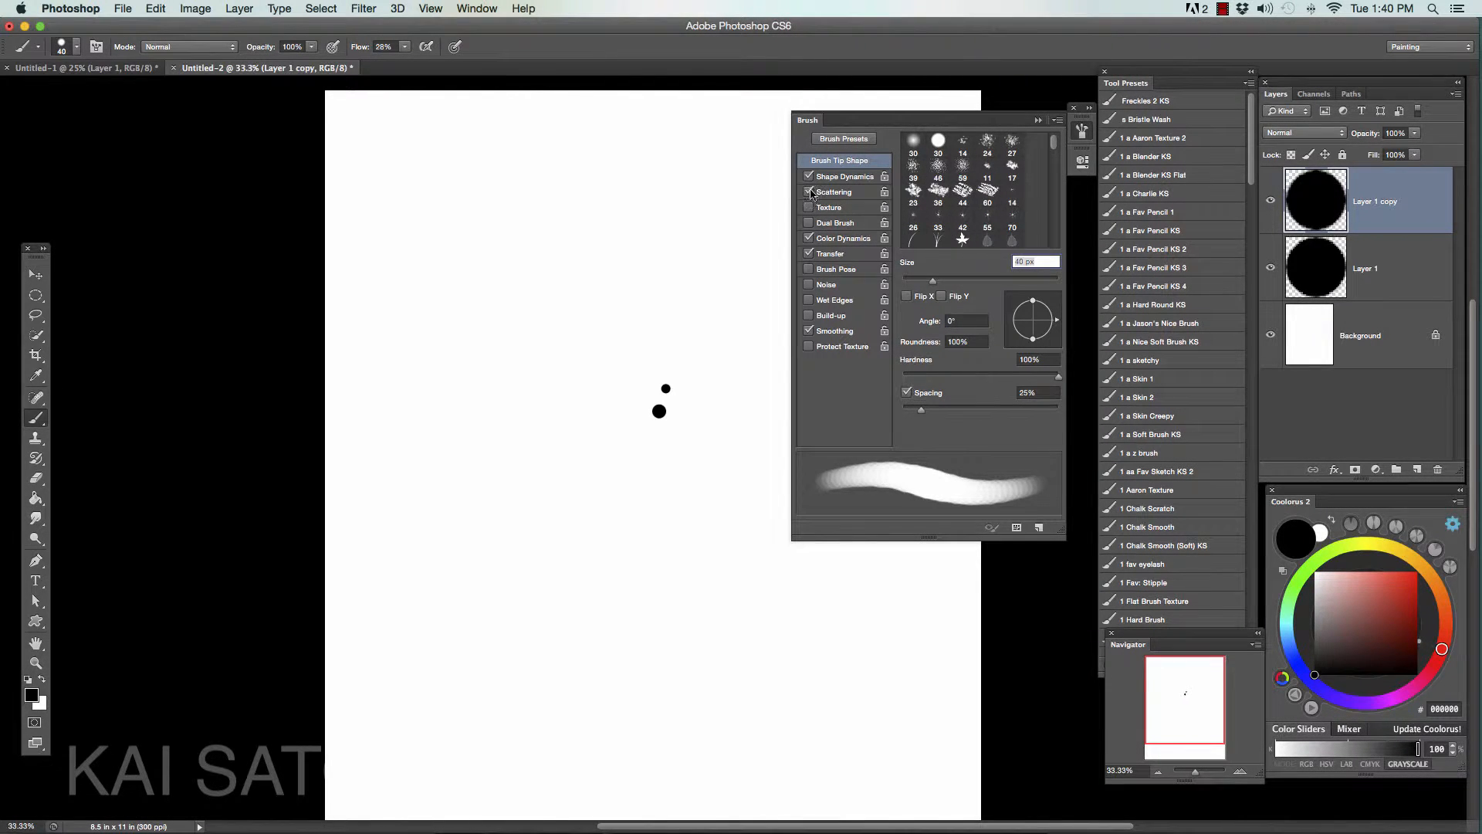
{"action": "left_click", "coordinate": [809, 192]}
{"action": "left_click", "coordinate": [809, 177]}
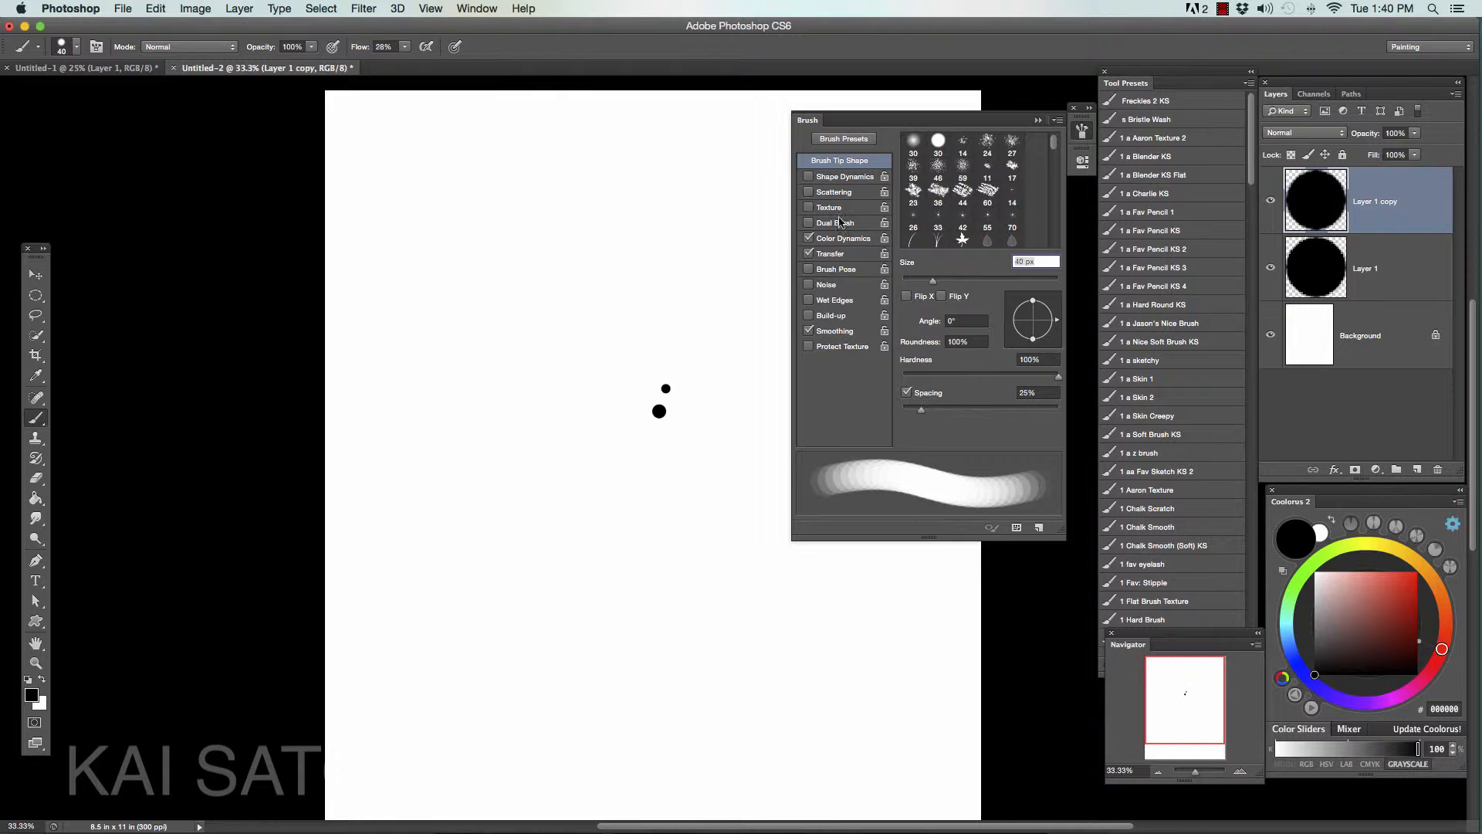
{"action": "left_click", "coordinate": [809, 253]}
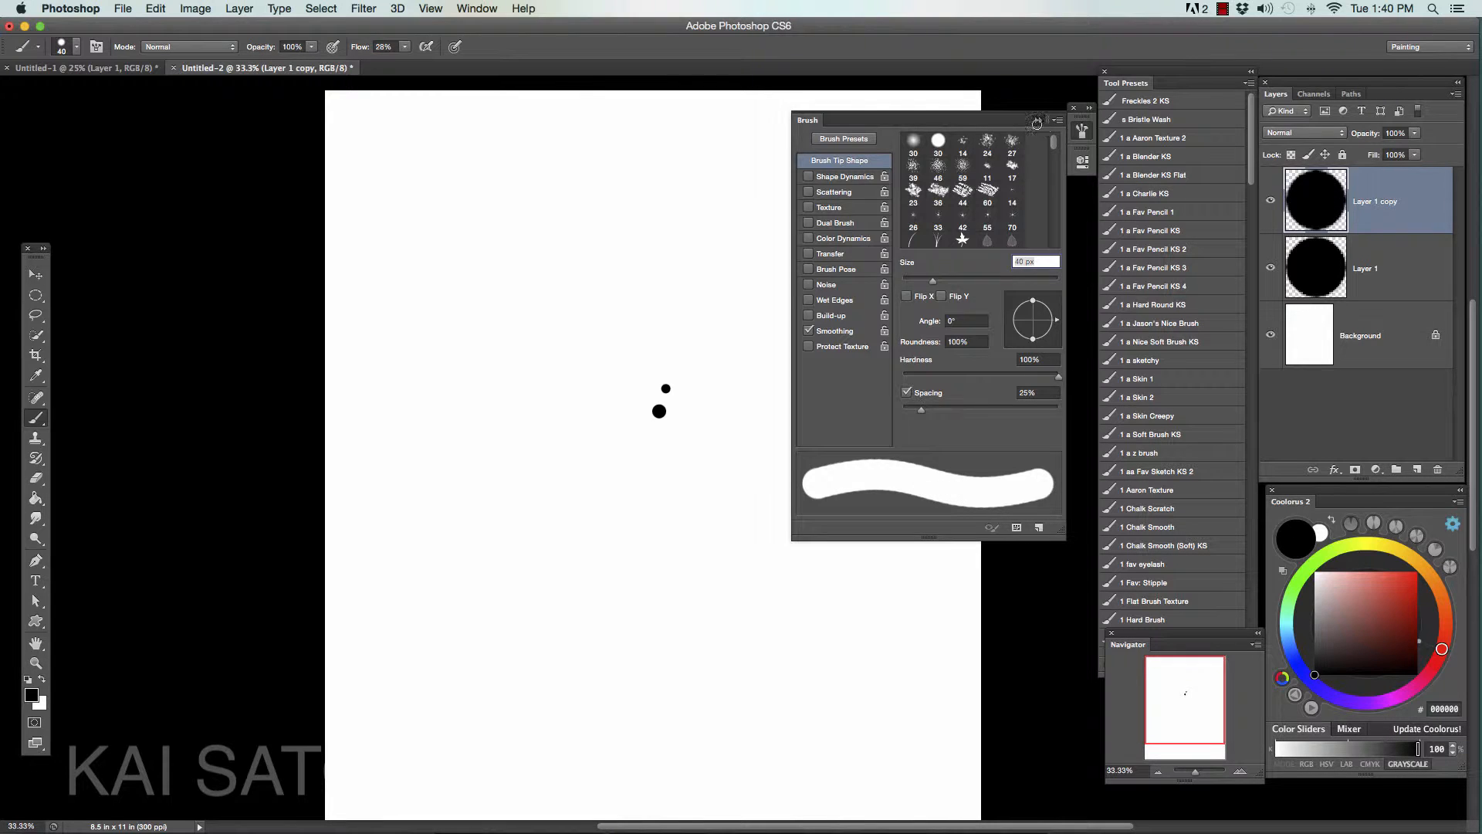
{"action": "left_click", "coordinate": [1038, 120]}
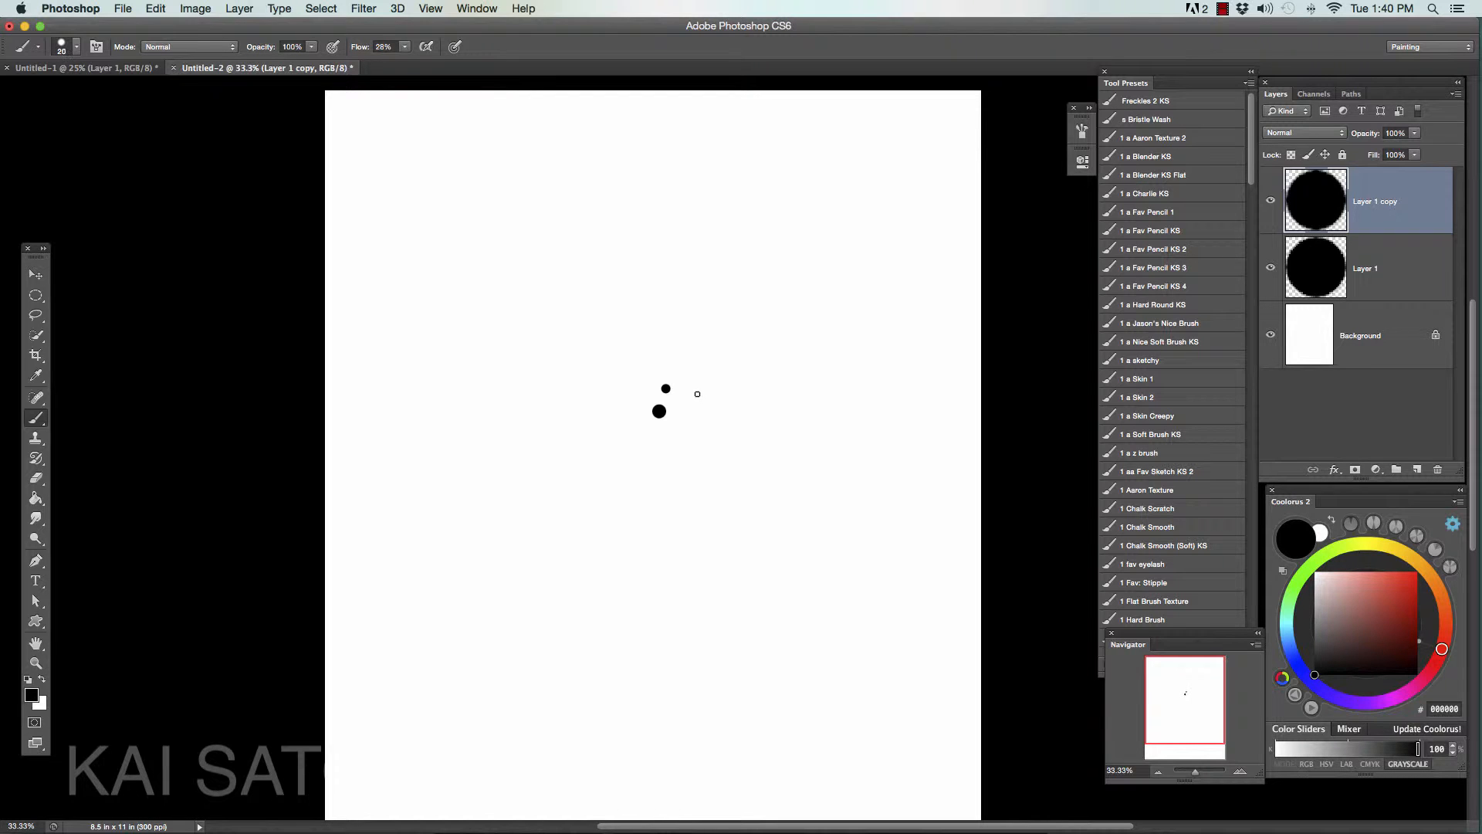
- Turn off brush Smoothing and paint a small black dot to the right of the upper circle with the 20 px brush
{"action": "left_click", "coordinate": [698, 394]}
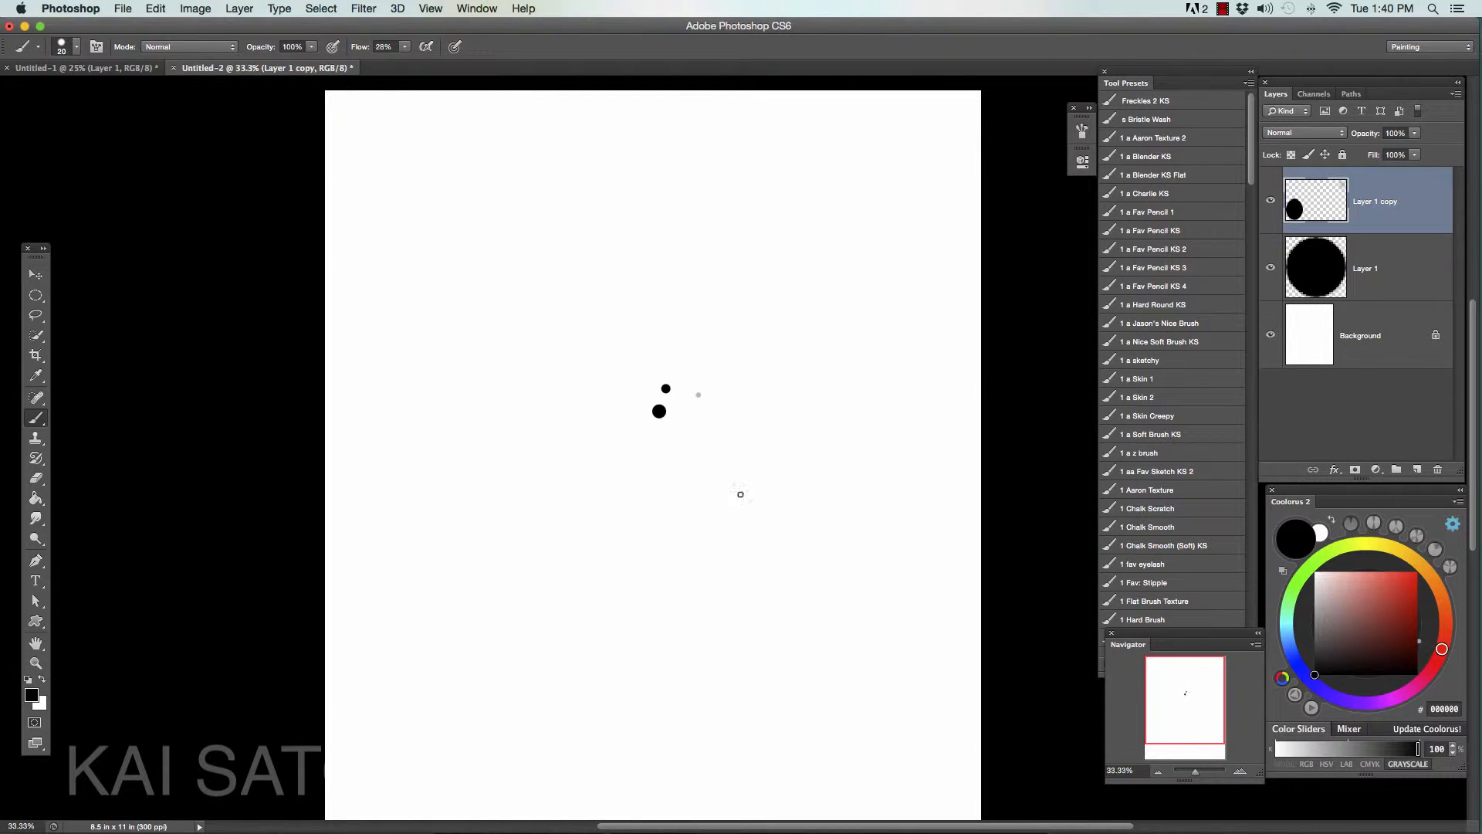
{"action": "key", "text": "super+z"}
{"action": "left_click", "coordinate": [1083, 130]}
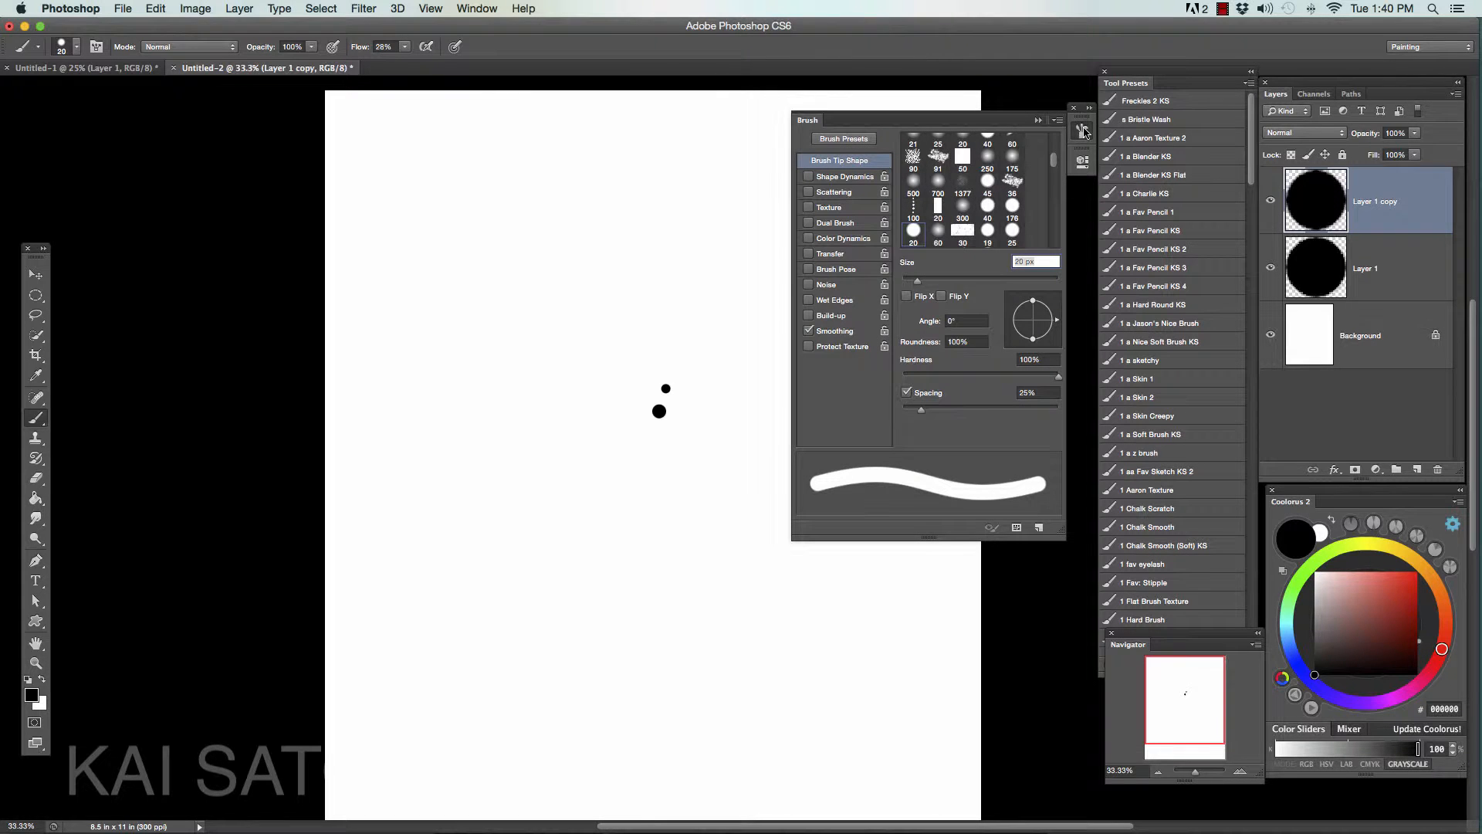
{"action": "left_click", "coordinate": [808, 330]}
{"action": "left_click", "coordinate": [1083, 133]}
{"action": "left_click", "coordinate": [730, 386]}
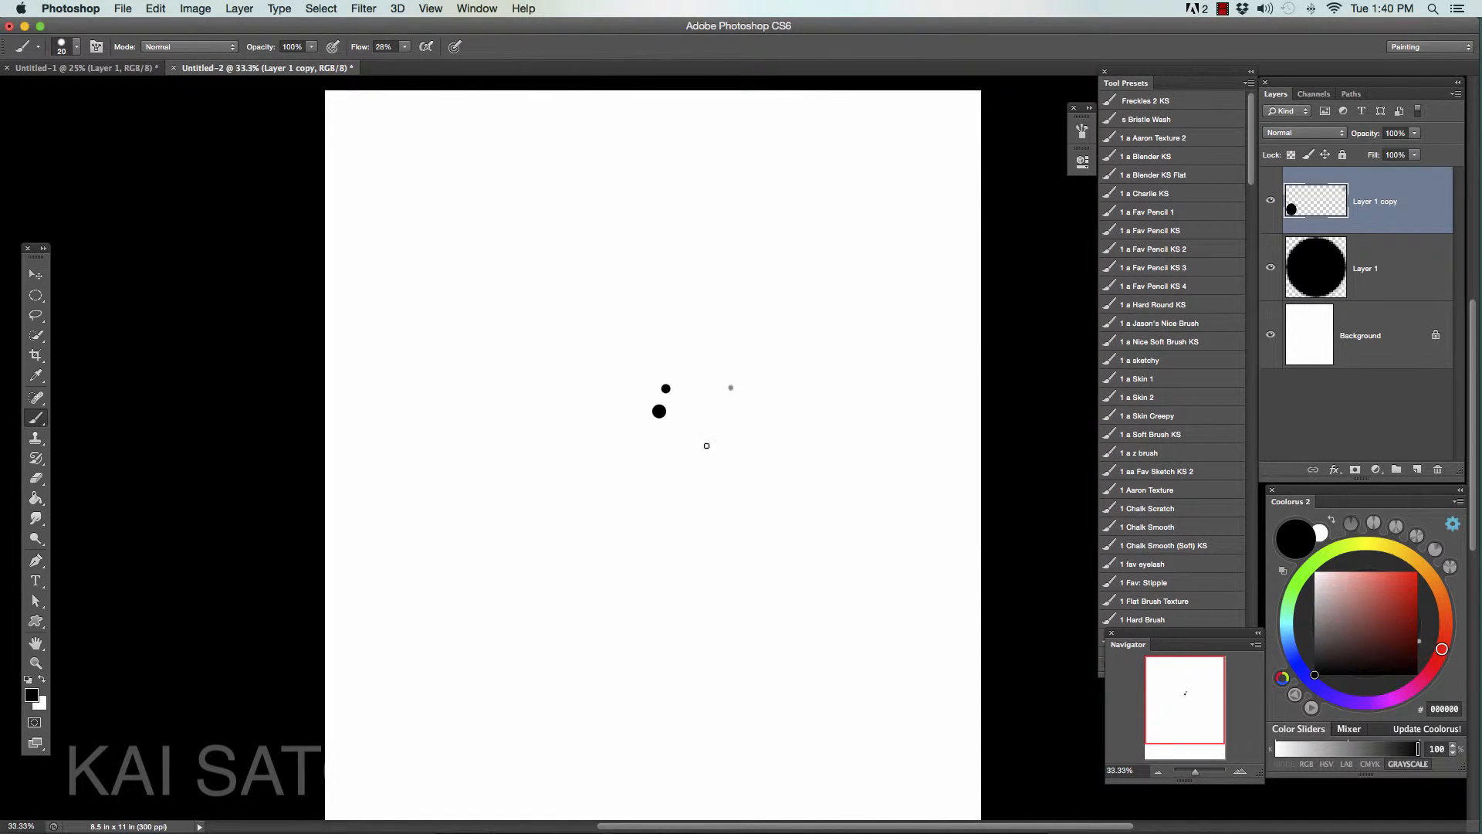
{"action": "key", "text": "super+z"}
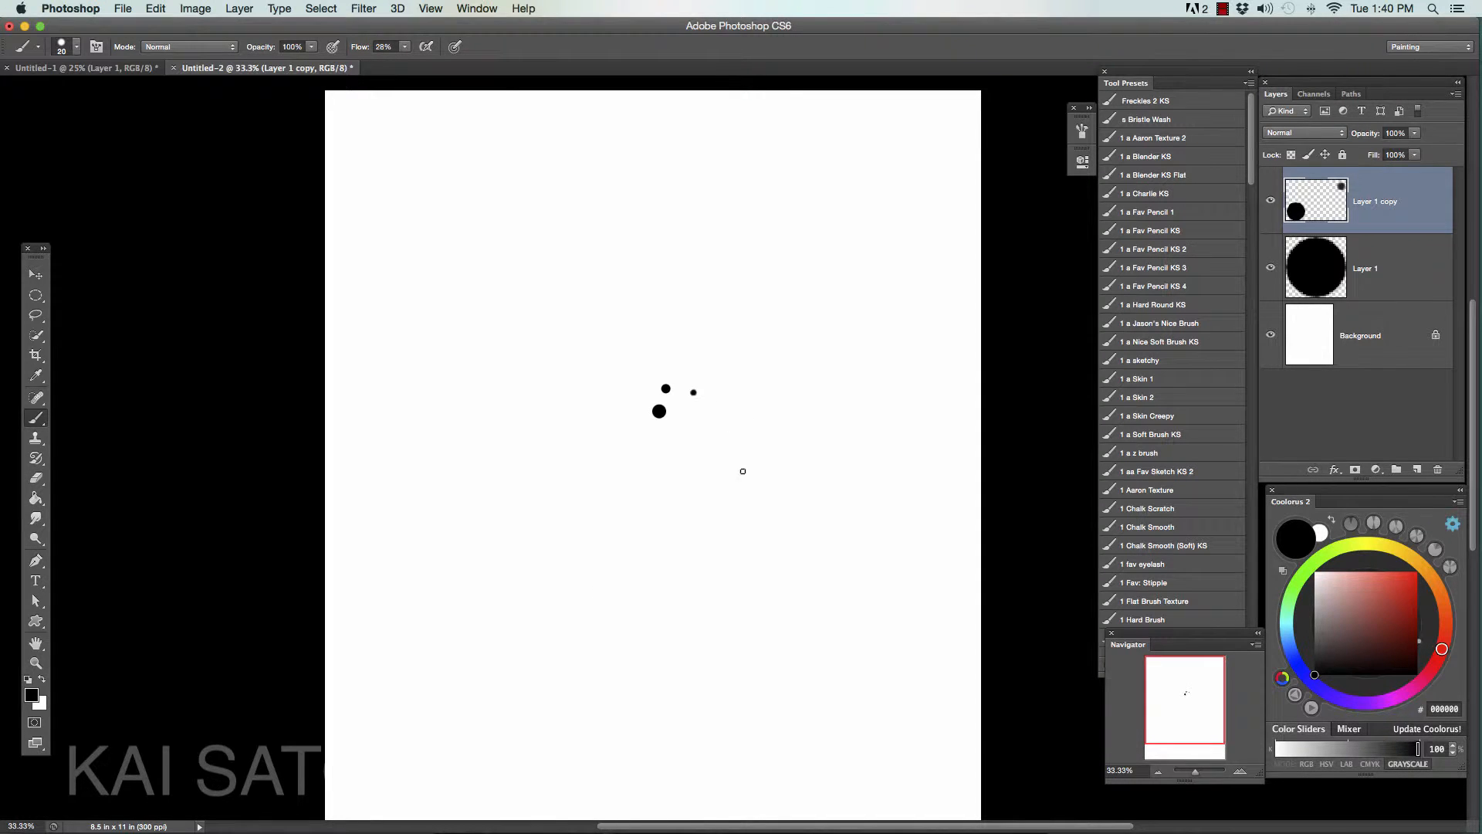
{"action": "left_click", "coordinate": [1239, 771]}
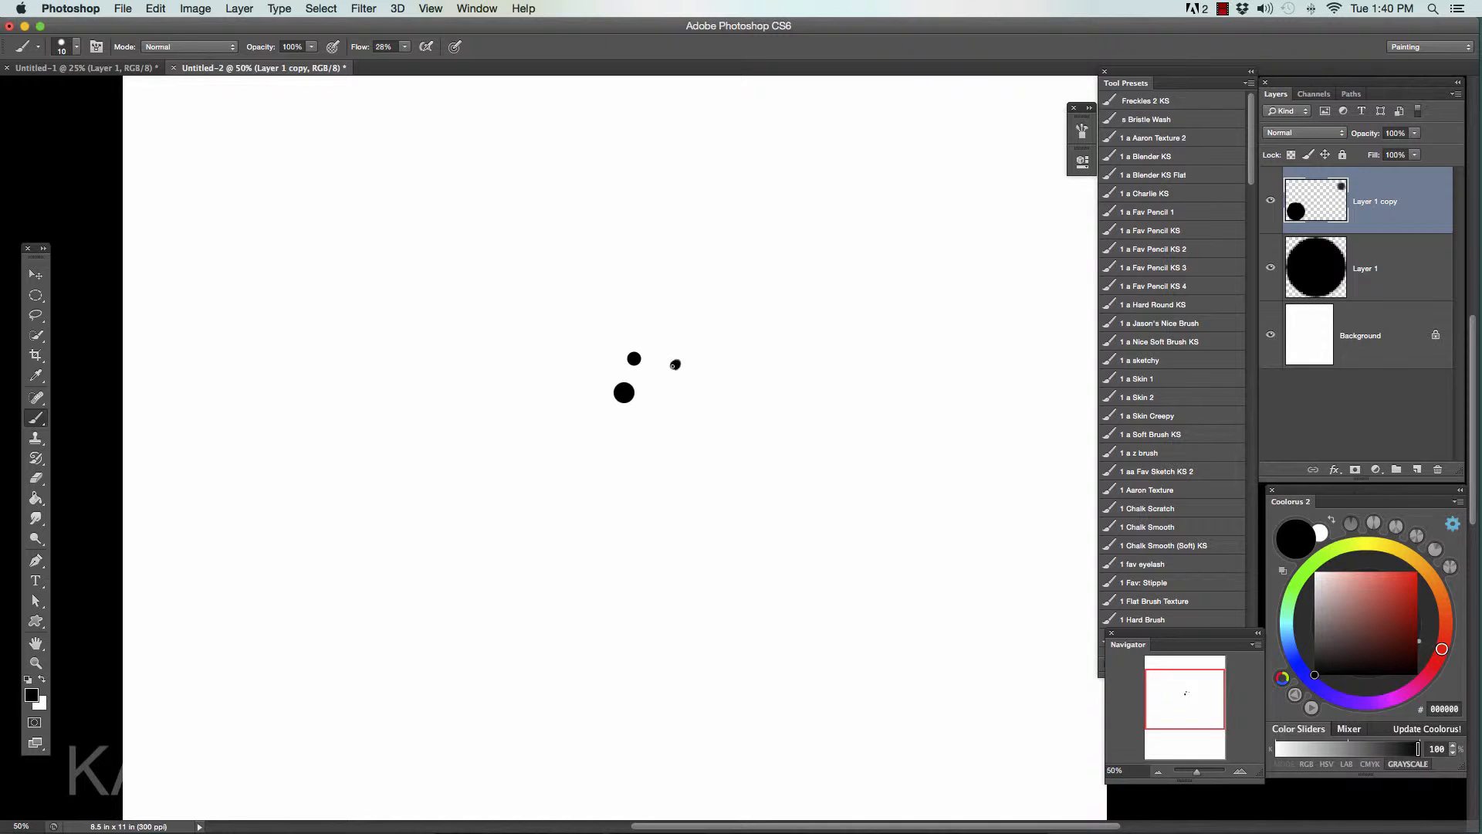
- Load the 1 O Solid brush preset and try a dot below the small right-hand dot, then undo it
{"action": "left_click_drag", "start_coordinate": [1251, 182], "coordinate": [1252, 198]}
{"action": "left_click", "coordinate": [1170, 574]}
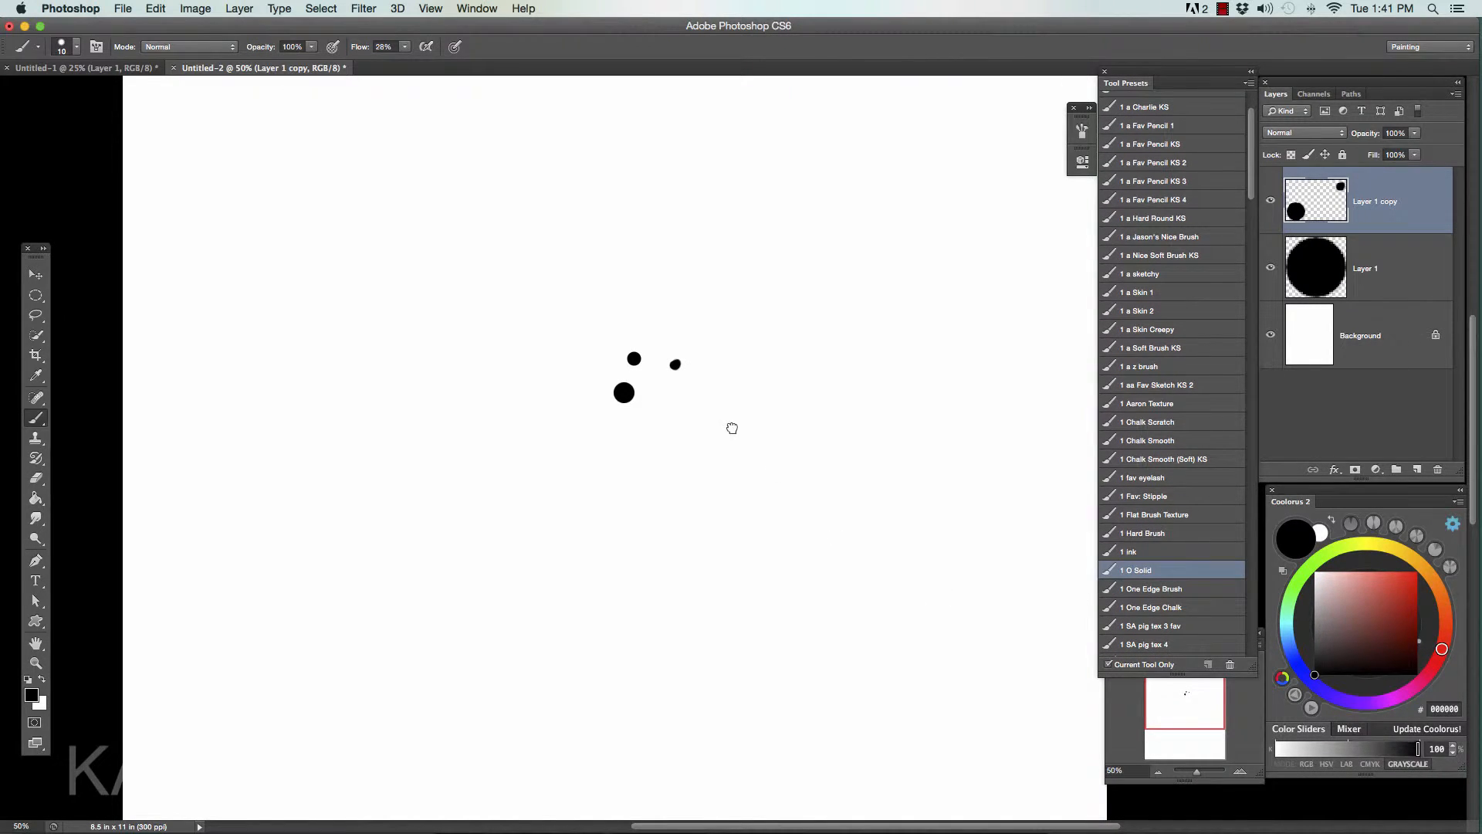
{"action": "left_click", "coordinate": [1159, 574]}
{"action": "key", "text": "bracketleft"}
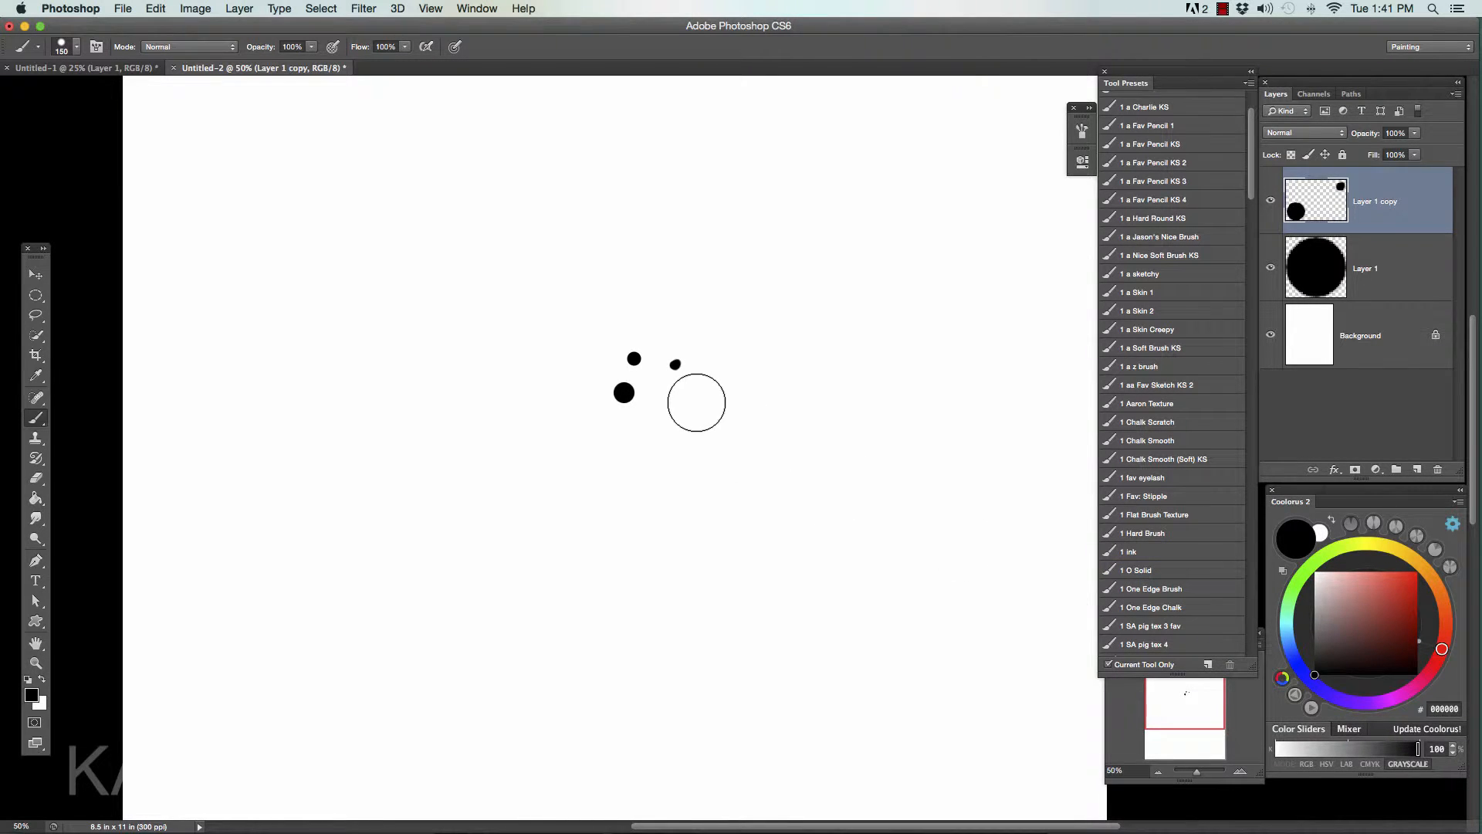
{"action": "left_click", "coordinate": [691, 412]}
{"action": "key", "text": "super+z"}
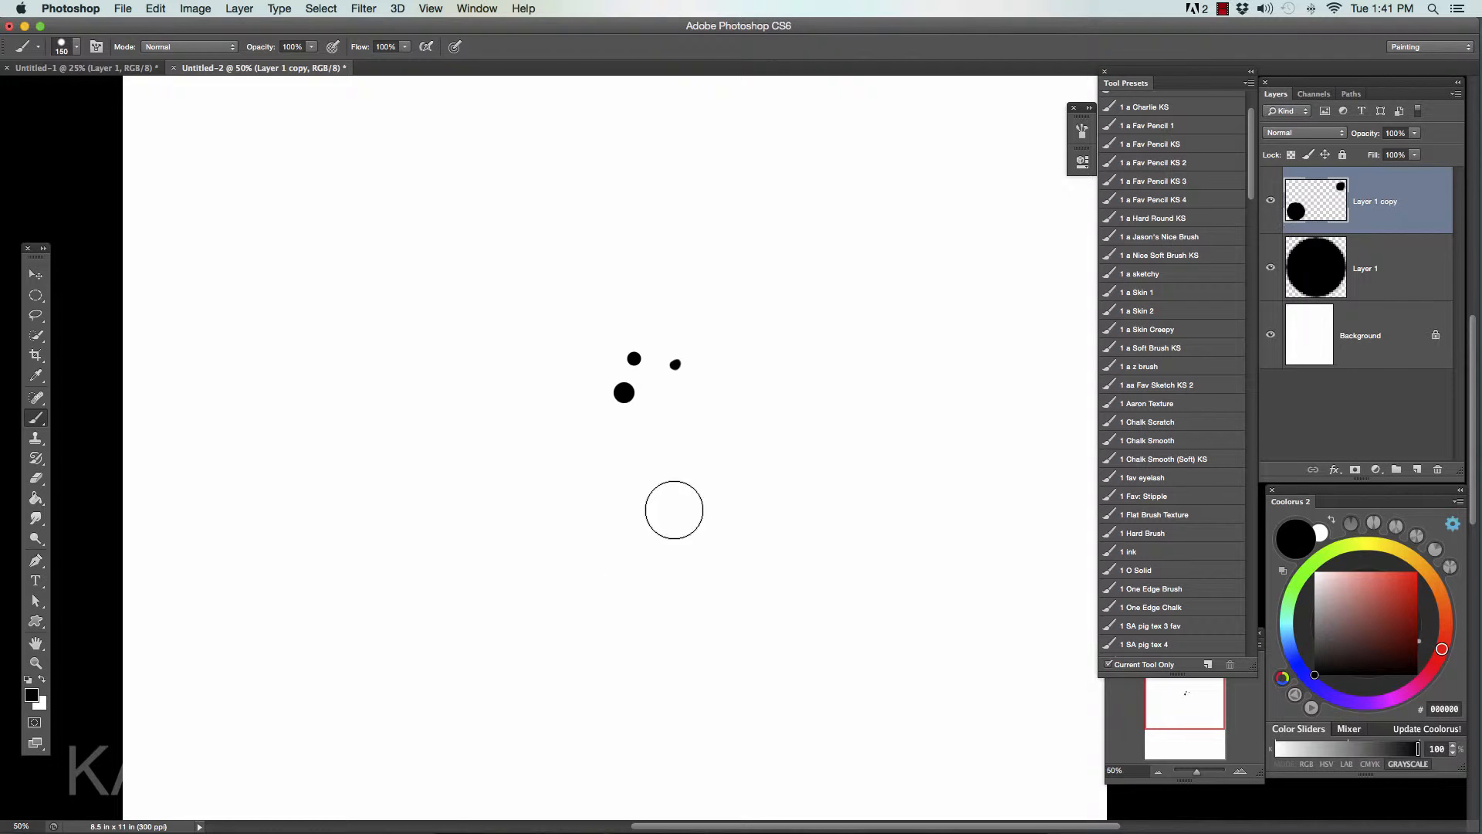
- Shrink the brush to about 40 px and paint a clean round dot over the small dot right of the upper circle
{"action": "key", "text": "bracketleft"}
{"action": "key", "text": "bracketleft"}
{"action": "key", "text": "bracketleft"}
{"action": "key", "text": "bracketleft"}
{"action": "key", "text": "bracketleft"}
{"action": "key", "text": "bracketleft"}
{"action": "key", "text": "bracketleft"}
{"action": "key", "text": "bracketleft"}
{"action": "left_click", "coordinate": [675, 364]}
{"action": "key", "text": "bracketleft"}
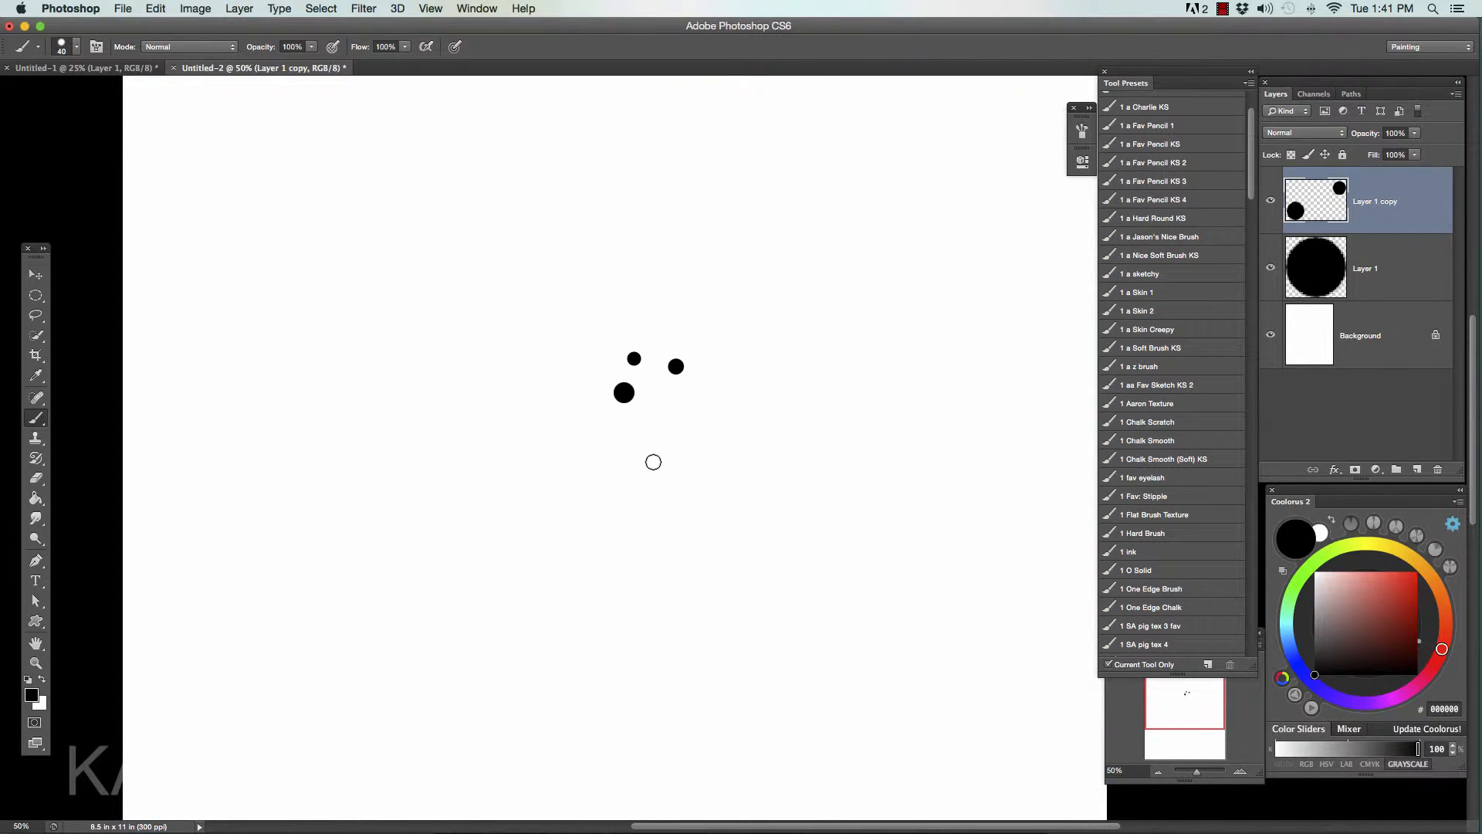
- Paint six smaller black dots of varying sizes around the outside of the three existing circles
{"action": "left_click", "coordinate": [709, 414]}
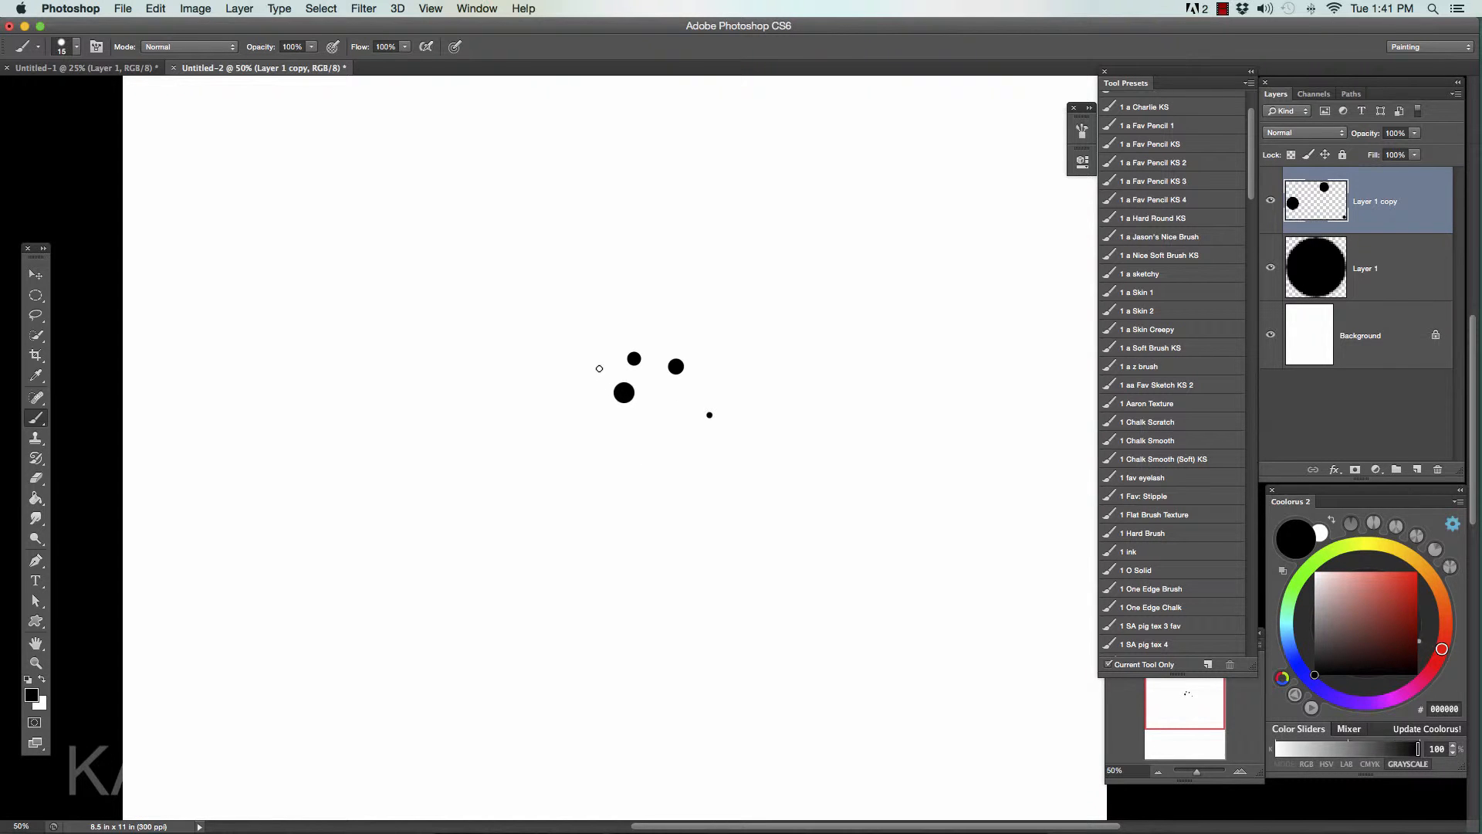
{"action": "left_click", "coordinate": [599, 369]}
{"action": "left_click", "coordinate": [645, 323]}
{"action": "key", "text": "bracketright"}
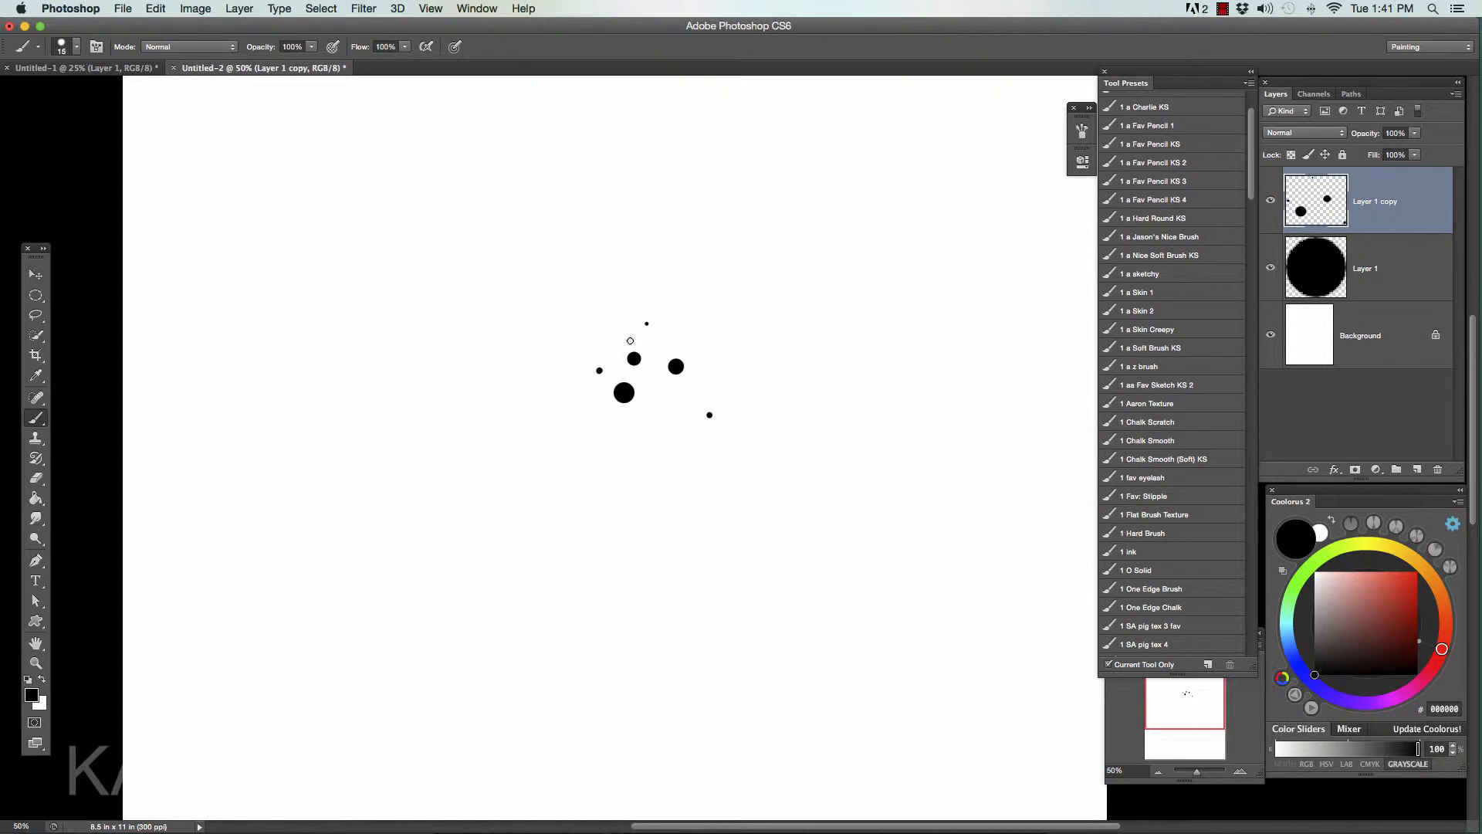
{"action": "left_click", "coordinate": [662, 419]}
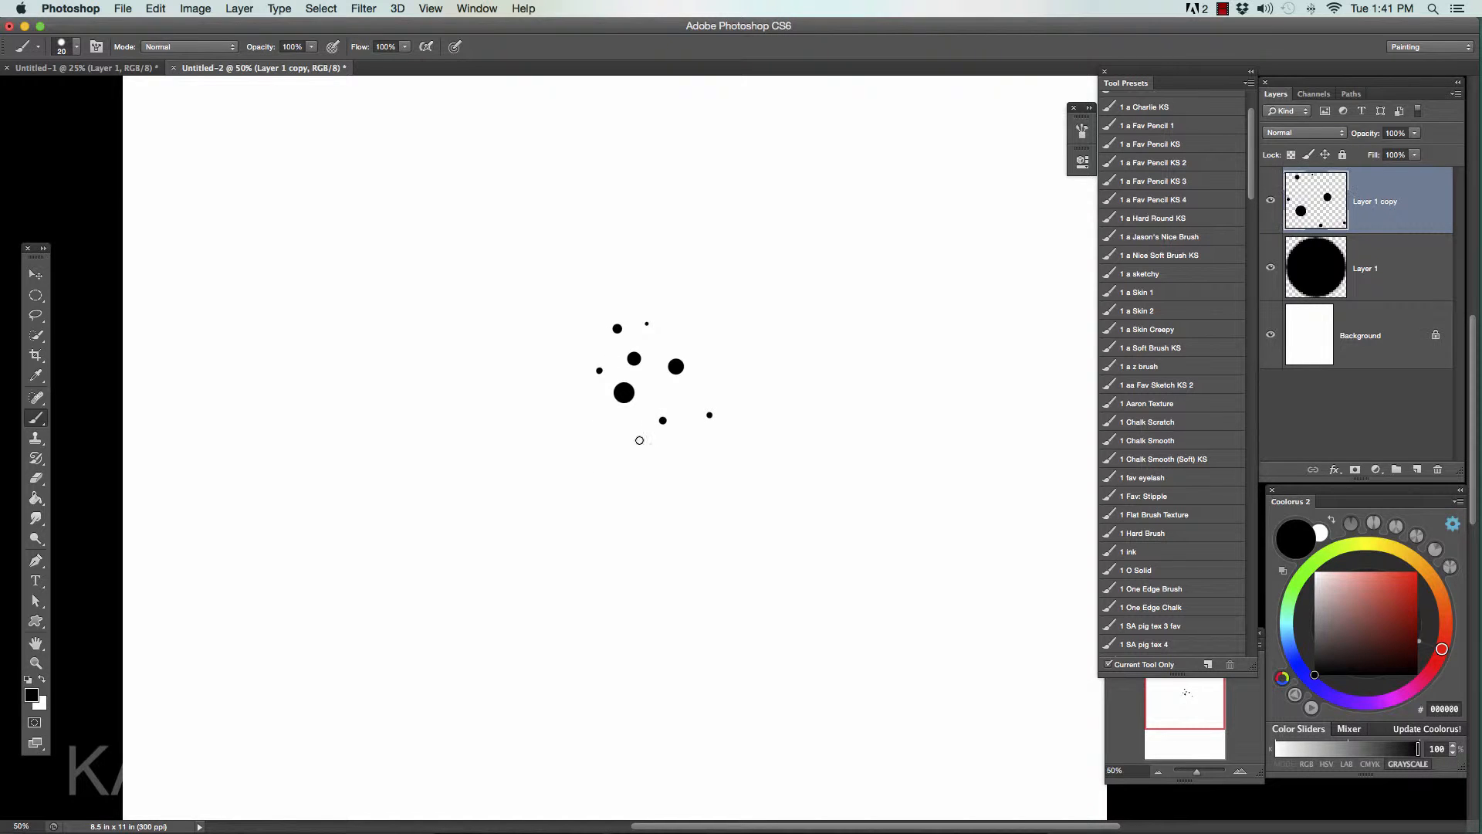
{"action": "left_click", "coordinate": [602, 423]}
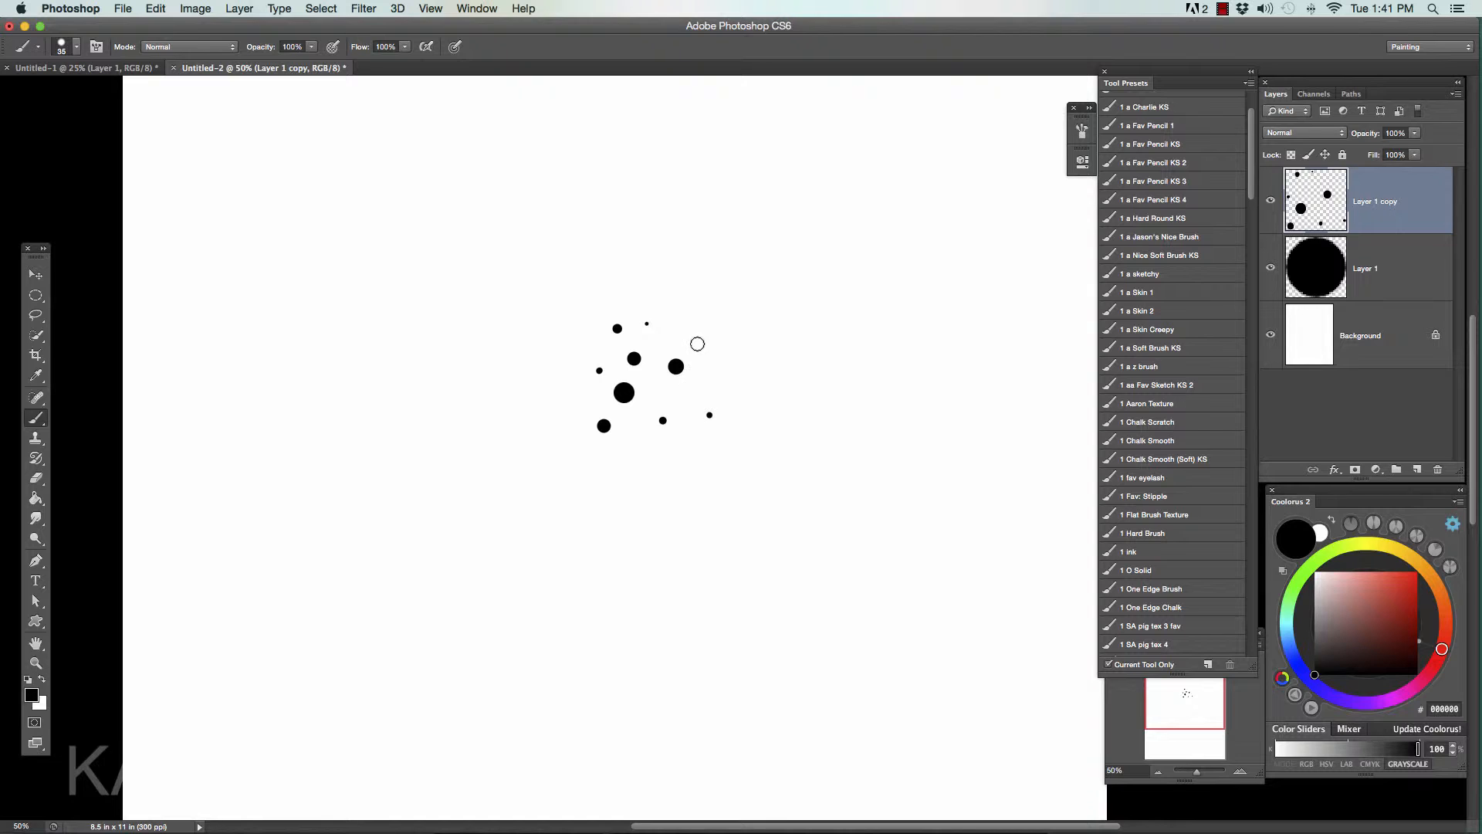
- Fill out the cluster with six more dots of varying sizes, and paint three small dots well to its right
{"action": "left_click", "coordinate": [697, 343]}
{"action": "key", "text": "bracketleft"}
{"action": "left_click", "coordinate": [668, 393]}
{"action": "key", "text": "bracketleft"}
{"action": "left_click", "coordinate": [641, 444]}
{"action": "left_click", "coordinate": [682, 455]}
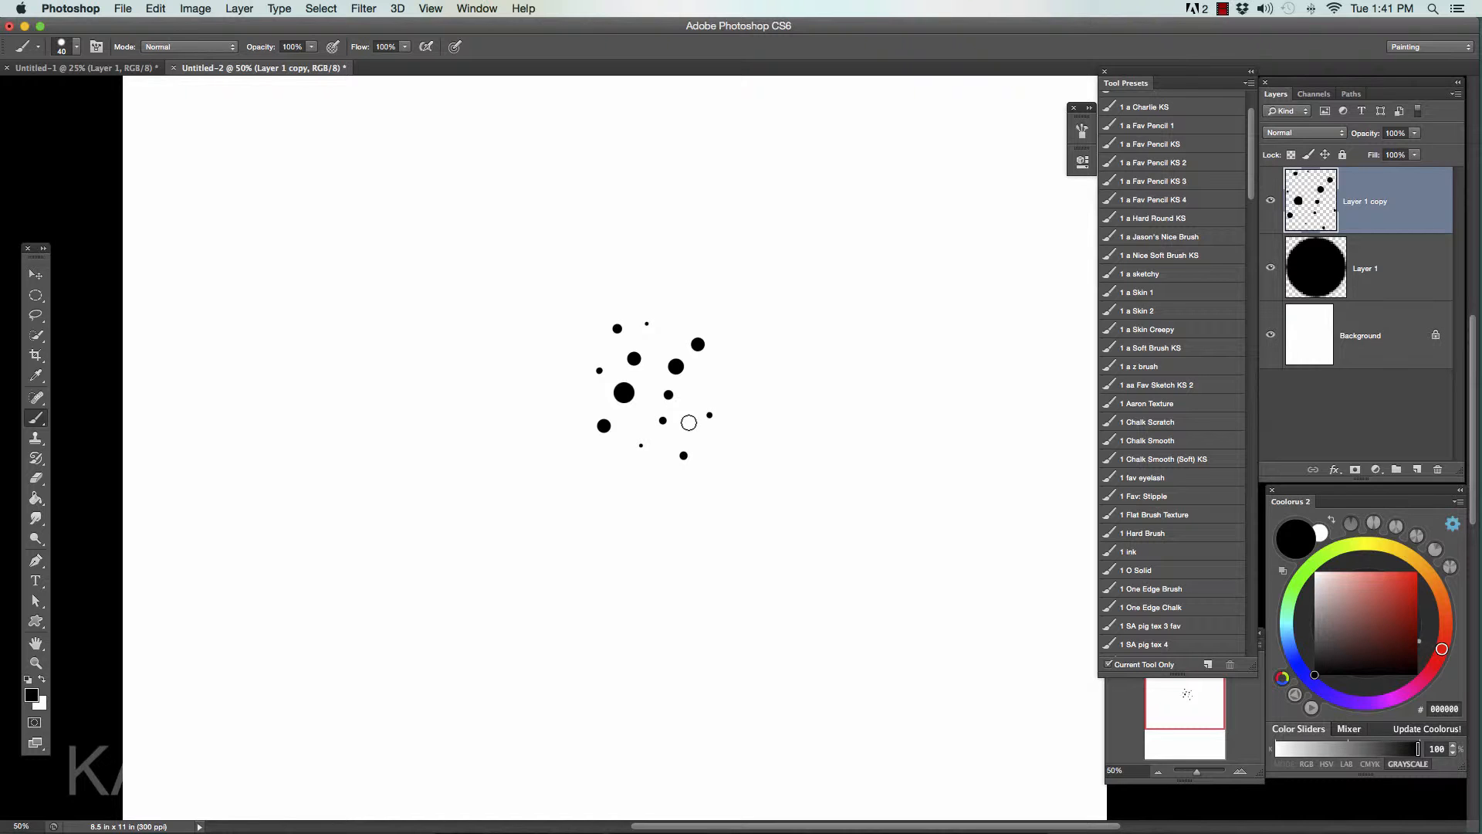
{"action": "left_click", "coordinate": [689, 420]}
{"action": "key", "text": "bracketleft"}
{"action": "left_click", "coordinate": [663, 334]}
{"action": "left_click", "coordinate": [996, 339]}
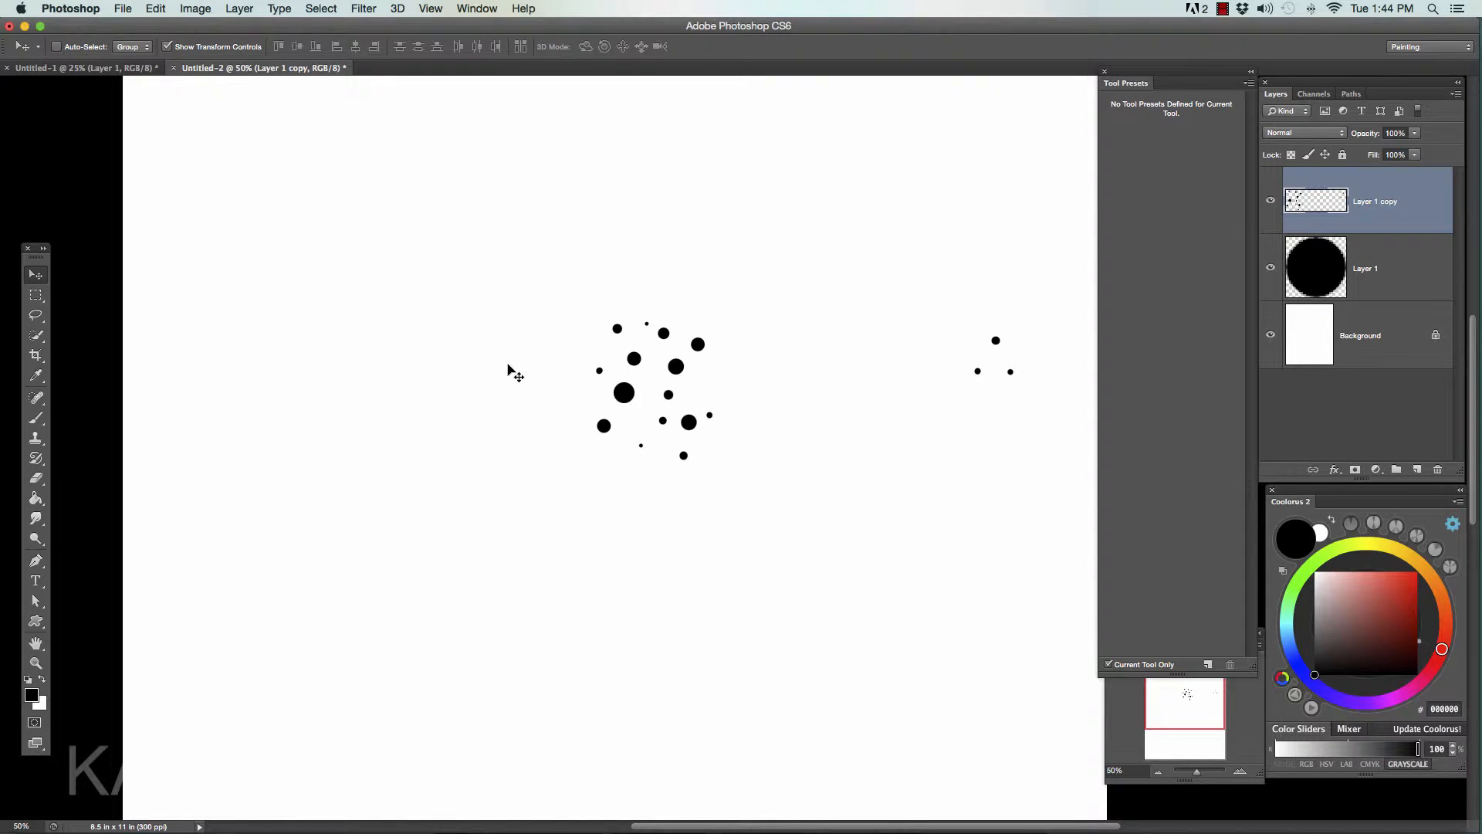
{"action": "left_click", "coordinate": [155, 9]}
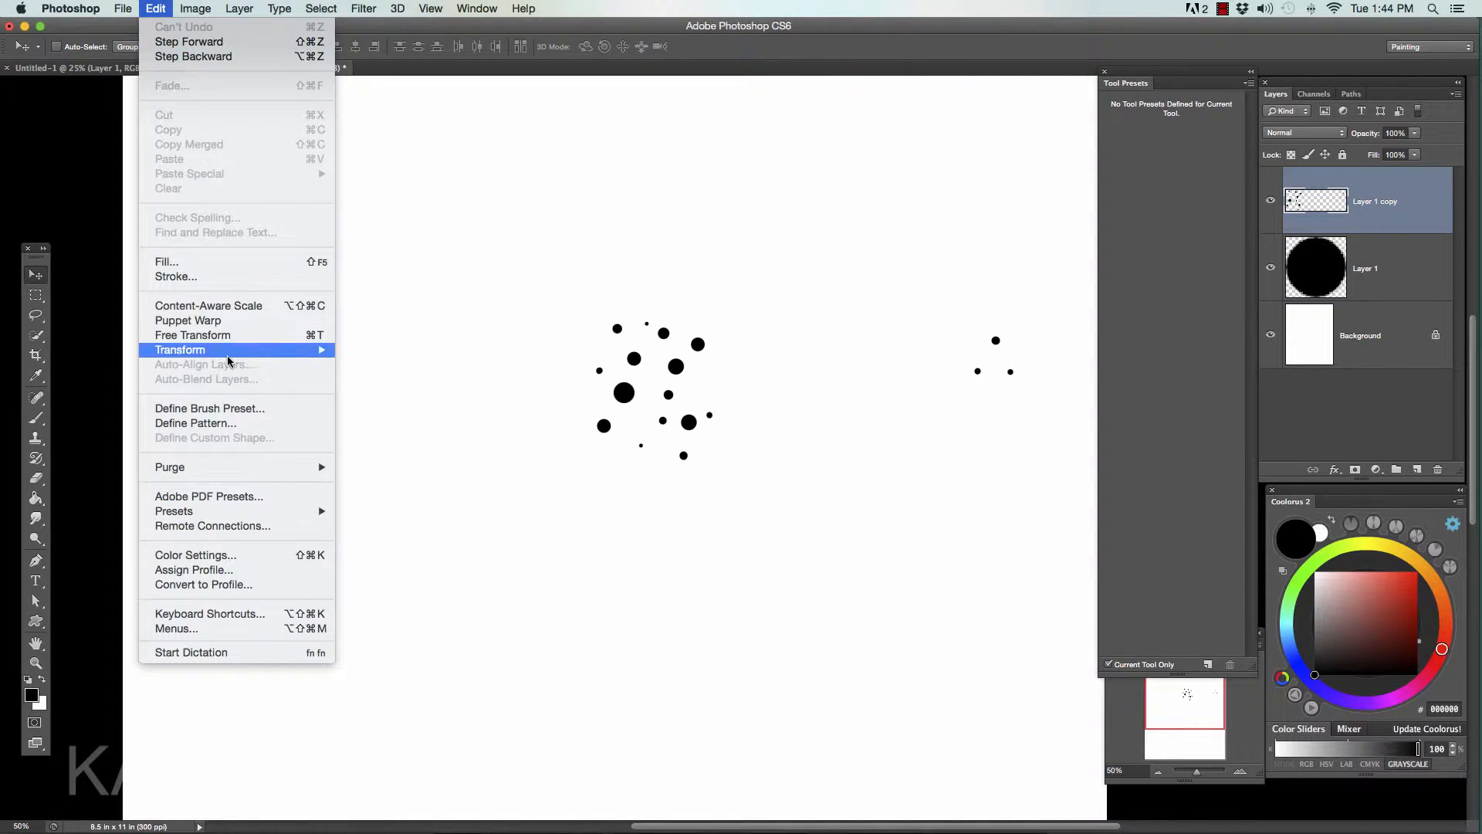
{"action": "left_click", "coordinate": [257, 413]}
{"action": "left_click", "coordinate": [867, 538]}
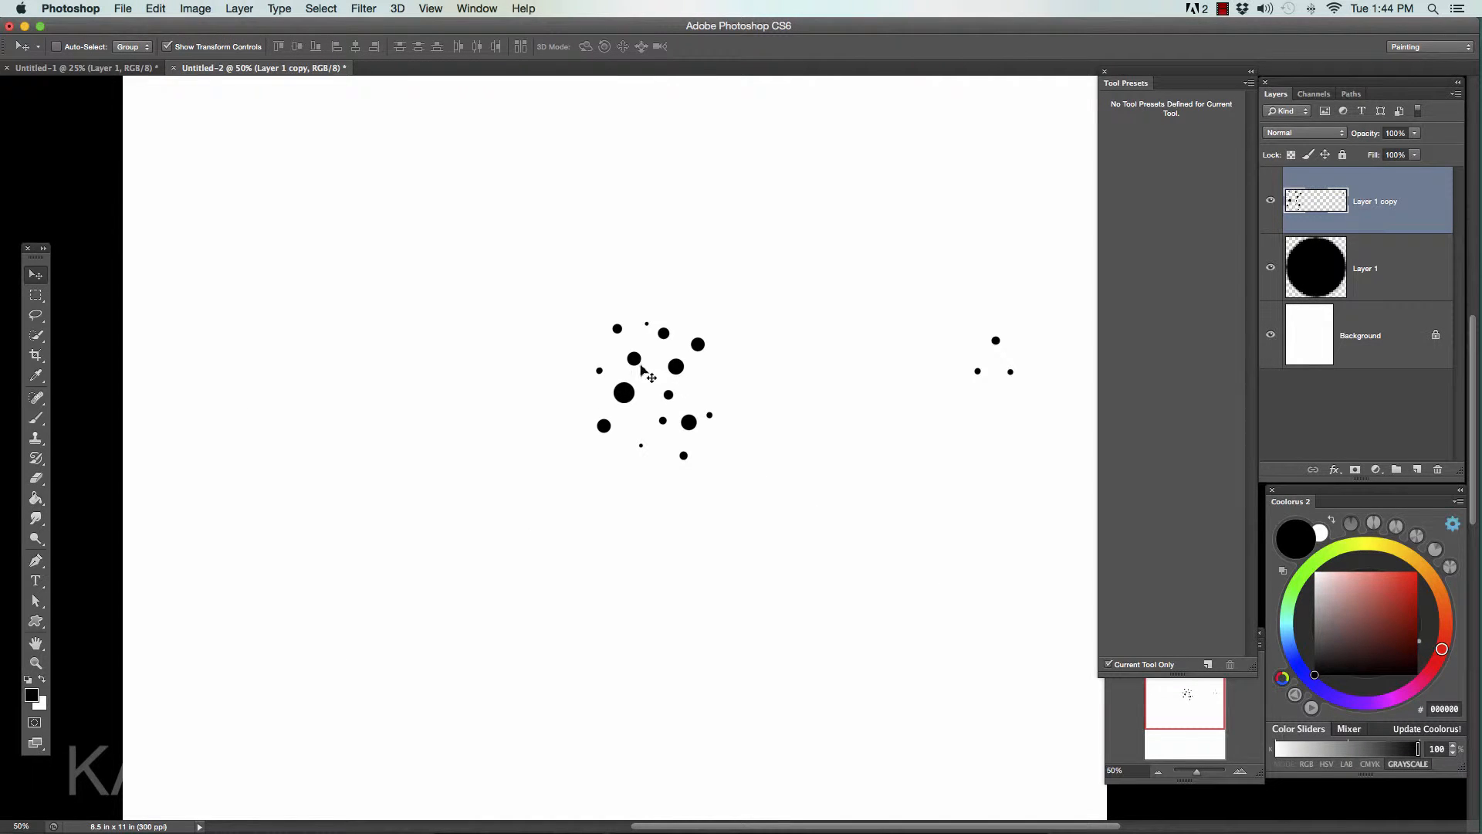
- Select the main dot cluster with a rectangular marquee and define it as a brush preset named "hair 1"
{"action": "left_click", "coordinate": [37, 296]}
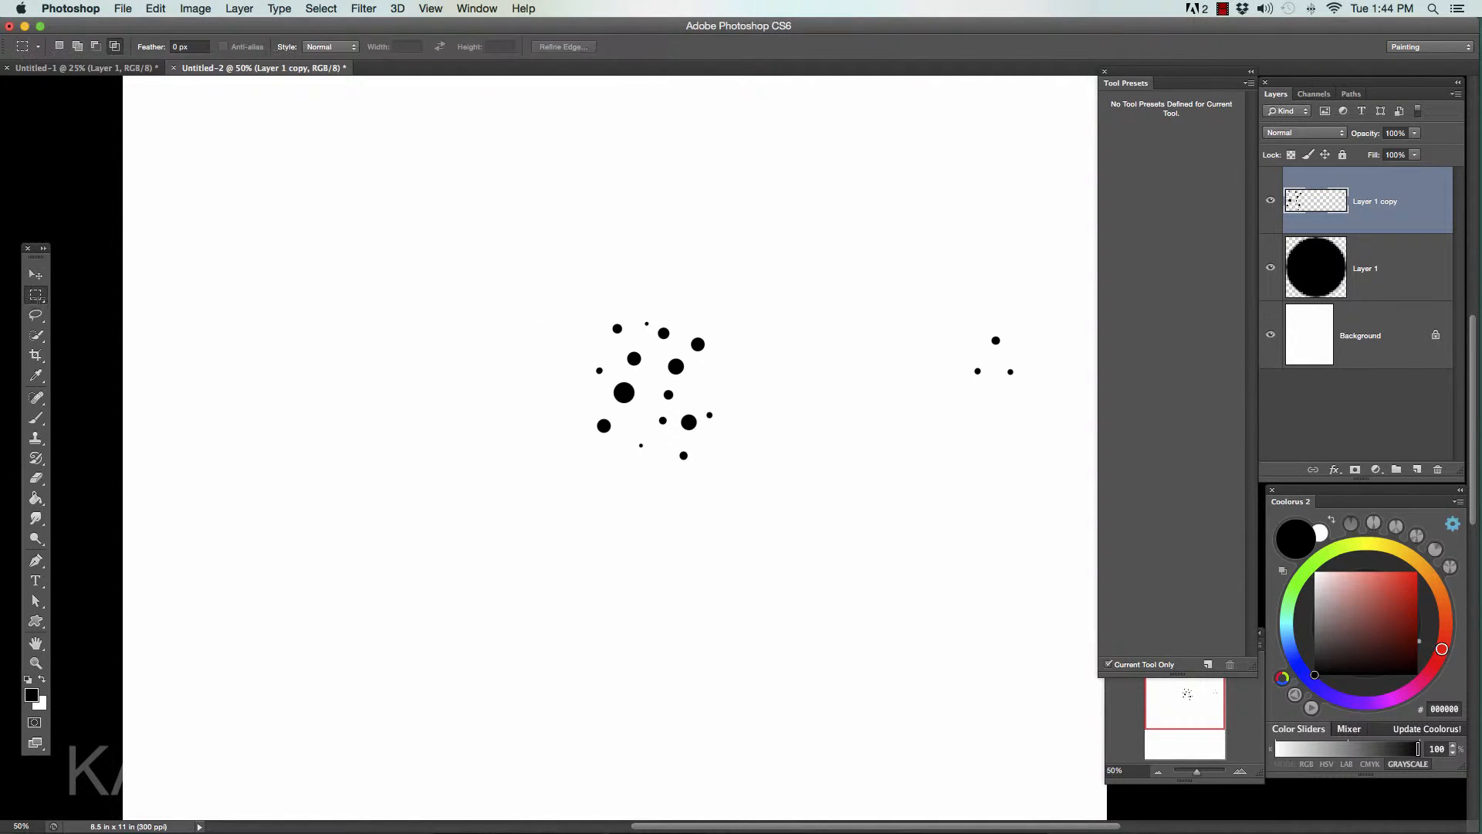
{"action": "left_click_drag", "start_coordinate": [551, 276], "coordinate": [765, 497]}
{"action": "left_click", "coordinate": [156, 8]}
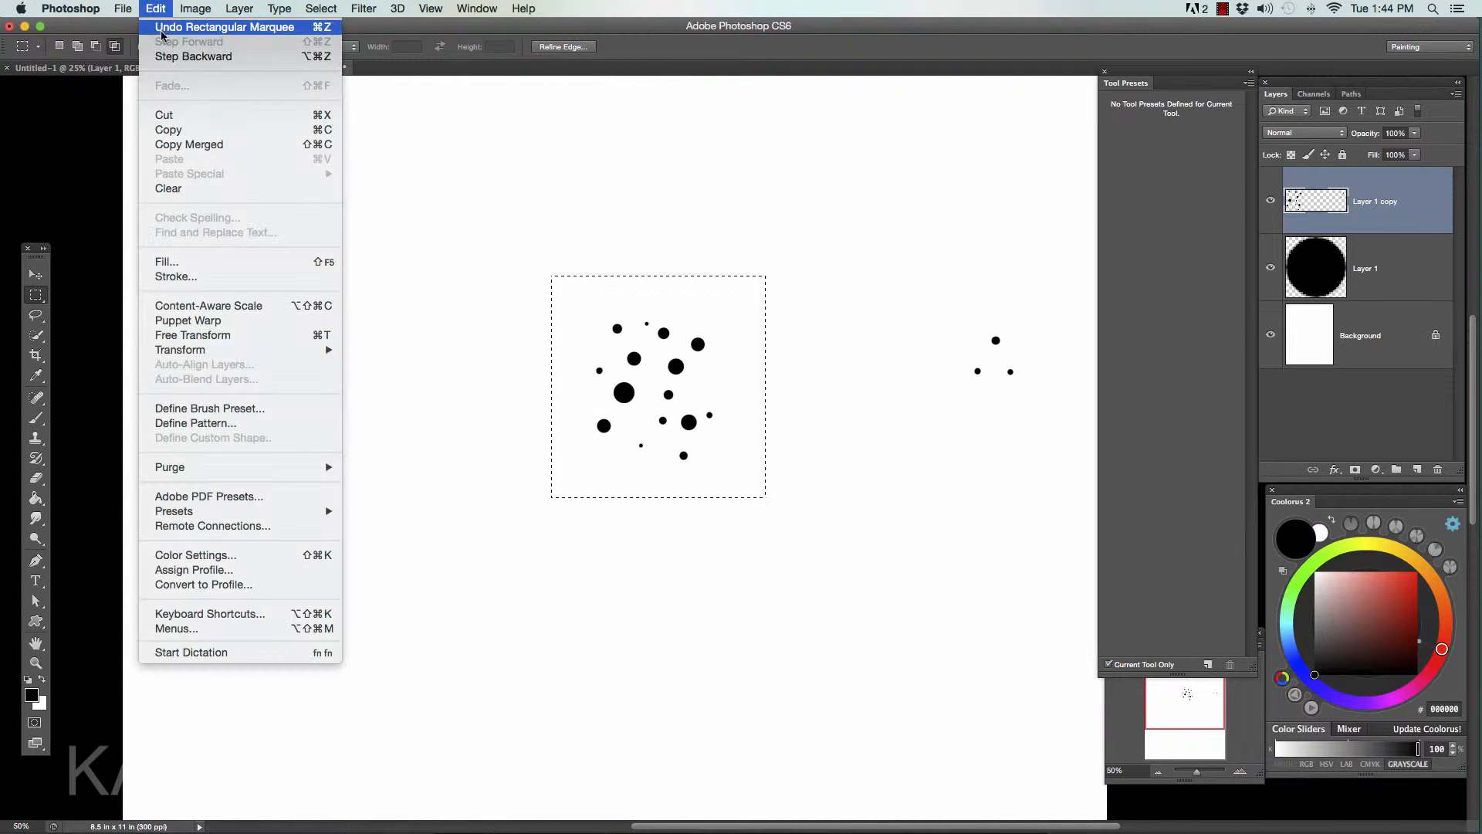
{"action": "left_click", "coordinate": [235, 408]}
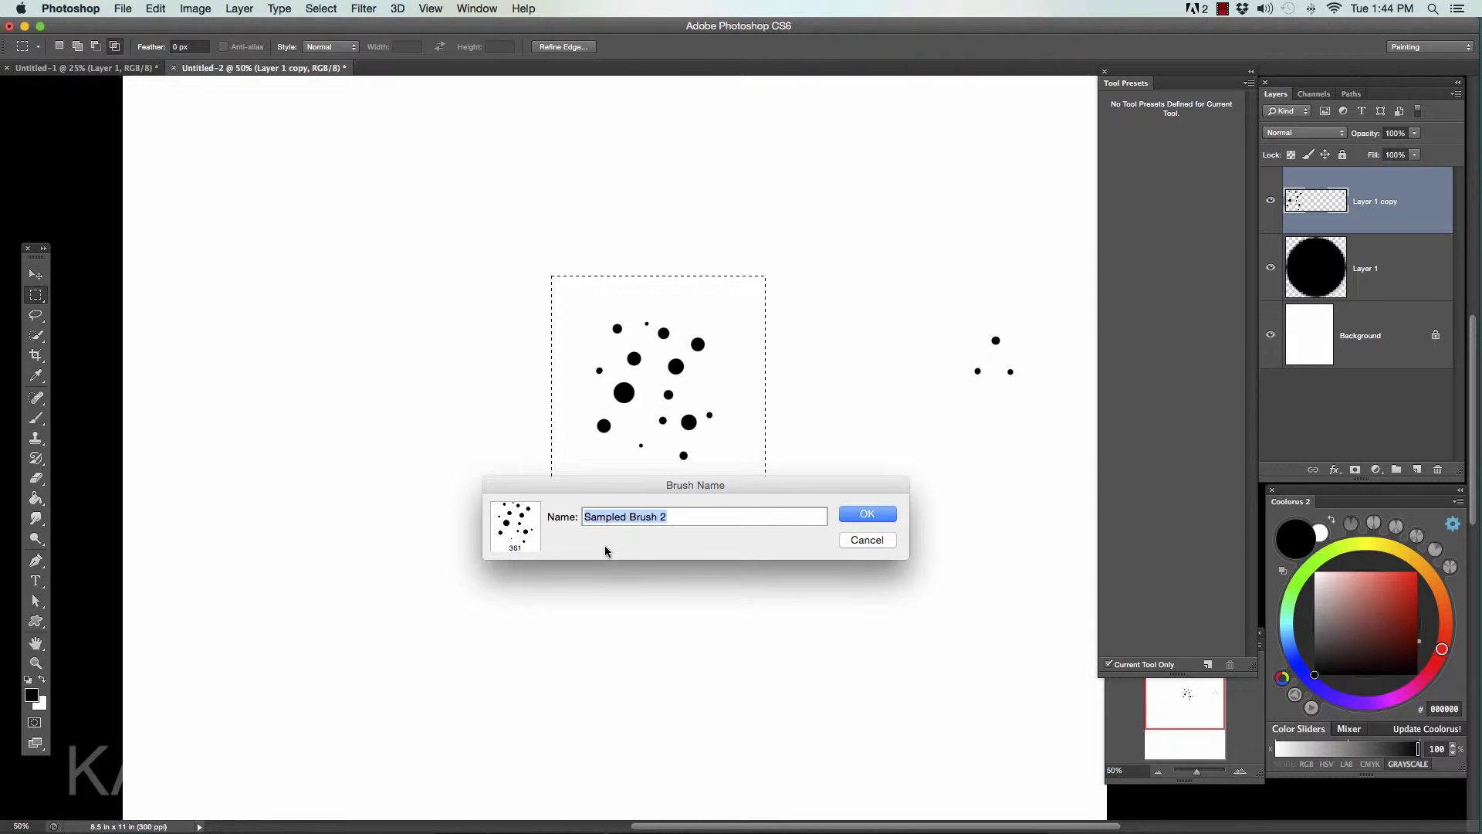
{"action": "type", "text": "hair 1"}
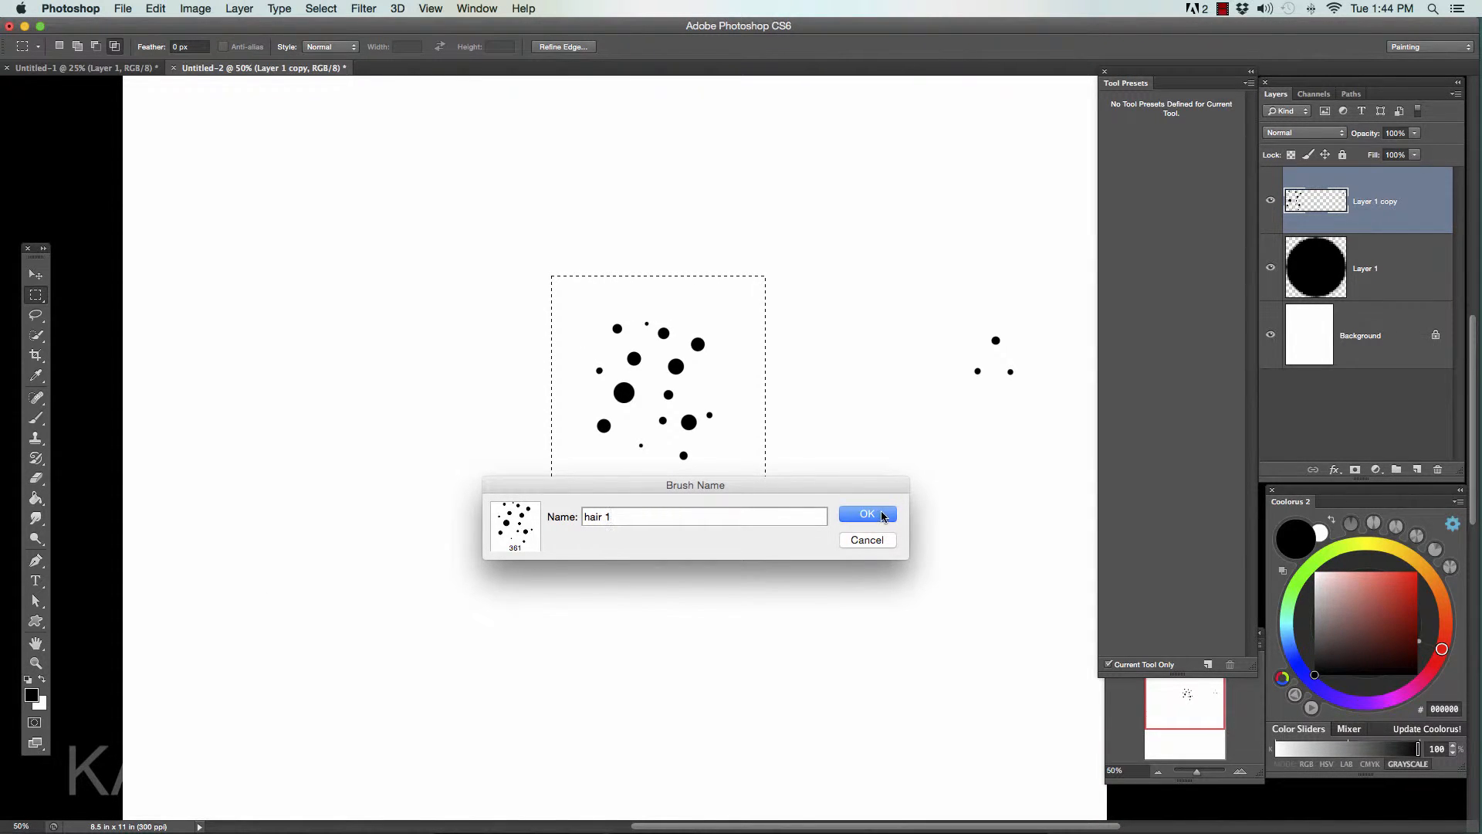
{"action": "left_click", "coordinate": [882, 515]}
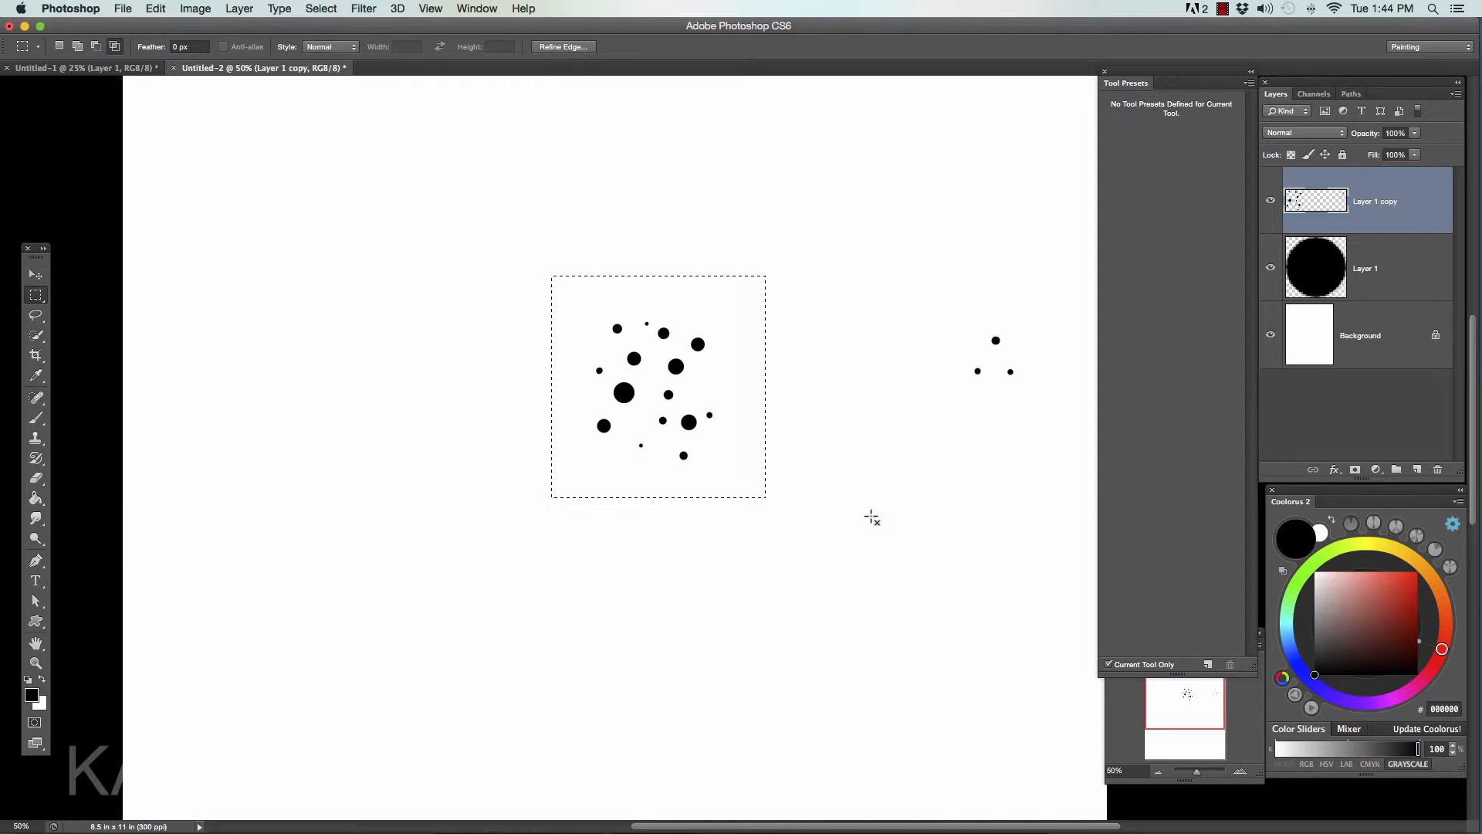
- Show the brush presets, choose the newly defined 361 px dot-cluster tip for the Brush tool, and clear the selection
{"action": "left_click", "coordinate": [487, 12]}
{"action": "mouse_move", "coordinate": [491, 34]}
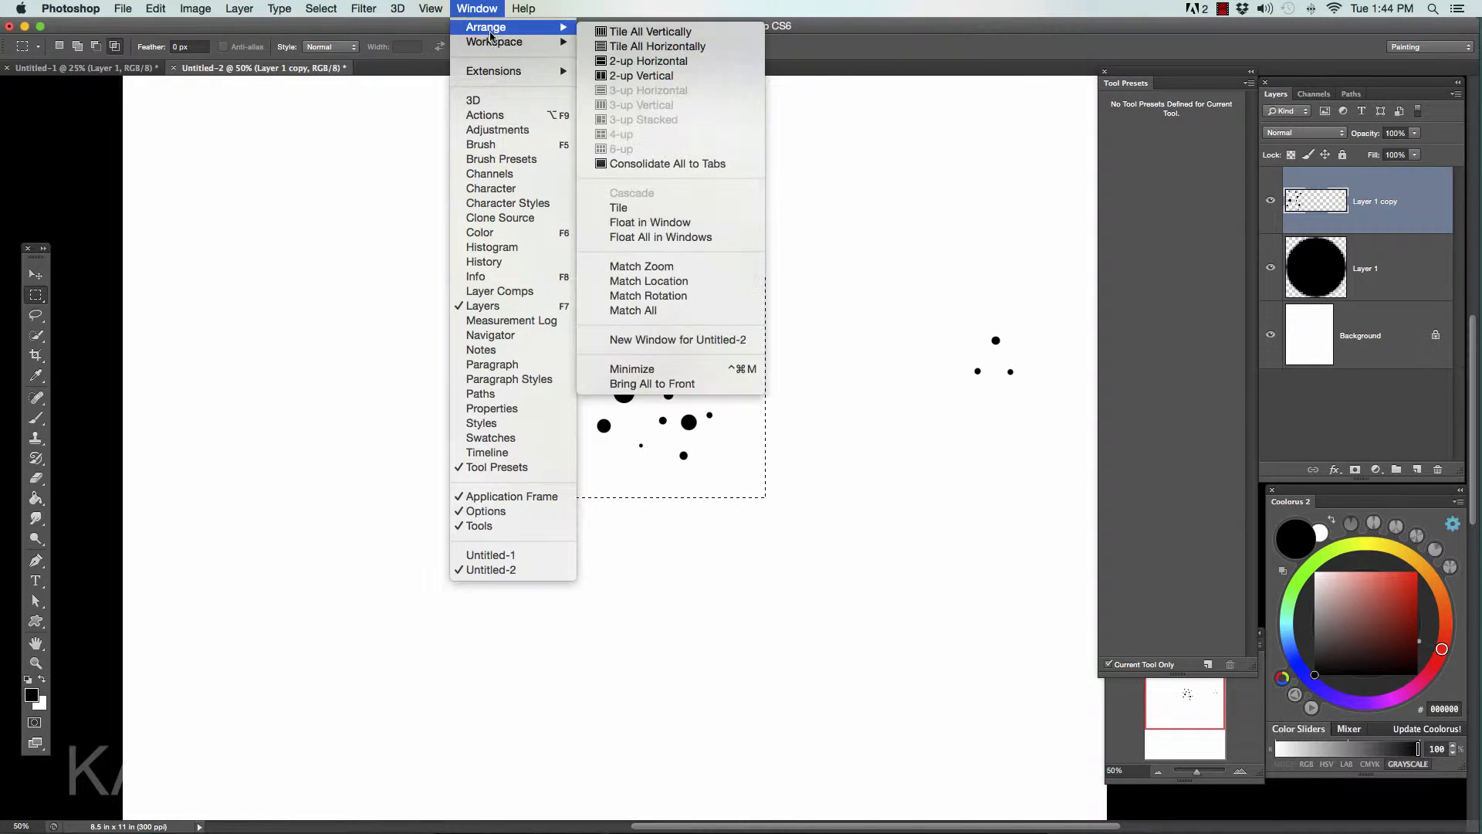
{"action": "left_click", "coordinate": [525, 160]}
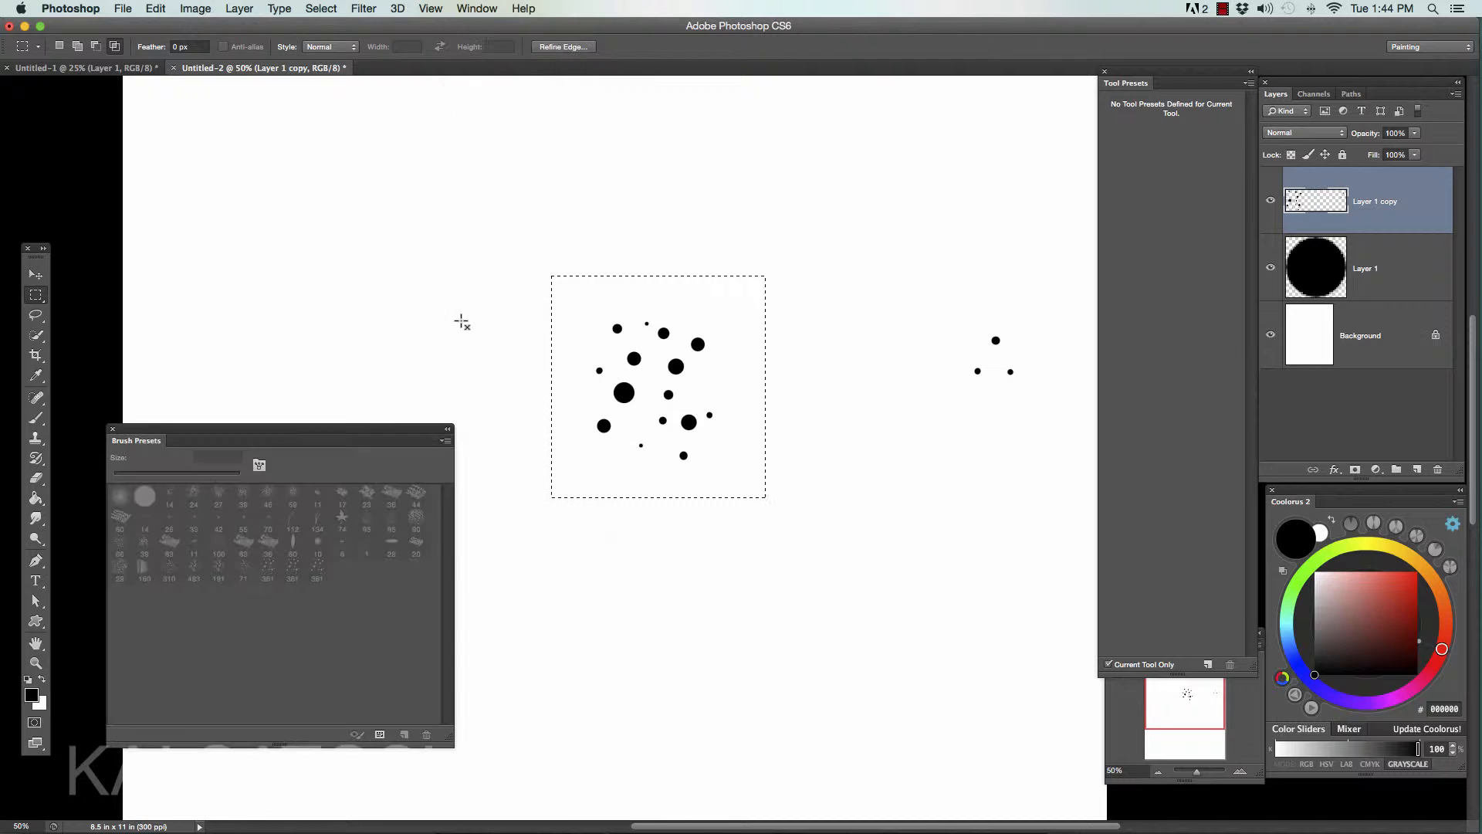
{"action": "key", "text": "b"}
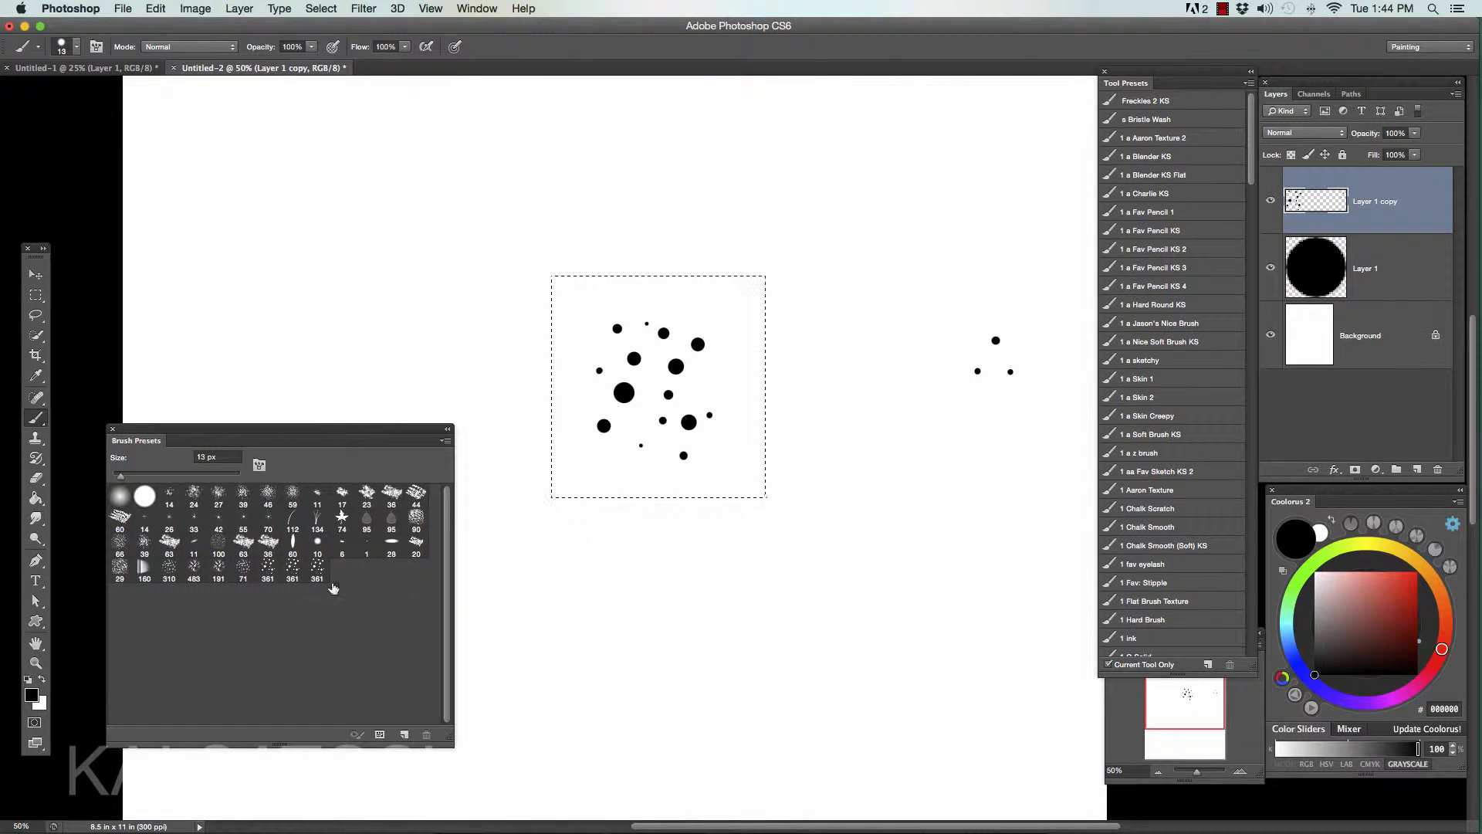
{"action": "left_click", "coordinate": [291, 570]}
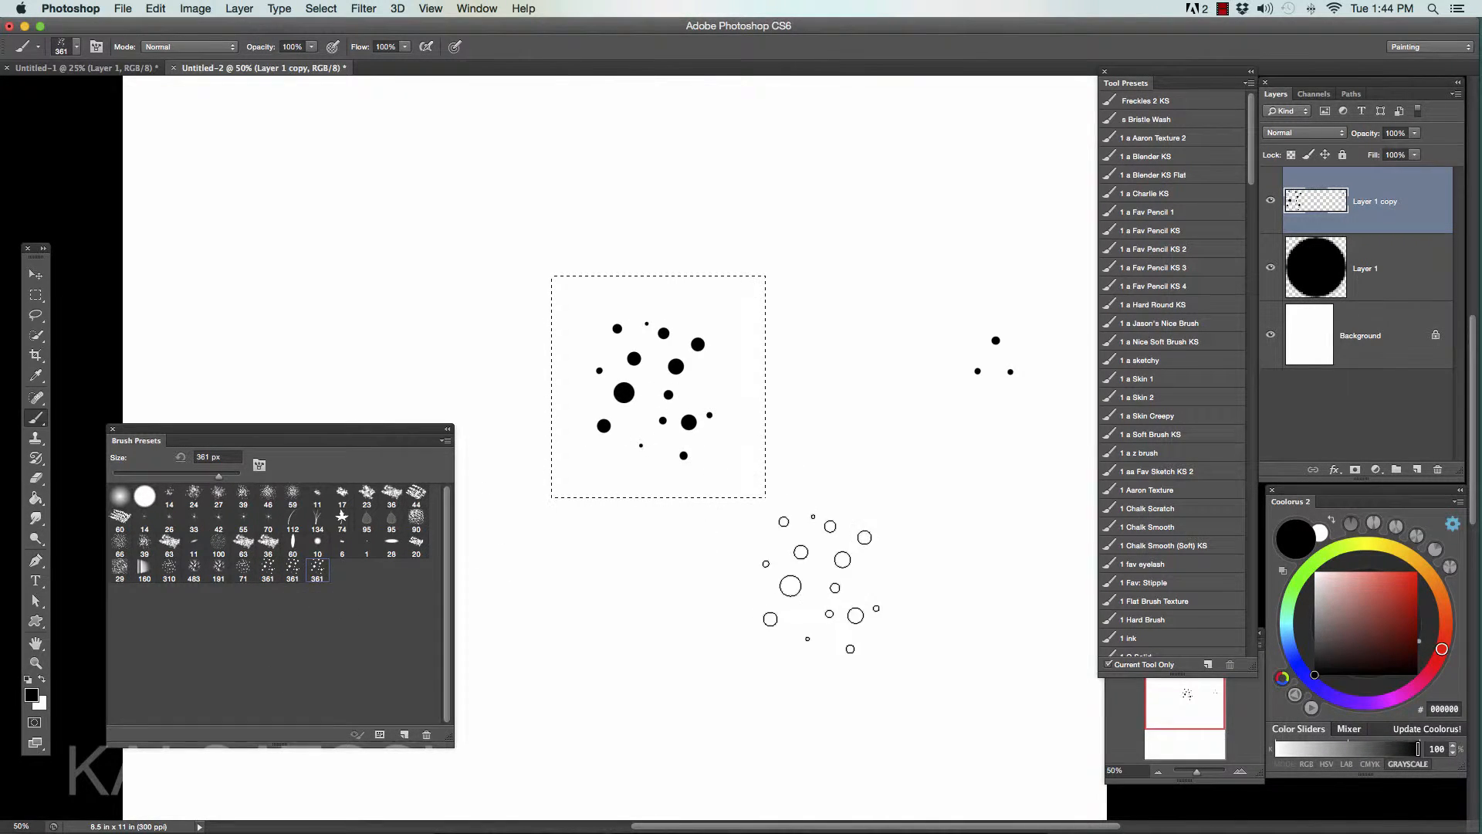
{"action": "key", "text": "super+d"}
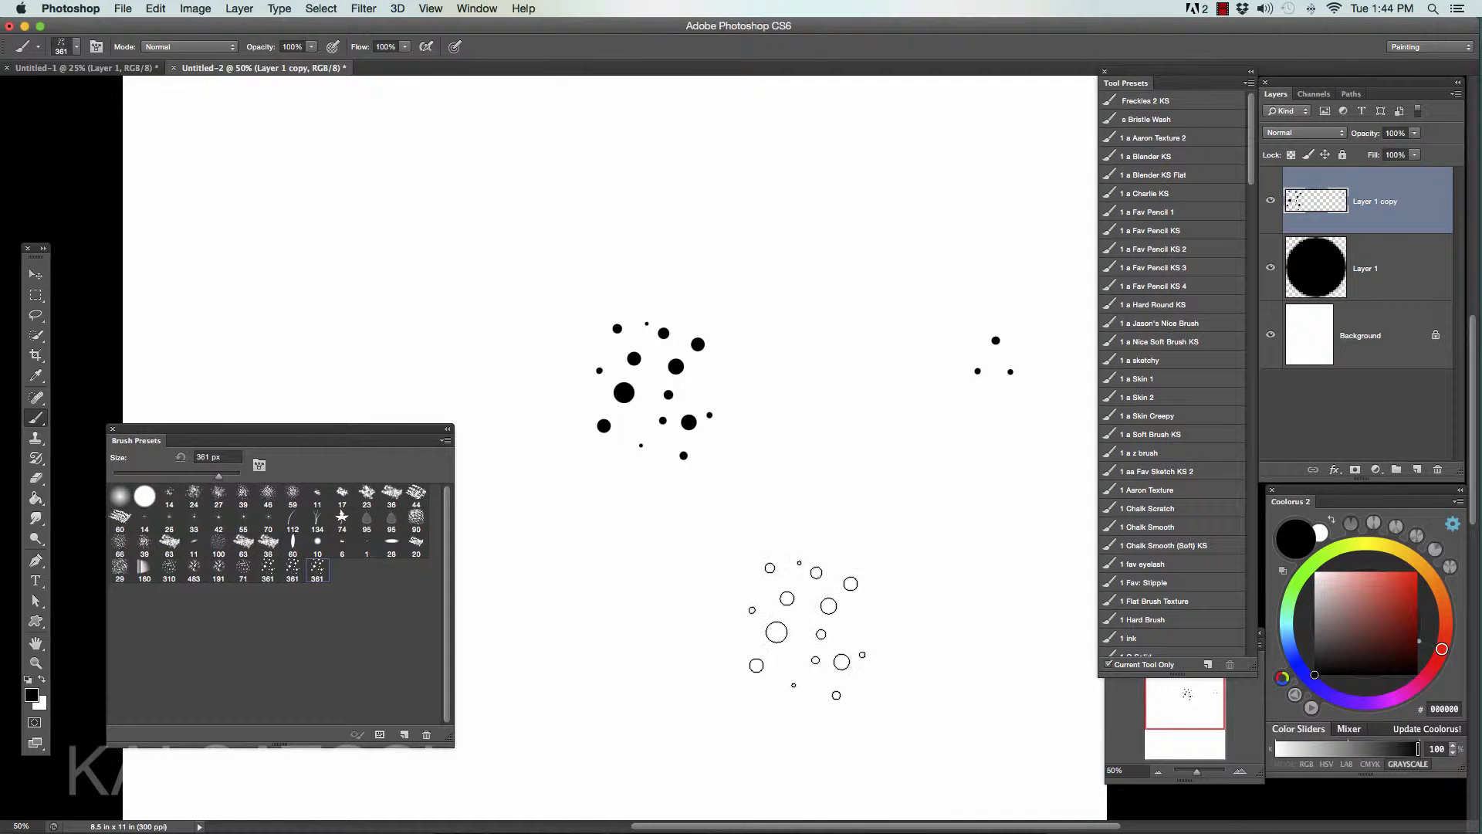
- Switch to the blank Untitled-1 document and reduce the brush size to 250 px
{"action": "left_click", "coordinate": [85, 68]}
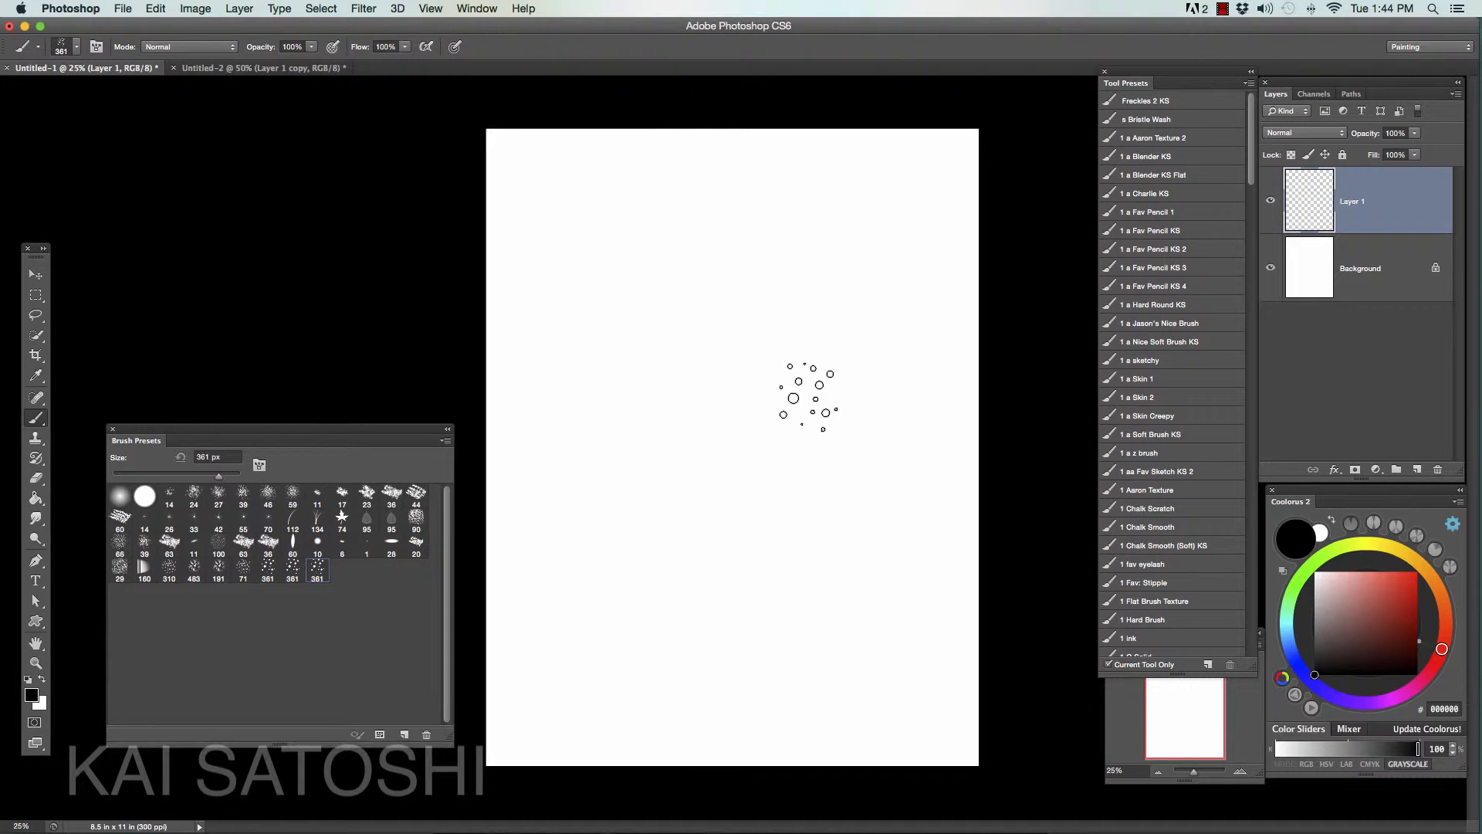
{"action": "key", "text": "bracketleft"}
{"action": "key", "text": "bracketleft"}
- Test the dot-cluster brush with several winding strokes down the blank page, undoing each one
{"action": "mouse_move", "coordinate": [830, 390]}
{"action": "left_mouse_down"}
{"action": "mouse_move", "coordinate": [811, 324]}
{"action": "mouse_move", "coordinate": [726, 625]}
{"action": "left_mouse_up"}
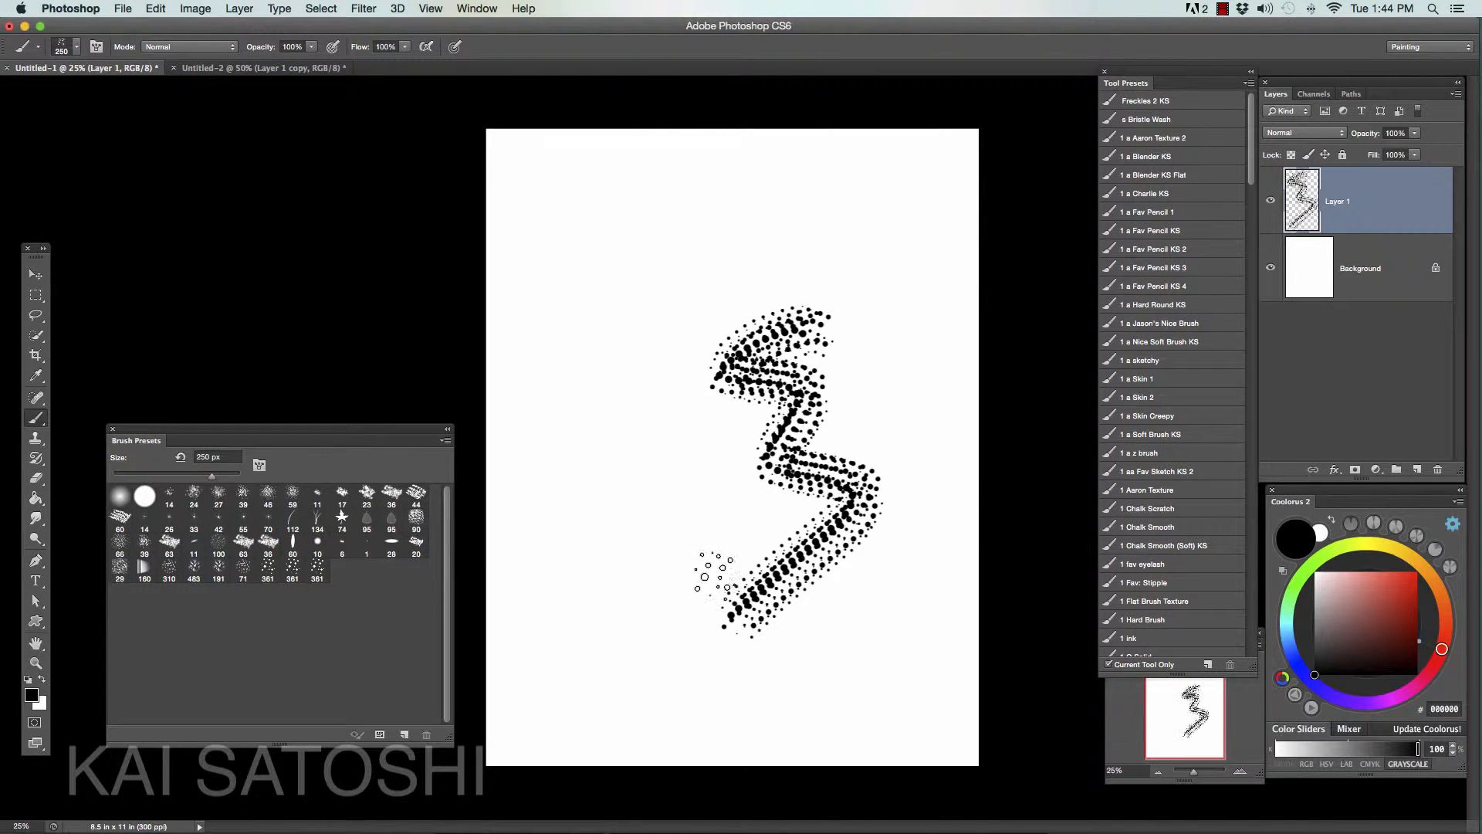
{"action": "key", "text": "super+z"}
{"action": "mouse_move", "coordinate": [784, 235]}
{"action": "left_mouse_down"}
{"action": "mouse_move", "coordinate": [687, 316]}
{"action": "mouse_move", "coordinate": [803, 475]}
{"action": "mouse_move", "coordinate": [707, 621]}
{"action": "left_mouse_up"}
{"action": "key", "text": "super+z"}
{"action": "mouse_move", "coordinate": [810, 309]}
{"action": "left_mouse_down"}
{"action": "mouse_move", "coordinate": [818, 332]}
{"action": "mouse_move", "coordinate": [706, 570]}
{"action": "left_mouse_up"}
{"action": "key", "text": "super+z"}
{"action": "mouse_move", "coordinate": [733, 255]}
{"action": "left_mouse_down"}
{"action": "mouse_move", "coordinate": [660, 284]}
{"action": "mouse_move", "coordinate": [722, 410]}
{"action": "mouse_move", "coordinate": [699, 606]}
{"action": "mouse_move", "coordinate": [733, 606]}
{"action": "left_mouse_up"}
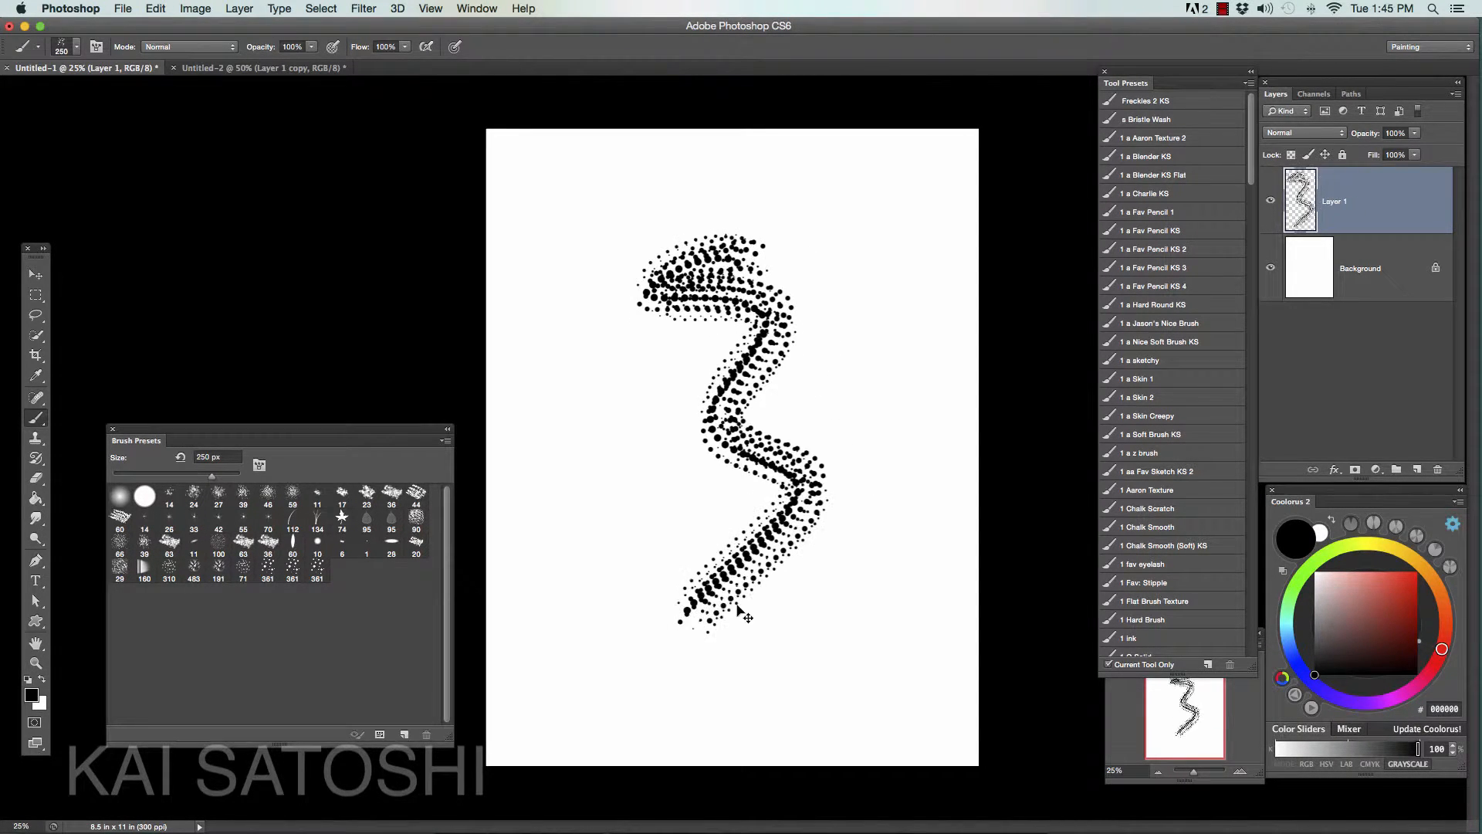
{"action": "key", "text": "super+z"}
- Open the brush tip settings, place them clear of the page on its left side, and set the spacing to 1%
{"action": "left_click", "coordinate": [477, 8]}
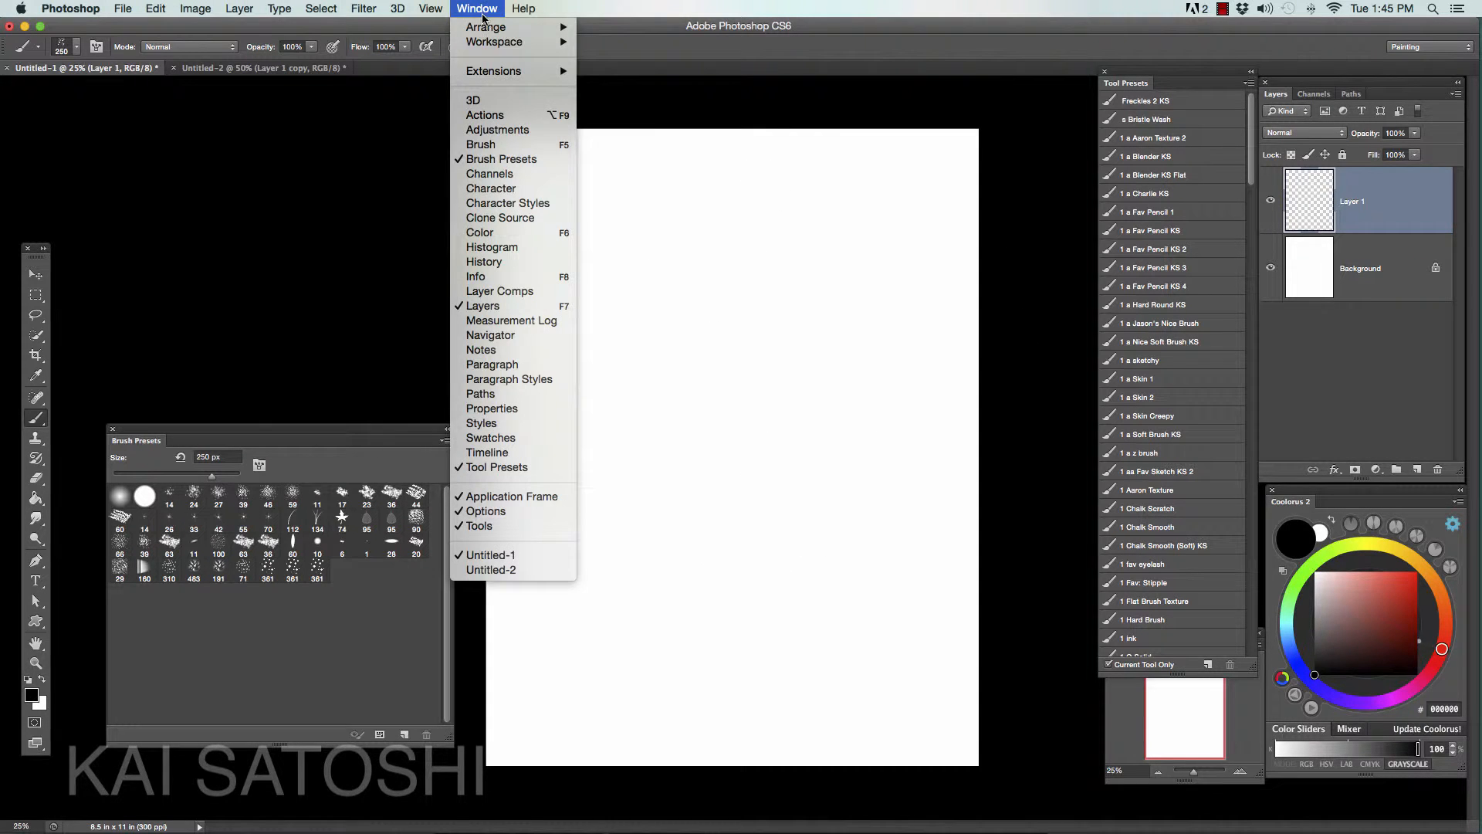
{"action": "mouse_move", "coordinate": [490, 48]}
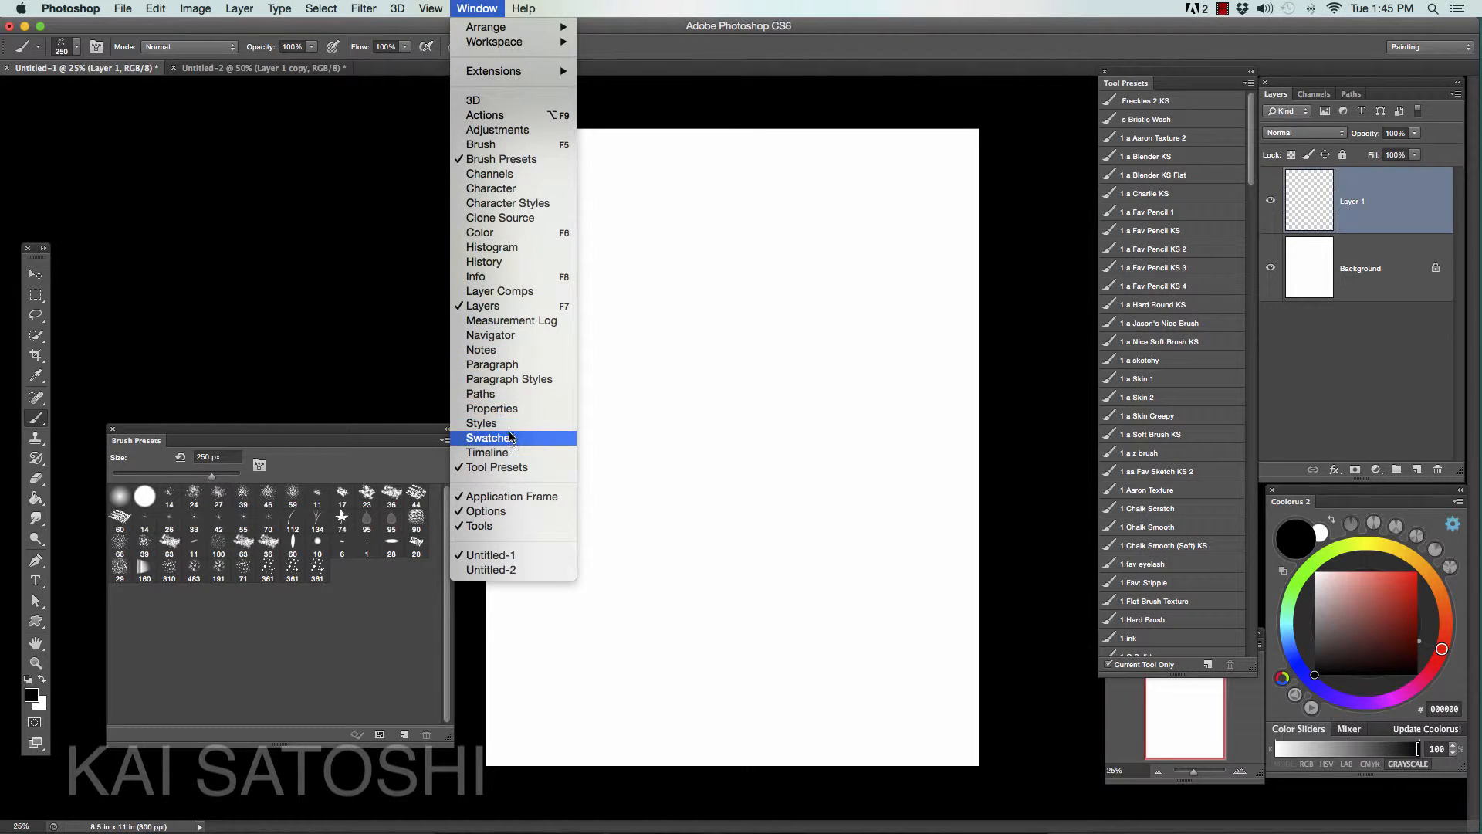
{"action": "left_click", "coordinate": [514, 145]}
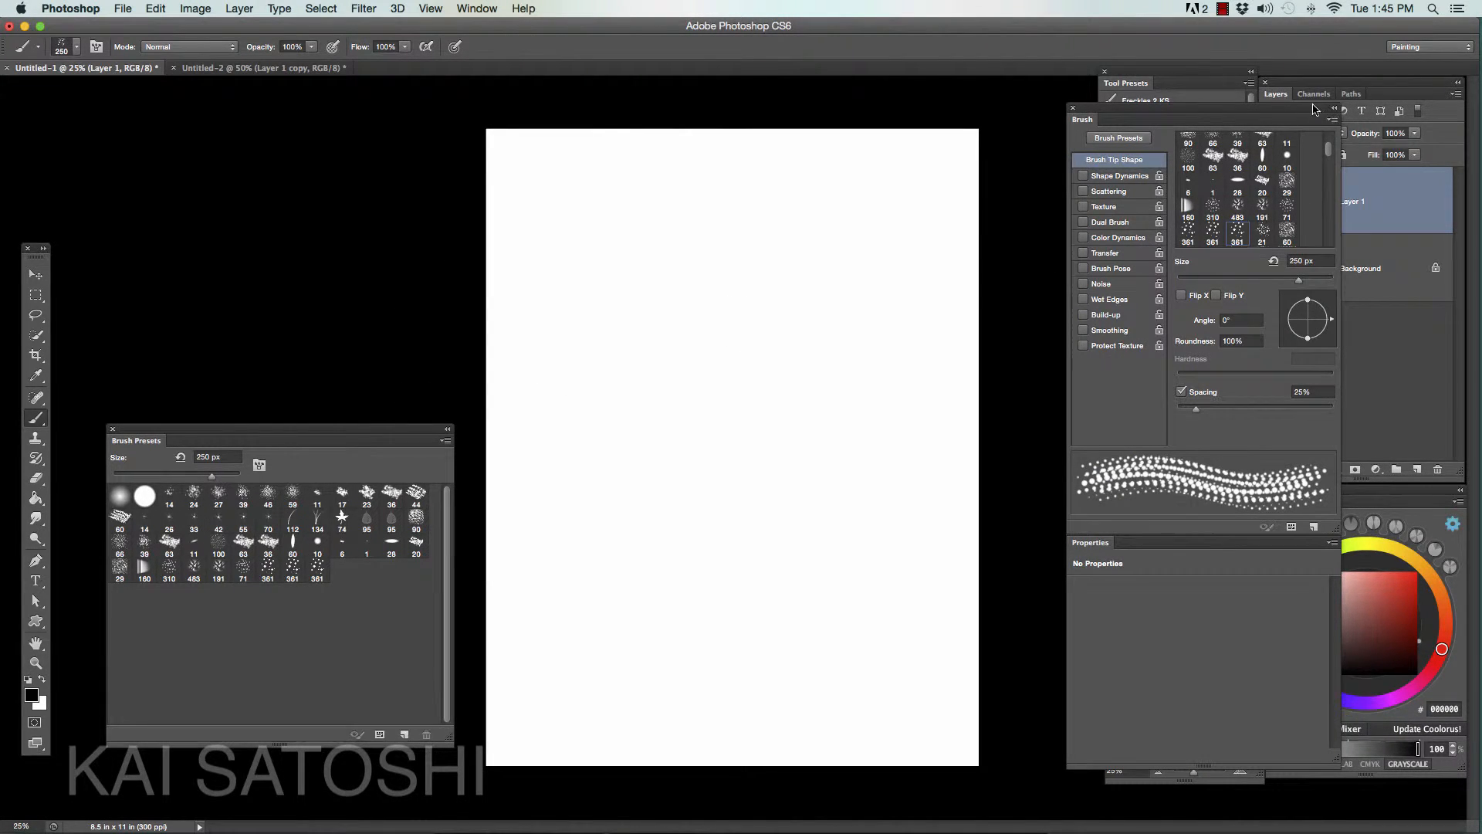
{"action": "left_click_drag", "start_coordinate": [1216, 105], "coordinate": [1013, 106]}
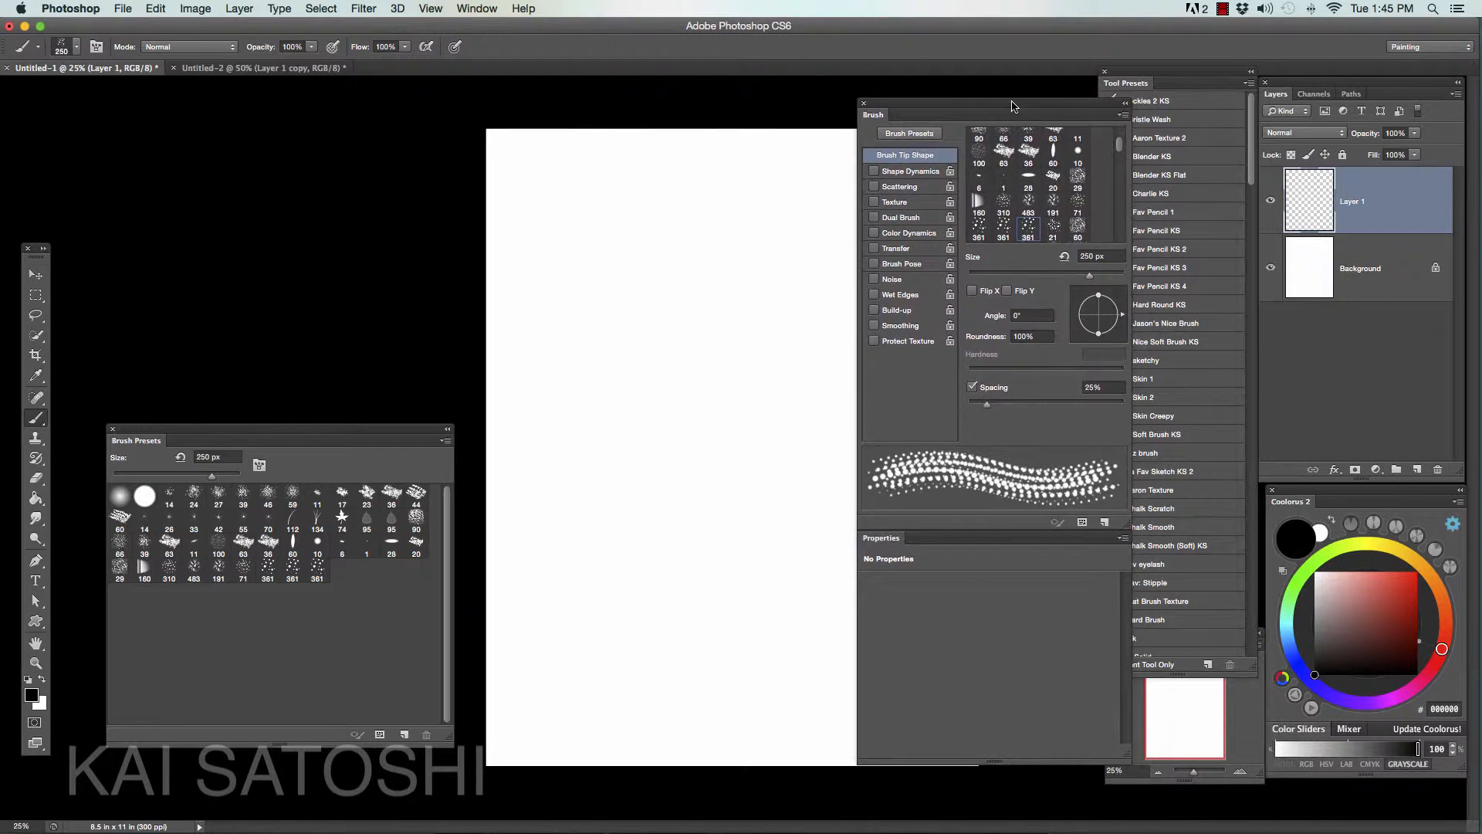
{"action": "left_click_drag", "start_coordinate": [1125, 756], "coordinate": [1107, 592]}
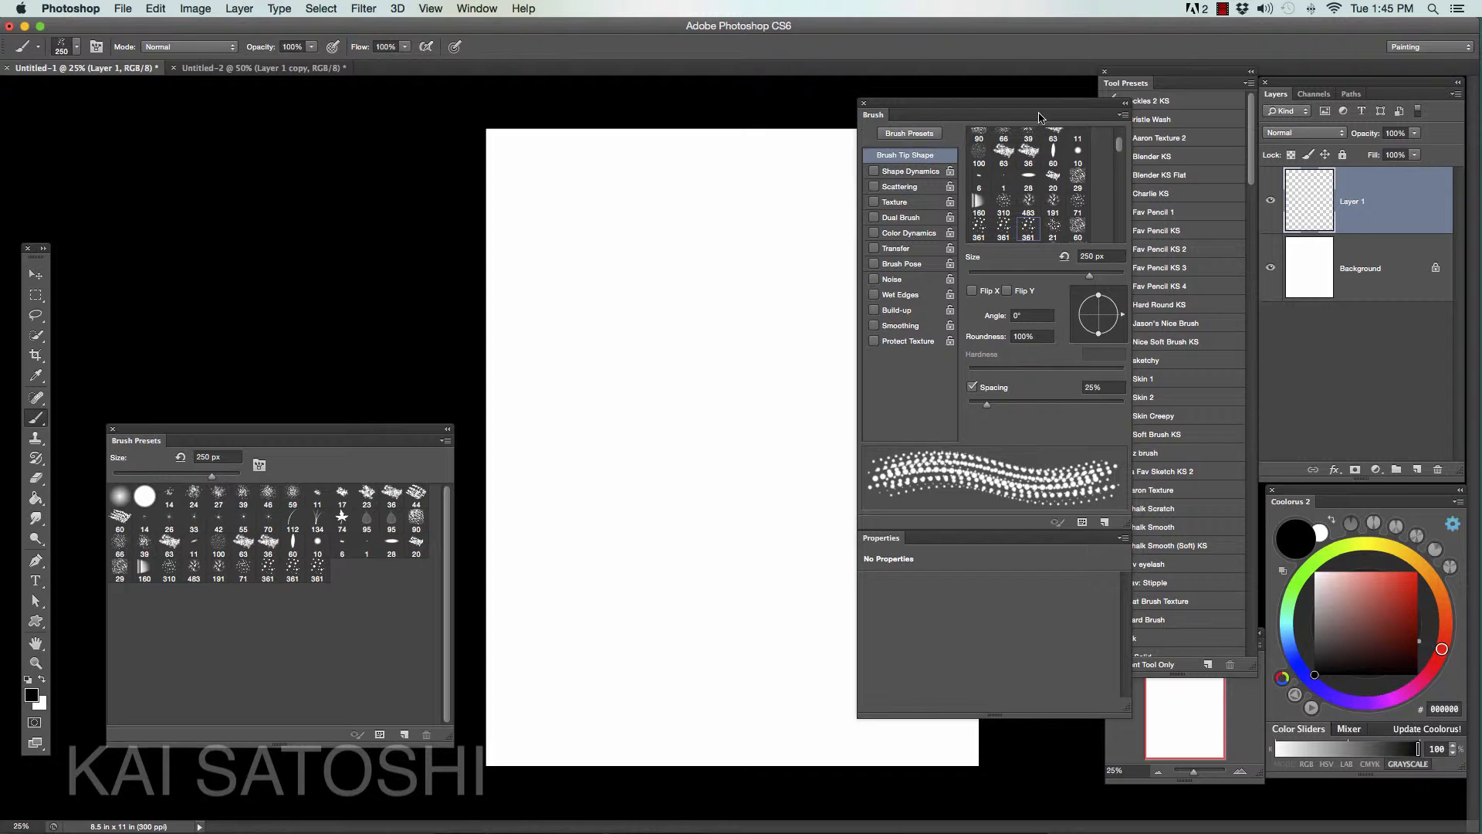
{"action": "mouse_move", "coordinate": [1008, 108]}
{"action": "left_mouse_down"}
{"action": "mouse_move", "coordinate": [939, 165]}
{"action": "mouse_move", "coordinate": [956, 125]}
{"action": "mouse_move", "coordinate": [563, 157]}
{"action": "mouse_move", "coordinate": [354, 129]}
{"action": "left_mouse_up"}
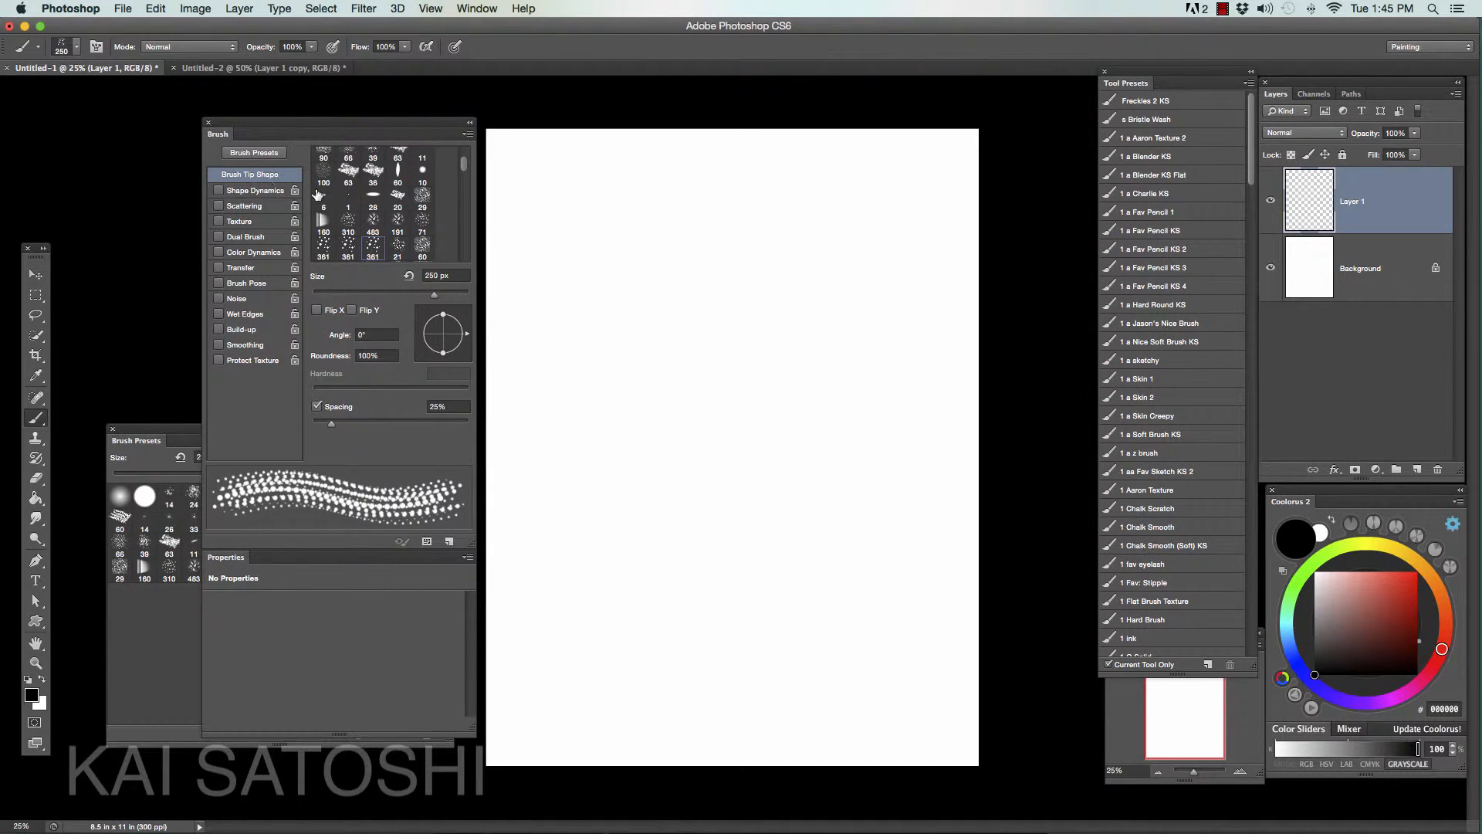
{"action": "left_click_drag", "start_coordinate": [332, 428], "coordinate": [307, 431]}
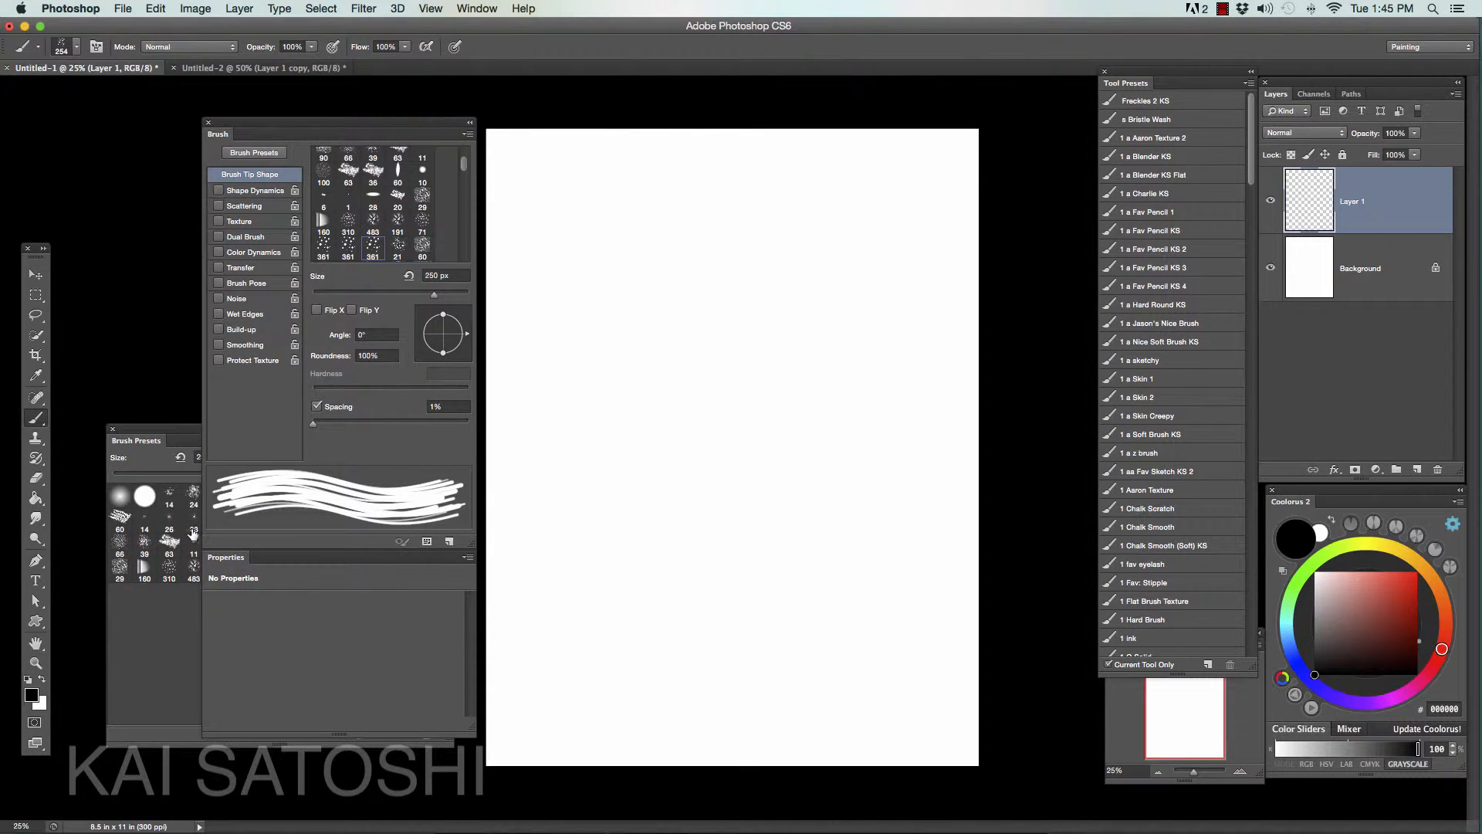
- Test the closely spaced brush with several long curved strokes down the page, and undo them all
{"action": "mouse_move", "coordinate": [822, 263]}
{"action": "left_mouse_down"}
{"action": "mouse_move", "coordinate": [837, 249]}
{"action": "mouse_move", "coordinate": [864, 386]}
{"action": "mouse_move", "coordinate": [683, 610]}
{"action": "mouse_move", "coordinate": [827, 690]}
{"action": "left_mouse_up"}
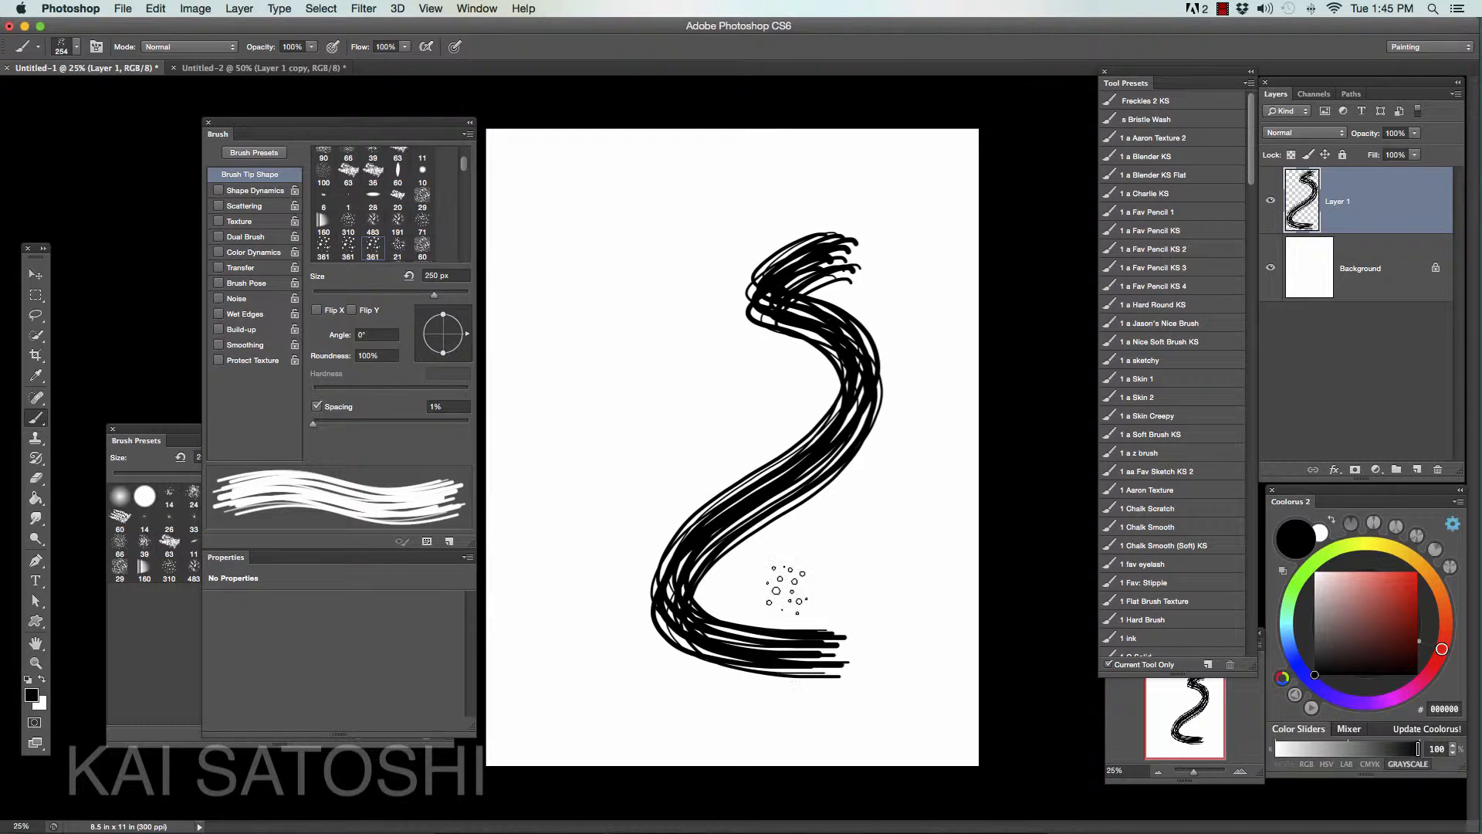
{"action": "key", "text": "super+z"}
{"action": "mouse_move", "coordinate": [891, 176]}
{"action": "left_mouse_down"}
{"action": "mouse_move", "coordinate": [735, 248]}
{"action": "mouse_move", "coordinate": [749, 348]}
{"action": "mouse_move", "coordinate": [857, 440]}
{"action": "mouse_move", "coordinate": [746, 622]}
{"action": "mouse_move", "coordinate": [700, 625]}
{"action": "mouse_move", "coordinate": [710, 656]}
{"action": "left_mouse_up"}
{"action": "key", "text": "super+z"}
{"action": "left_click_drag", "start_coordinate": [702, 205], "coordinate": [706, 617]}
{"action": "left_click_drag", "start_coordinate": [756, 251], "coordinate": [735, 600]}
{"action": "key", "text": "super+alt+z"}
{"action": "key", "text": "super+alt+z"}
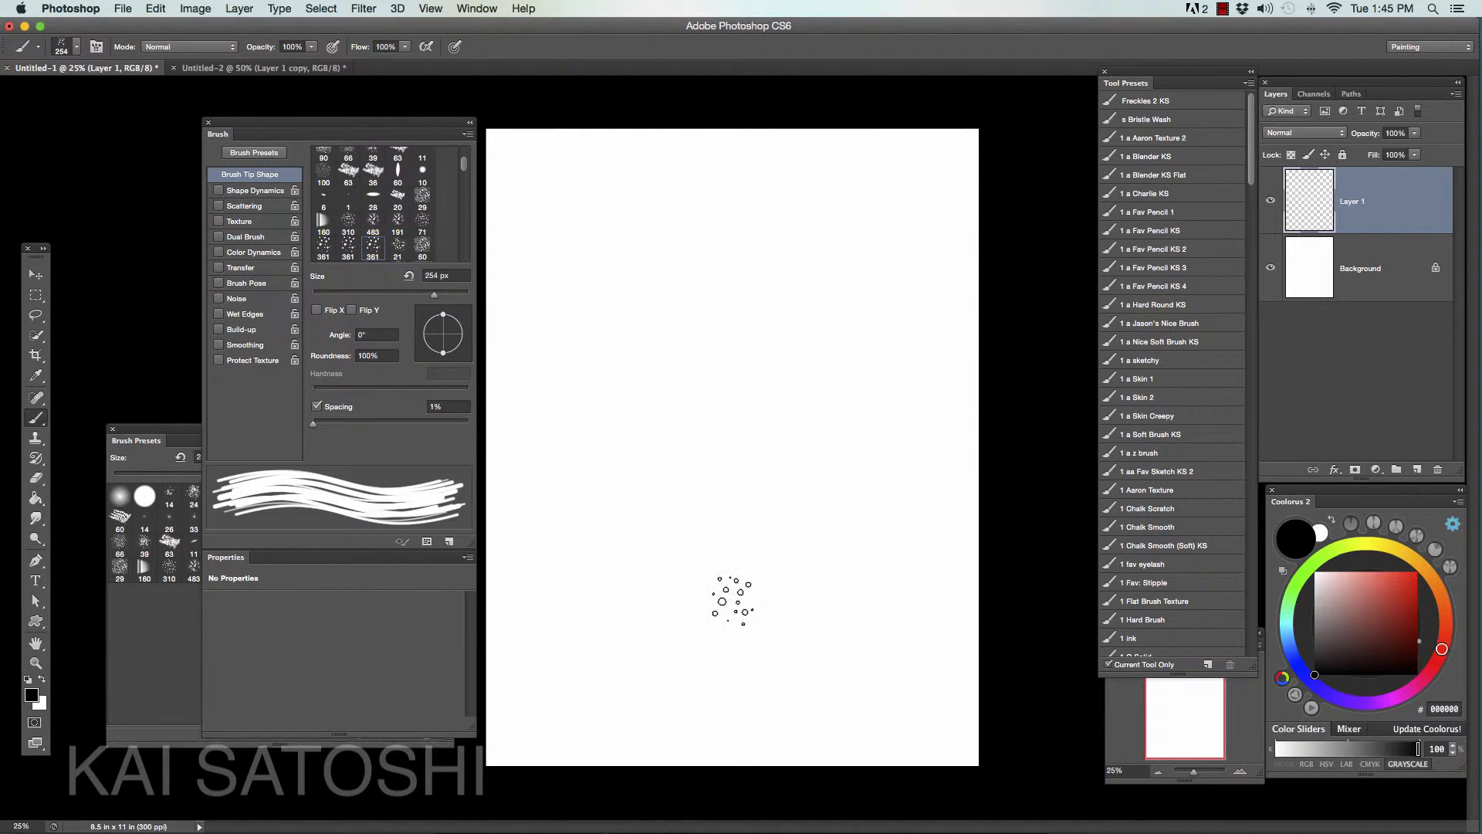
- Turn on Transfer for the hair brush
{"action": "left_click", "coordinate": [219, 268]}
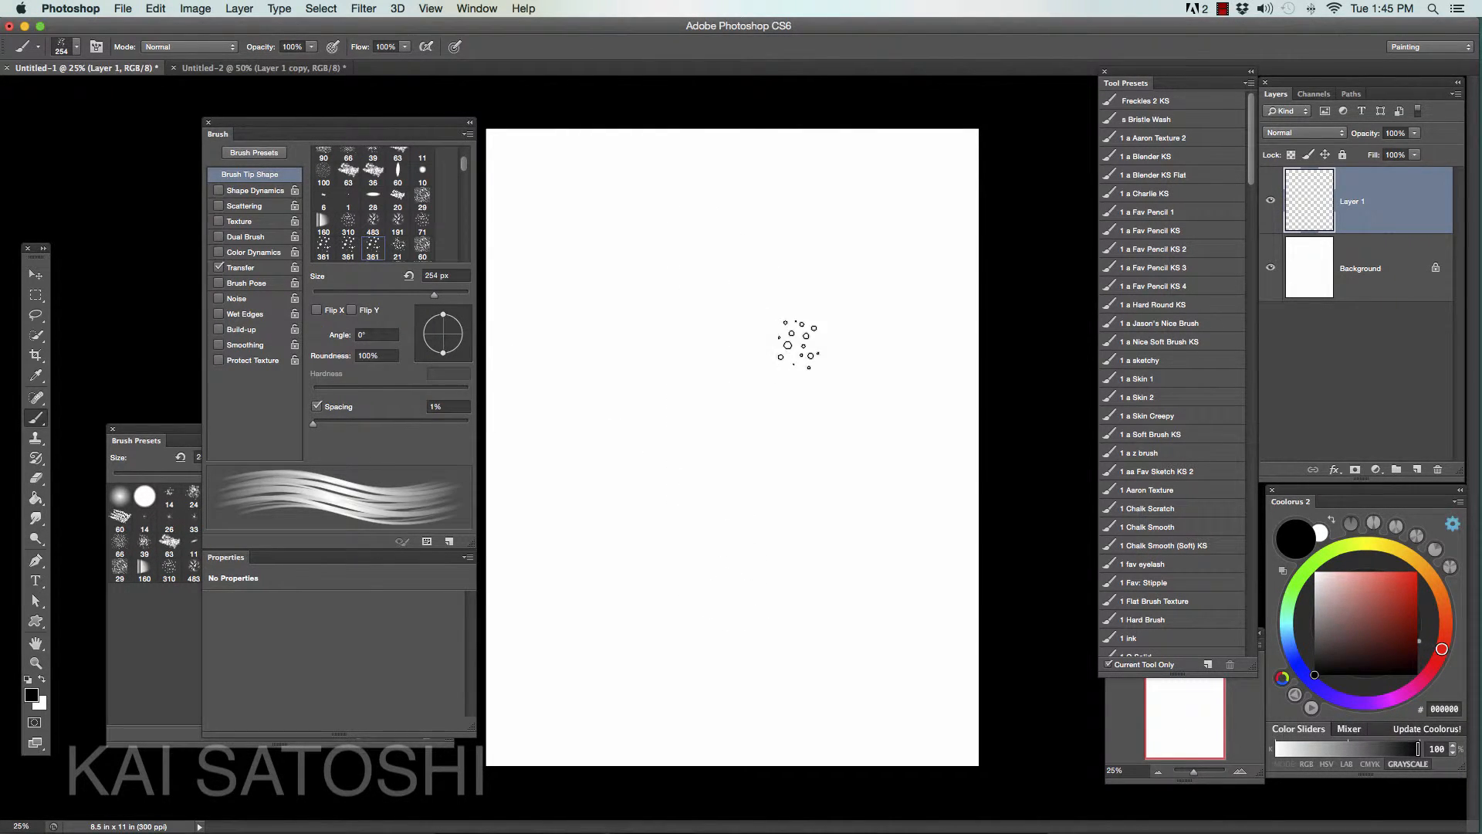
- Test the brush with Transfer on by painting three curved strokes down the page, and undo them all
{"action": "mouse_move", "coordinate": [839, 282]}
{"action": "left_mouse_down"}
{"action": "mouse_move", "coordinate": [737, 440]}
{"action": "mouse_move", "coordinate": [690, 634]}
{"action": "mouse_move", "coordinate": [695, 514]}
{"action": "mouse_move", "coordinate": [683, 641]}
{"action": "left_mouse_up"}
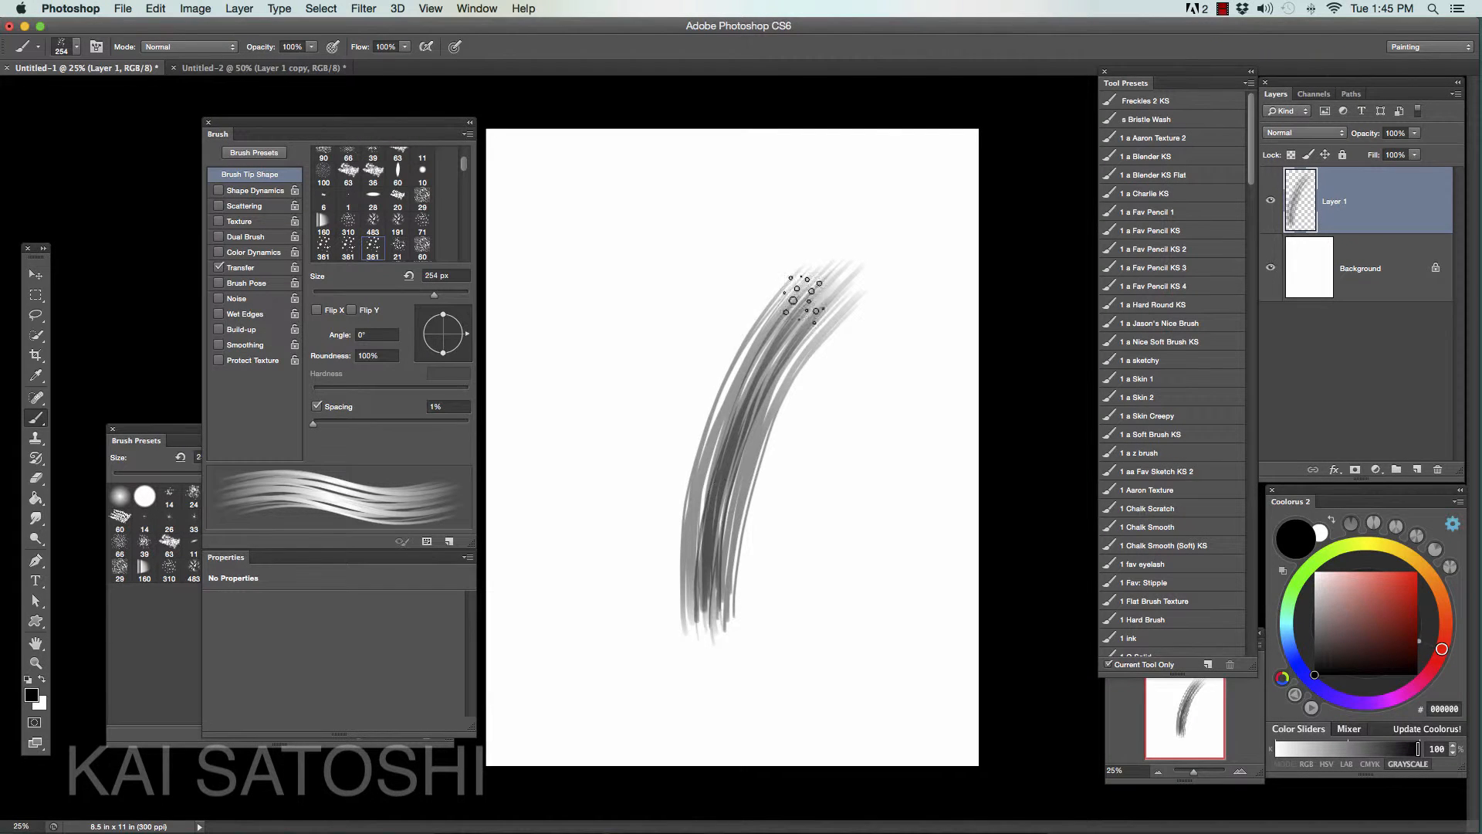
{"action": "mouse_move", "coordinate": [803, 297]}
{"action": "left_mouse_down"}
{"action": "mouse_move", "coordinate": [764, 321]}
{"action": "mouse_move", "coordinate": [679, 628]}
{"action": "left_mouse_up"}
{"action": "left_click_drag", "start_coordinate": [761, 266], "coordinate": [691, 644]}
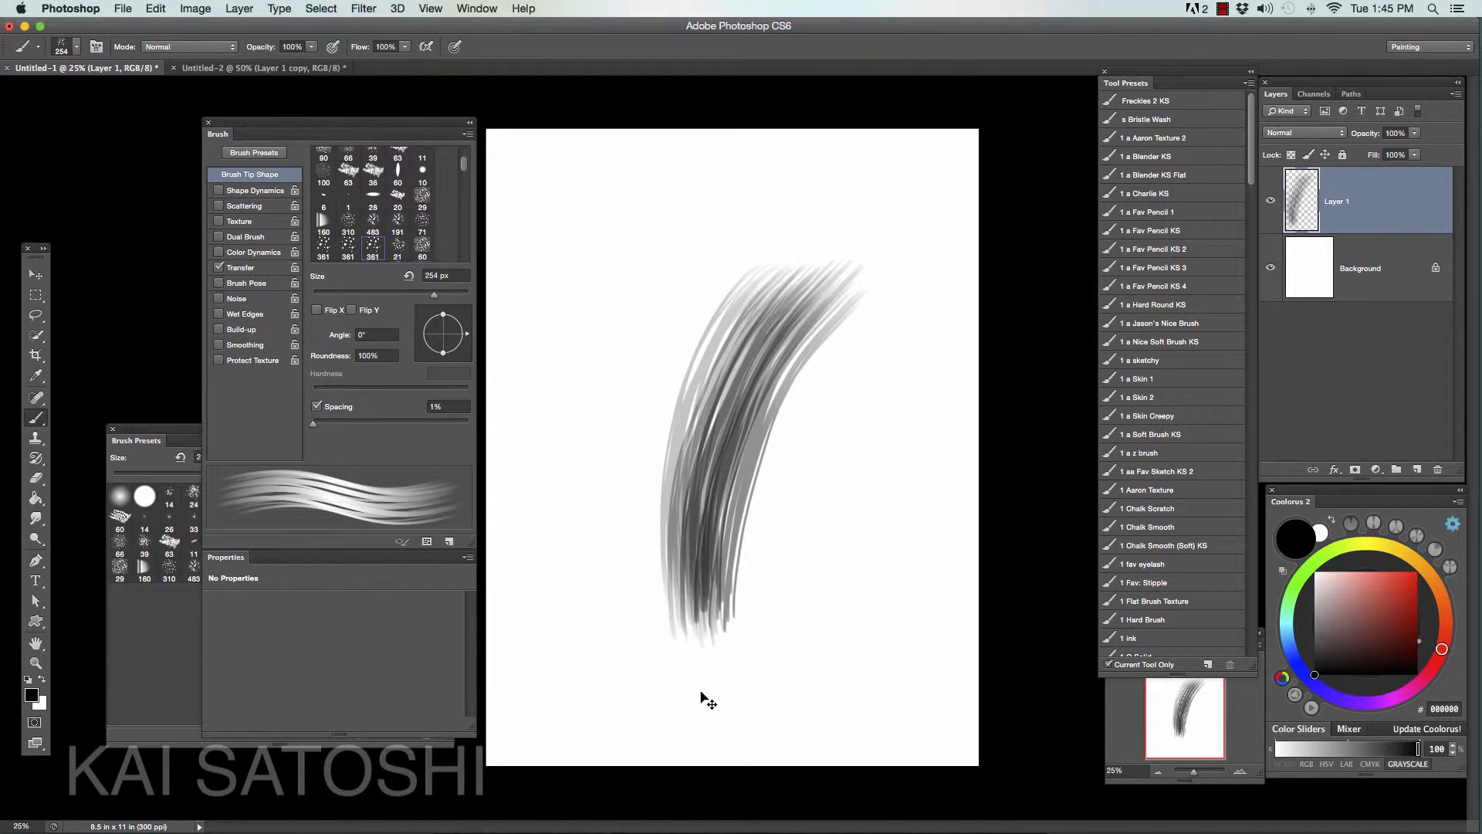
{"action": "key", "text": "super+alt+z"}
{"action": "key", "text": "super+alt+z"}
{"action": "key", "text": "super+alt+z"}
{"action": "key", "text": "super+alt+z"}
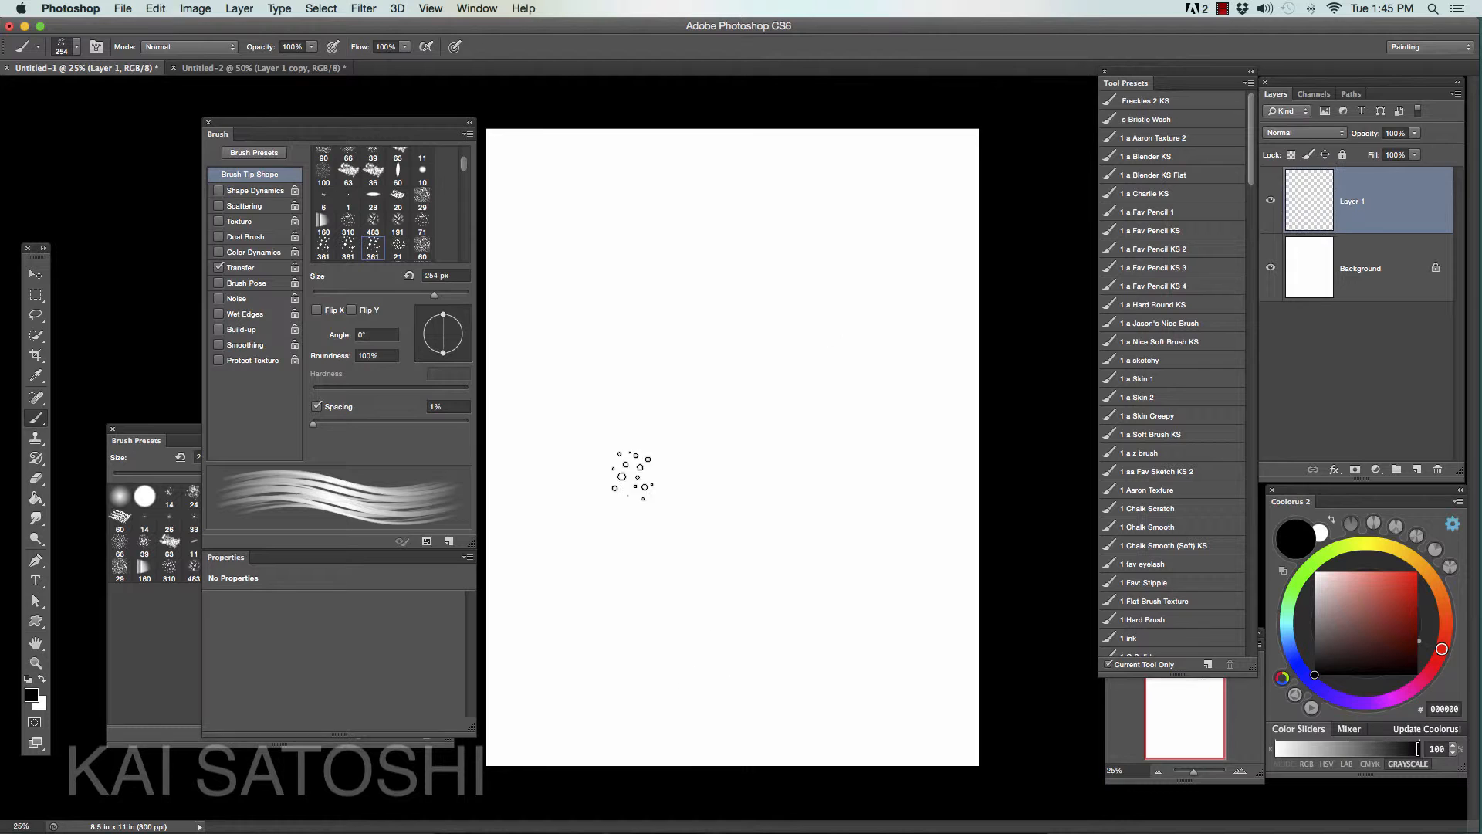
- Turn on Shape Dynamics for the hair brush
{"action": "left_click", "coordinate": [247, 193]}
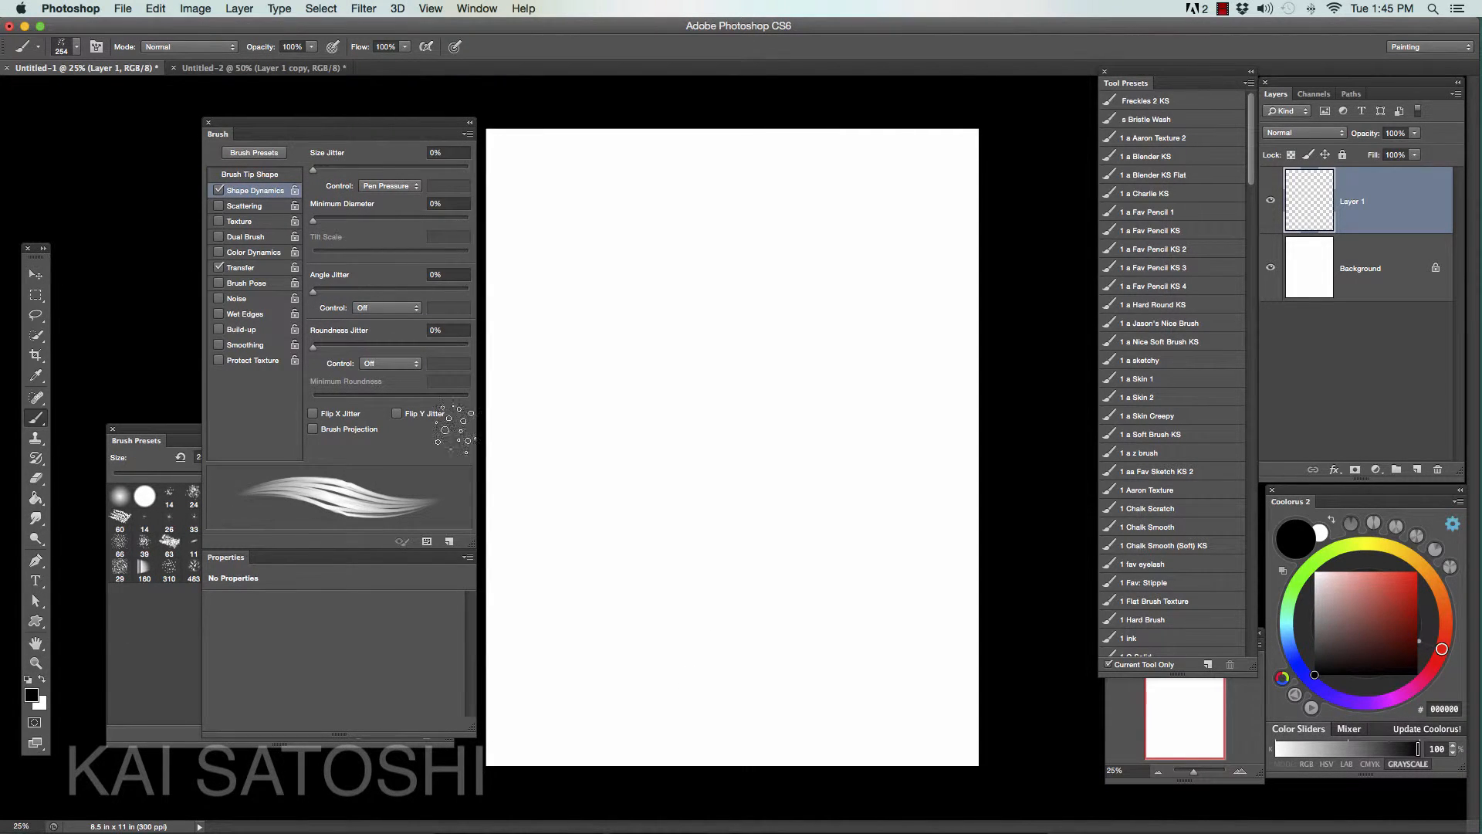
- Test the tapering of the brush with five separate curved strokes side by side, and undo them all
{"action": "mouse_move", "coordinate": [824, 258]}
{"action": "left_mouse_down"}
{"action": "mouse_move", "coordinate": [728, 407]}
{"action": "mouse_move", "coordinate": [689, 618]}
{"action": "left_mouse_up"}
{"action": "mouse_move", "coordinate": [869, 291]}
{"action": "left_mouse_down"}
{"action": "mouse_move", "coordinate": [840, 344]}
{"action": "mouse_move", "coordinate": [768, 614]}
{"action": "left_mouse_up"}
{"action": "mouse_move", "coordinate": [853, 243]}
{"action": "left_mouse_down"}
{"action": "mouse_move", "coordinate": [718, 560]}
{"action": "mouse_move", "coordinate": [712, 621]}
{"action": "left_mouse_up"}
{"action": "mouse_move", "coordinate": [795, 247]}
{"action": "left_mouse_down"}
{"action": "mouse_move", "coordinate": [664, 613]}
{"action": "mouse_move", "coordinate": [638, 488]}
{"action": "mouse_move", "coordinate": [671, 622]}
{"action": "left_mouse_up"}
{"action": "left_click_drag", "start_coordinate": [714, 255], "coordinate": [617, 626]}
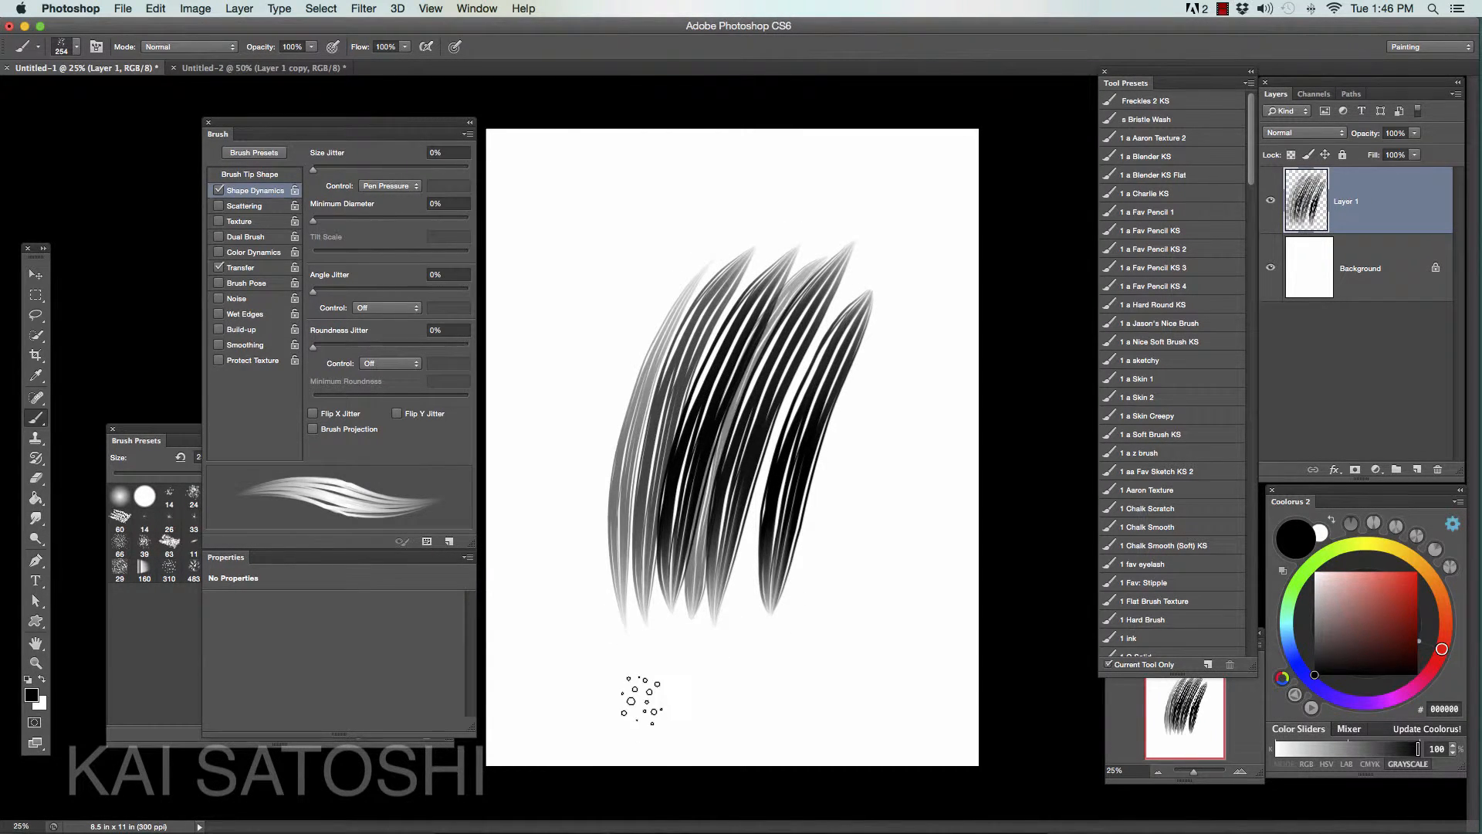
{"action": "key", "text": "super+alt+z"}
{"action": "key", "text": "super+alt+z"}
{"action": "key", "text": "super+alt+z"}
{"action": "key", "text": "super+alt+z"}
{"action": "key", "text": "super+alt+z"}
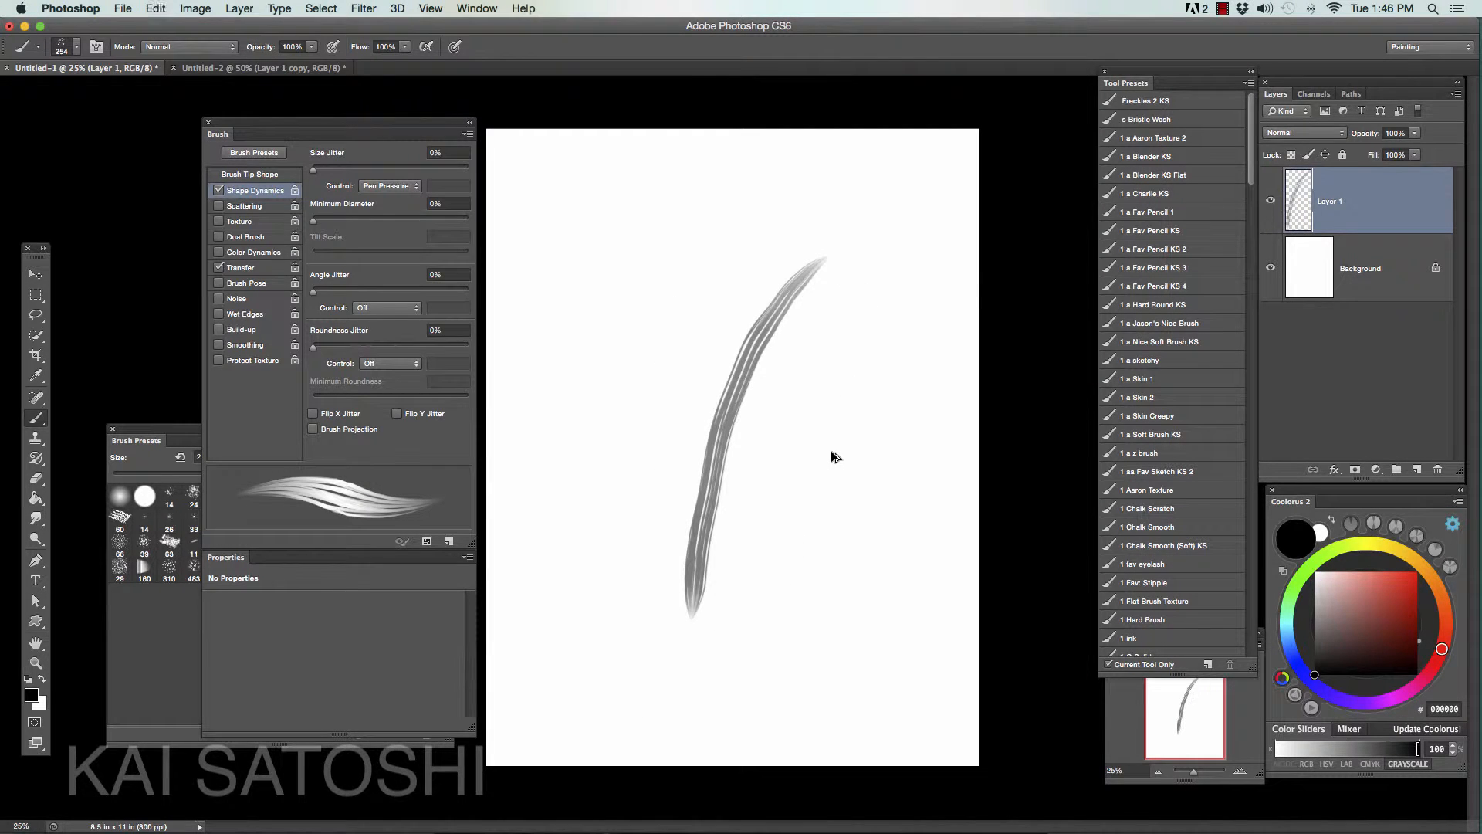
{"action": "key", "text": "super+alt+z"}
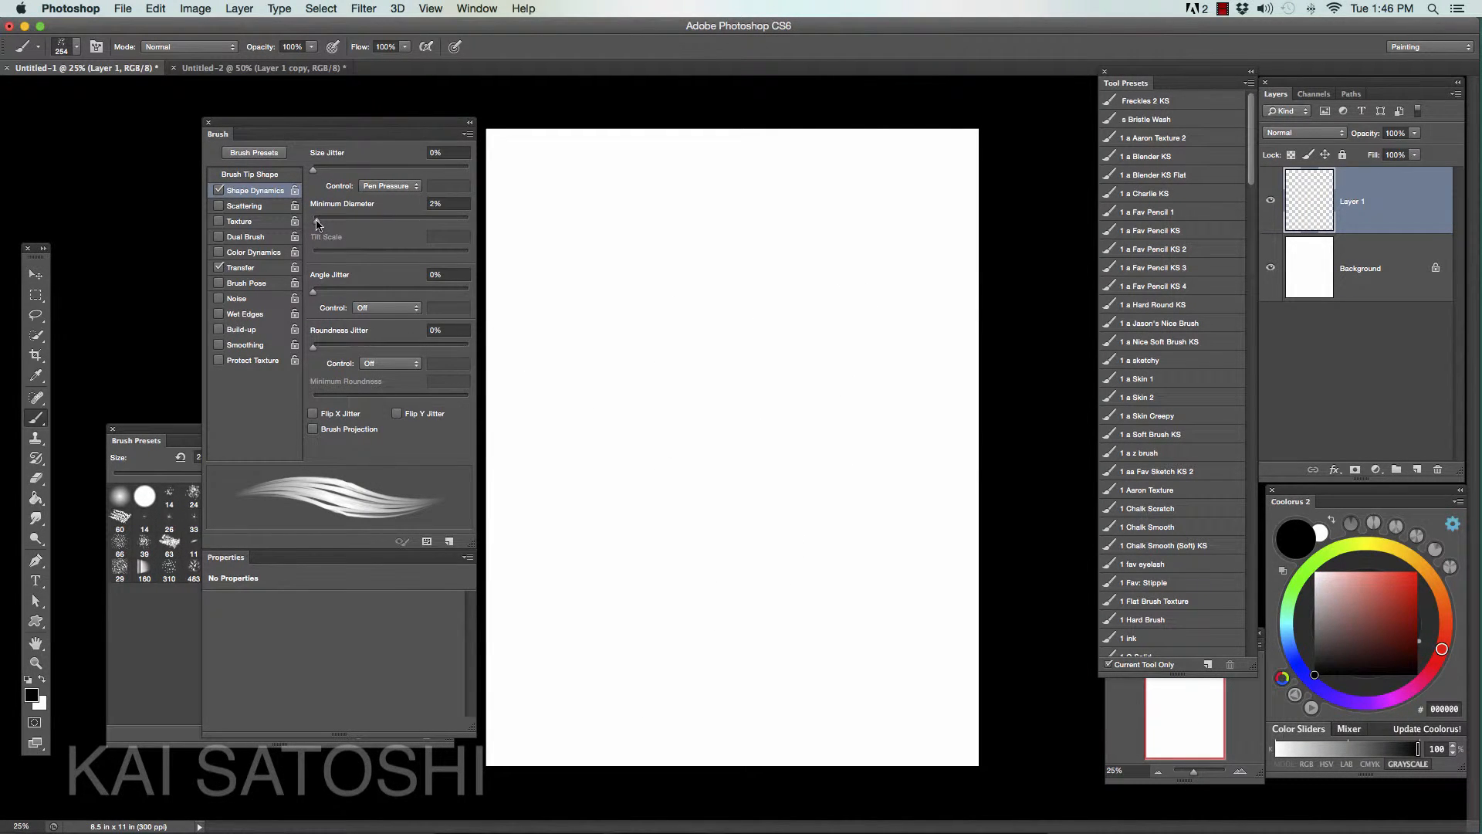
- Raise the Minimum Diameter in the Shape Dynamics settings to 49%
{"action": "mouse_move", "coordinate": [346, 224]}
{"action": "left_mouse_down"}
{"action": "mouse_move", "coordinate": [386, 225]}
{"action": "mouse_move", "coordinate": [323, 232]}
{"action": "mouse_move", "coordinate": [431, 225]}
{"action": "mouse_move", "coordinate": [323, 241]}
{"action": "mouse_move", "coordinate": [381, 240]}
{"action": "left_mouse_up"}
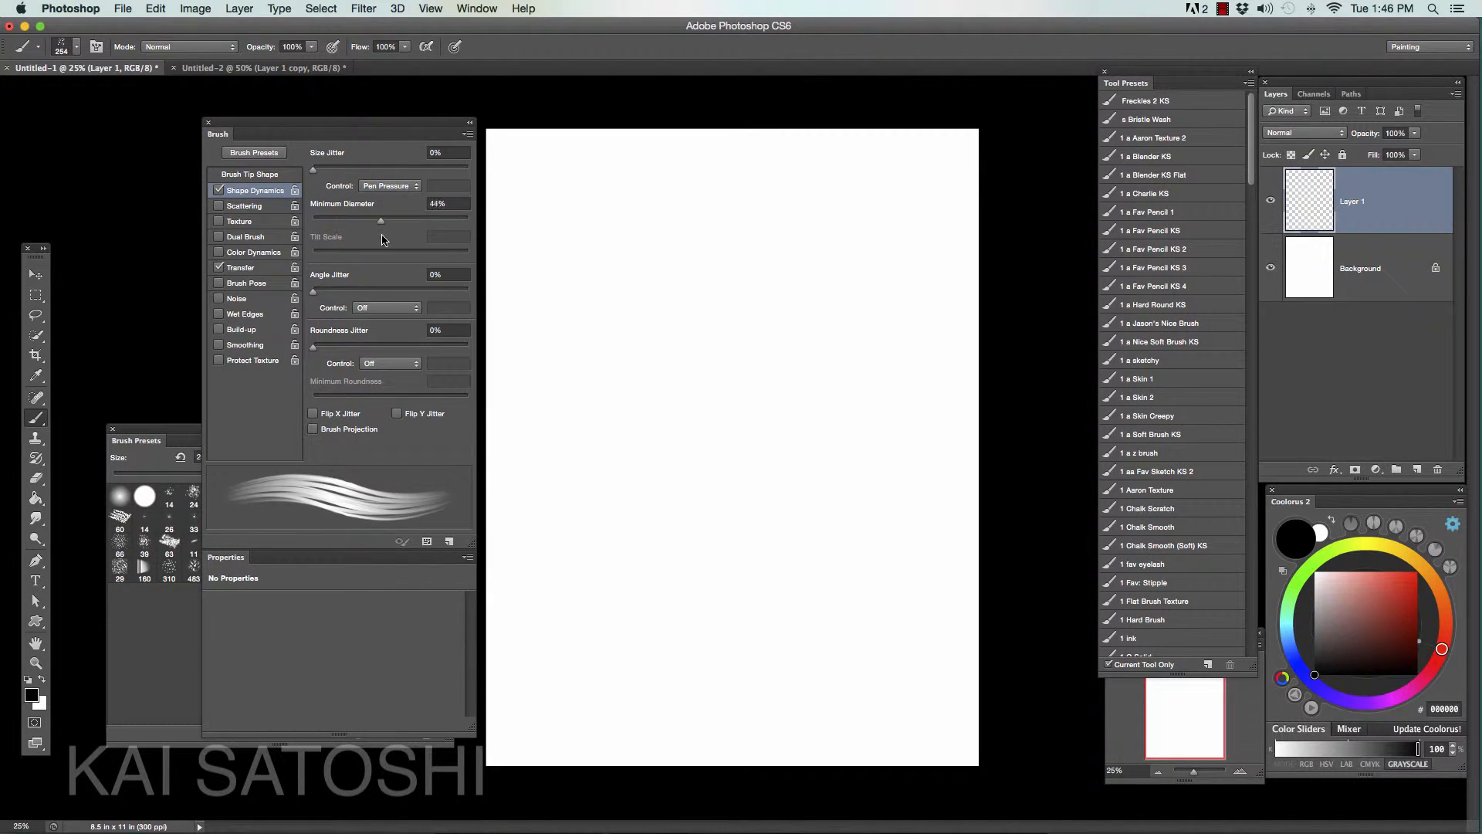
- Test the less tapered brush with a dense lock of overlapping strokes and one winding strand beside it, and undo everything
{"action": "mouse_move", "coordinate": [829, 267]}
{"action": "left_mouse_down"}
{"action": "mouse_move", "coordinate": [718, 401]}
{"action": "mouse_move", "coordinate": [677, 563]}
{"action": "left_mouse_up"}
{"action": "mouse_move", "coordinate": [766, 297]}
{"action": "left_mouse_down"}
{"action": "mouse_move", "coordinate": [666, 568]}
{"action": "mouse_move", "coordinate": [673, 610]}
{"action": "left_mouse_up"}
{"action": "mouse_move", "coordinate": [746, 302]}
{"action": "left_mouse_down"}
{"action": "mouse_move", "coordinate": [671, 475]}
{"action": "mouse_move", "coordinate": [667, 614]}
{"action": "left_mouse_up"}
{"action": "mouse_move", "coordinate": [742, 301]}
{"action": "left_mouse_down"}
{"action": "mouse_move", "coordinate": [687, 407]}
{"action": "mouse_move", "coordinate": [664, 614]}
{"action": "left_mouse_up"}
{"action": "mouse_move", "coordinate": [724, 297]}
{"action": "left_mouse_down"}
{"action": "mouse_move", "coordinate": [679, 637]}
{"action": "mouse_move", "coordinate": [690, 517]}
{"action": "mouse_move", "coordinate": [660, 652]}
{"action": "left_mouse_up"}
{"action": "mouse_move", "coordinate": [741, 301]}
{"action": "left_mouse_down"}
{"action": "mouse_move", "coordinate": [700, 544]}
{"action": "mouse_move", "coordinate": [714, 448]}
{"action": "mouse_move", "coordinate": [704, 355]}
{"action": "mouse_move", "coordinate": [629, 641]}
{"action": "left_mouse_up"}
{"action": "mouse_move", "coordinate": [727, 338]}
{"action": "left_mouse_down"}
{"action": "mouse_move", "coordinate": [605, 661]}
{"action": "mouse_move", "coordinate": [692, 494]}
{"action": "left_mouse_up"}
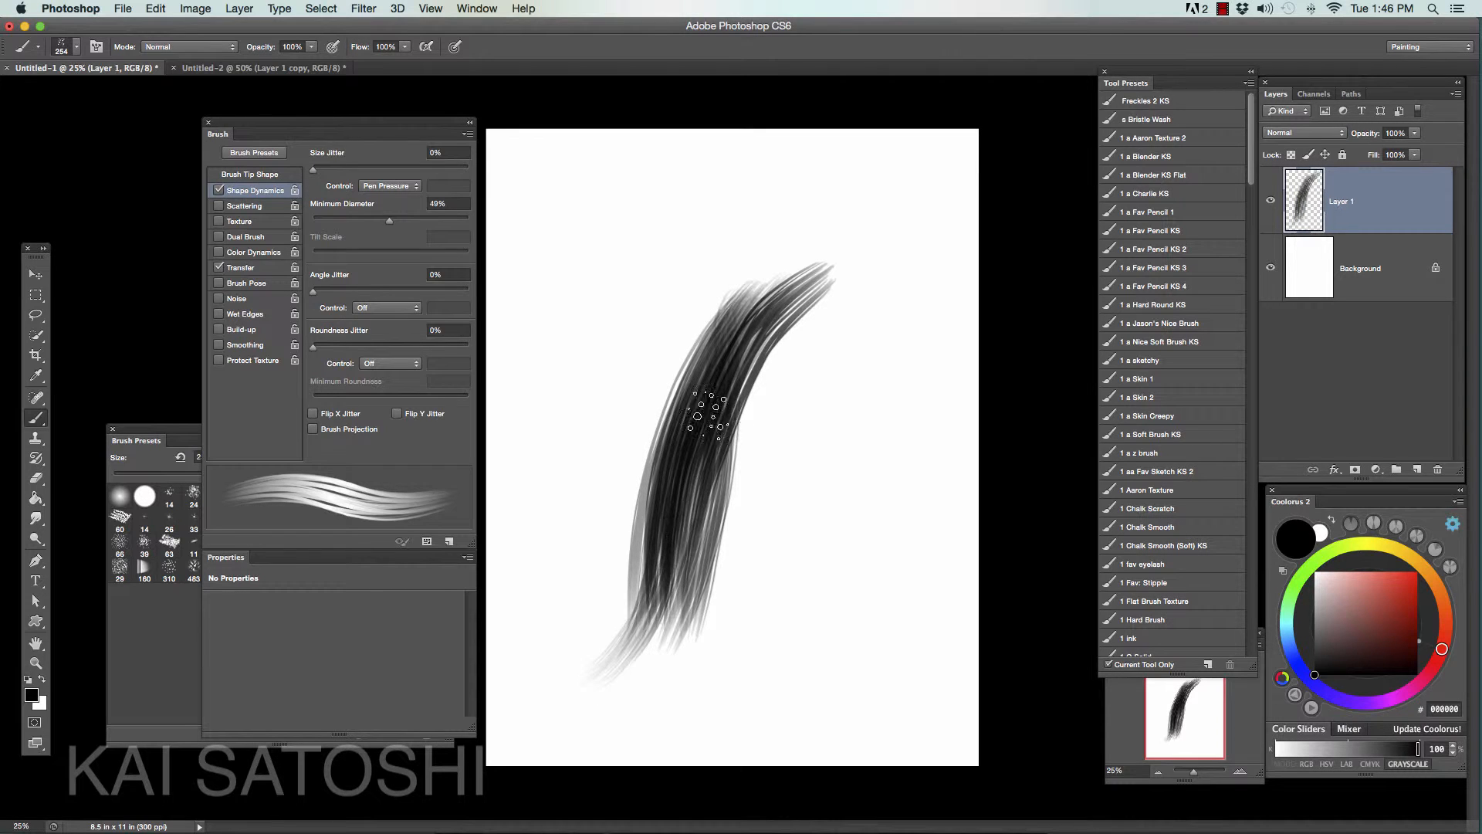
{"action": "left_click_drag", "start_coordinate": [706, 421], "coordinate": [637, 637]}
{"action": "left_click_drag", "start_coordinate": [716, 447], "coordinate": [621, 656]}
{"action": "left_click_drag", "start_coordinate": [708, 513], "coordinate": [594, 682]}
{"action": "mouse_move", "coordinate": [726, 344]}
{"action": "left_mouse_down"}
{"action": "mouse_move", "coordinate": [811, 287]}
{"action": "mouse_move", "coordinate": [658, 548]}
{"action": "left_mouse_up"}
{"action": "mouse_move", "coordinate": [911, 284]}
{"action": "left_mouse_down"}
{"action": "mouse_move", "coordinate": [849, 640]}
{"action": "mouse_move", "coordinate": [756, 733]}
{"action": "left_mouse_up"}
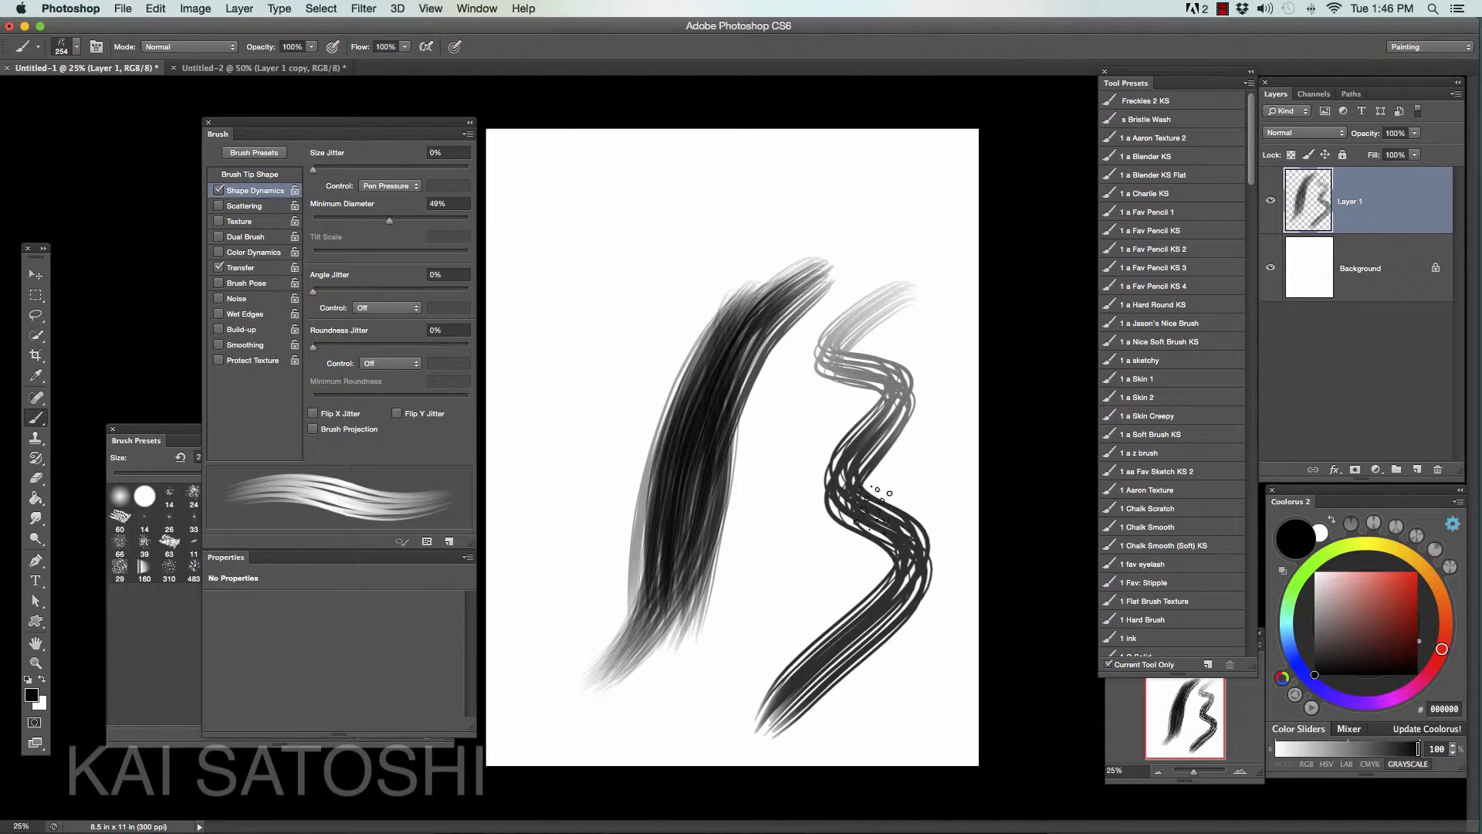
{"action": "key", "text": "super+alt+z"}
{"action": "key", "text": "super+alt+z"}
{"action": "key", "text": "super+alt+z"}
{"action": "key", "text": "super+alt+z"}
{"action": "key", "text": "super+alt+z"}
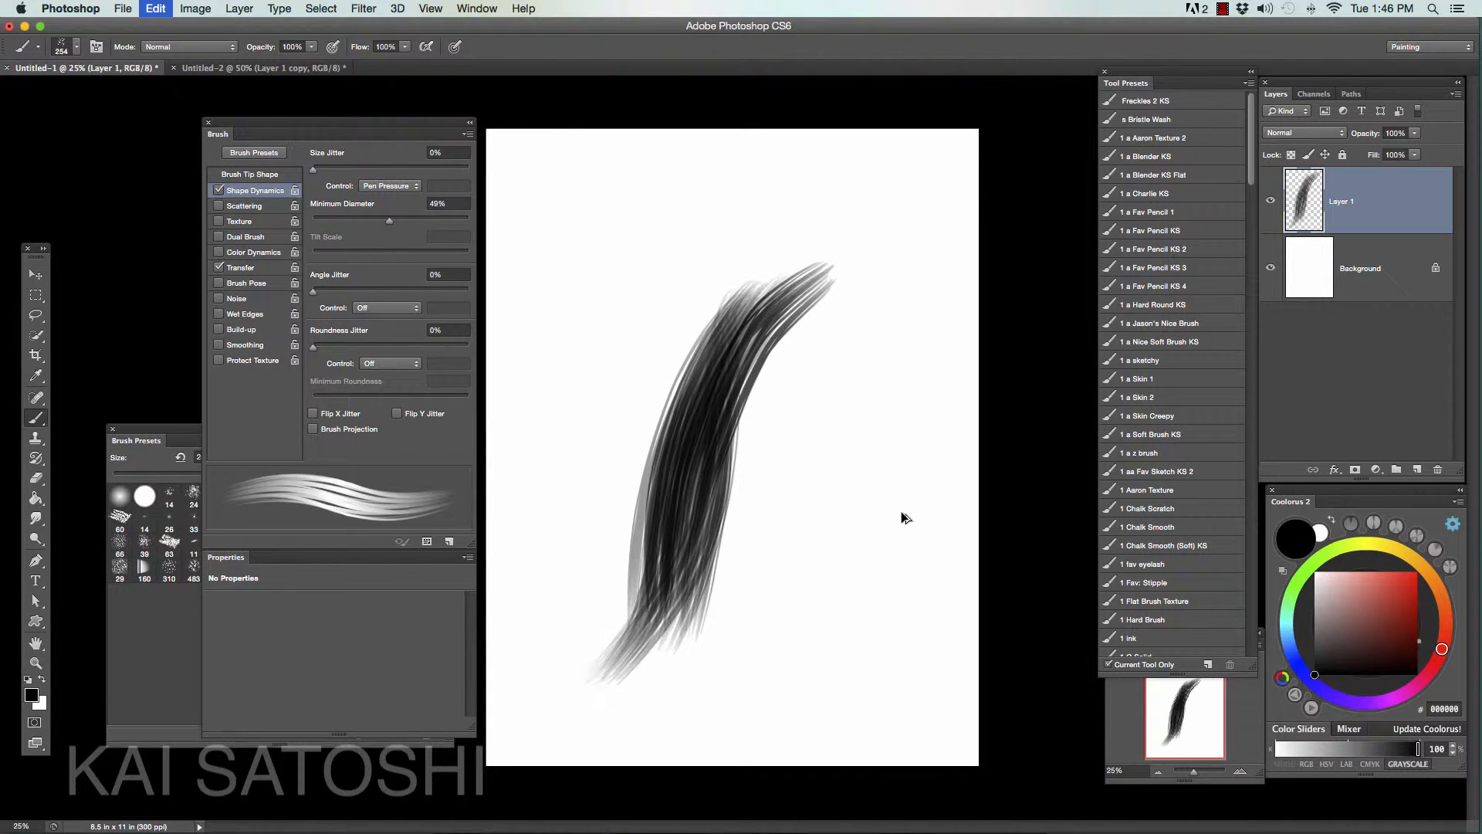
{"action": "key", "text": "super+alt+z"}
{"action": "key", "text": "super+alt+z"}
{"action": "key", "text": "super+alt+z"}
{"action": "key", "text": "super+alt+z"}
{"action": "key", "text": "super+alt+z"}
{"action": "key", "text": "super+alt+z"}
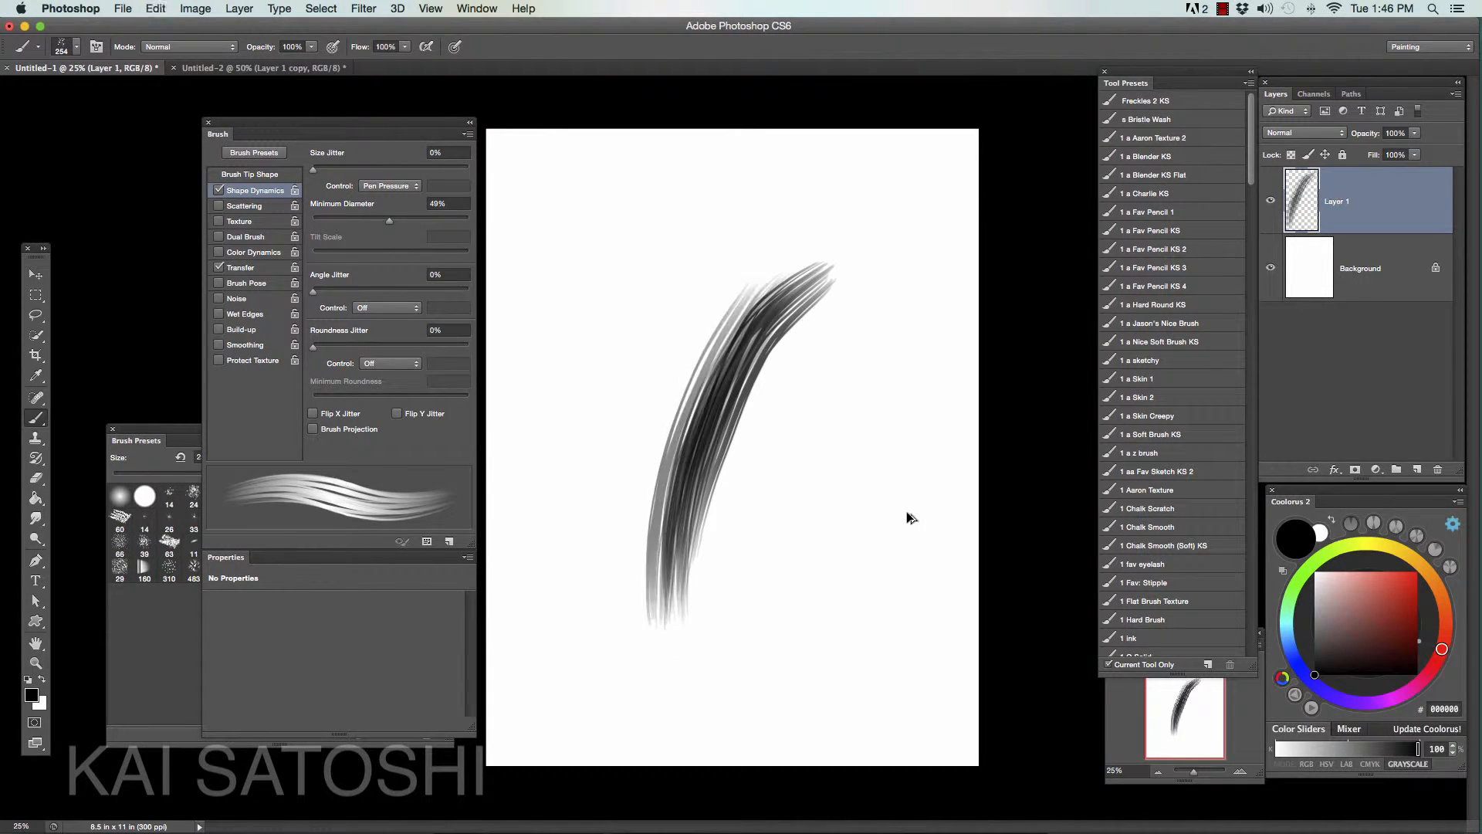
{"action": "key", "text": "super+alt+z"}
{"action": "key", "text": "super+alt+z"}
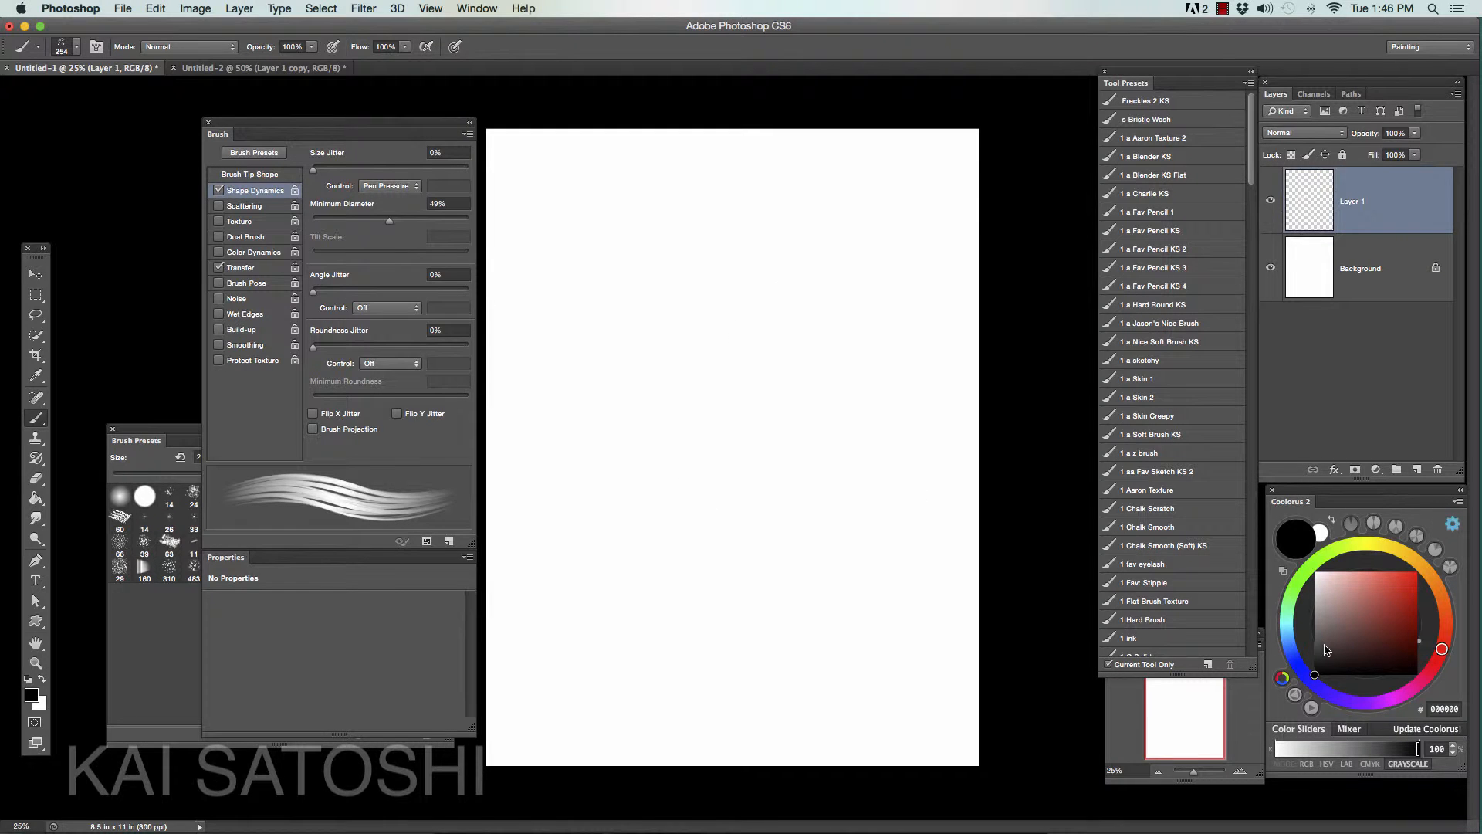
- Pick dark gray 313131, reduce the brush to 200 px, and build a curved hair lock from overlapping downward strokes on Layer 1
{"action": "left_click", "coordinate": [1315, 654]}
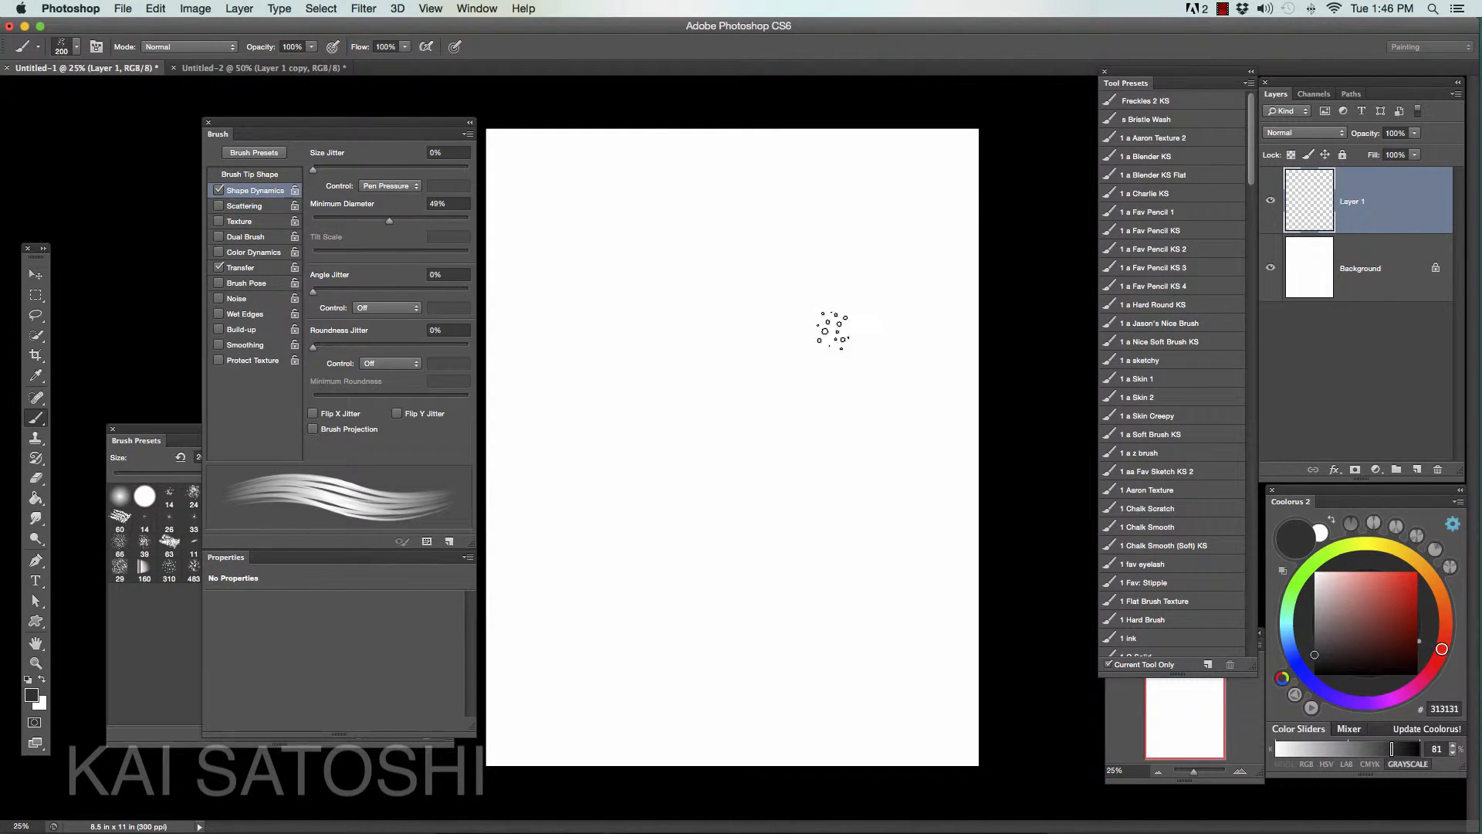
{"action": "mouse_move", "coordinate": [839, 318]}
{"action": "left_mouse_down"}
{"action": "mouse_move", "coordinate": [789, 372]}
{"action": "mouse_move", "coordinate": [837, 312]}
{"action": "mouse_move", "coordinate": [738, 529]}
{"action": "left_mouse_up"}
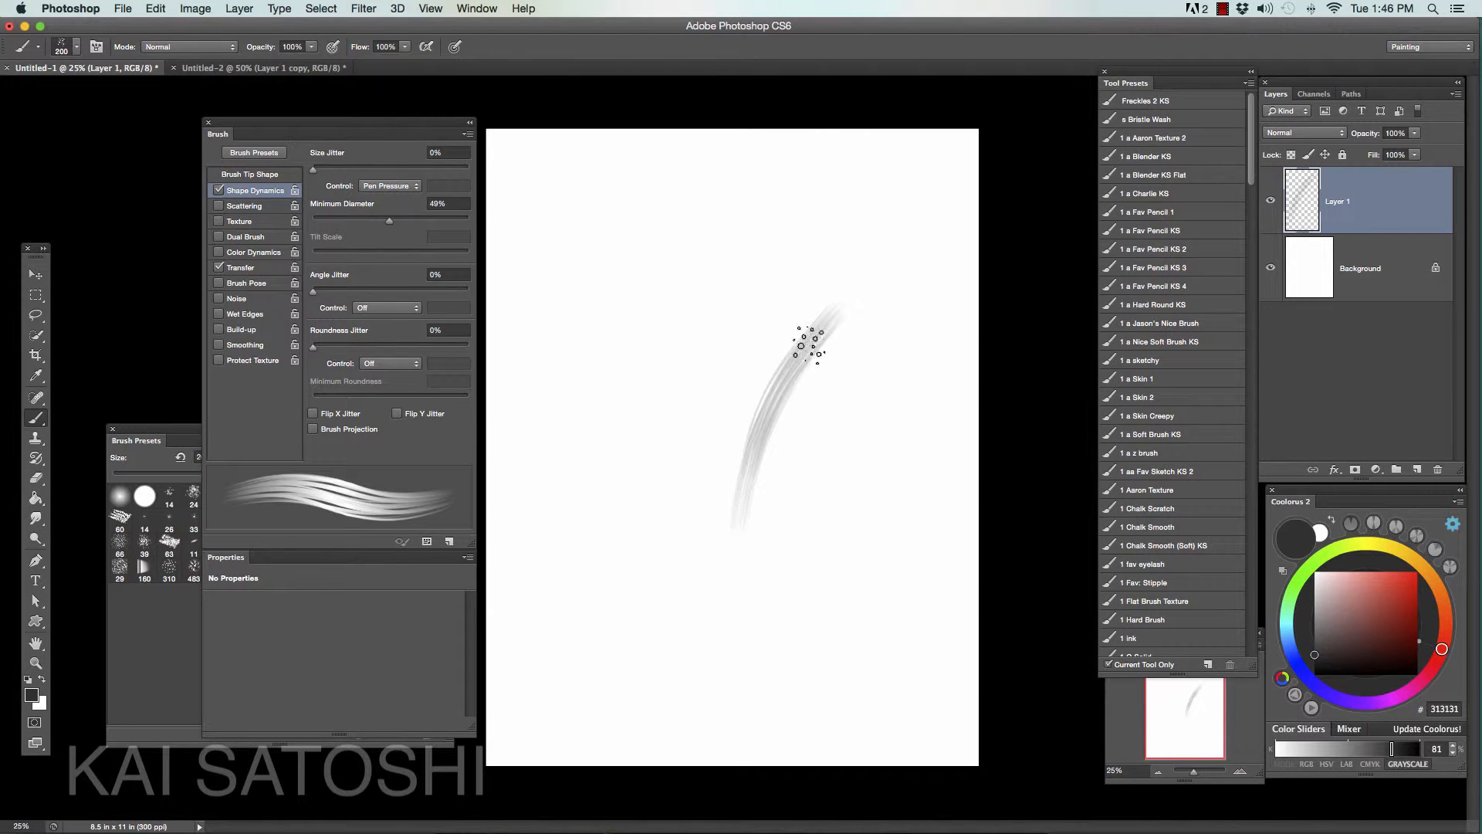
{"action": "mouse_move", "coordinate": [808, 343]}
{"action": "left_mouse_down"}
{"action": "mouse_move", "coordinate": [730, 610]}
{"action": "mouse_move", "coordinate": [734, 552]}
{"action": "left_mouse_up"}
{"action": "mouse_move", "coordinate": [826, 320]}
{"action": "left_mouse_down"}
{"action": "mouse_move", "coordinate": [715, 596]}
{"action": "mouse_move", "coordinate": [712, 571]}
{"action": "mouse_move", "coordinate": [708, 613]}
{"action": "left_mouse_up"}
{"action": "left_click_drag", "start_coordinate": [784, 353], "coordinate": [725, 567]}
{"action": "mouse_move", "coordinate": [820, 324]}
{"action": "left_mouse_down"}
{"action": "mouse_move", "coordinate": [703, 515]}
{"action": "mouse_move", "coordinate": [806, 327]}
{"action": "mouse_move", "coordinate": [710, 580]}
{"action": "left_mouse_up"}
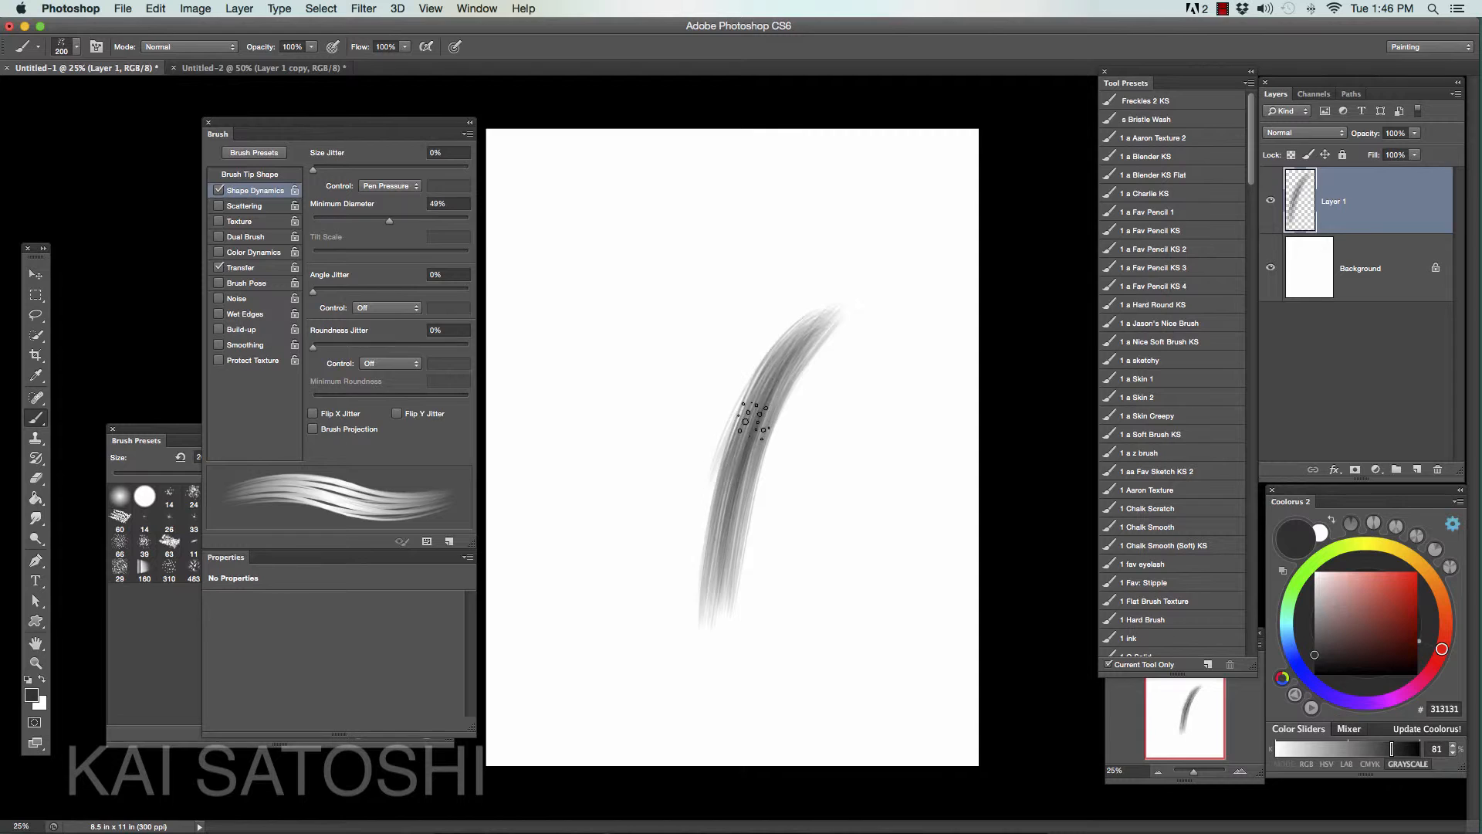
{"action": "mouse_move", "coordinate": [752, 417]}
{"action": "left_mouse_down"}
{"action": "mouse_move", "coordinate": [707, 673]}
{"action": "mouse_move", "coordinate": [689, 599]}
{"action": "left_mouse_up"}
{"action": "left_click_drag", "start_coordinate": [803, 331], "coordinate": [701, 489]}
{"action": "left_click_drag", "start_coordinate": [750, 395], "coordinate": [695, 575]}
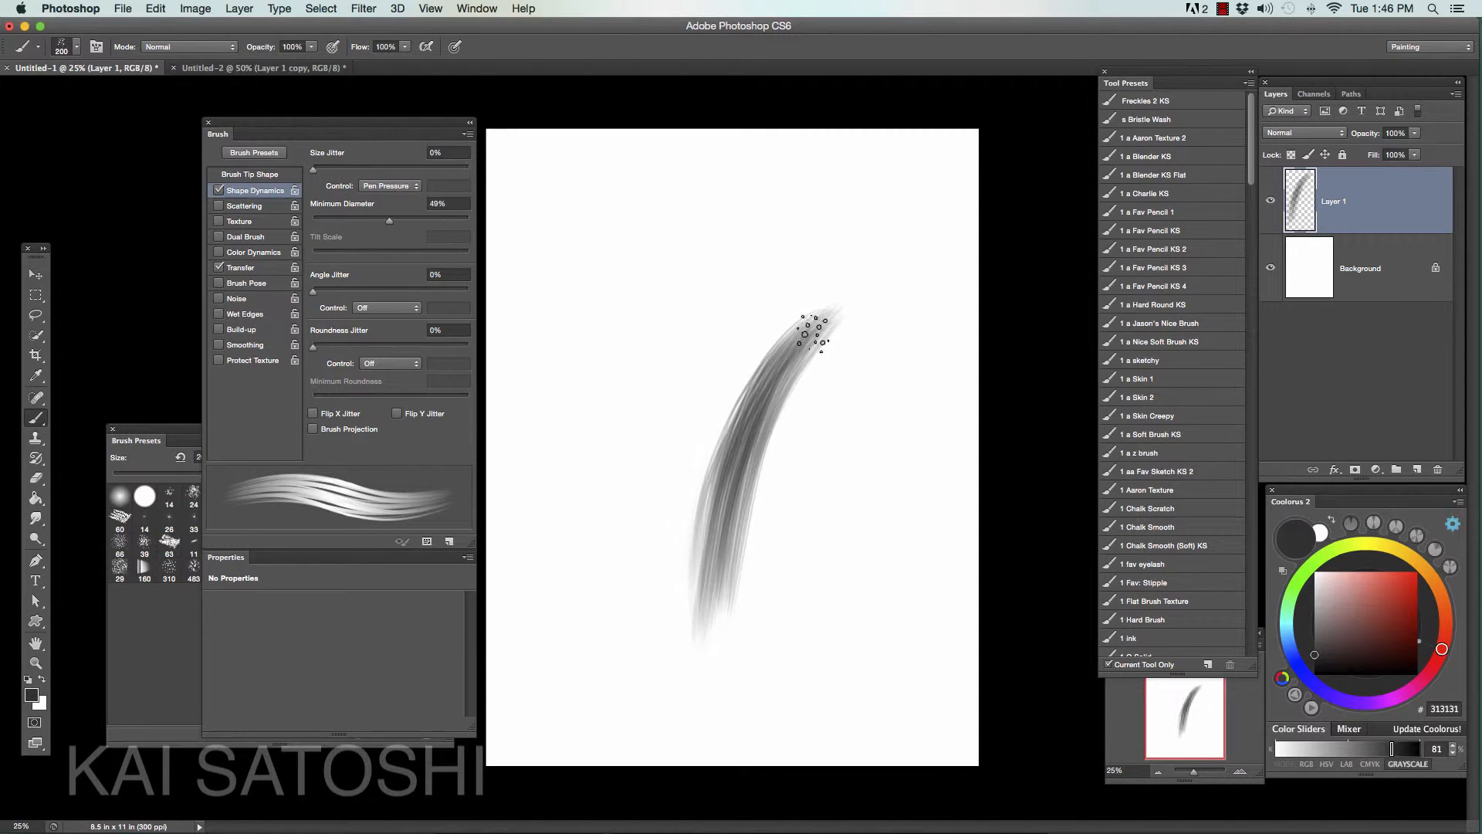
{"action": "left_click_drag", "start_coordinate": [812, 332], "coordinate": [718, 506]}
{"action": "left_click_drag", "start_coordinate": [768, 410], "coordinate": [721, 606]}
{"action": "left_click_drag", "start_coordinate": [833, 321], "coordinate": [741, 591]}
{"action": "left_click_drag", "start_coordinate": [803, 371], "coordinate": [745, 610]}
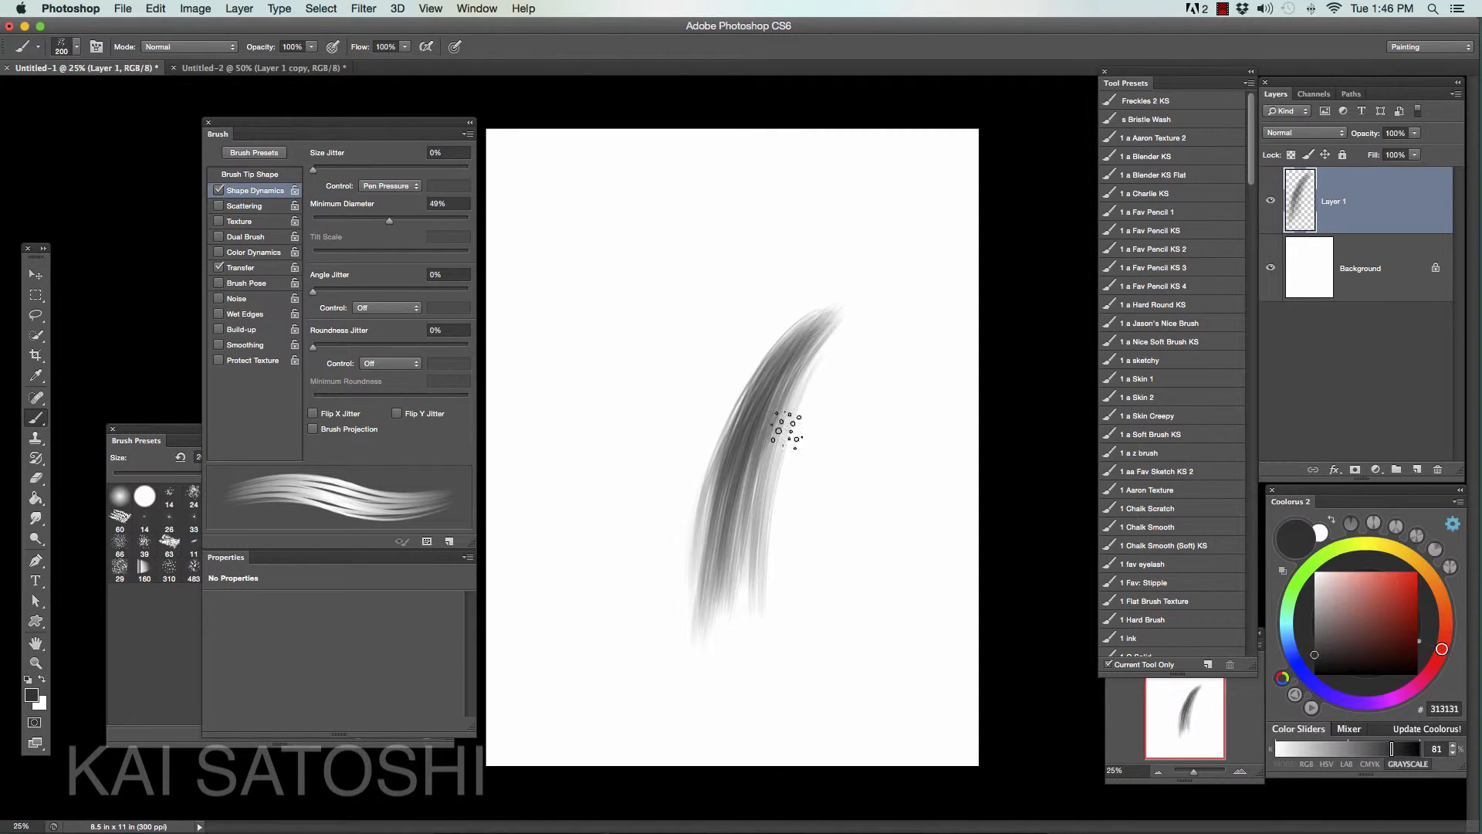
{"action": "left_click_drag", "start_coordinate": [786, 429], "coordinate": [780, 556]}
{"action": "left_click_drag", "start_coordinate": [829, 313], "coordinate": [768, 595]}
{"action": "left_click_drag", "start_coordinate": [825, 343], "coordinate": [754, 656]}
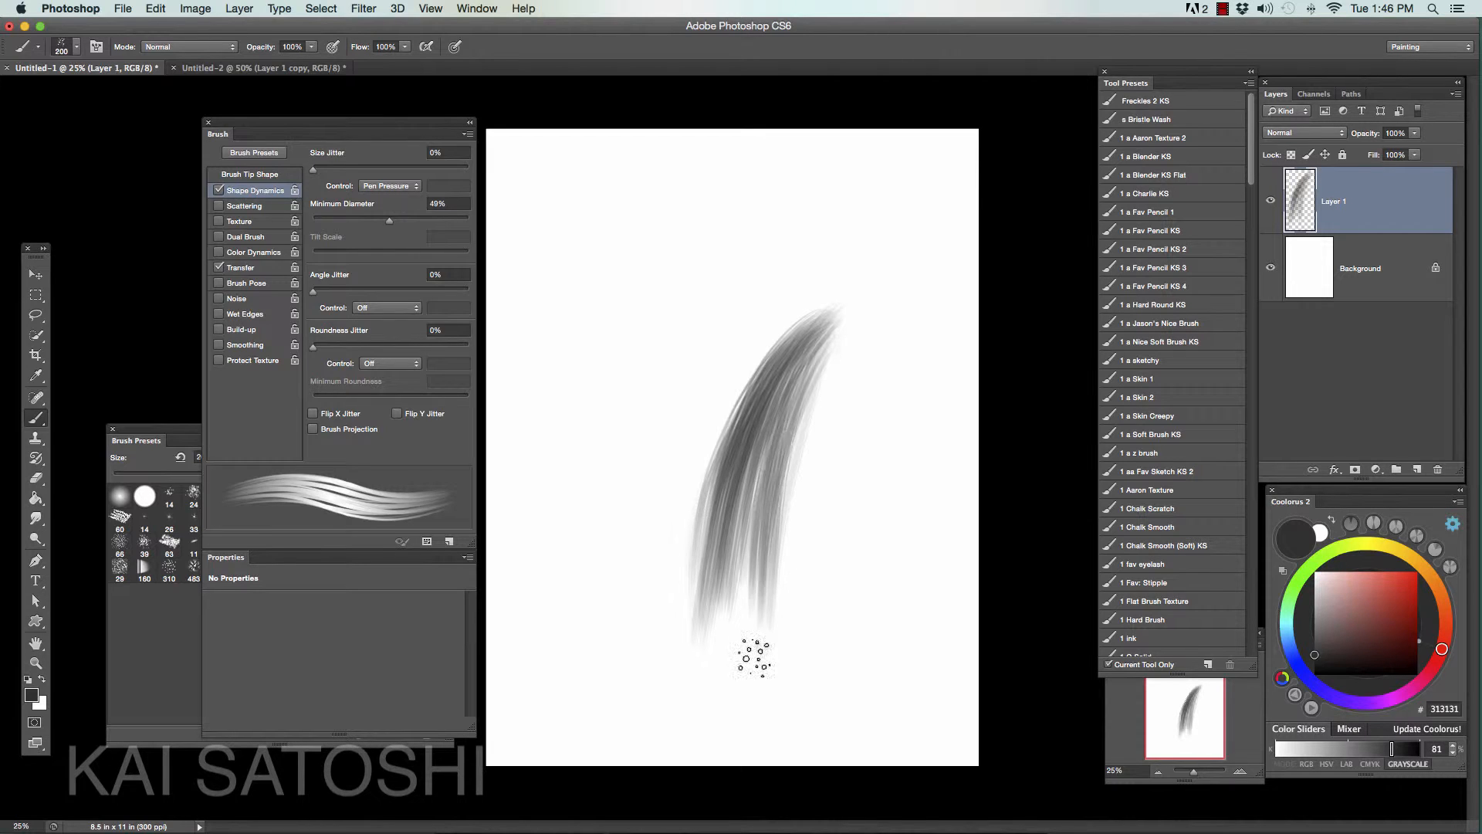
- Thicken the hair lock with more overlapping strokes, widening its left side and lengthening the loose strands at its lower end
{"action": "mouse_move", "coordinate": [803, 328]}
{"action": "left_mouse_down"}
{"action": "mouse_move", "coordinate": [688, 583]}
{"action": "mouse_move", "coordinate": [695, 663]}
{"action": "mouse_move", "coordinate": [754, 440]}
{"action": "mouse_move", "coordinate": [706, 533]}
{"action": "left_mouse_up"}
{"action": "mouse_move", "coordinate": [815, 359]}
{"action": "left_mouse_down"}
{"action": "mouse_move", "coordinate": [679, 605]}
{"action": "mouse_move", "coordinate": [657, 687]}
{"action": "left_mouse_up"}
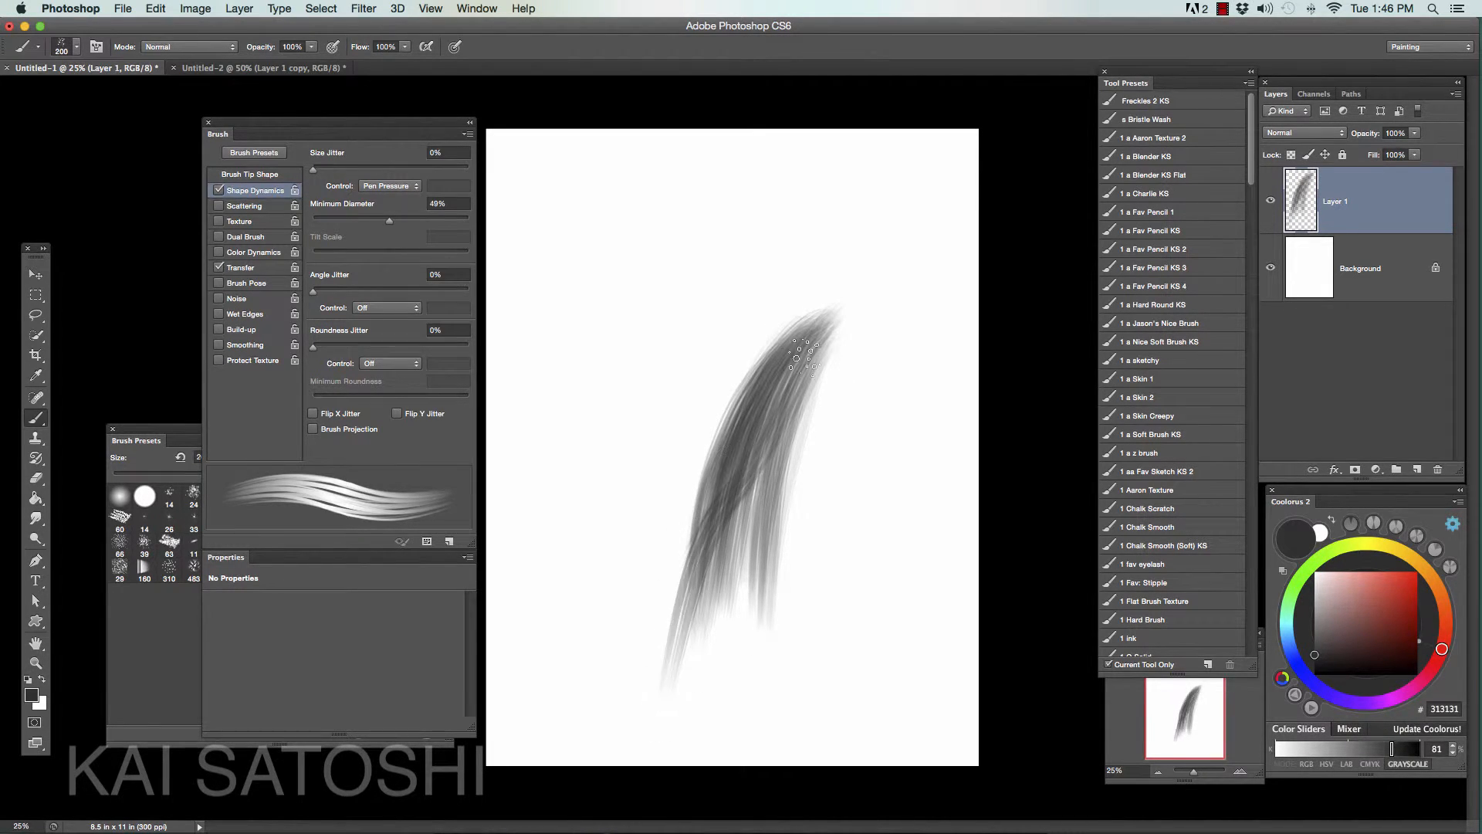
{"action": "left_click_drag", "start_coordinate": [772, 406], "coordinate": [673, 672]}
{"action": "left_click_drag", "start_coordinate": [784, 331], "coordinate": [683, 500]}
{"action": "left_click_drag", "start_coordinate": [676, 594], "coordinate": [668, 625]}
{"action": "left_click_drag", "start_coordinate": [795, 340], "coordinate": [669, 591]}
{"action": "mouse_move", "coordinate": [815, 313]}
{"action": "left_mouse_down"}
{"action": "mouse_move", "coordinate": [695, 487]}
{"action": "mouse_move", "coordinate": [688, 559]}
{"action": "mouse_move", "coordinate": [738, 598]}
{"action": "left_mouse_up"}
{"action": "left_click_drag", "start_coordinate": [763, 356], "coordinate": [705, 562]}
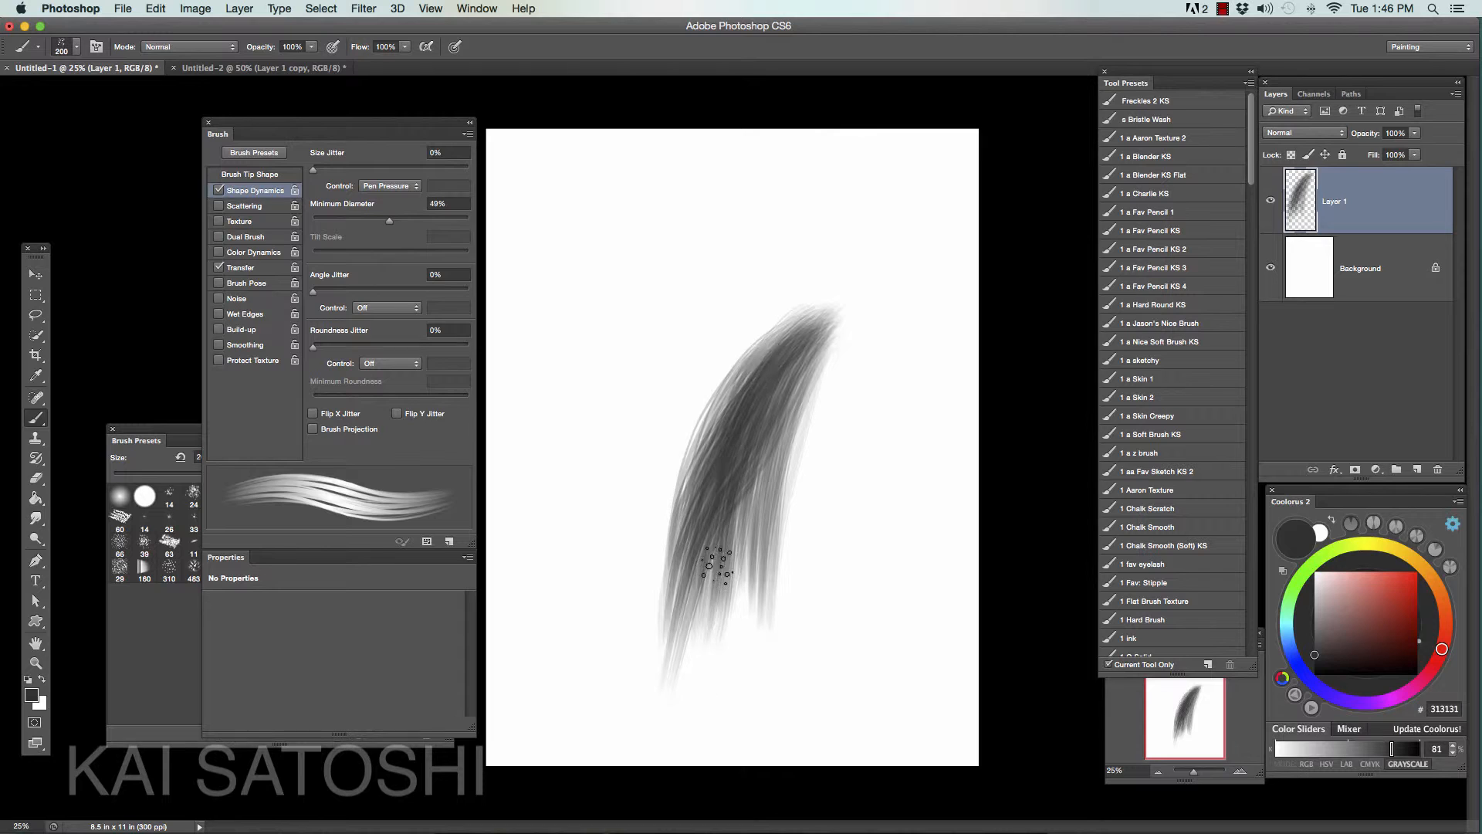
{"action": "left_click_drag", "start_coordinate": [740, 434], "coordinate": [699, 629]}
{"action": "left_click_drag", "start_coordinate": [722, 578], "coordinate": [717, 622]}
{"action": "left_click_drag", "start_coordinate": [757, 463], "coordinate": [742, 640]}
{"action": "left_click_drag", "start_coordinate": [799, 355], "coordinate": [763, 665]}
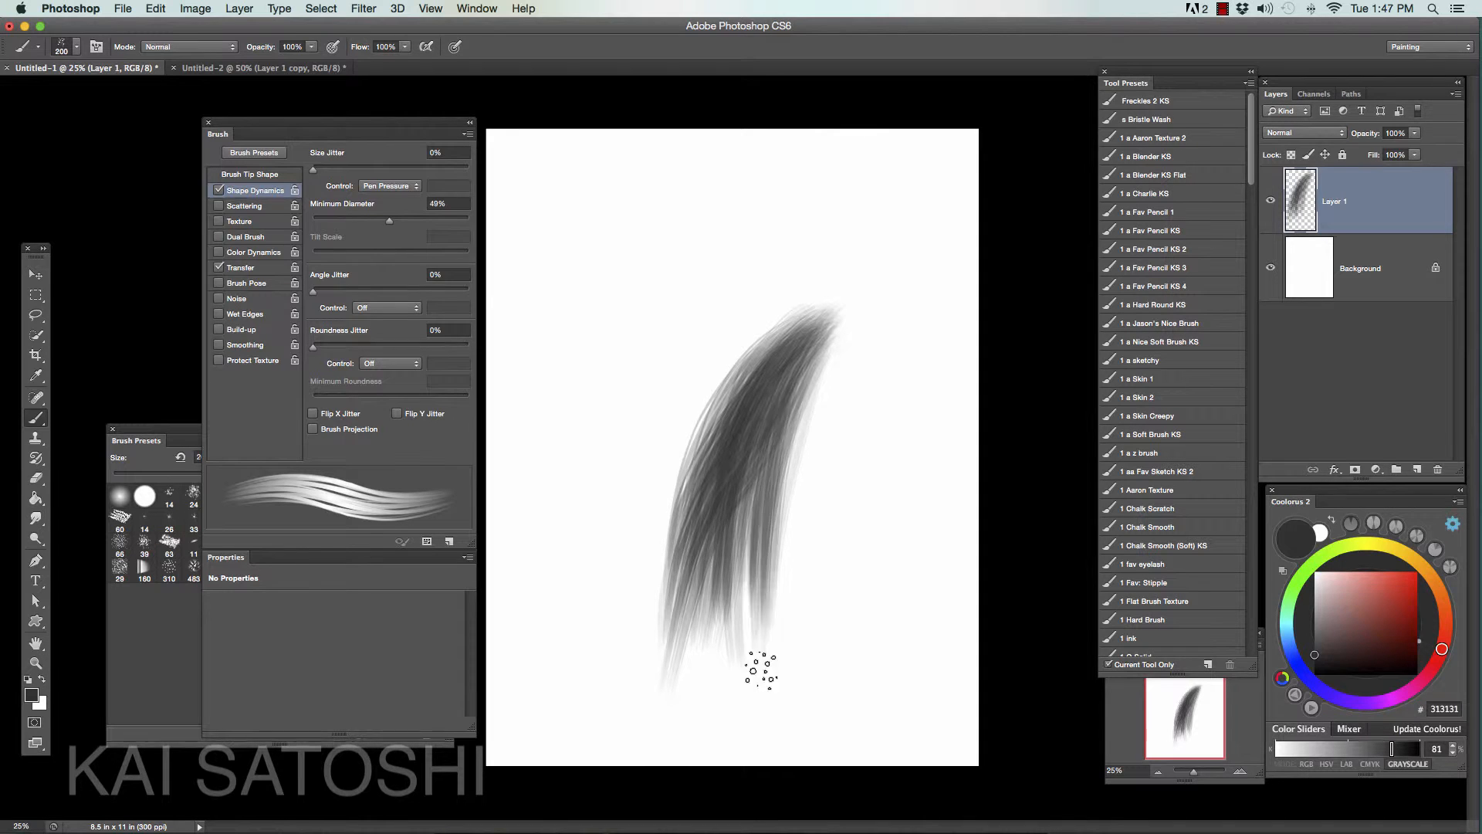
{"action": "left_click_drag", "start_coordinate": [772, 448], "coordinate": [757, 651]}
{"action": "left_click_drag", "start_coordinate": [749, 494], "coordinate": [737, 644]}
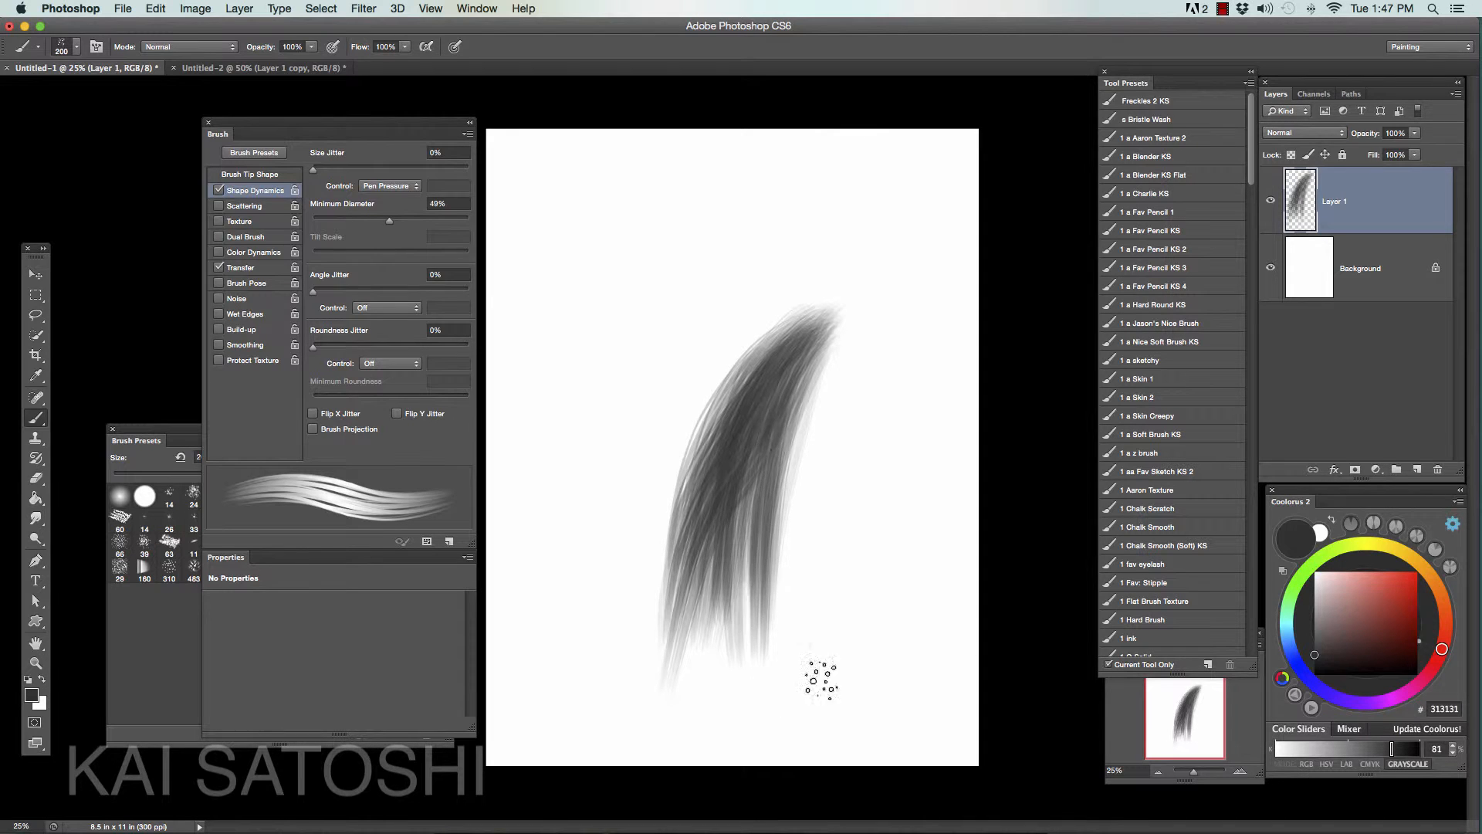
- Pick darker gray 1F1F1F and deepen the lock with long strokes along both sides and down into the tips
{"action": "left_click", "coordinate": [1315, 661]}
{"action": "mouse_move", "coordinate": [816, 351]}
{"action": "left_mouse_down"}
{"action": "mouse_move", "coordinate": [745, 625]}
{"action": "mouse_move", "coordinate": [748, 691]}
{"action": "left_mouse_up"}
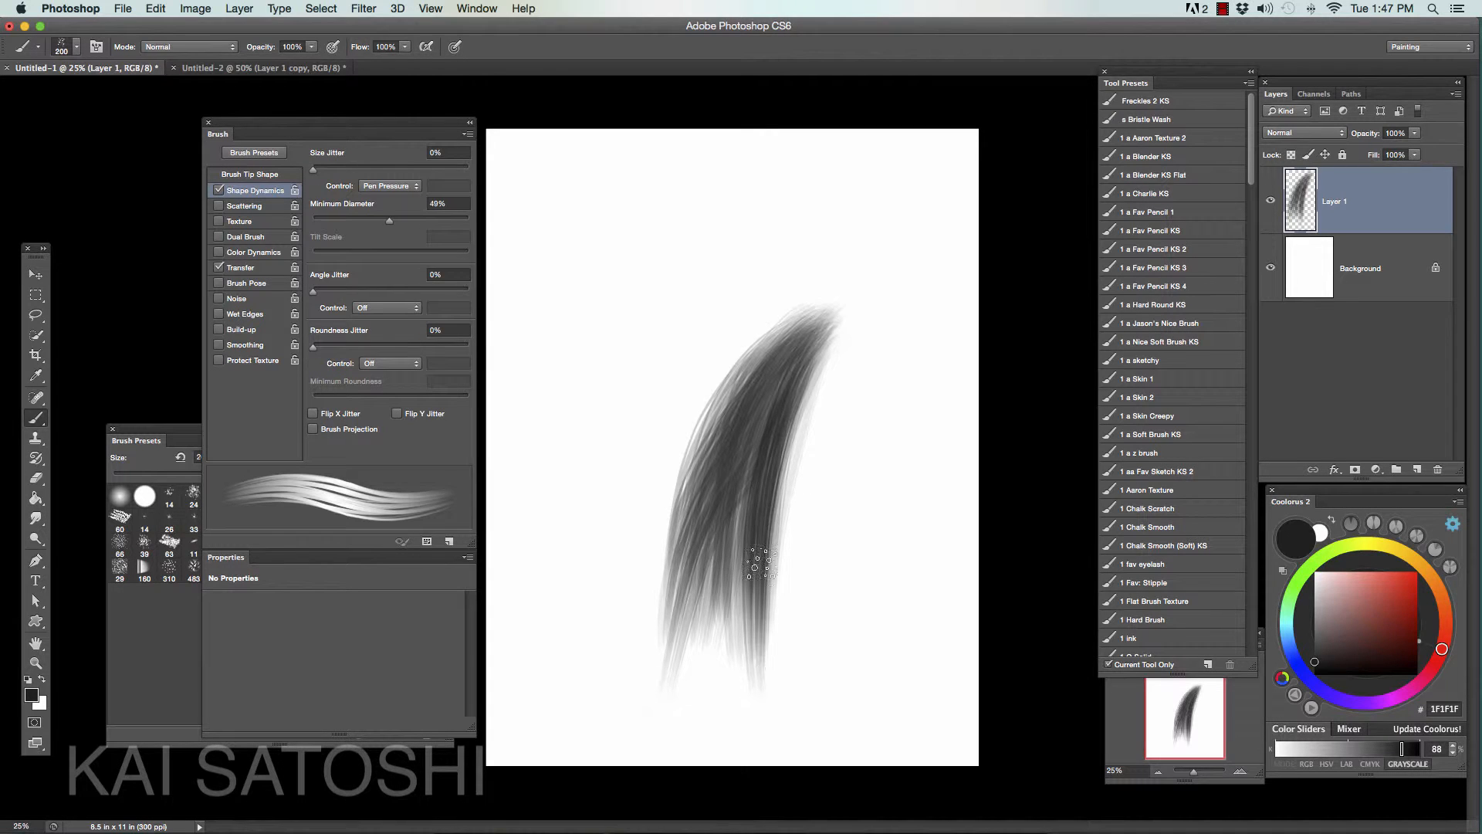
{"action": "left_click_drag", "start_coordinate": [781, 378], "coordinate": [727, 617]}
{"action": "mouse_move", "coordinate": [788, 346]}
{"action": "left_mouse_down"}
{"action": "mouse_move", "coordinate": [698, 656]}
{"action": "mouse_move", "coordinate": [718, 430]}
{"action": "mouse_move", "coordinate": [685, 517]}
{"action": "left_mouse_up"}
{"action": "left_click_drag", "start_coordinate": [785, 349], "coordinate": [673, 648]}
{"action": "left_click_drag", "start_coordinate": [722, 455], "coordinate": [652, 679]}
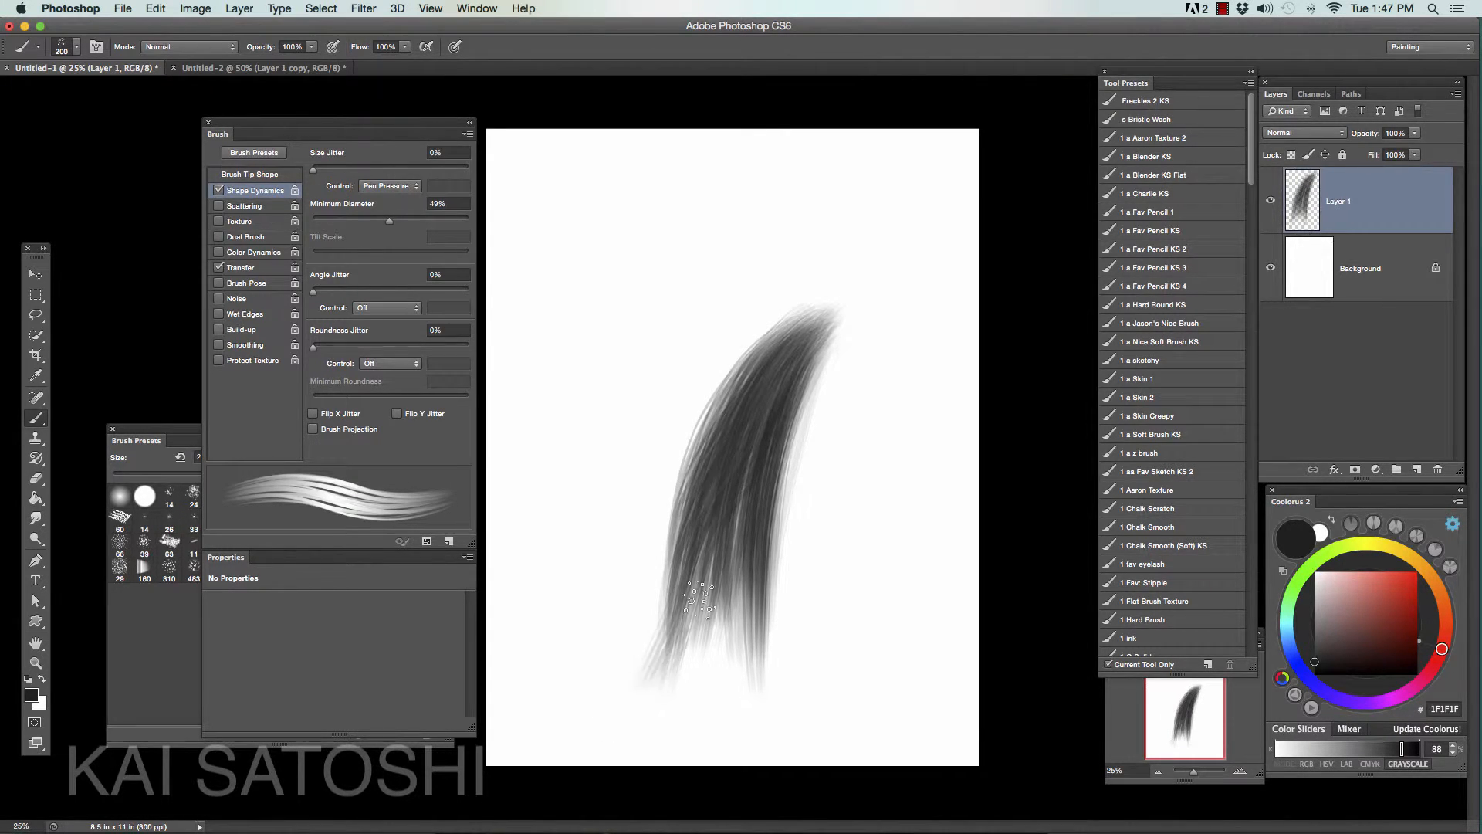
{"action": "mouse_move", "coordinate": [742, 479]}
{"action": "left_mouse_down"}
{"action": "mouse_move", "coordinate": [642, 706]}
{"action": "mouse_move", "coordinate": [665, 691]}
{"action": "left_mouse_up"}
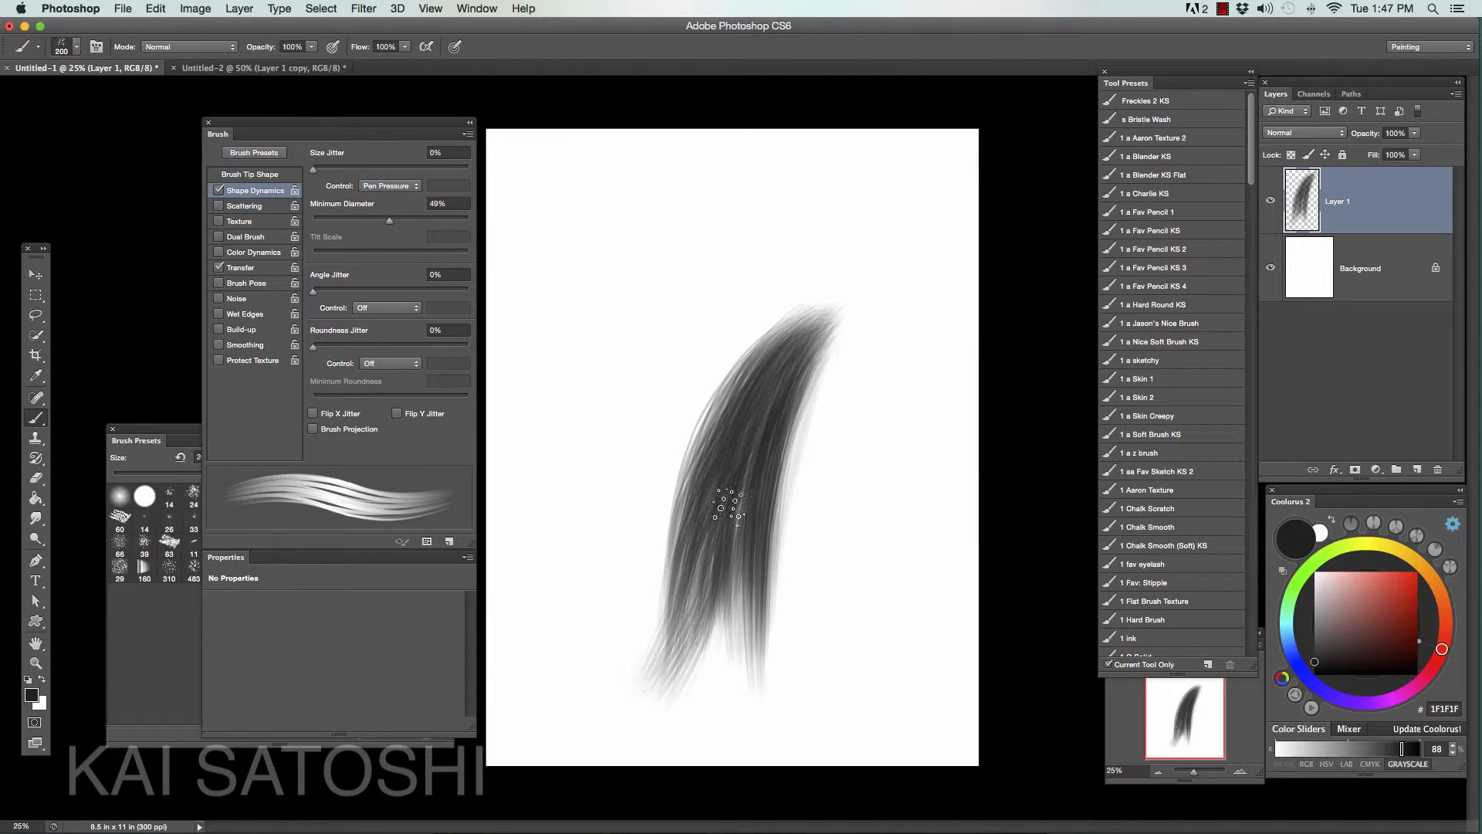
{"action": "left_click_drag", "start_coordinate": [727, 503], "coordinate": [660, 698]}
{"action": "mouse_move", "coordinate": [710, 544]}
{"action": "left_mouse_down"}
{"action": "mouse_move", "coordinate": [663, 756]}
{"action": "mouse_move", "coordinate": [681, 745]}
{"action": "mouse_move", "coordinate": [737, 505]}
{"action": "left_mouse_up"}
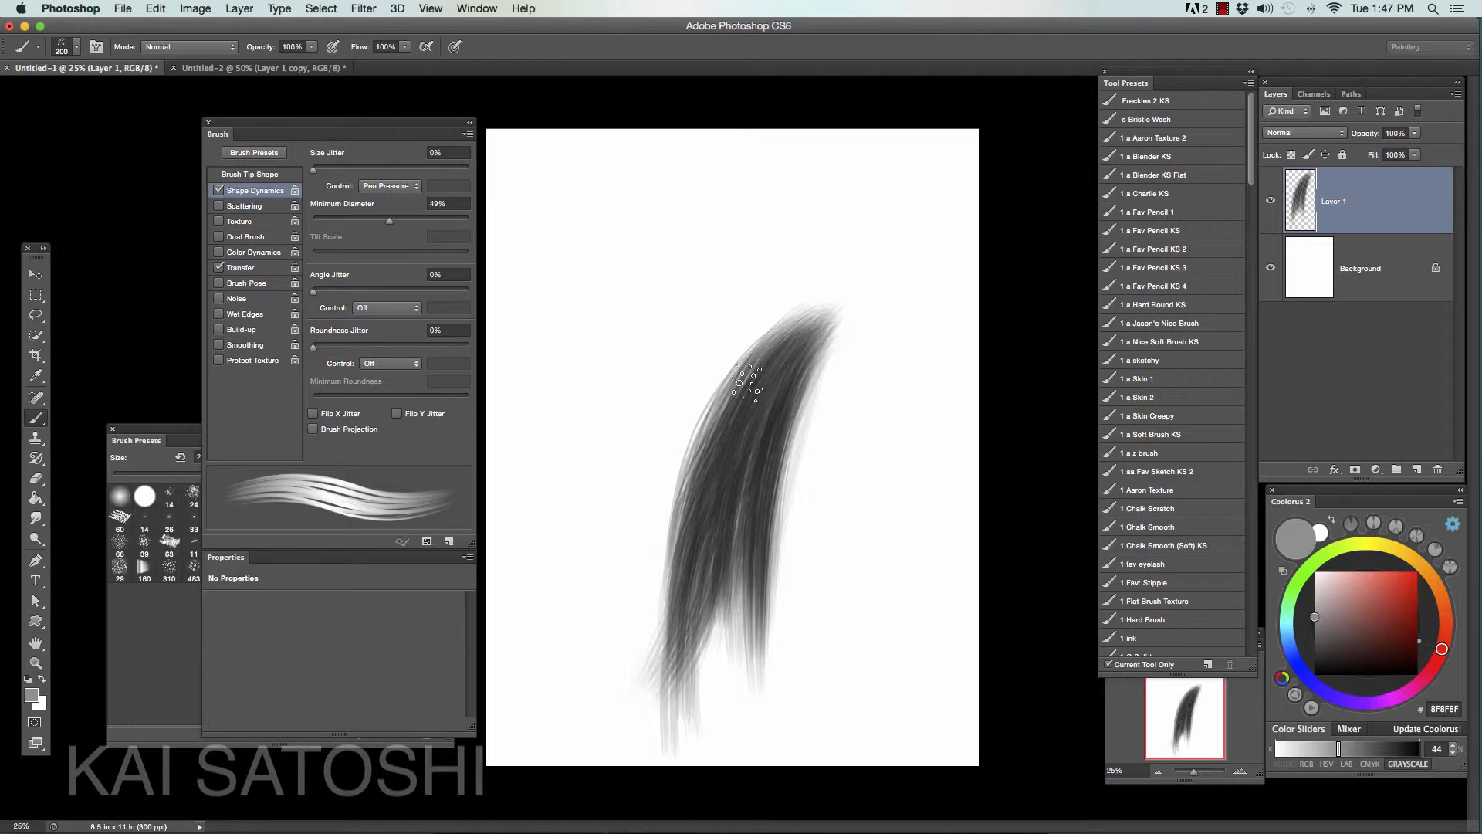
- Paint light gray 8F8F8F highlight strands inside the lock, reducing the brush to 90 px and then enlarging it to 125 px
{"action": "key", "text": "bracketleft"}
{"action": "key", "text": "bracketleft"}
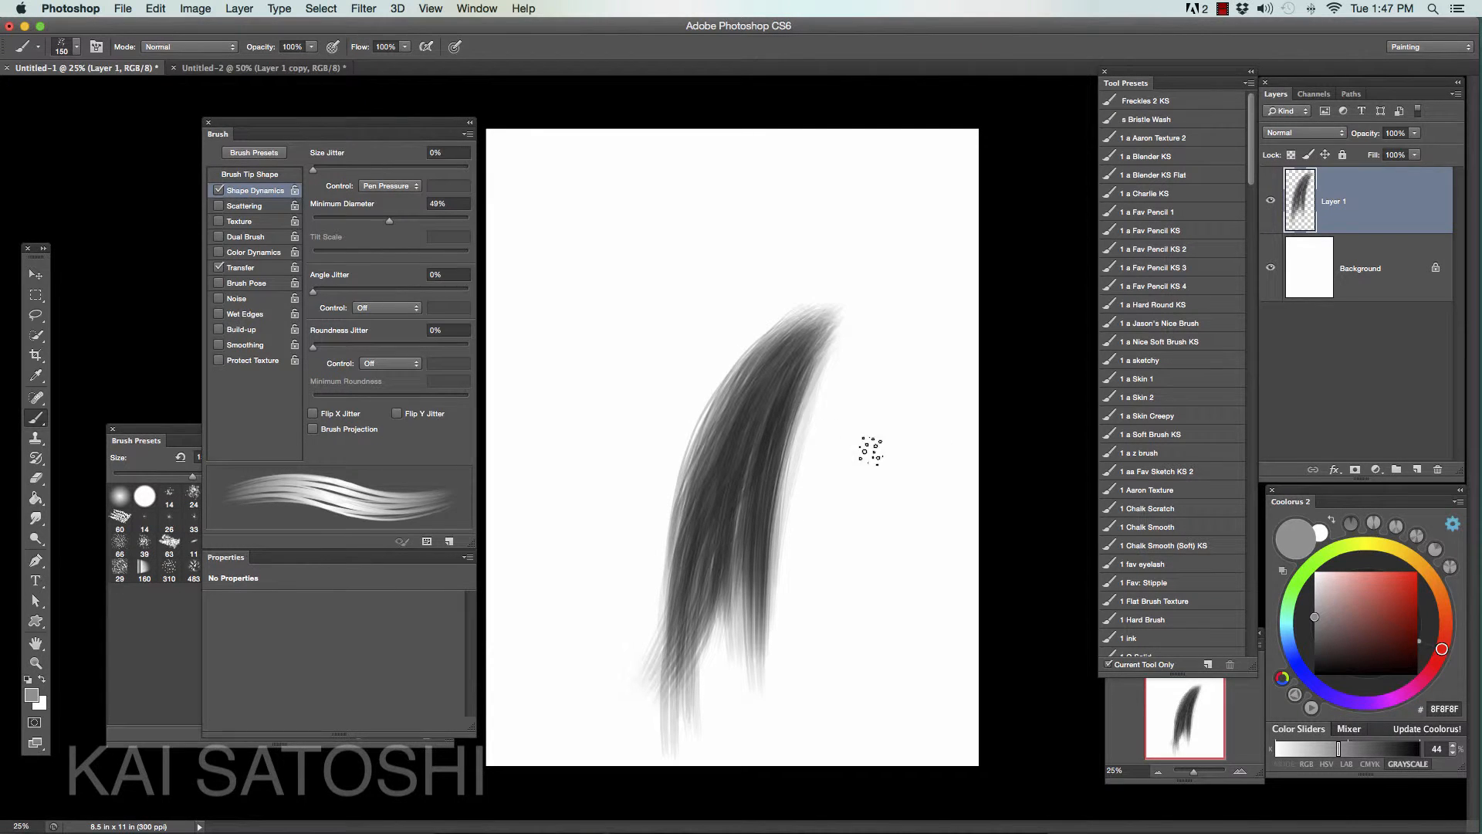
{"action": "key", "text": "bracketleft"}
{"action": "key", "text": "bracketleft"}
{"action": "key", "text": "bracketleft"}
{"action": "key", "text": "bracketleft"}
{"action": "key", "text": "bracketleft"}
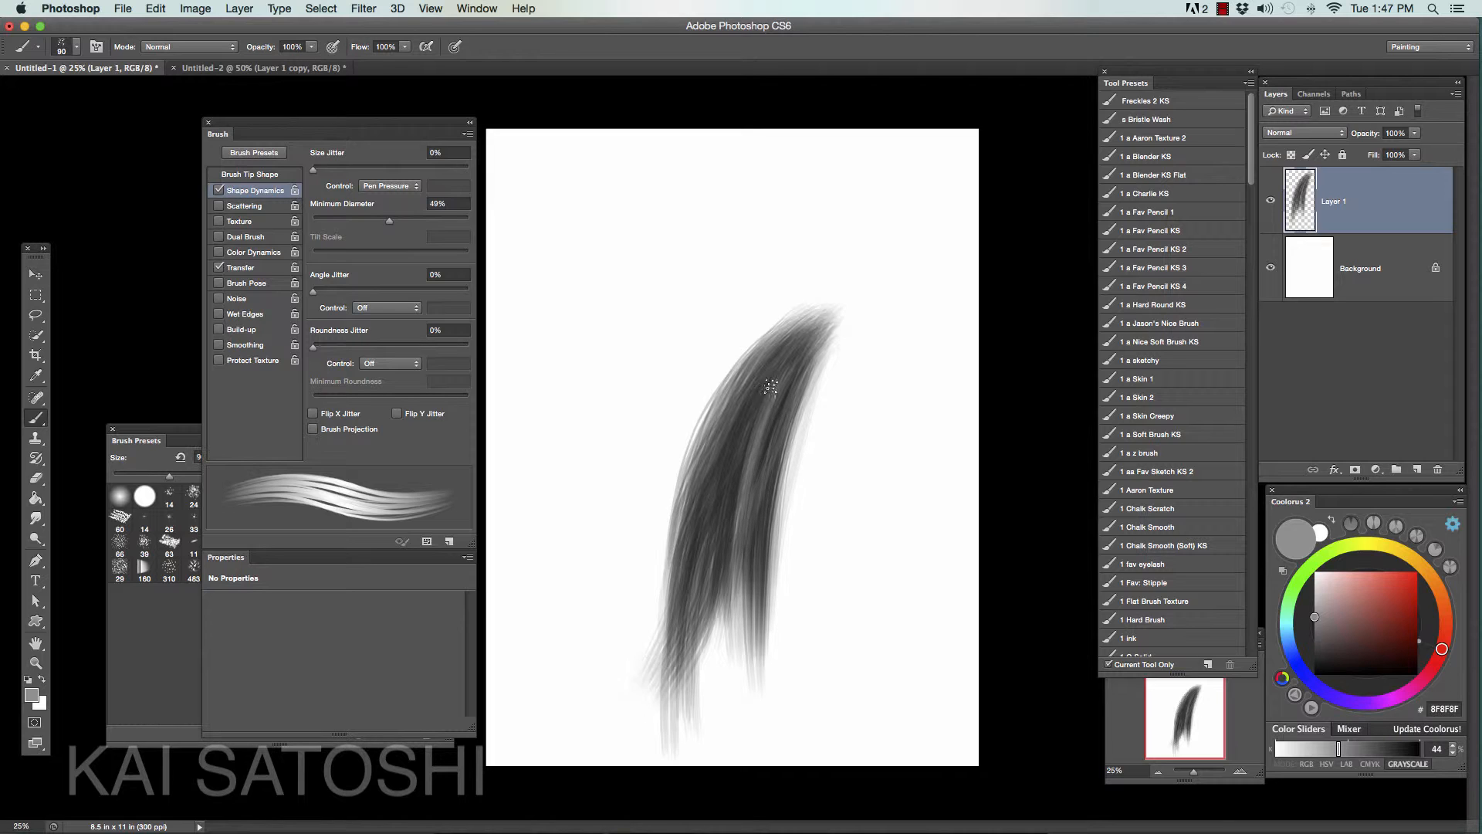
{"action": "mouse_move", "coordinate": [751, 380]}
{"action": "left_mouse_down"}
{"action": "mouse_move", "coordinate": [714, 463]}
{"action": "mouse_move", "coordinate": [671, 662]}
{"action": "left_mouse_up"}
{"action": "key", "text": "bracketright"}
{"action": "key", "text": "bracketright"}
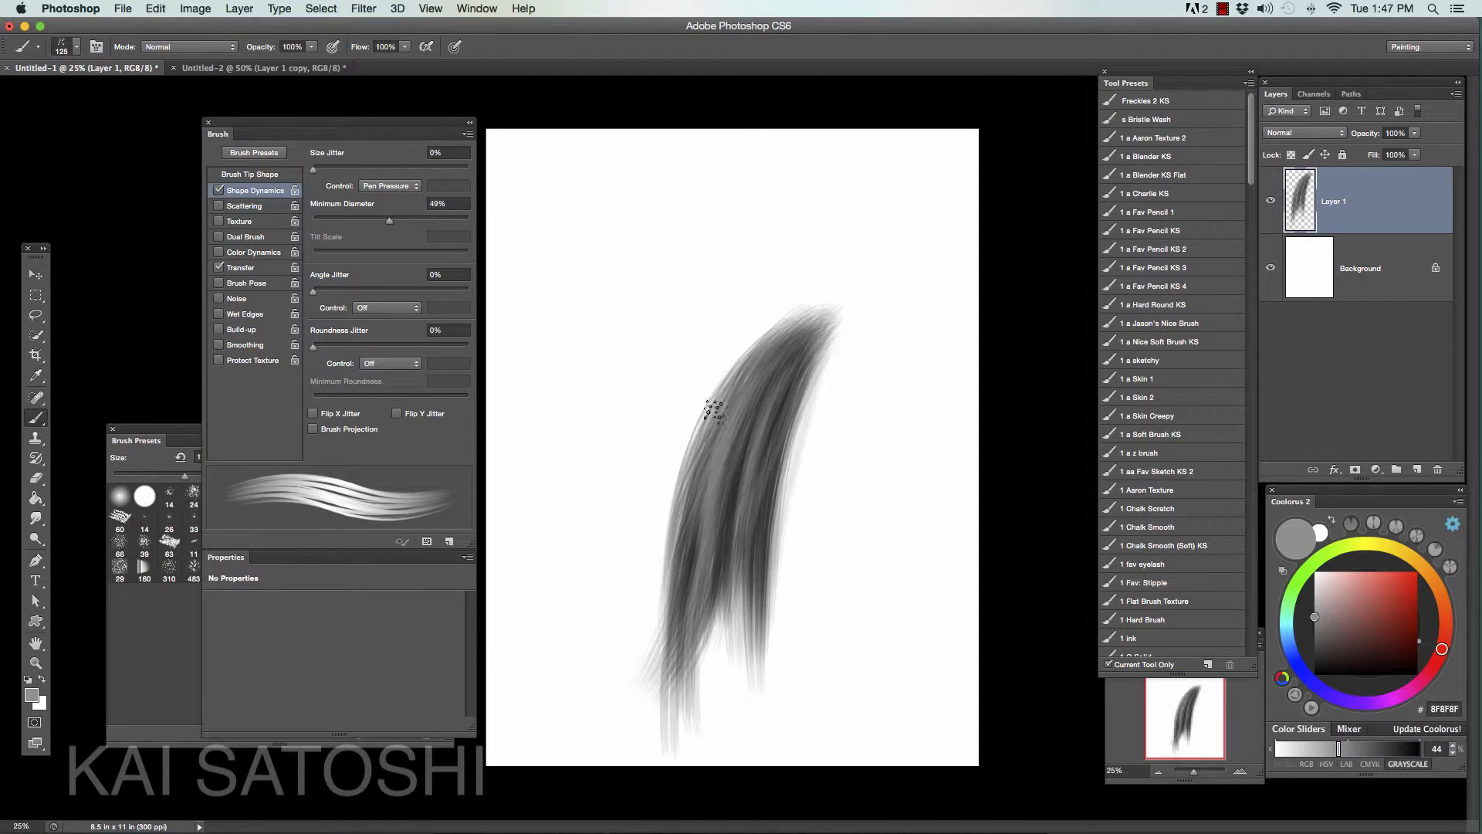
- Pick near-black 161616 and paint dark strands between the highlights down the middle of the lock
{"action": "left_click", "coordinate": [1315, 665]}
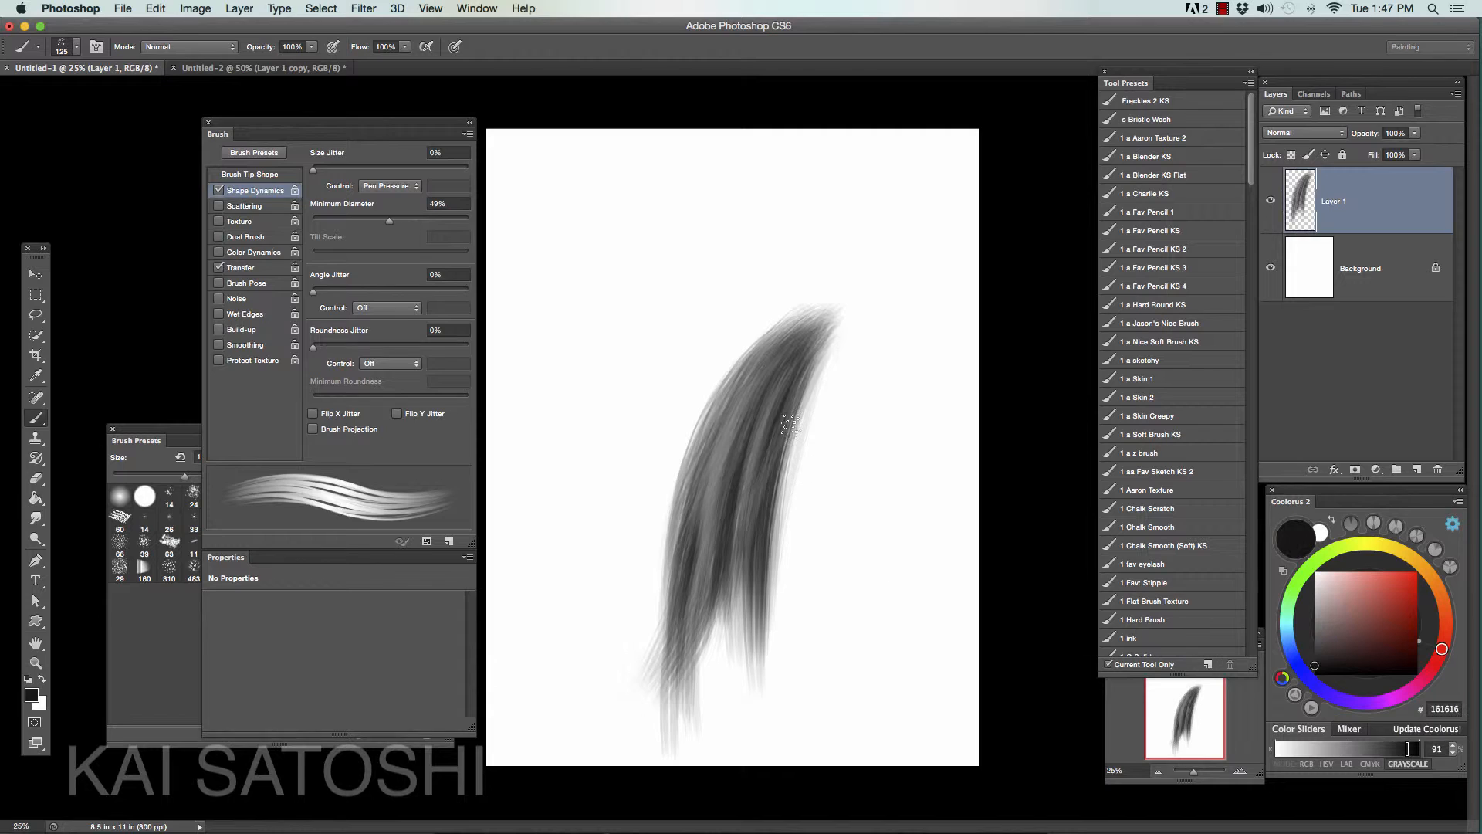
{"action": "left_click_drag", "start_coordinate": [769, 421], "coordinate": [743, 624]}
{"action": "left_click_drag", "start_coordinate": [763, 375], "coordinate": [707, 614]}
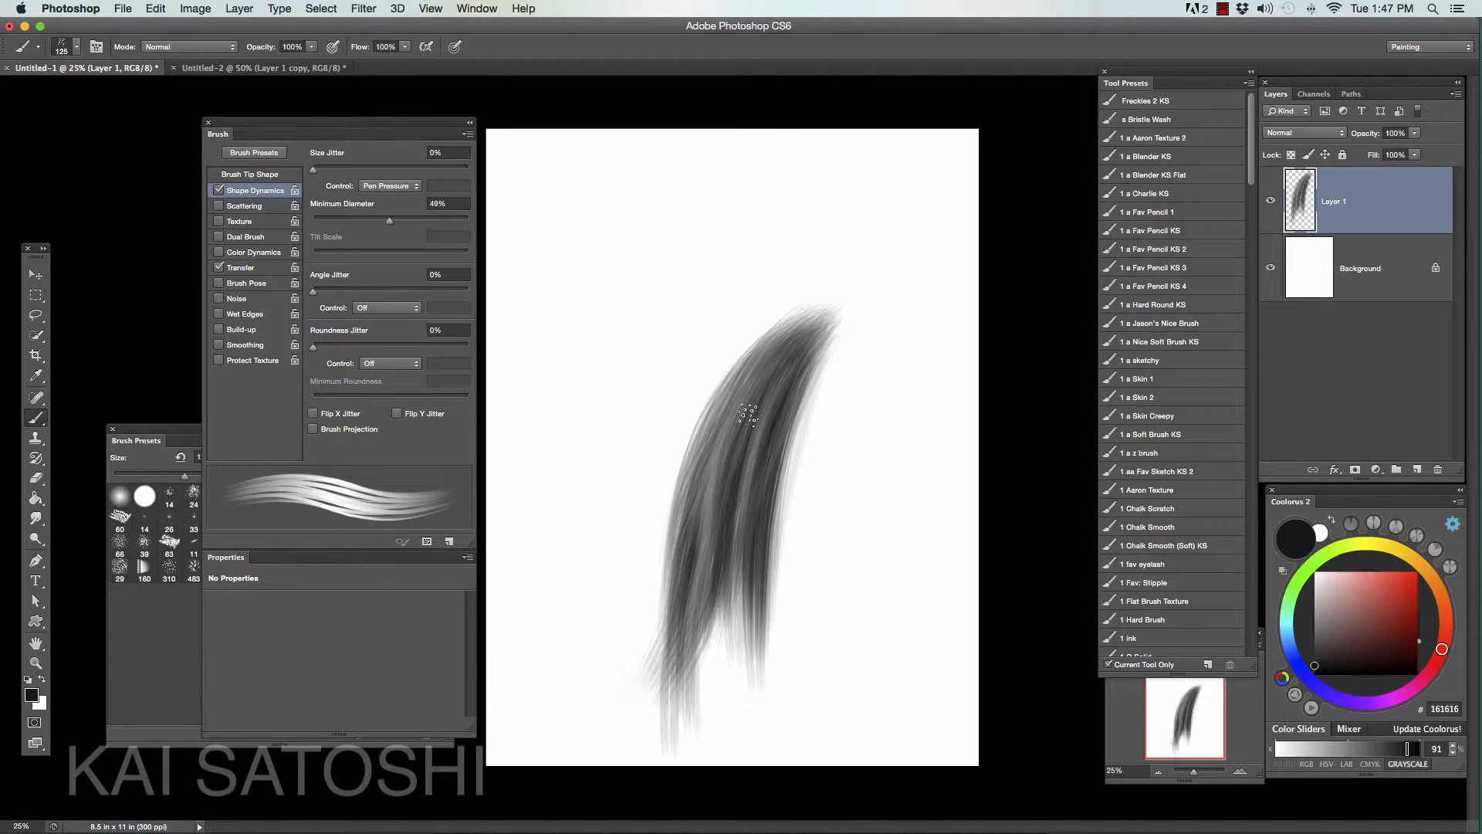
{"action": "left_click_drag", "start_coordinate": [748, 413], "coordinate": [714, 642]}
{"action": "left_click_drag", "start_coordinate": [713, 456], "coordinate": [690, 658]}
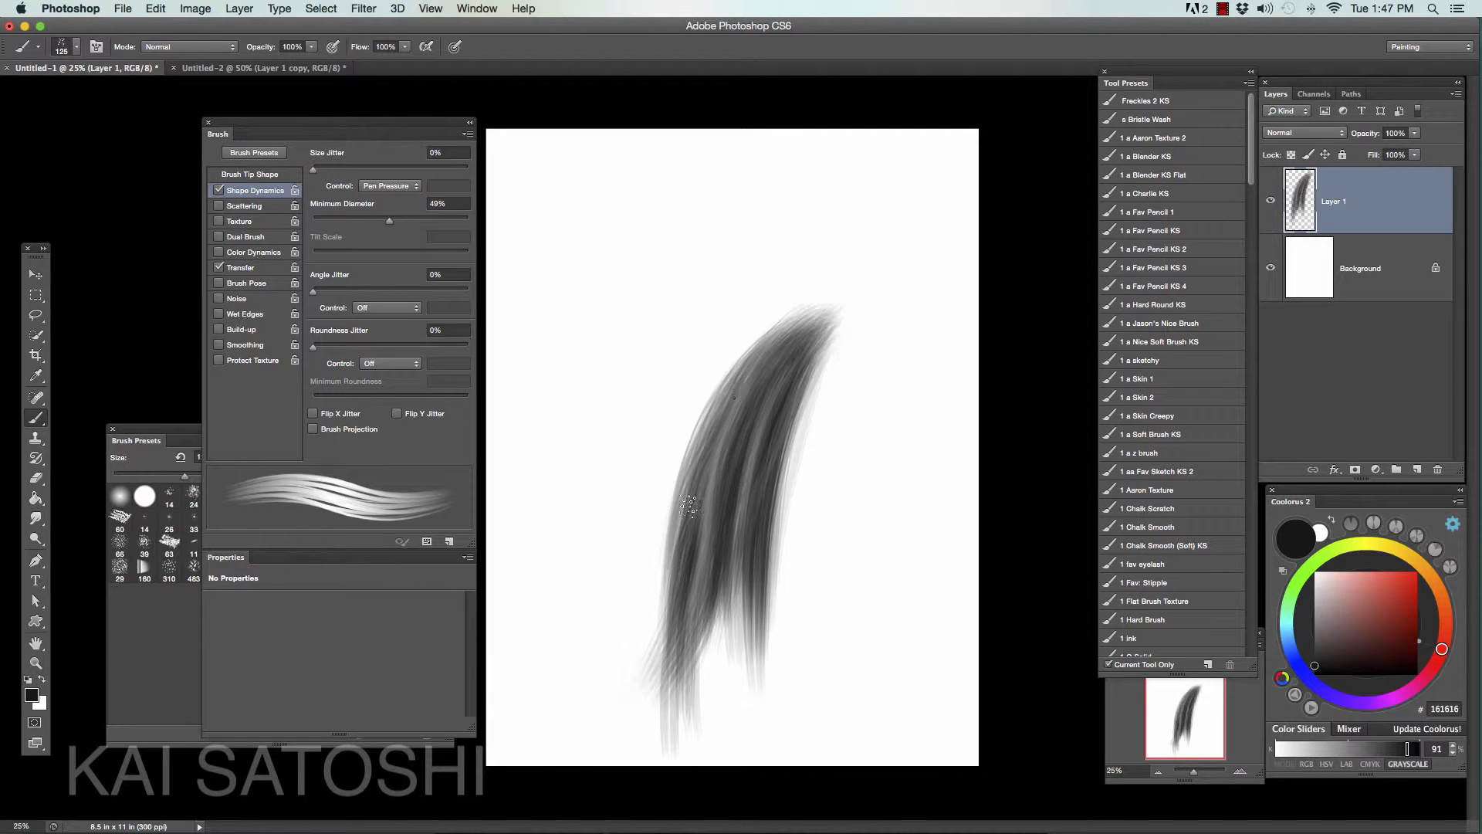
- Sweep strands up over the top of the lock and paint short strands falling from its upper right side
{"action": "left_click_drag", "start_coordinate": [725, 413], "coordinate": [824, 313]}
{"action": "left_click_drag", "start_coordinate": [737, 401], "coordinate": [858, 301]}
{"action": "mouse_move", "coordinate": [773, 365]}
{"action": "left_mouse_down"}
{"action": "mouse_move", "coordinate": [868, 319]}
{"action": "mouse_move", "coordinate": [795, 402]}
{"action": "mouse_move", "coordinate": [785, 442]}
{"action": "left_mouse_up"}
{"action": "mouse_move", "coordinate": [836, 341]}
{"action": "left_mouse_down"}
{"action": "mouse_move", "coordinate": [797, 456]}
{"action": "mouse_move", "coordinate": [831, 459]}
{"action": "mouse_move", "coordinate": [814, 468]}
{"action": "left_mouse_up"}
{"action": "key", "text": "bracketleft"}
{"action": "key", "text": "bracketleft"}
{"action": "mouse_move", "coordinate": [823, 372]}
{"action": "left_mouse_down"}
{"action": "mouse_move", "coordinate": [813, 457]}
{"action": "mouse_move", "coordinate": [809, 404]}
{"action": "mouse_move", "coordinate": [834, 370]}
{"action": "mouse_move", "coordinate": [822, 474]}
{"action": "mouse_move", "coordinate": [835, 365]}
{"action": "mouse_move", "coordinate": [828, 455]}
{"action": "left_mouse_up"}
- Enlarge the brush to 150 px, add short outer strands curving down at the upper right, and reduce the brush to 100 px
{"action": "key", "text": "bracketright"}
{"action": "key", "text": "bracketright"}
{"action": "key", "text": "bracketright"}
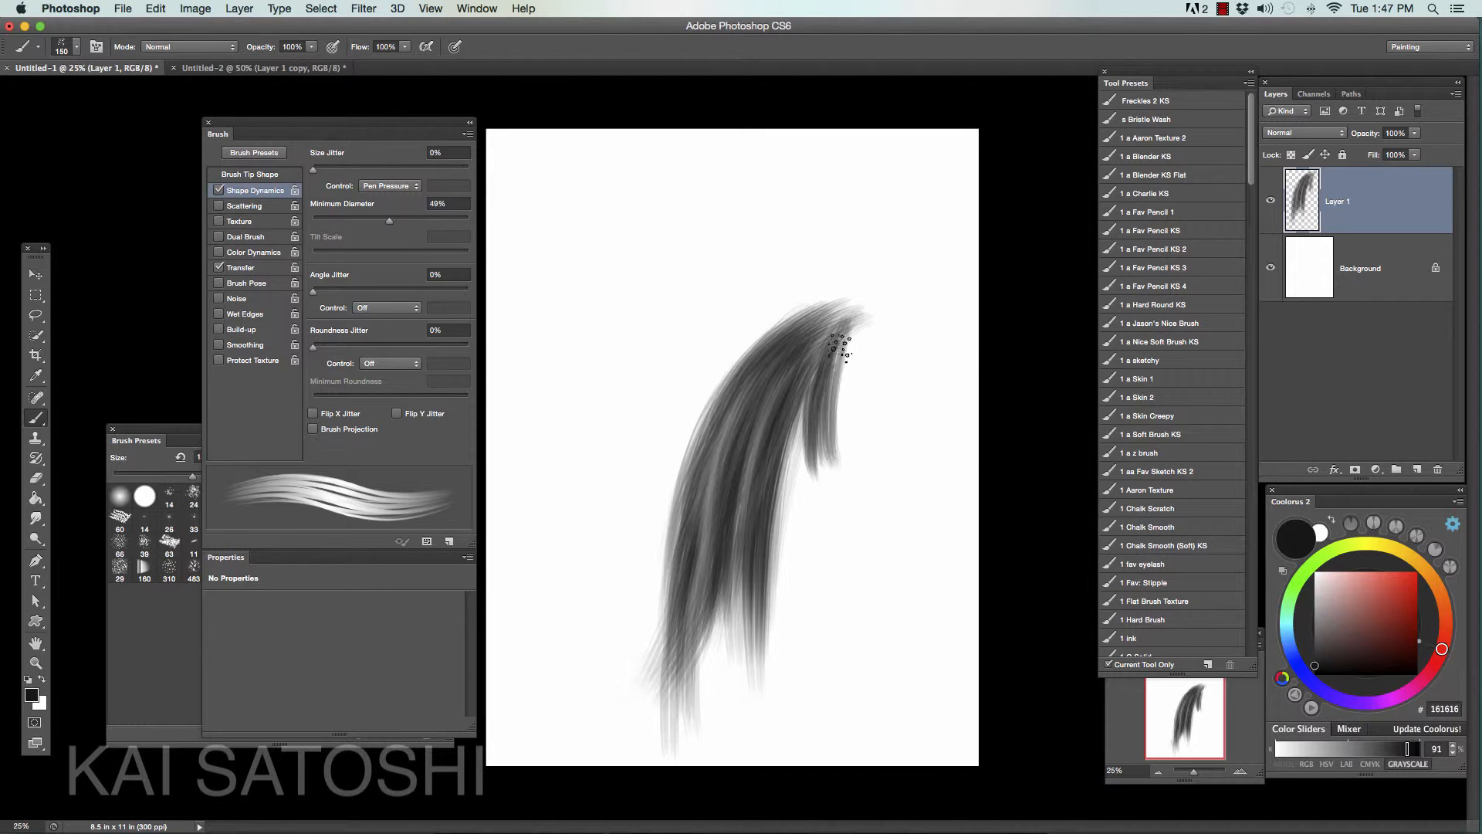
{"action": "mouse_move", "coordinate": [841, 348]}
{"action": "left_mouse_down"}
{"action": "mouse_move", "coordinate": [850, 460]}
{"action": "mouse_move", "coordinate": [870, 438]}
{"action": "mouse_move", "coordinate": [880, 475]}
{"action": "mouse_move", "coordinate": [887, 463]}
{"action": "left_mouse_up"}
{"action": "key", "text": "bracketleft"}
{"action": "key", "text": "bracketleft"}
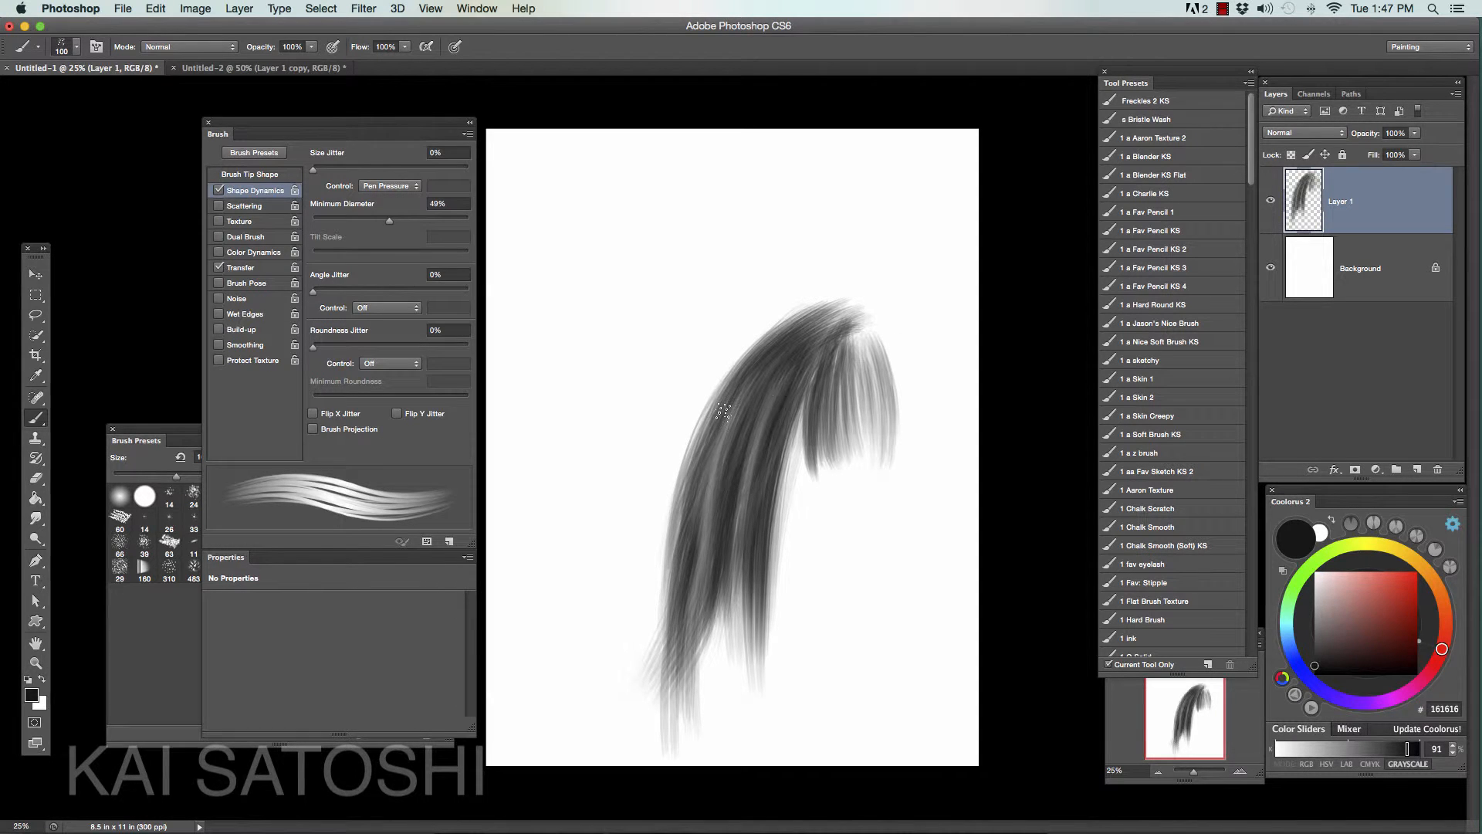
- Enlarge the brush to 125 px and paint another dark strand down the left part of the lock
{"action": "key", "text": "bracketright"}
{"action": "left_click_drag", "start_coordinate": [737, 384], "coordinate": [689, 664]}
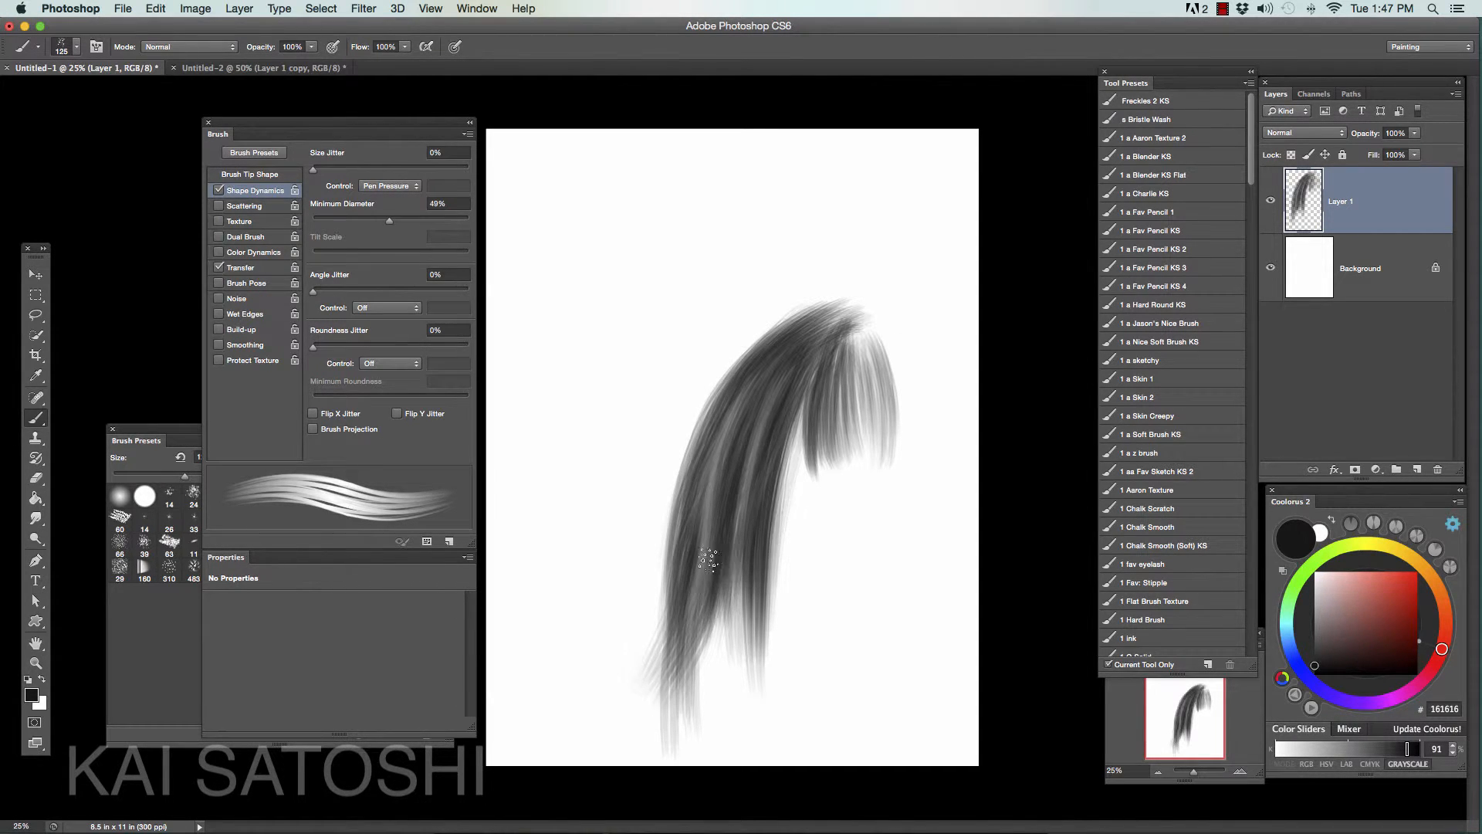
- Try shading the inner edge of the lock with the soft round brush enlarged to 200 px, and undo the stroke
{"action": "left_click", "coordinate": [122, 498]}
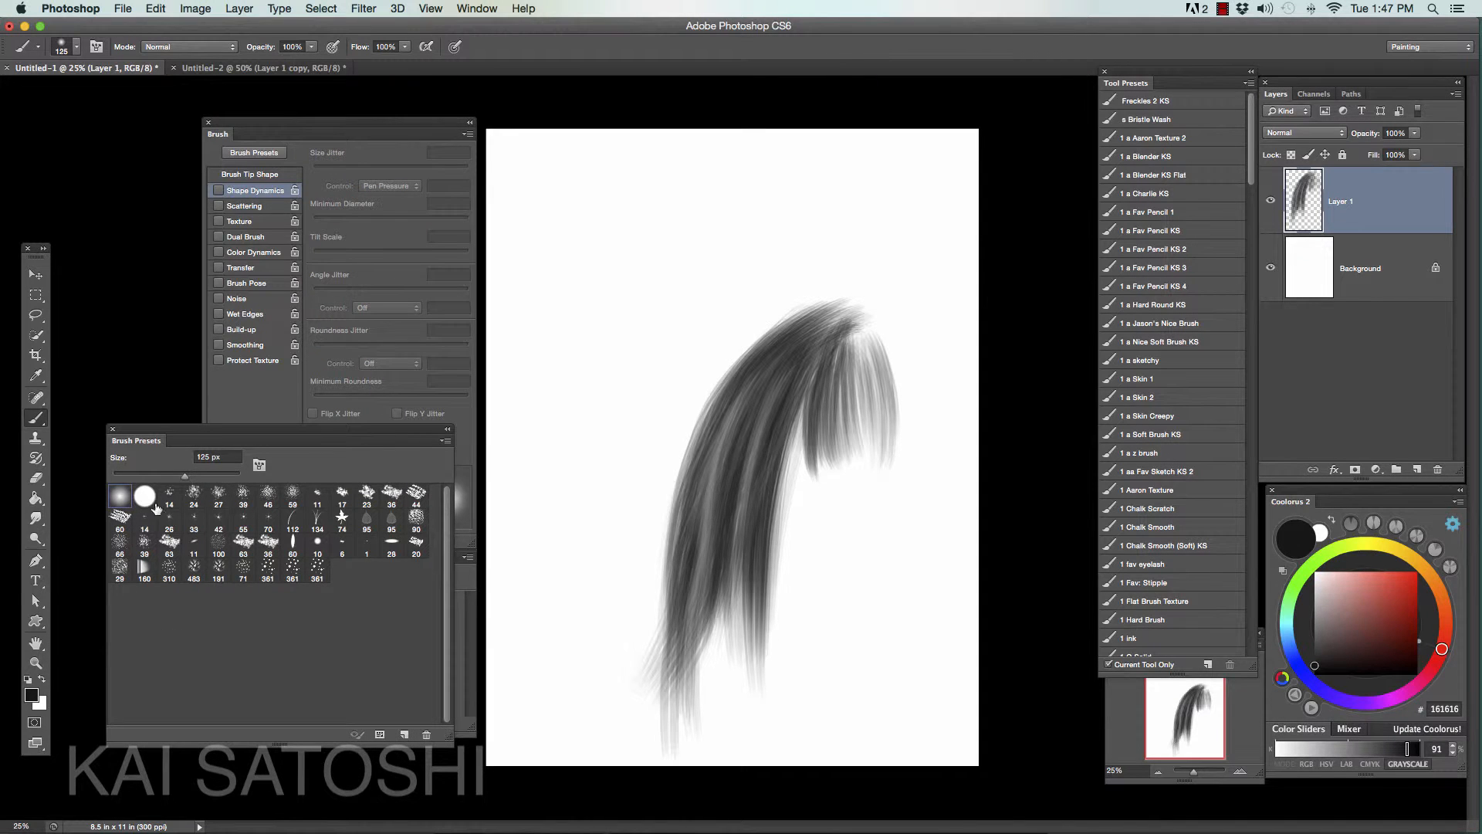
{"action": "key", "text": "bracketright"}
{"action": "key", "text": "bracketright"}
{"action": "key", "text": "bracketright"}
{"action": "left_click_drag", "start_coordinate": [811, 382], "coordinate": [760, 490]}
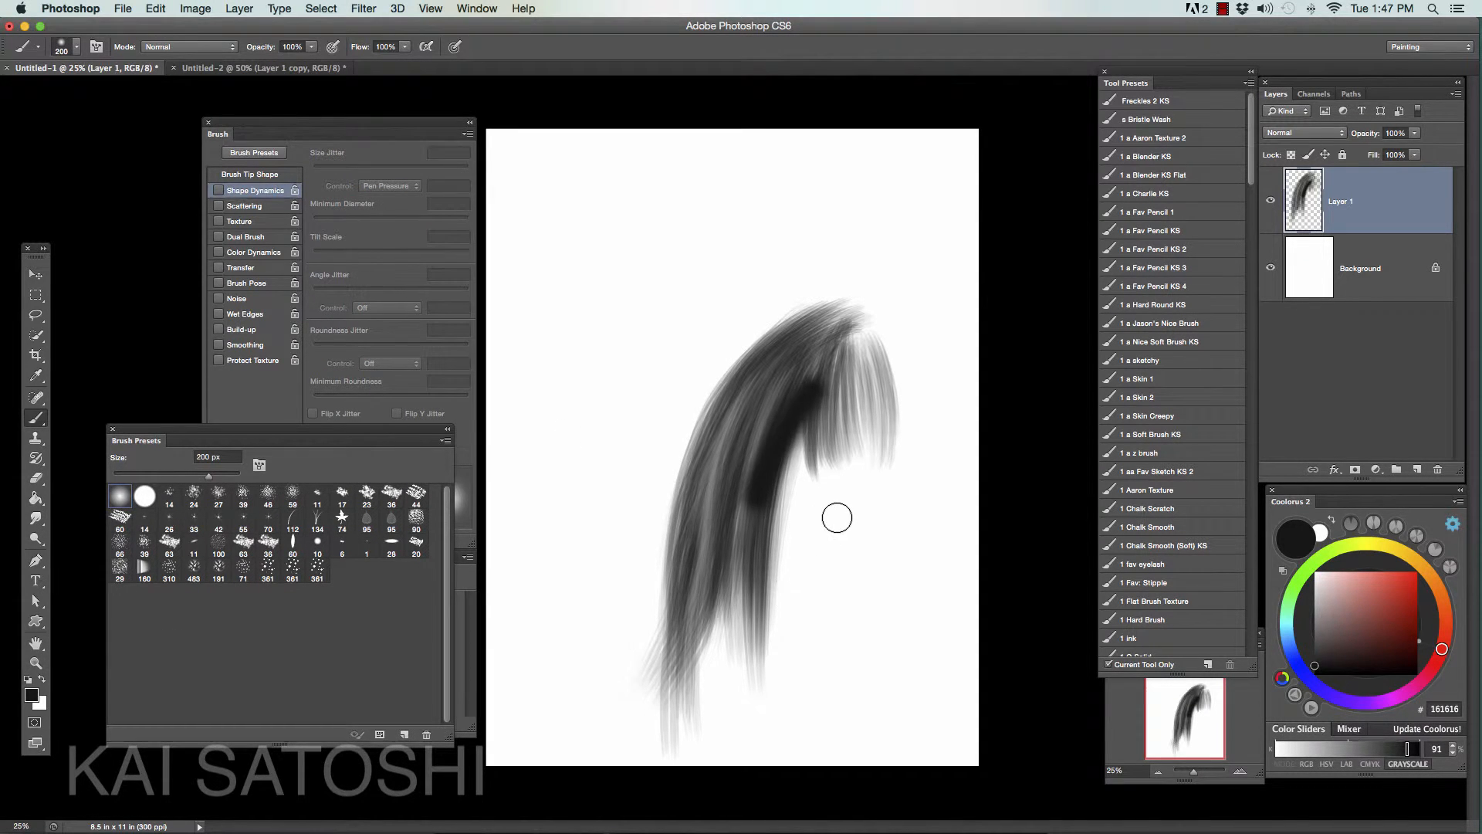
{"action": "key", "text": "super+z"}
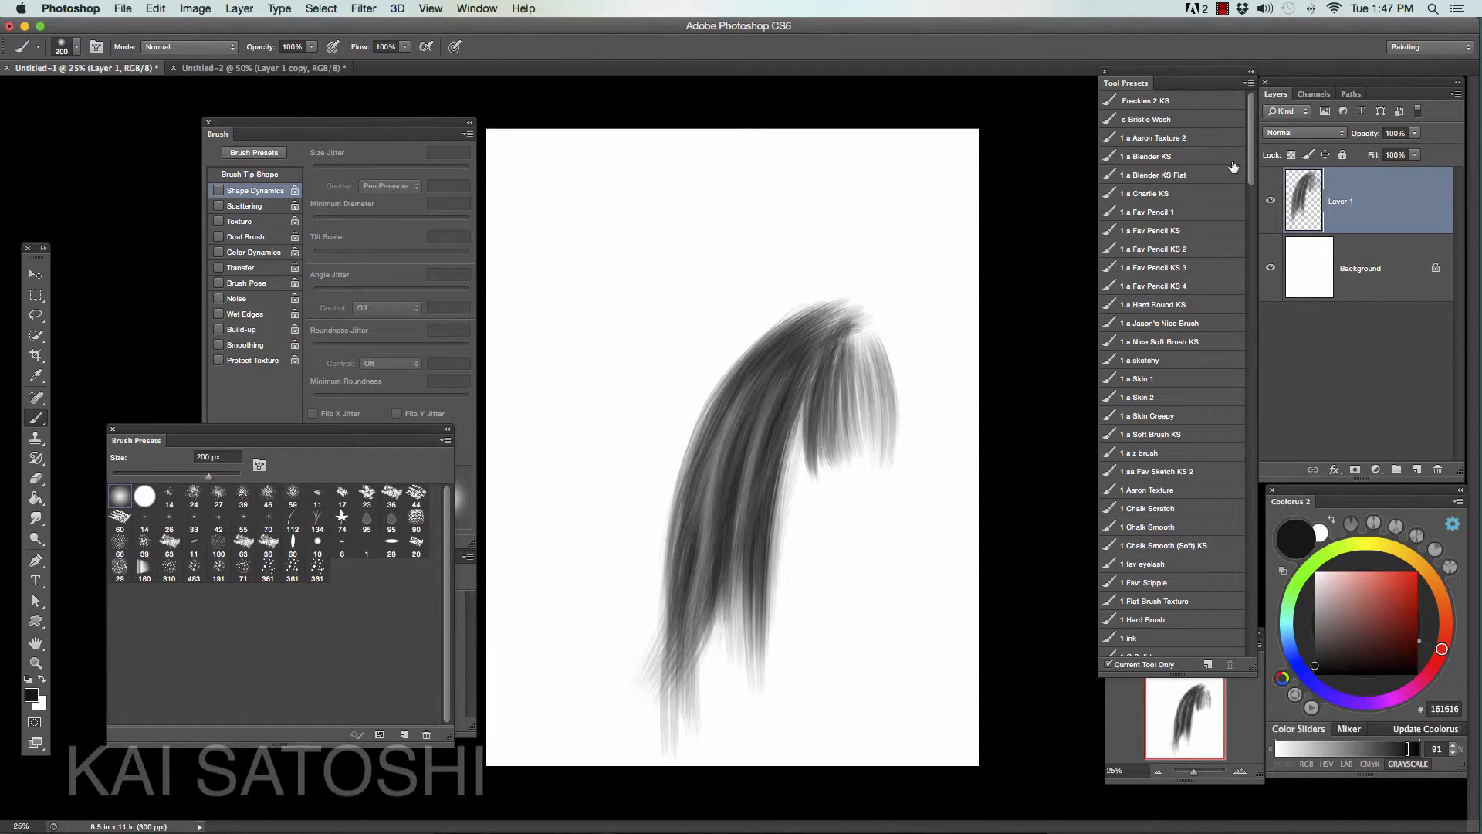
- Select the 1 a Blender KS brush preset, test overlapping strokes in the blank area right of the lock, and undo them
{"action": "left_click", "coordinate": [1193, 156]}
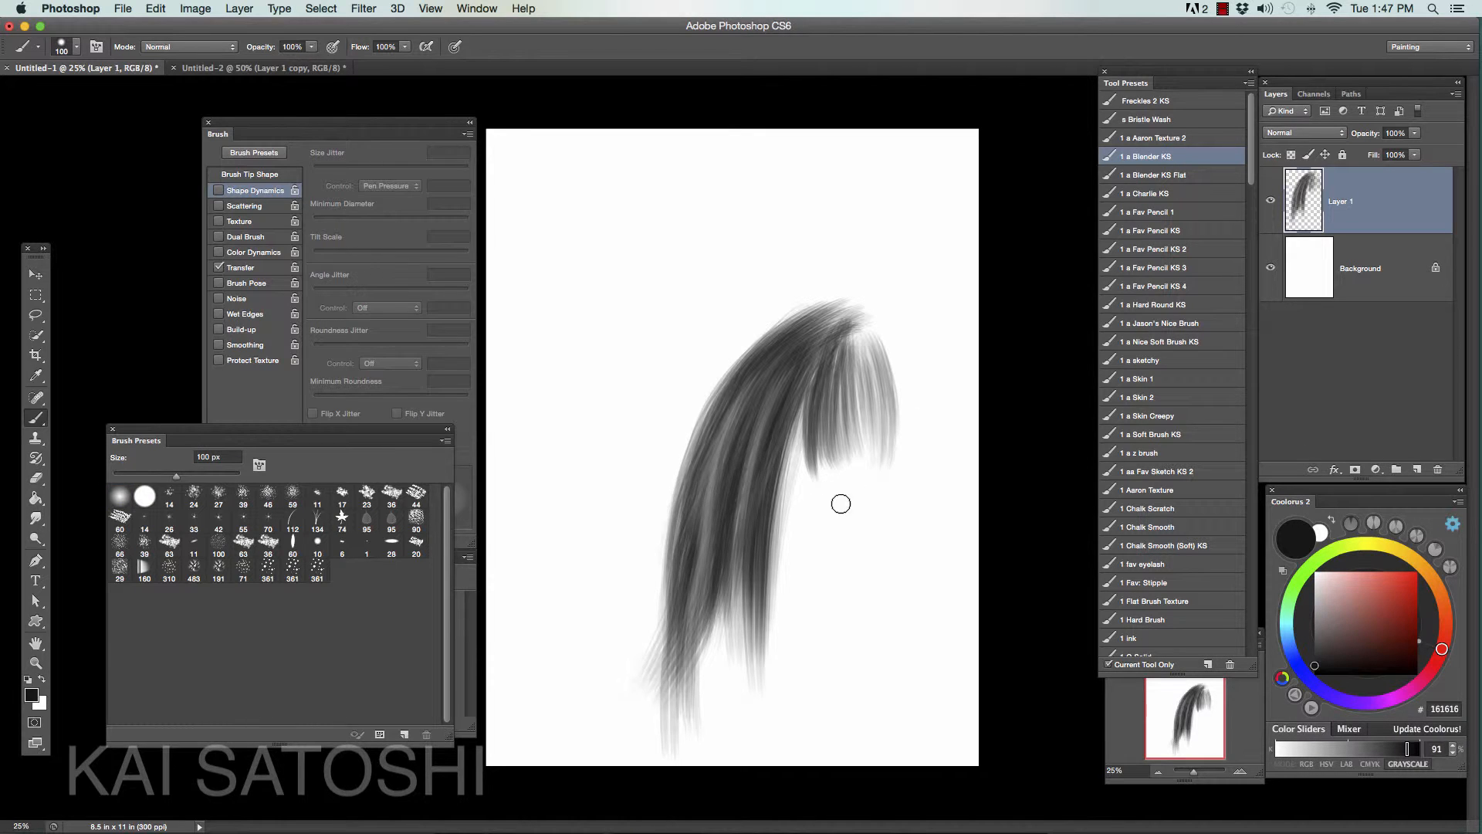
{"action": "mouse_move", "coordinate": [903, 517]}
{"action": "left_mouse_down"}
{"action": "mouse_move", "coordinate": [890, 556]}
{"action": "mouse_move", "coordinate": [799, 639]}
{"action": "left_mouse_up"}
{"action": "left_click_drag", "start_coordinate": [911, 531], "coordinate": [830, 660]}
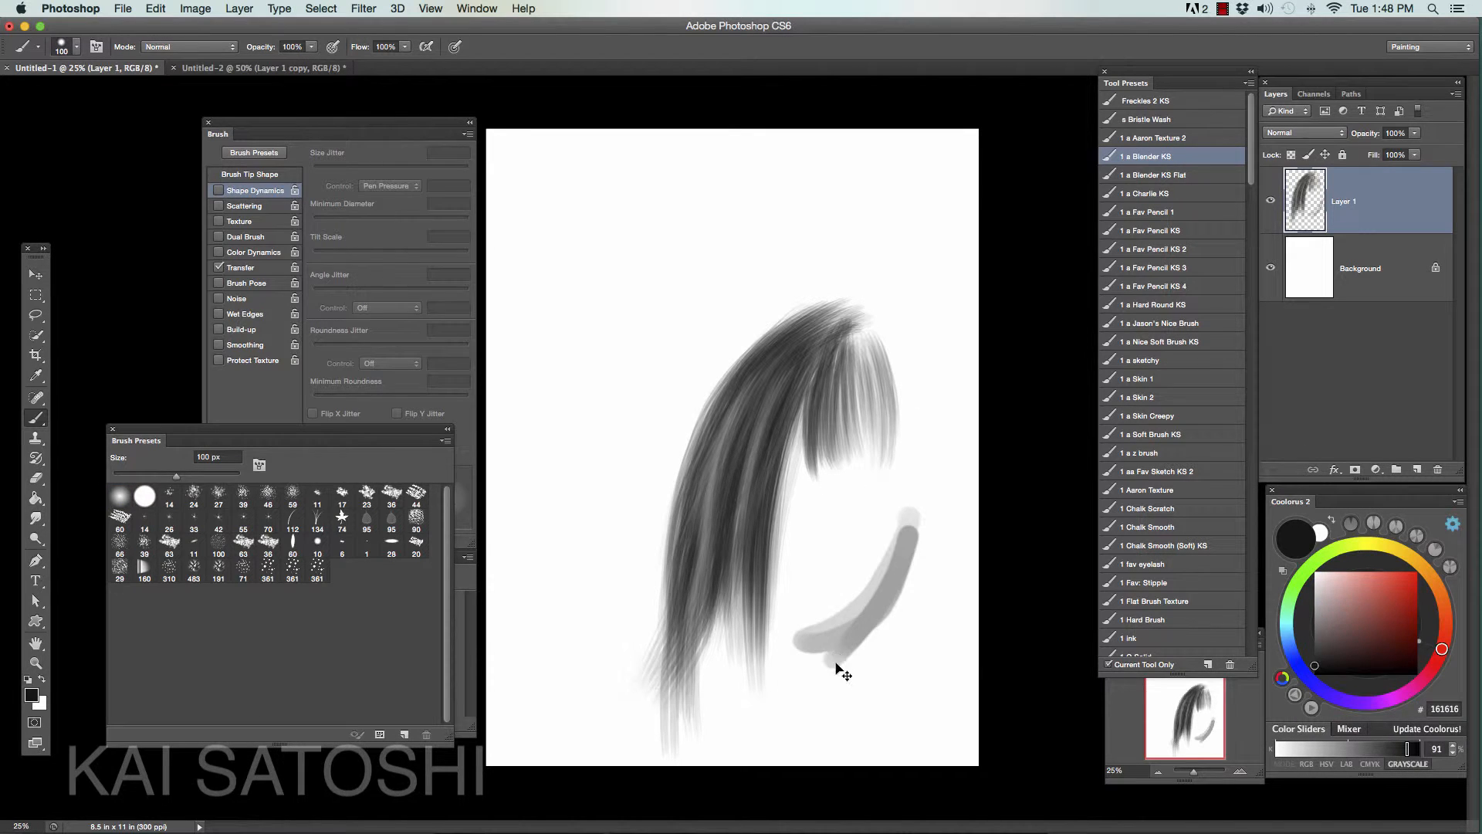
{"action": "key", "text": "super+alt+z"}
{"action": "key", "text": "super+alt+z"}
- Enlarge the blender brush to 175 px and paint a soft gray test smudge right of the lock, undoing its darker buildup
{"action": "key", "text": "bracketright"}
{"action": "key", "text": "bracketright"}
{"action": "key", "text": "bracketright"}
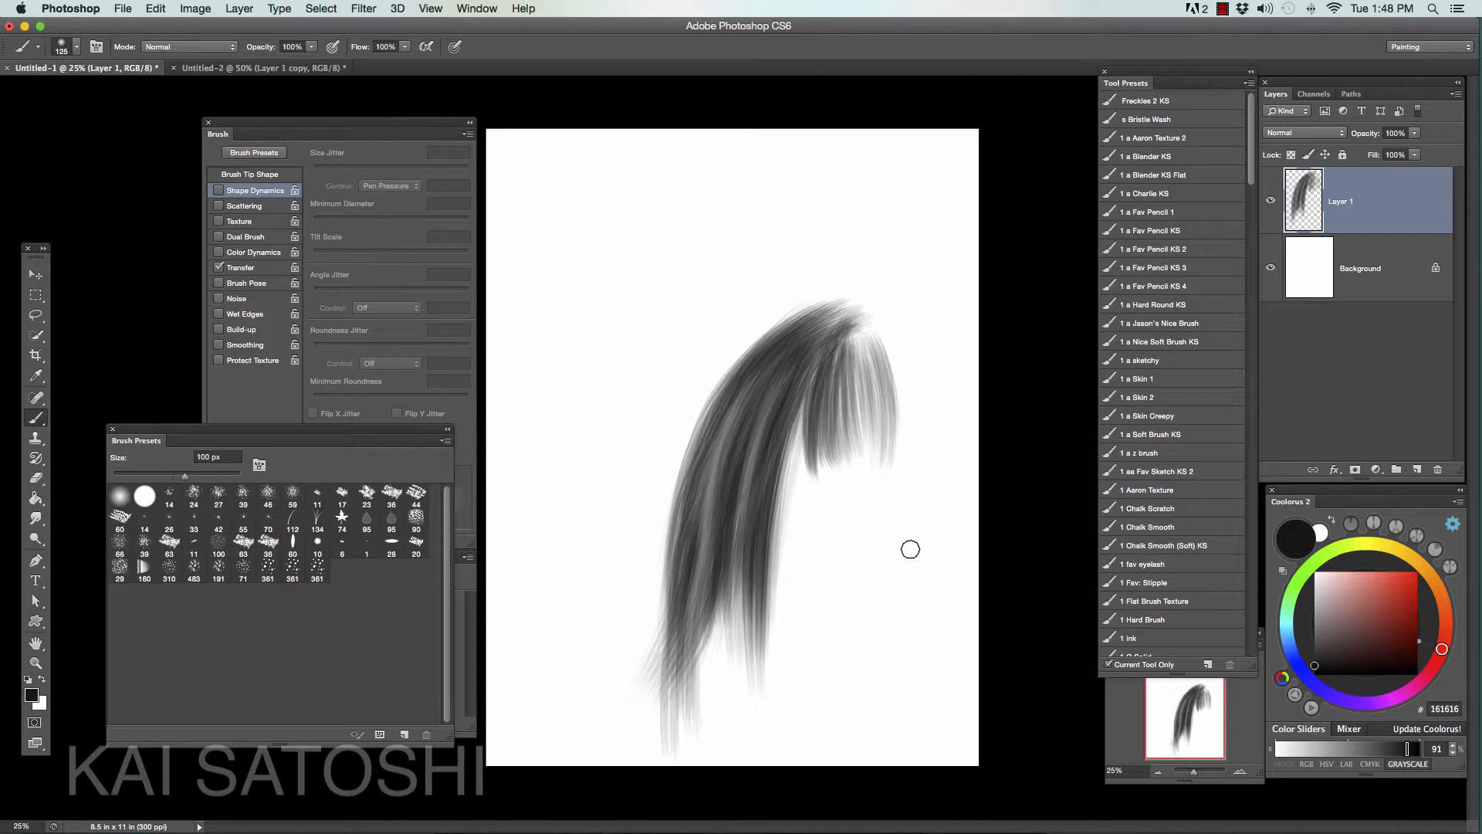
{"action": "left_click_drag", "start_coordinate": [909, 538], "coordinate": [857, 647]}
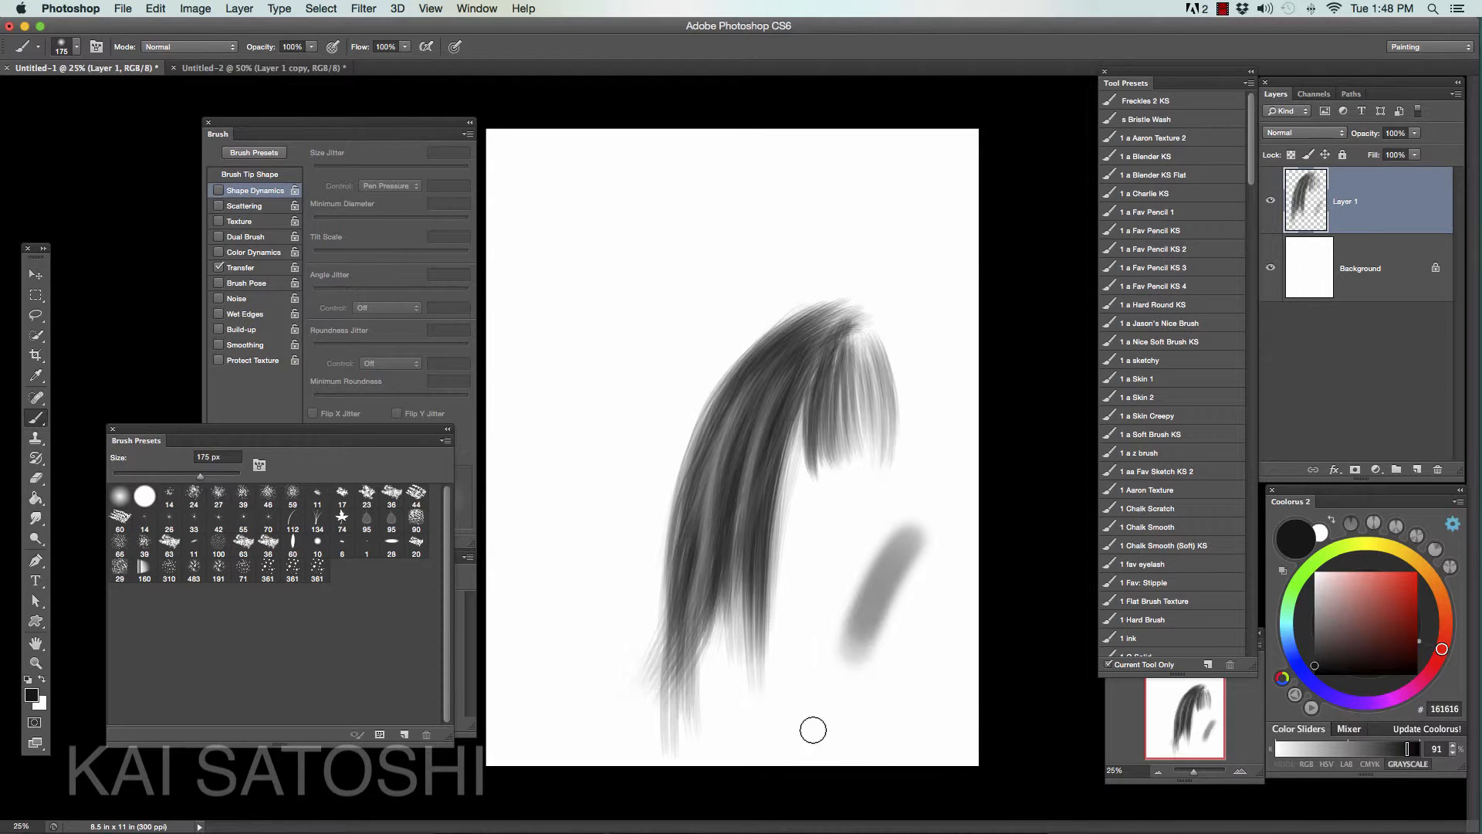
{"action": "key", "text": "super+z"}
{"action": "key", "text": "super+z"}
{"action": "key", "text": "super+z"}
{"action": "key", "text": "super+z"}
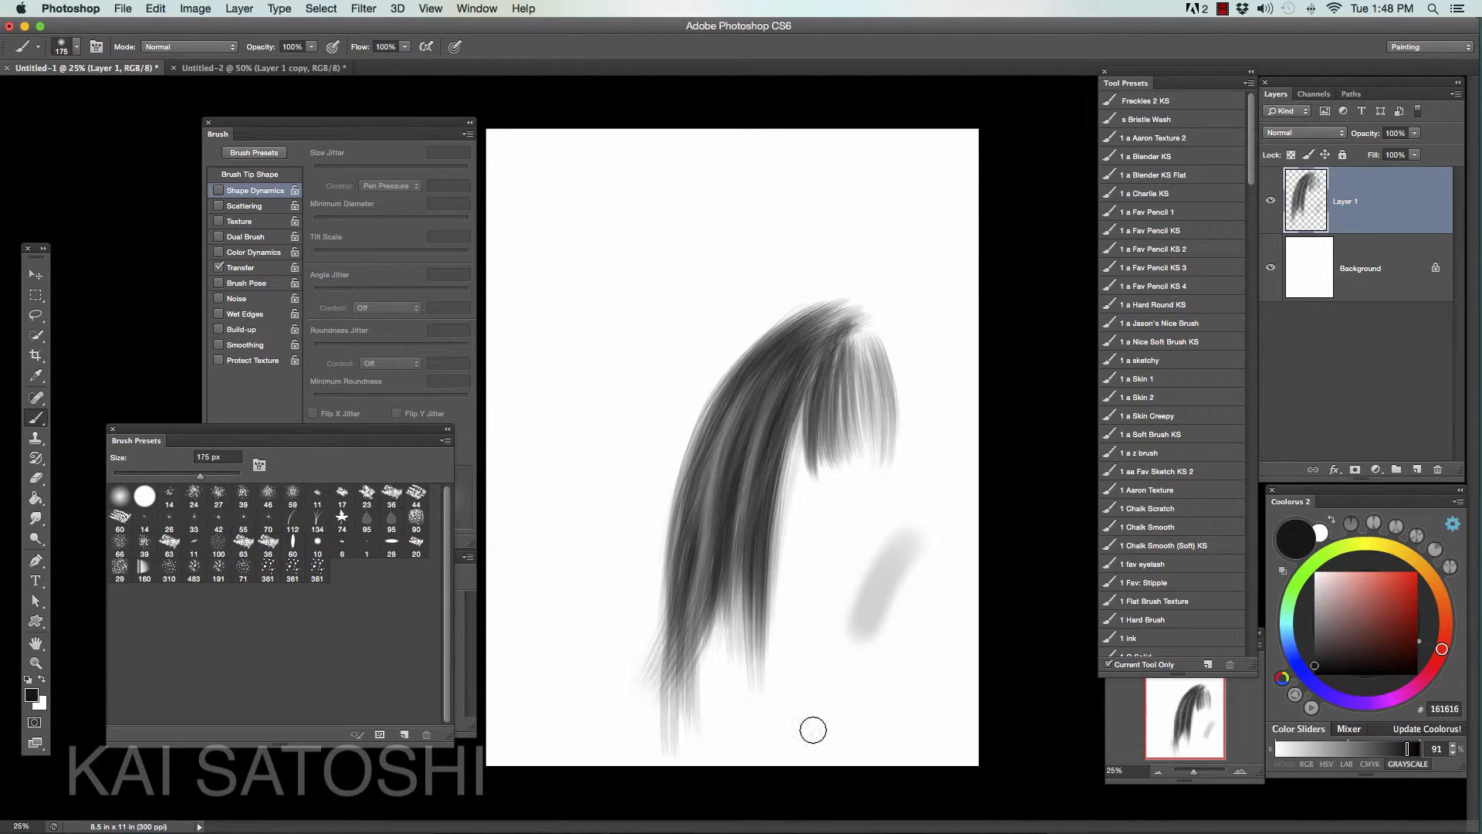
- Add a new layer above Layer 1 and set its blend mode to Multiply
{"action": "left_click", "coordinate": [1417, 471]}
{"action": "left_click", "coordinate": [1304, 133]}
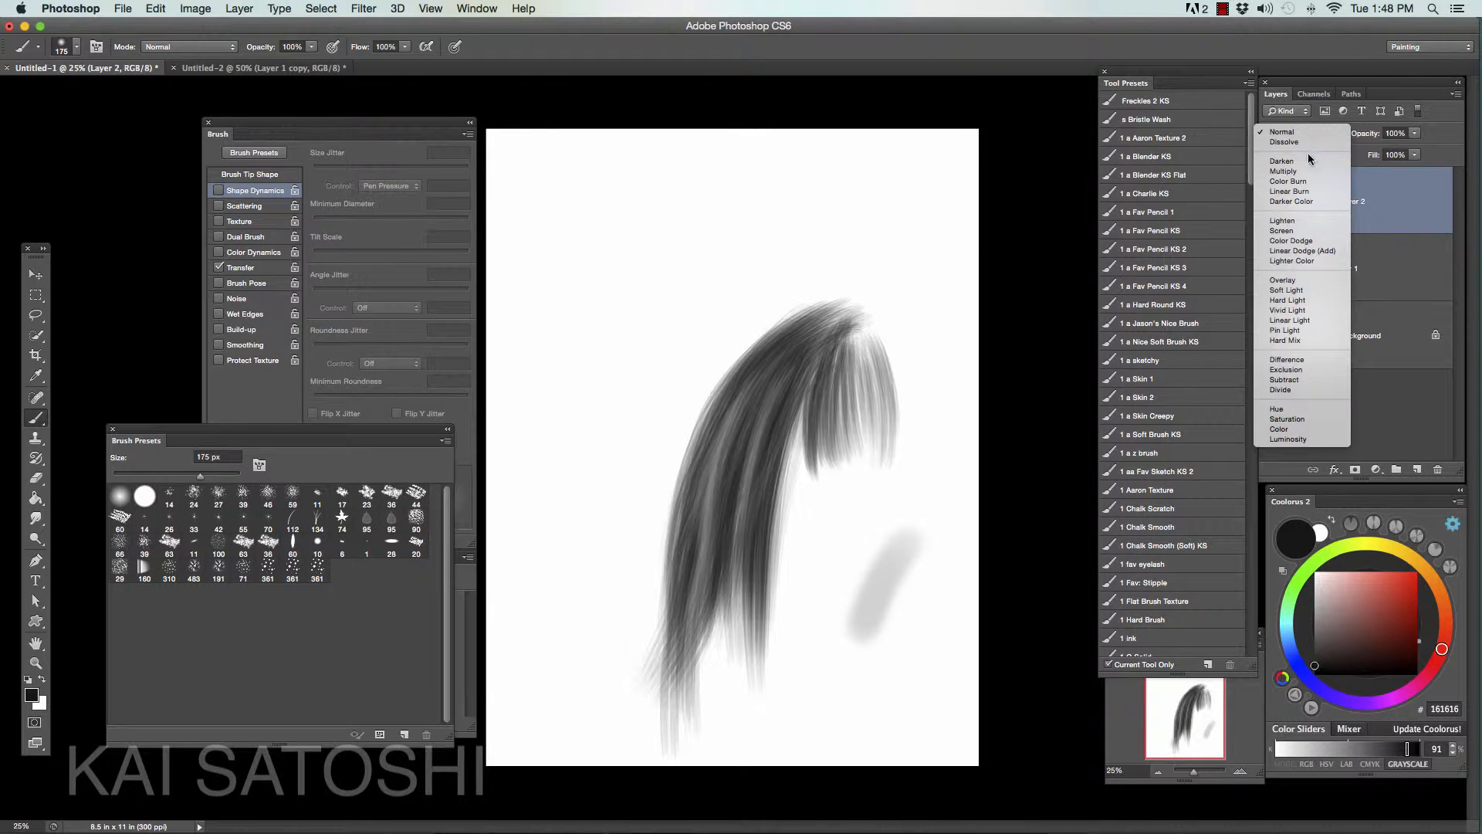
{"action": "left_click", "coordinate": [1283, 171]}
- Reduce the brush size and shade long dark strokes down the middle and left part of the lock on the Multiply layer
{"action": "key", "text": "bracketleft"}
{"action": "key", "text": "bracketleft"}
{"action": "key", "text": "bracketleft"}
{"action": "key", "text": "bracketleft"}
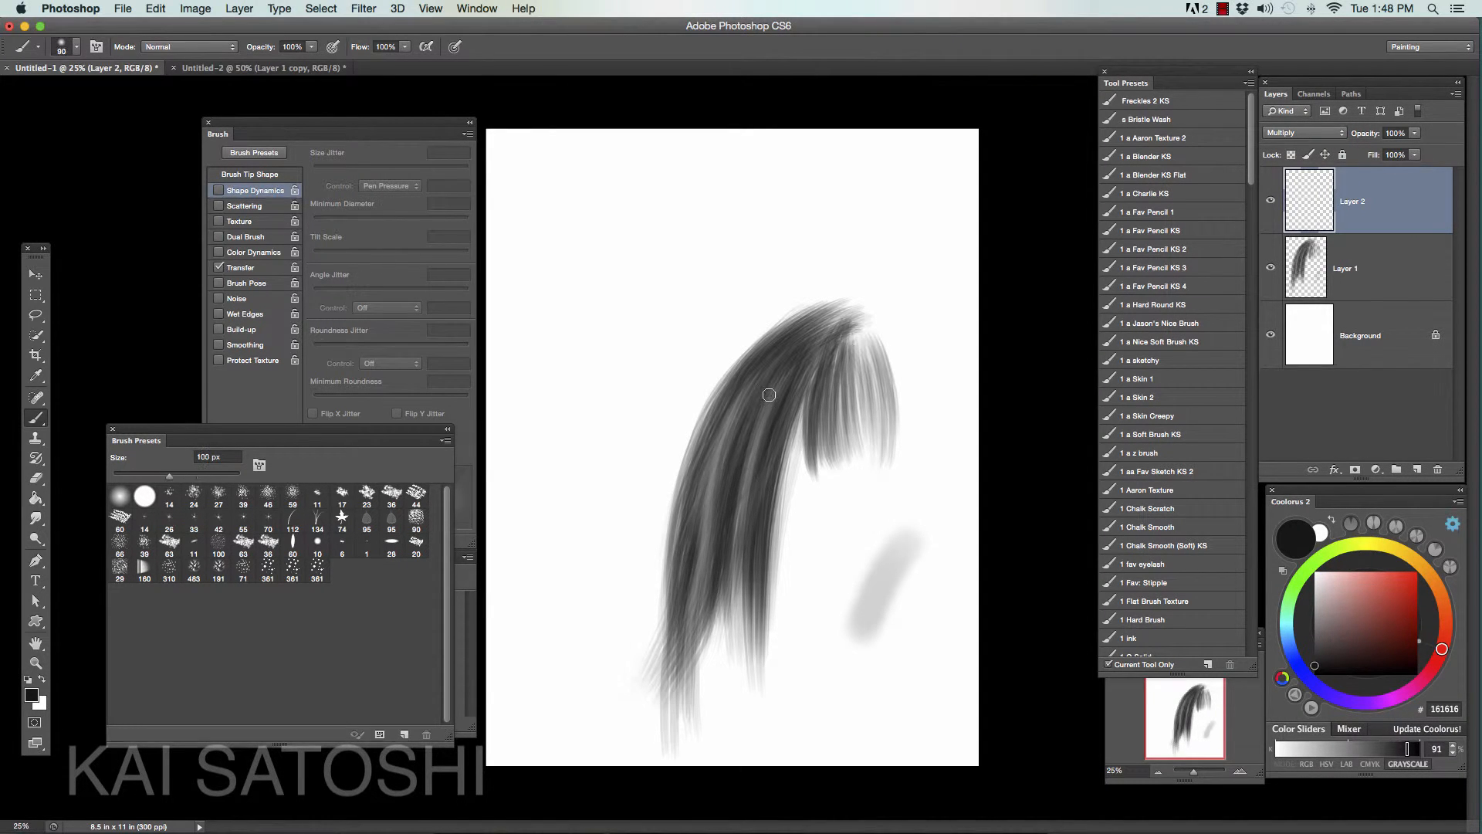
{"action": "mouse_move", "coordinate": [769, 401]}
{"action": "left_mouse_down"}
{"action": "mouse_move", "coordinate": [742, 446]}
{"action": "mouse_move", "coordinate": [737, 483]}
{"action": "mouse_move", "coordinate": [754, 420]}
{"action": "mouse_move", "coordinate": [731, 608]}
{"action": "left_mouse_up"}
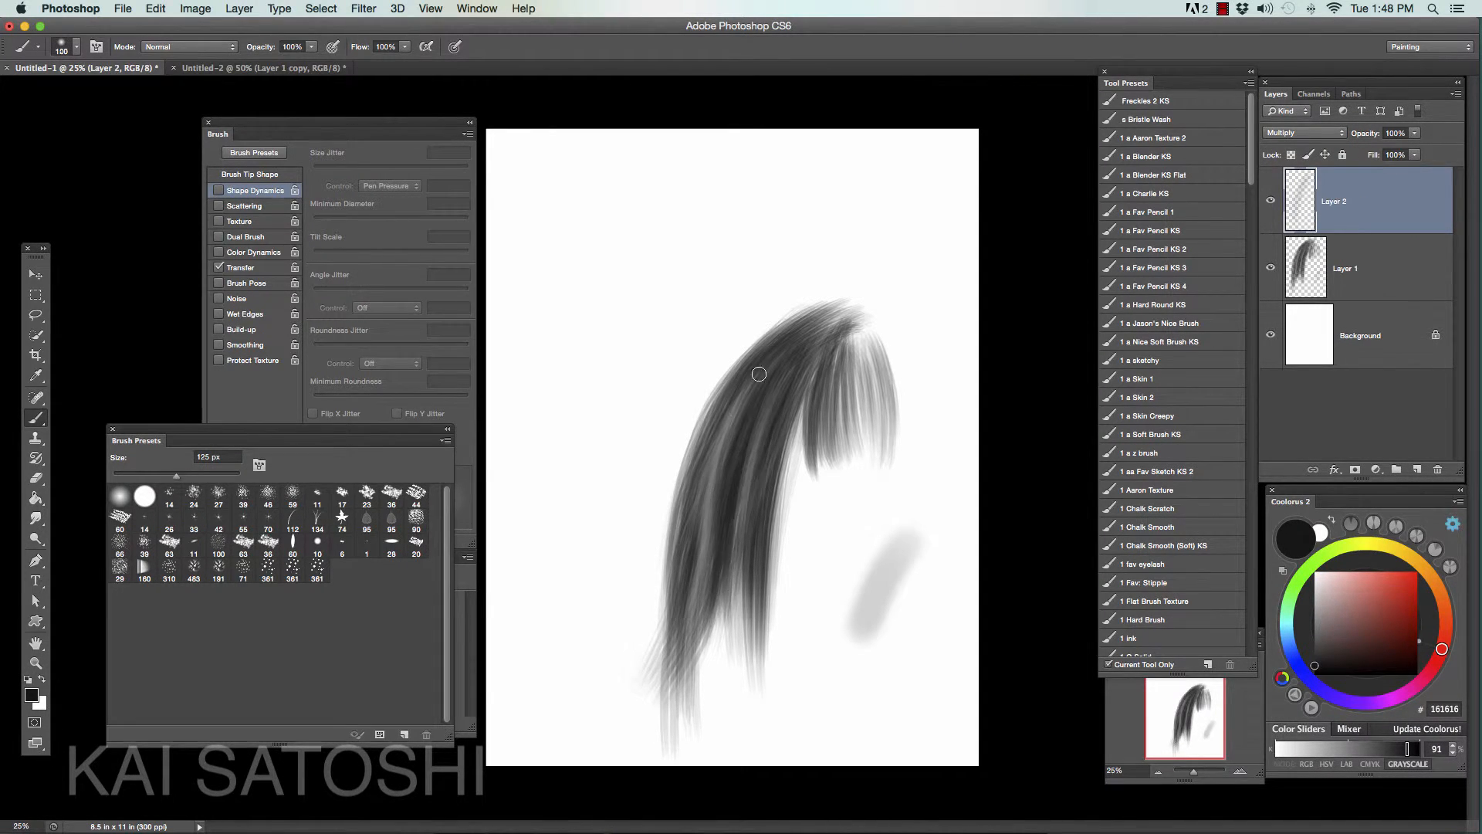
{"action": "mouse_move", "coordinate": [748, 375]}
{"action": "left_mouse_down"}
{"action": "mouse_move", "coordinate": [692, 541]}
{"action": "mouse_move", "coordinate": [751, 377]}
{"action": "mouse_move", "coordinate": [693, 591]}
{"action": "left_mouse_up"}
- Enlarge the brush and shade the lock's right edge and the inner side of the short strands
{"action": "key", "text": "bracketright"}
{"action": "key", "text": "bracketright"}
{"action": "key", "text": "bracketright"}
{"action": "mouse_move", "coordinate": [774, 525]}
{"action": "left_mouse_down"}
{"action": "mouse_move", "coordinate": [801, 396]}
{"action": "mouse_move", "coordinate": [826, 372]}
{"action": "mouse_move", "coordinate": [817, 474]}
{"action": "left_mouse_up"}
{"action": "key", "text": "bracketright"}
{"action": "key", "text": "bracketright"}
{"action": "left_click_drag", "start_coordinate": [821, 374], "coordinate": [819, 475]}
- Reduce the brush to 100 px and deepen the shadow where the short strands meet the lock, shrinking the brush further
{"action": "key", "text": "bracketleft"}
{"action": "key", "text": "bracketleft"}
{"action": "key", "text": "bracketleft"}
{"action": "key", "text": "bracketleft"}
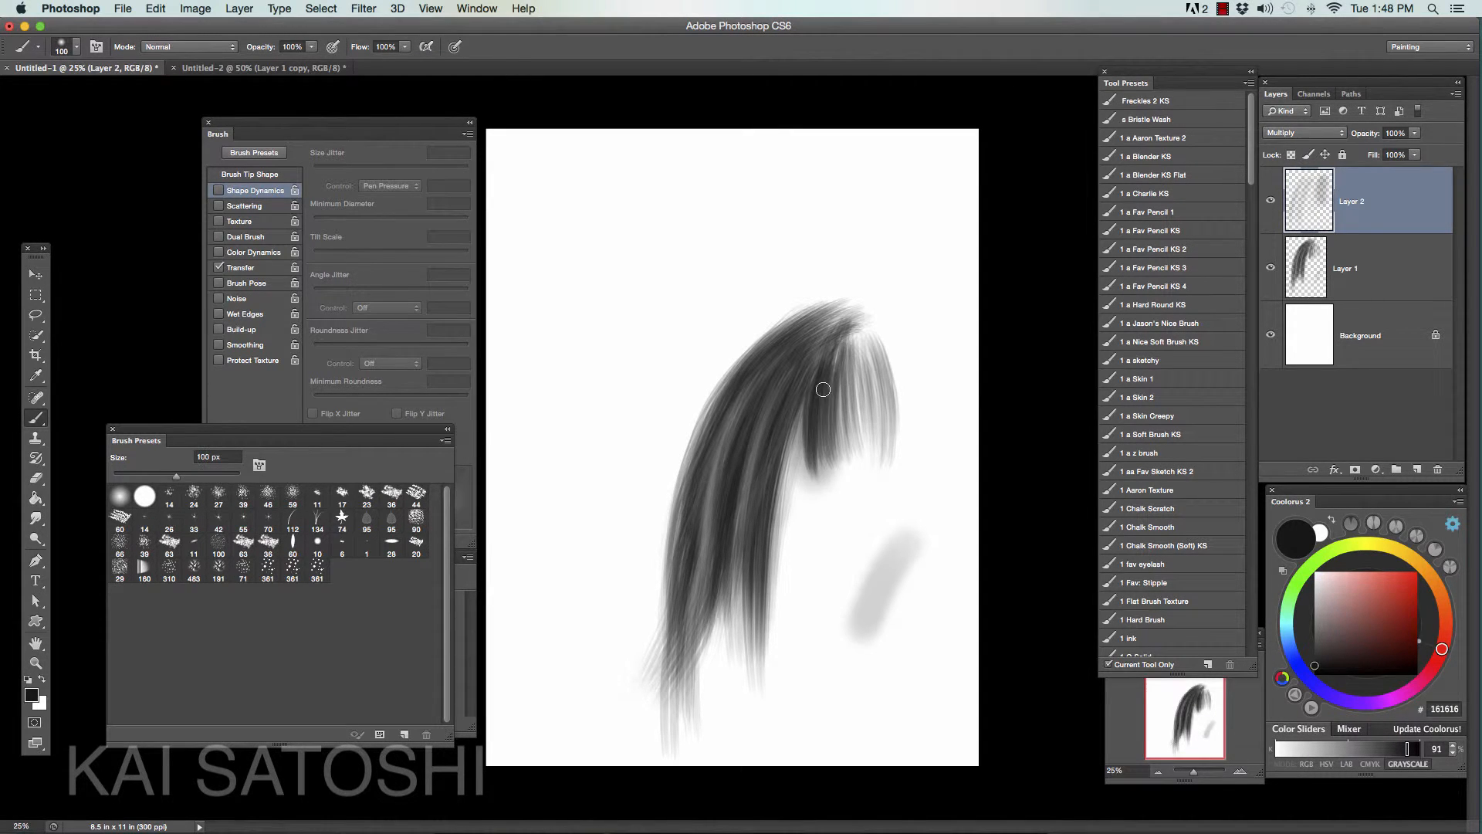
{"action": "left_click_drag", "start_coordinate": [821, 384], "coordinate": [825, 469]}
{"action": "key", "text": "bracketleft"}
{"action": "key", "text": "bracketleft"}
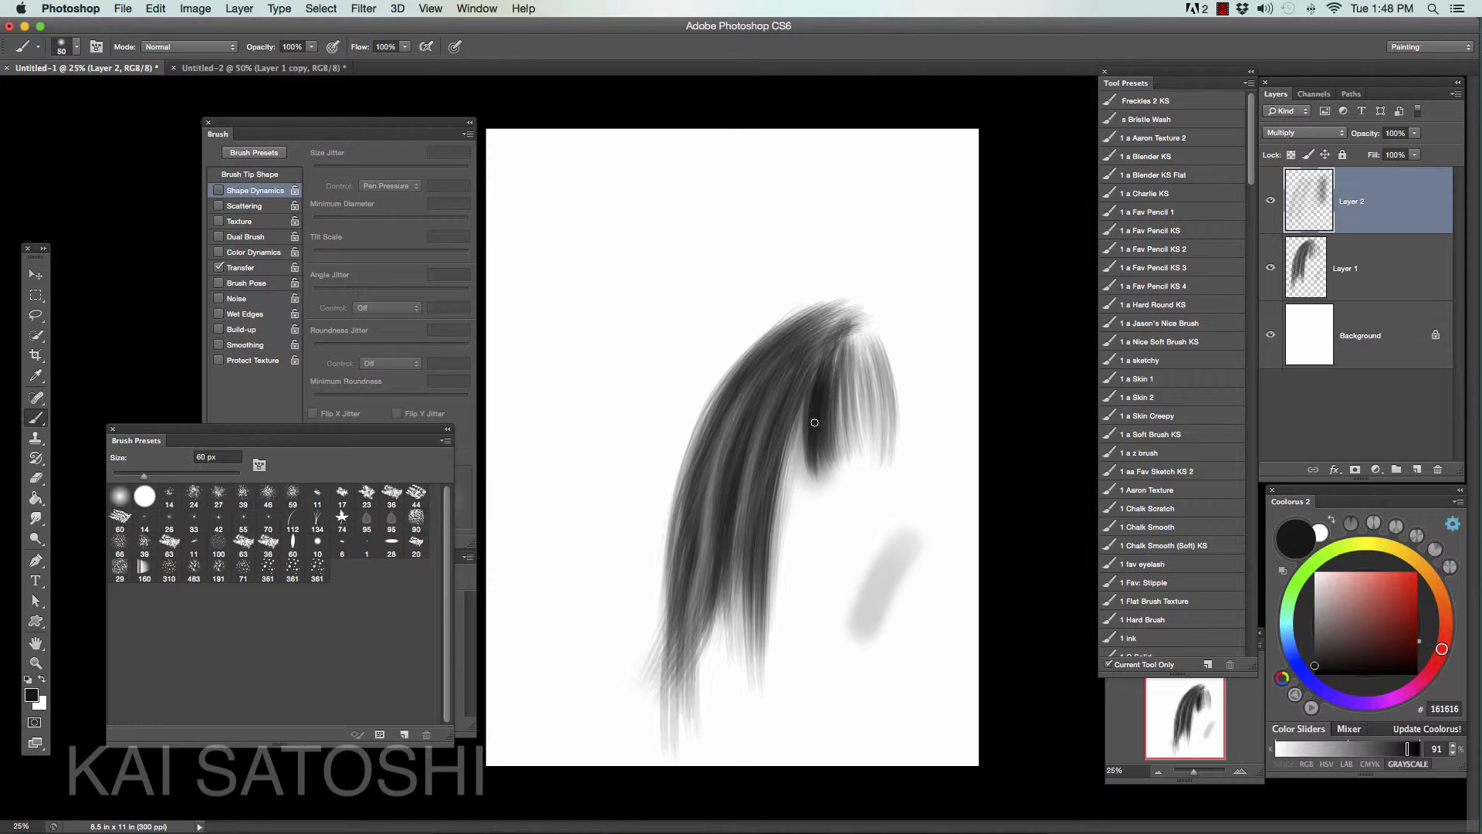
{"action": "key", "text": "bracketleft"}
{"action": "key", "text": "bracketleft"}
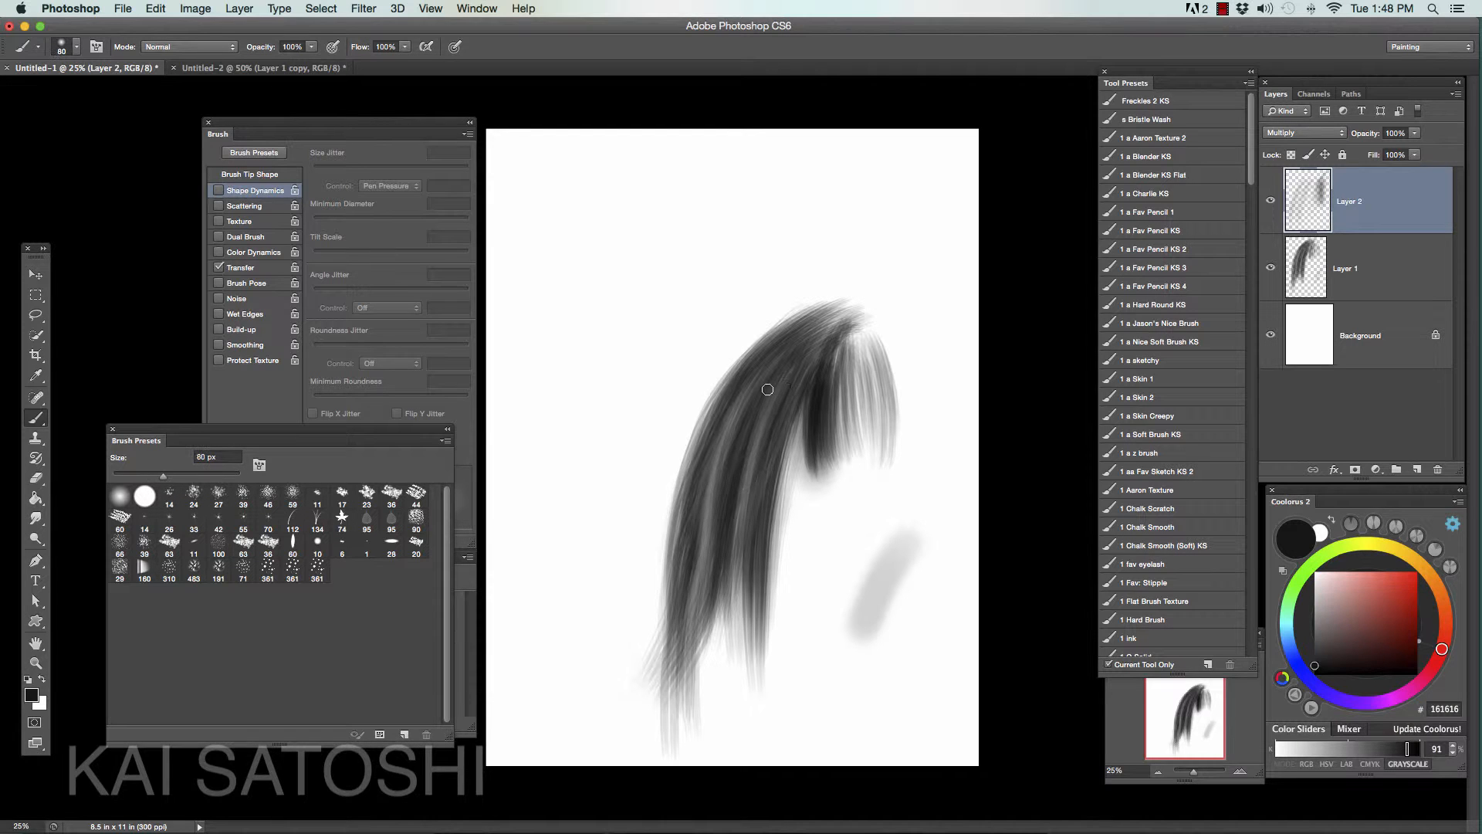
- Enlarge the brush to 100 px, shade down the lock's outer left edge, and increase the brush to 150 px
{"action": "key", "text": "bracketright"}
{"action": "key", "text": "bracketright"}
{"action": "left_click_drag", "start_coordinate": [714, 402], "coordinate": [682, 626]}
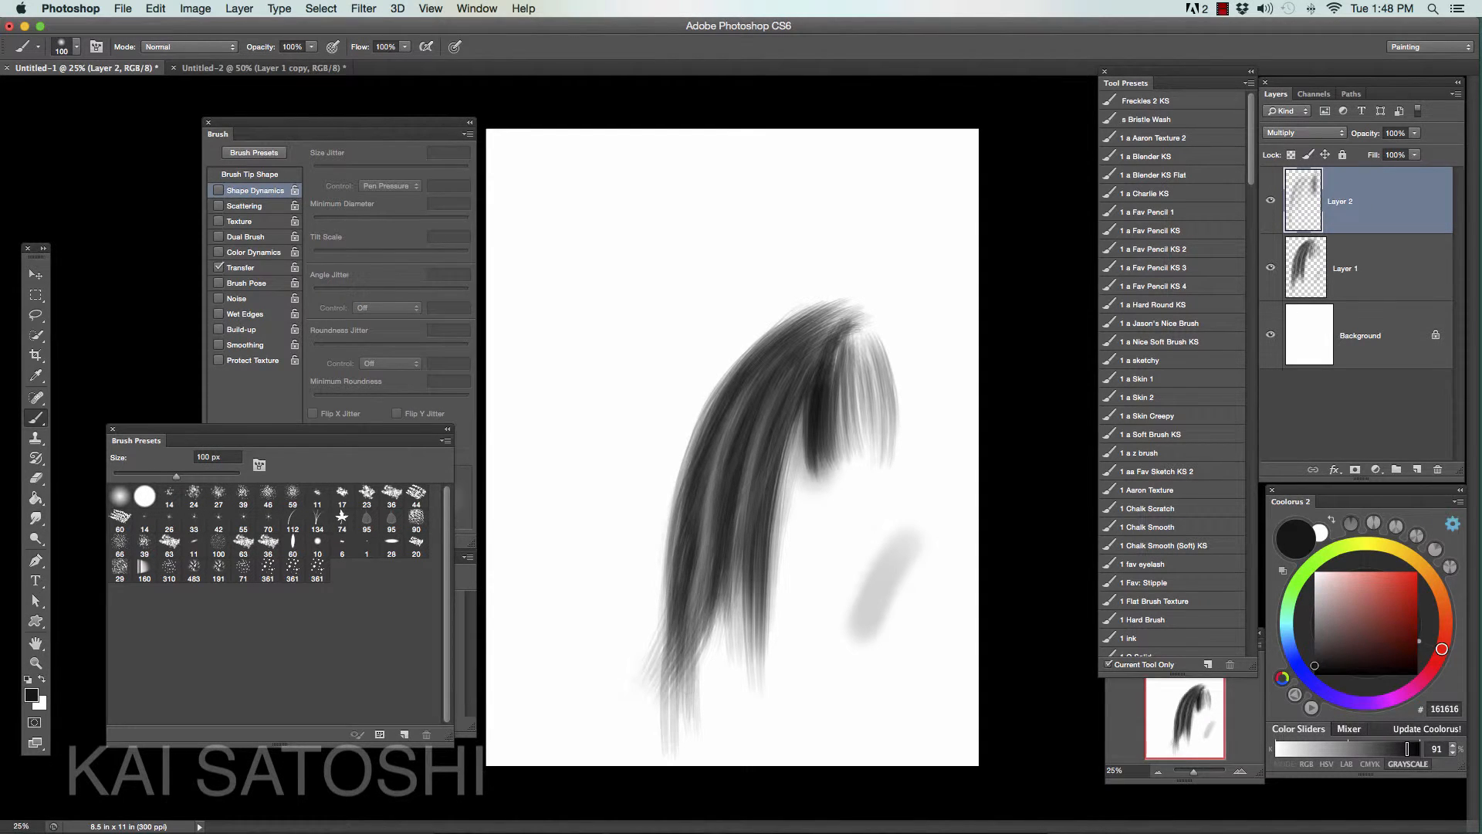
{"action": "key", "text": "bracketright"}
{"action": "key", "text": "bracketright"}
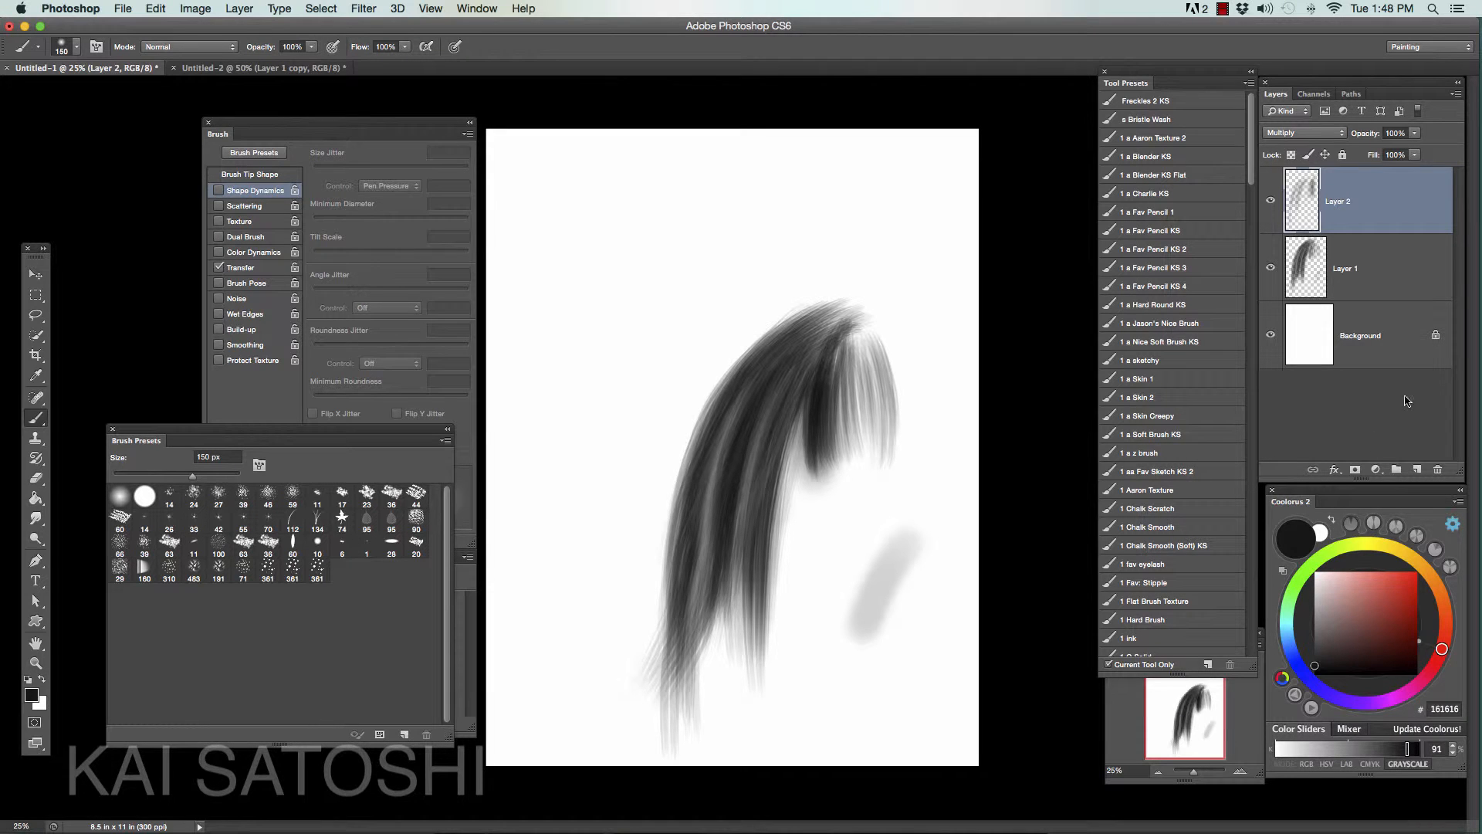
- Add another layer on top in Overlay blend mode and choose light gray BFBFBF as the paint color
{"action": "left_click", "coordinate": [1416, 469]}
{"action": "left_click", "coordinate": [1304, 133]}
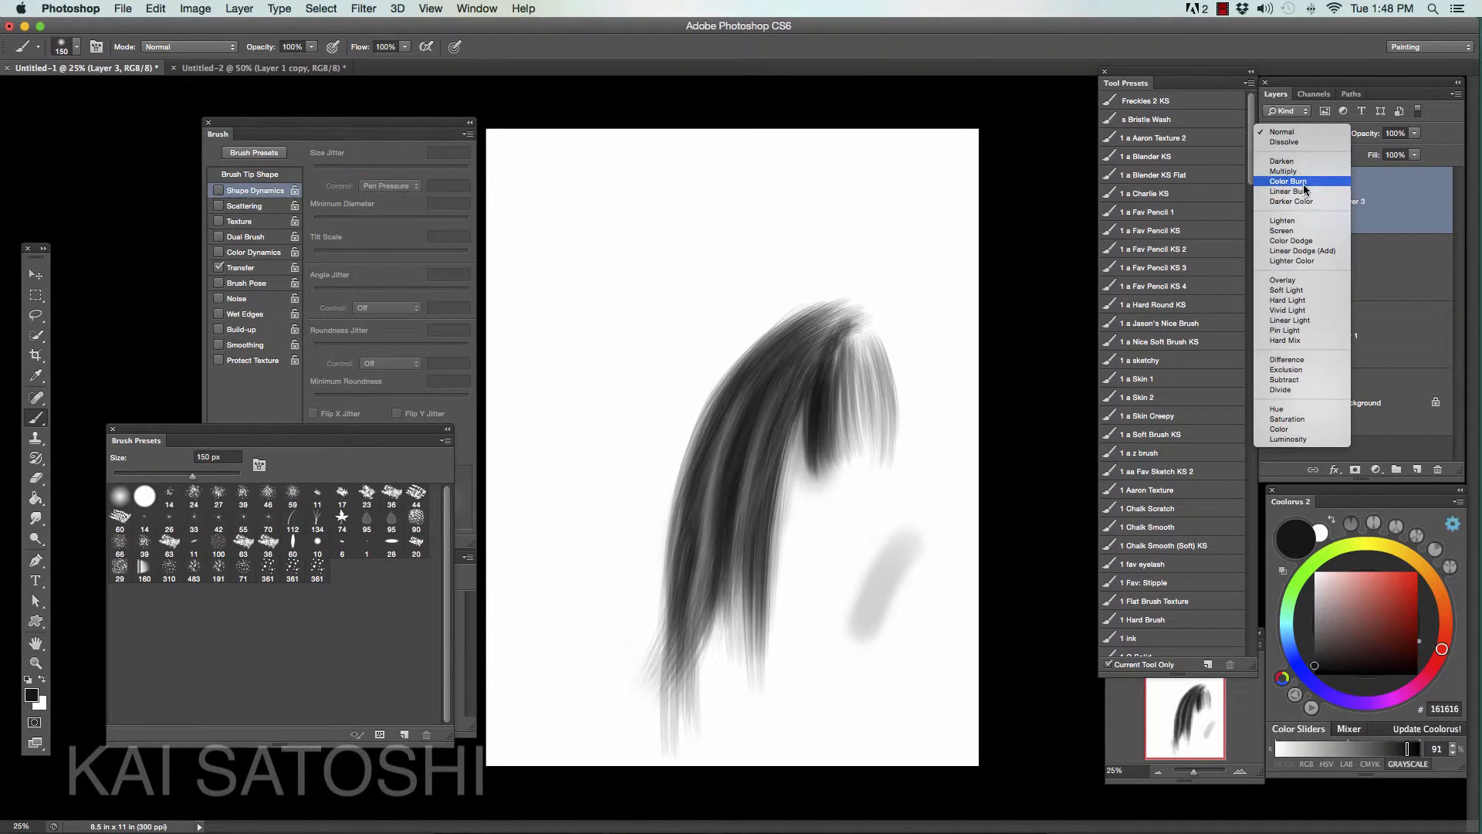
{"action": "left_click", "coordinate": [1283, 279]}
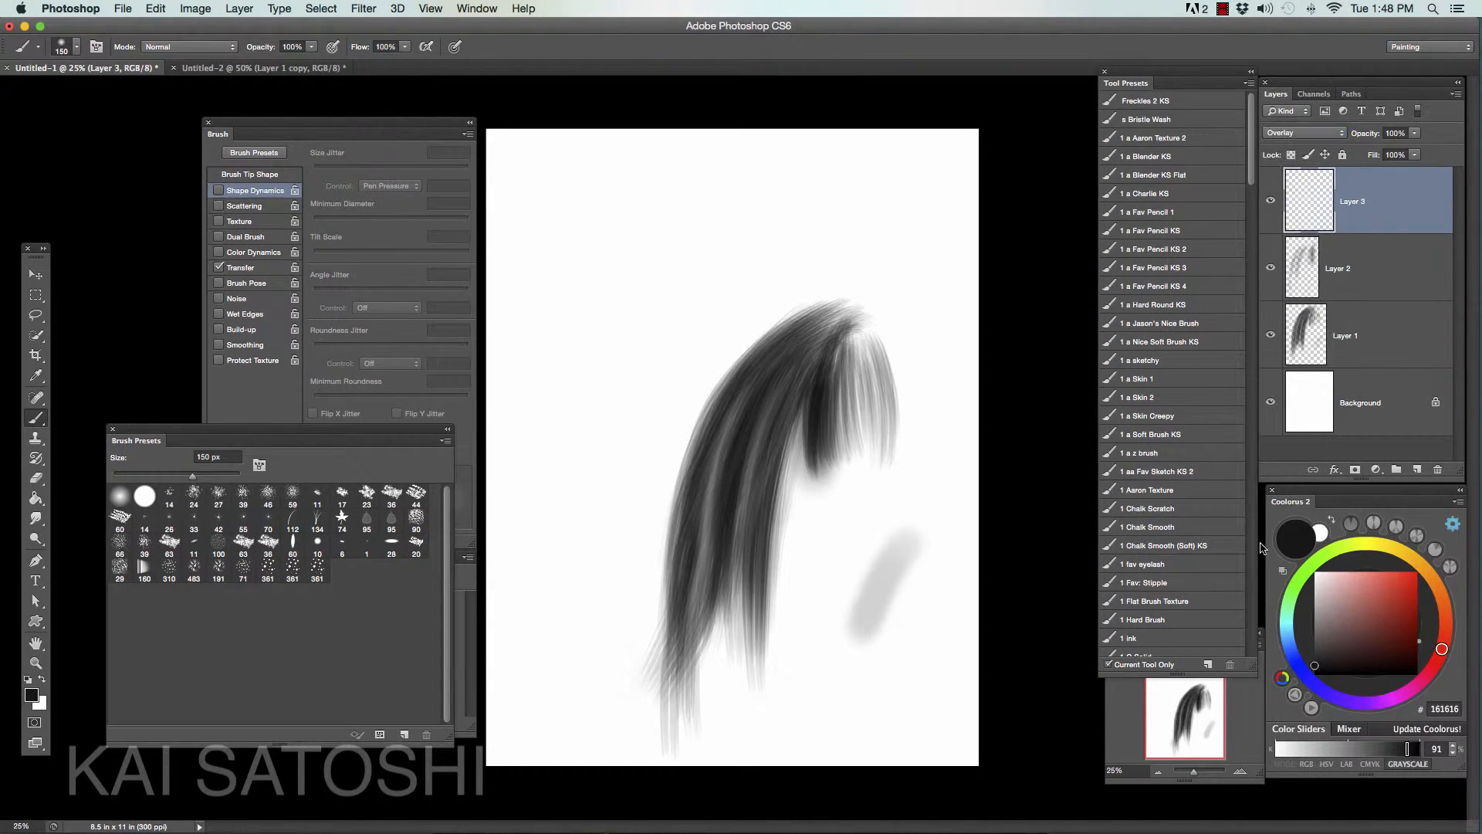
{"action": "left_click_drag", "start_coordinate": [1325, 614], "coordinate": [1314, 597]}
- Paint light gray highlight strokes down the middle of the lock, reducing the brush from 150 px to 125 px
{"action": "mouse_move", "coordinate": [802, 371]}
{"action": "left_mouse_down"}
{"action": "mouse_move", "coordinate": [746, 524]}
{"action": "mouse_move", "coordinate": [797, 388]}
{"action": "mouse_move", "coordinate": [758, 574]}
{"action": "left_mouse_up"}
{"action": "left_click_drag", "start_coordinate": [770, 443], "coordinate": [750, 557]}
{"action": "key", "text": "["}
{"action": "left_click_drag", "start_coordinate": [759, 388], "coordinate": [707, 553]}
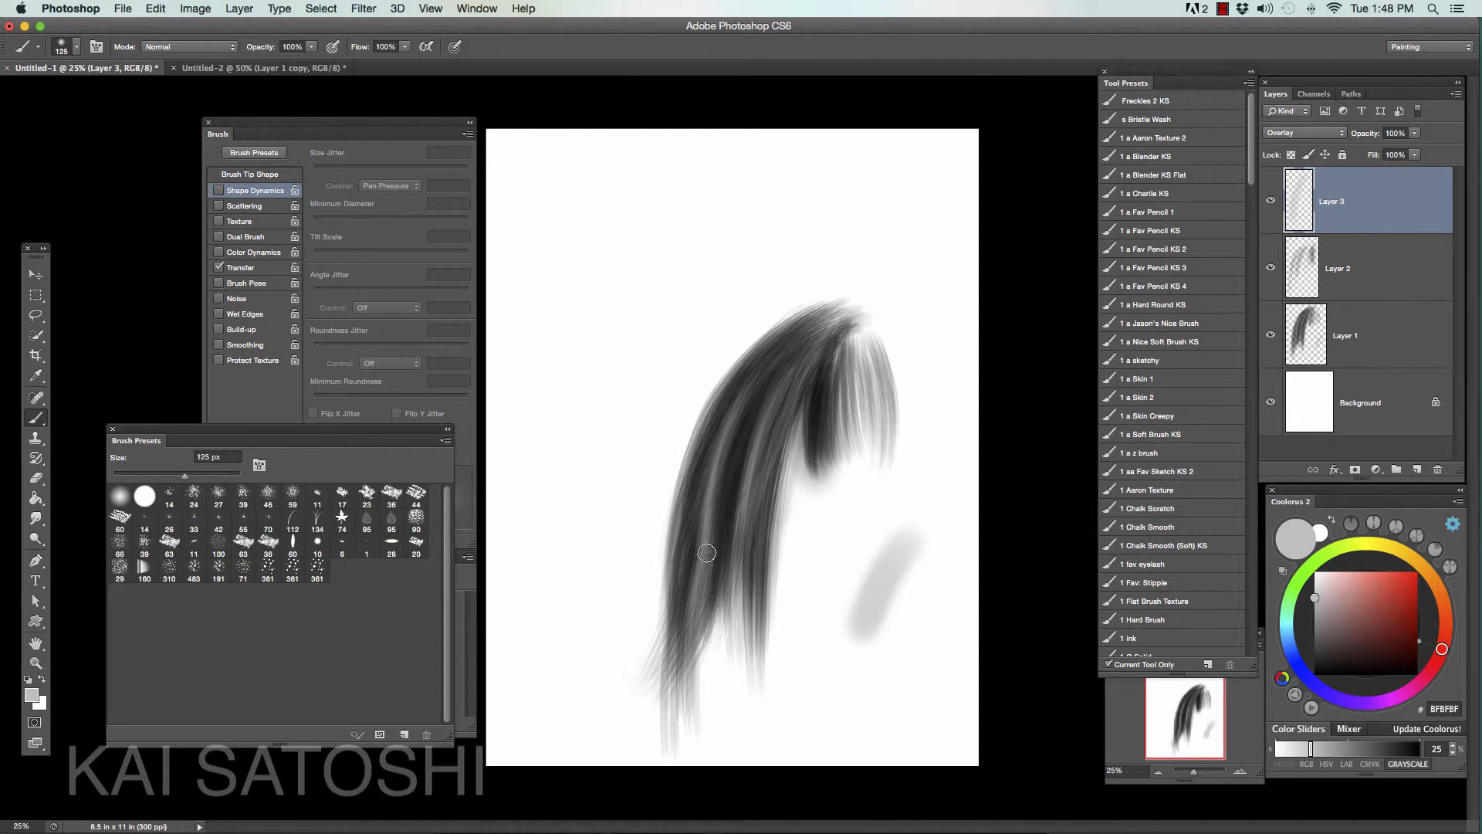
- Highlight the upper curve of the lock while reducing the brush to 70 px, and enlarge the brush to 175 px
{"action": "left_click_drag", "start_coordinate": [790, 355], "coordinate": [719, 499]}
{"action": "key", "text": "["}
{"action": "left_click_drag", "start_coordinate": [816, 335], "coordinate": [699, 432]}
{"action": "key", "text": "["}
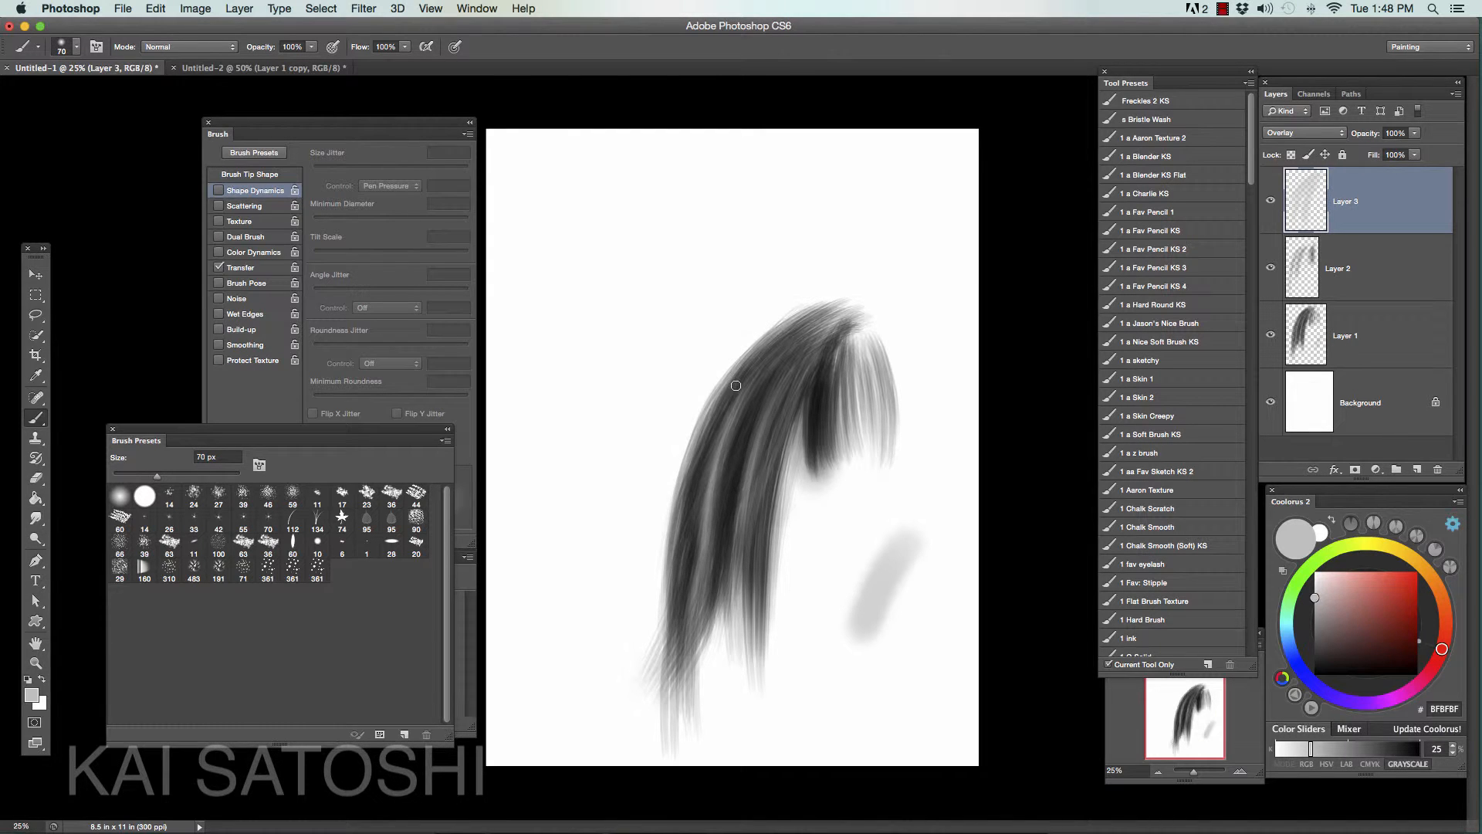
{"action": "key", "text": "bracketright"}
{"action": "key", "text": "bracketright"}
{"action": "key", "text": "bracketright"}
{"action": "key", "text": "bracketright"}
{"action": "key", "text": "bracketright"}
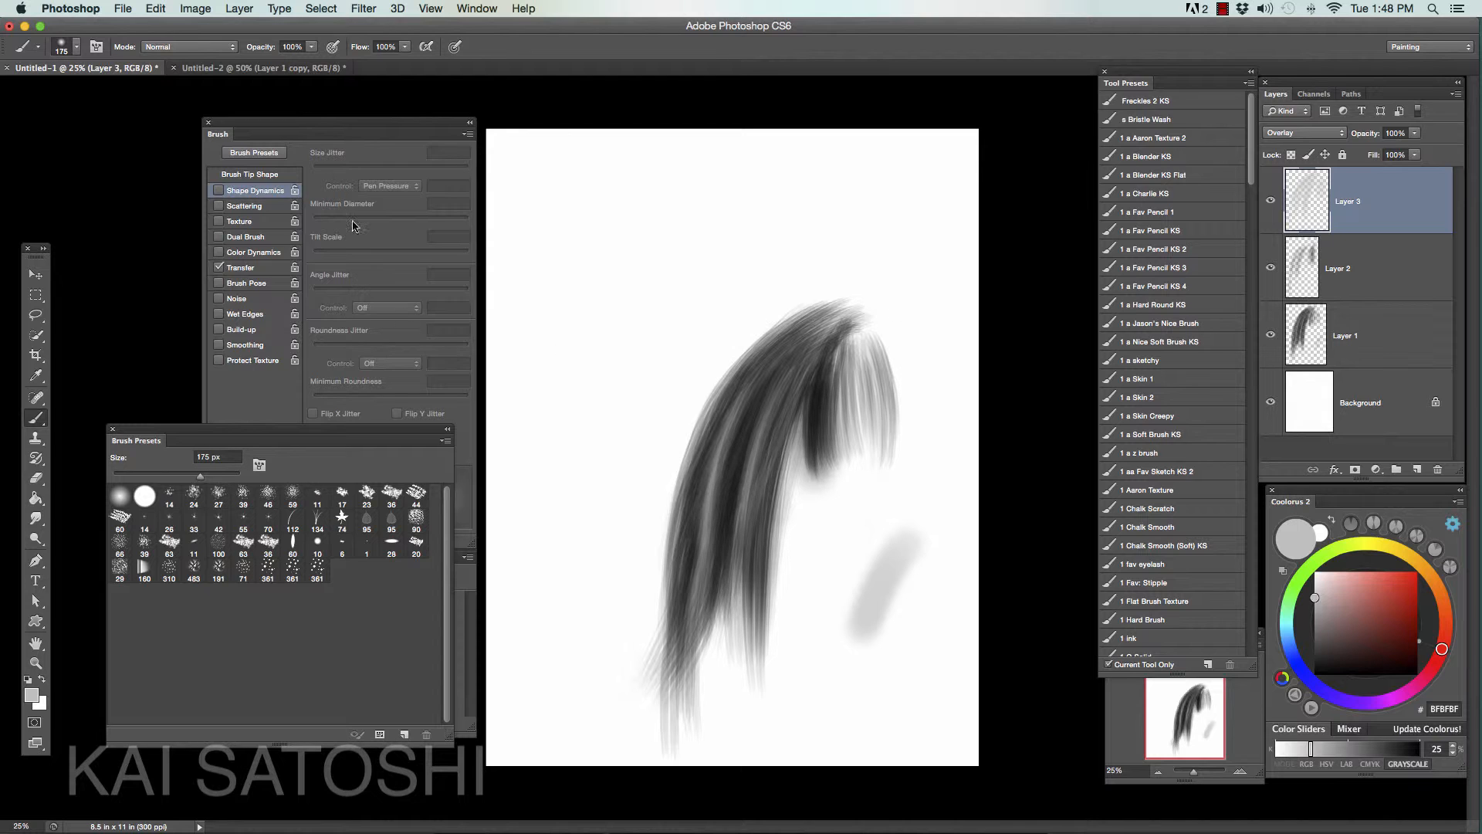
- In Untitled-2, select the separate three-dot cluster with a rectangular marquee and define it as a brush preset named "h"
{"action": "left_click", "coordinate": [263, 68]}
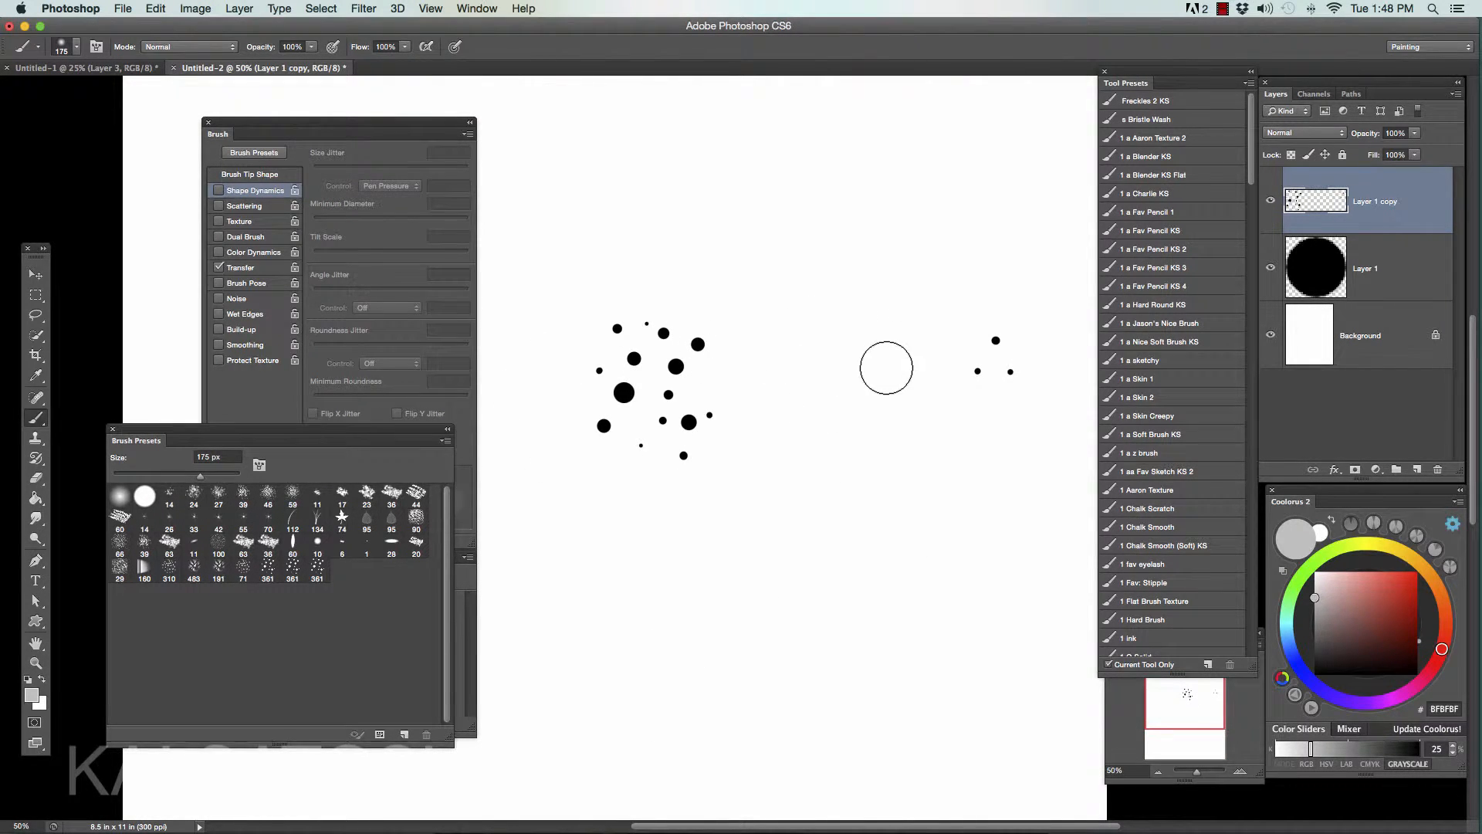
{"action": "left_click", "coordinate": [35, 295]}
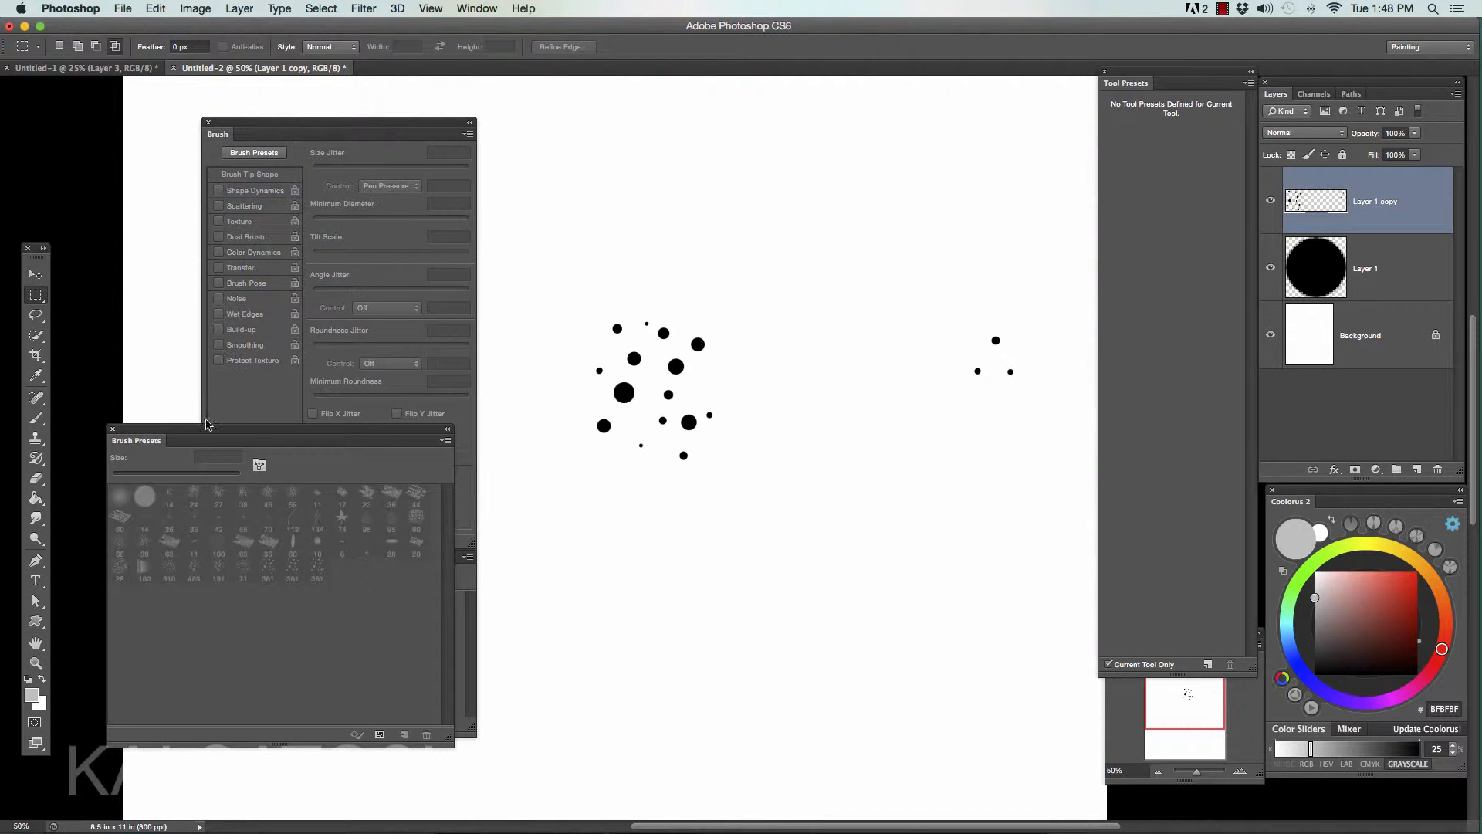
{"action": "mouse_move", "coordinate": [952, 300]}
{"action": "left_mouse_down"}
{"action": "mouse_move", "coordinate": [993, 390]}
{"action": "mouse_move", "coordinate": [1033, 406]}
{"action": "left_mouse_up"}
{"action": "left_click", "coordinate": [157, 9]}
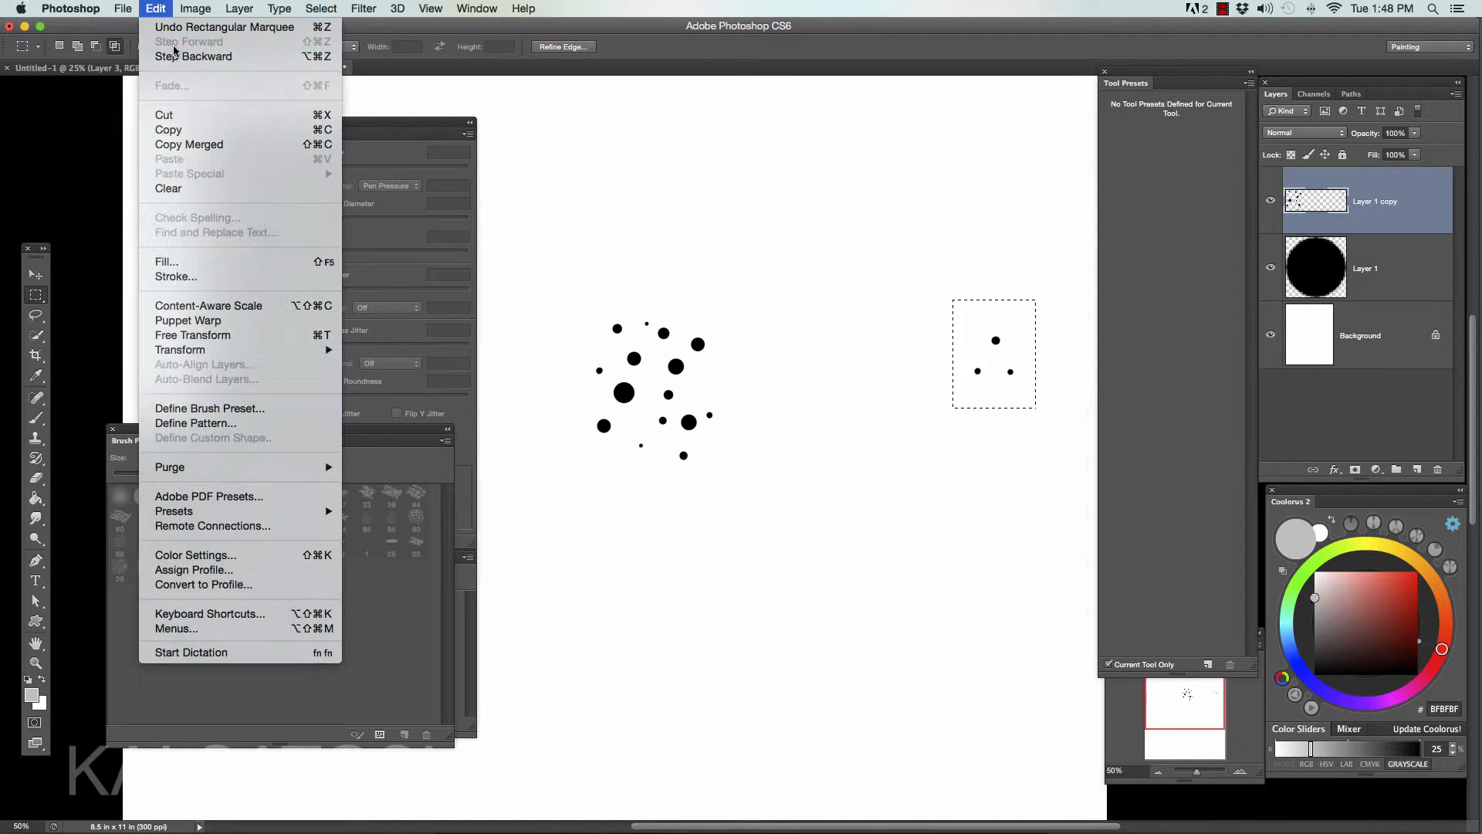
{"action": "left_click", "coordinate": [232, 407]}
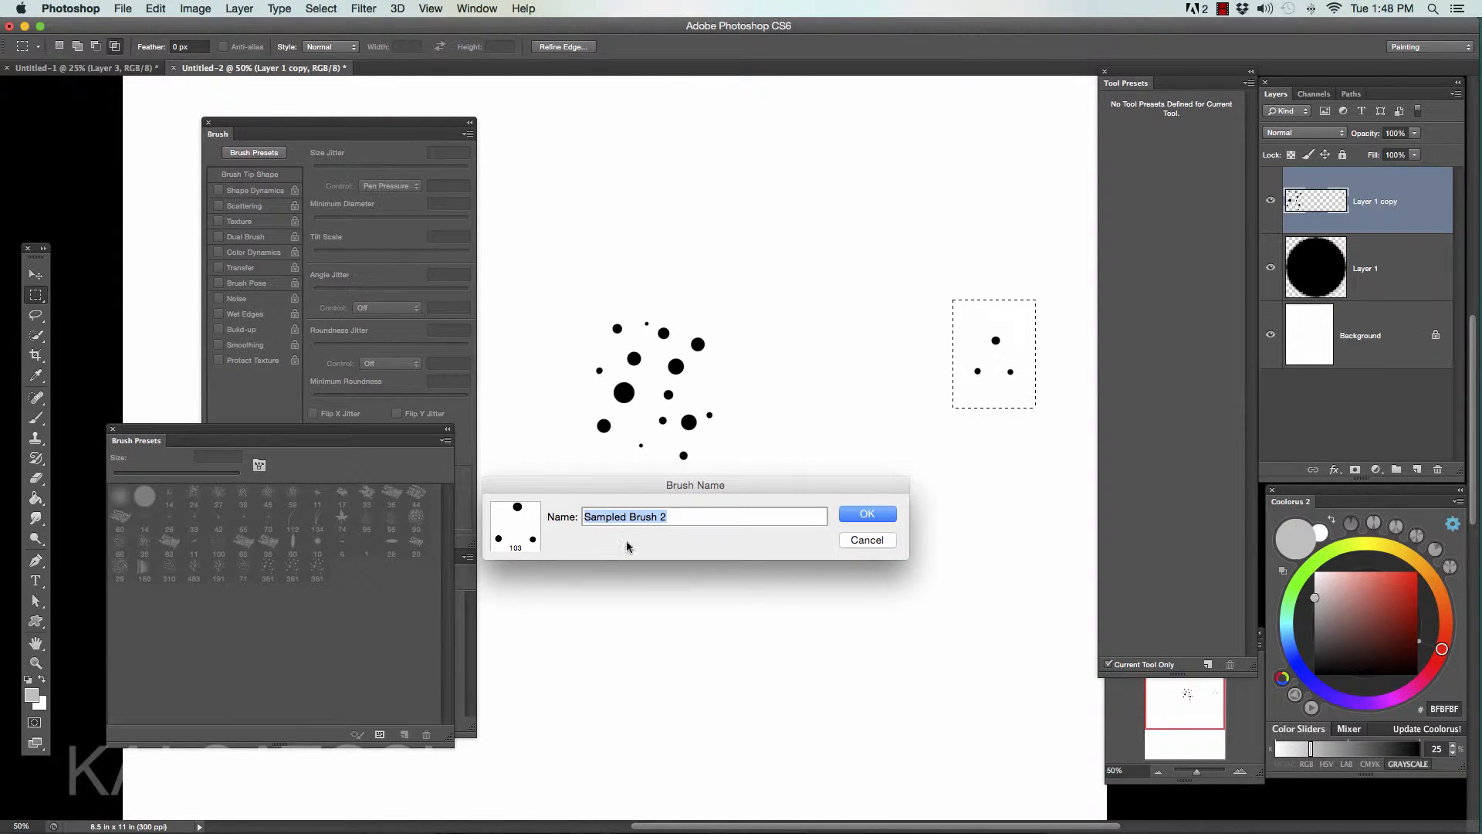
{"action": "type", "text": "hair"}
{"action": "left_click", "coordinate": [867, 515]}
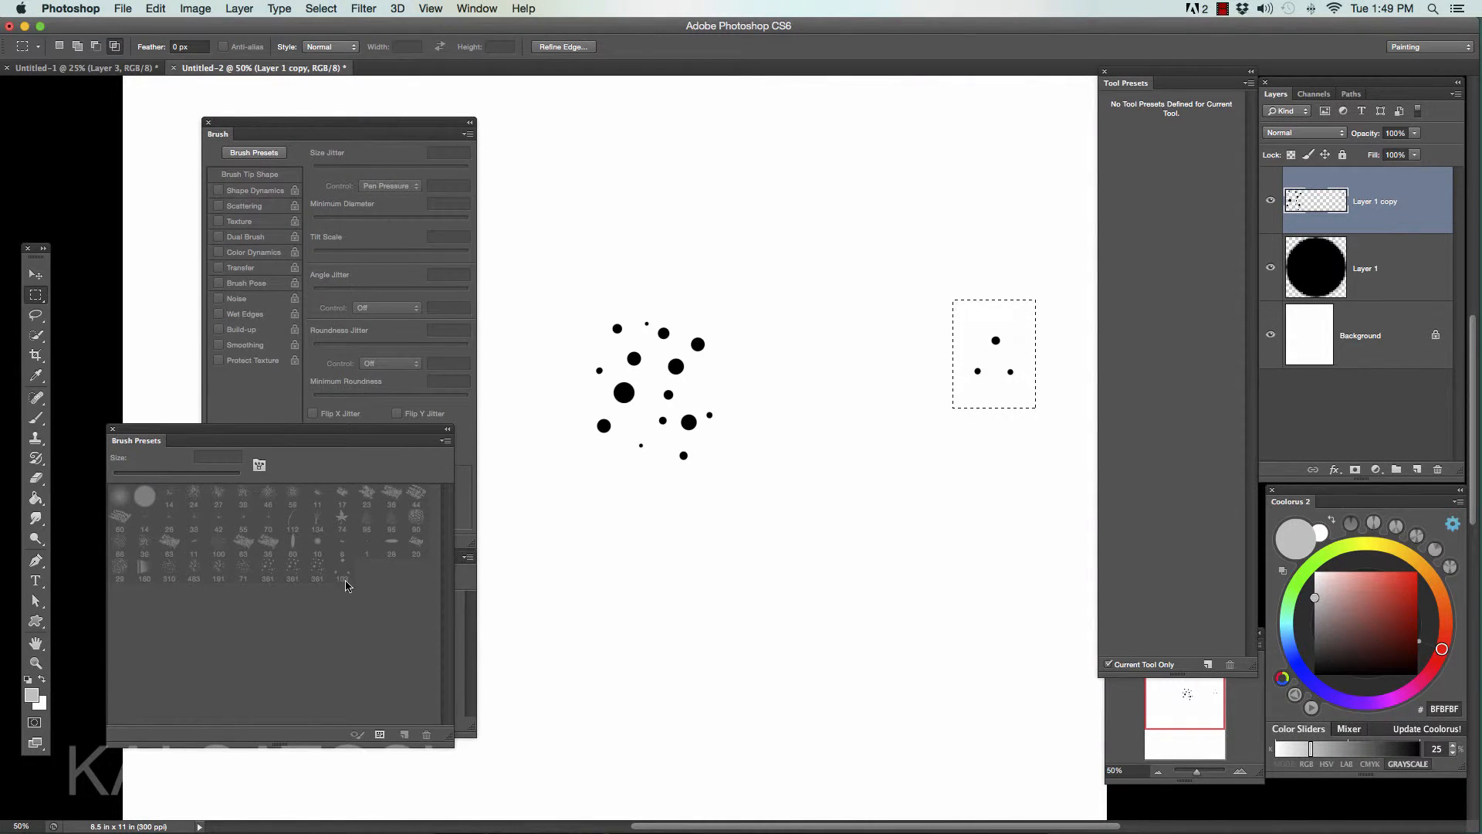
- Activate the Brush tool with the new 103 px three-dot brush and reset the colors to the default black
{"action": "key", "text": "b"}
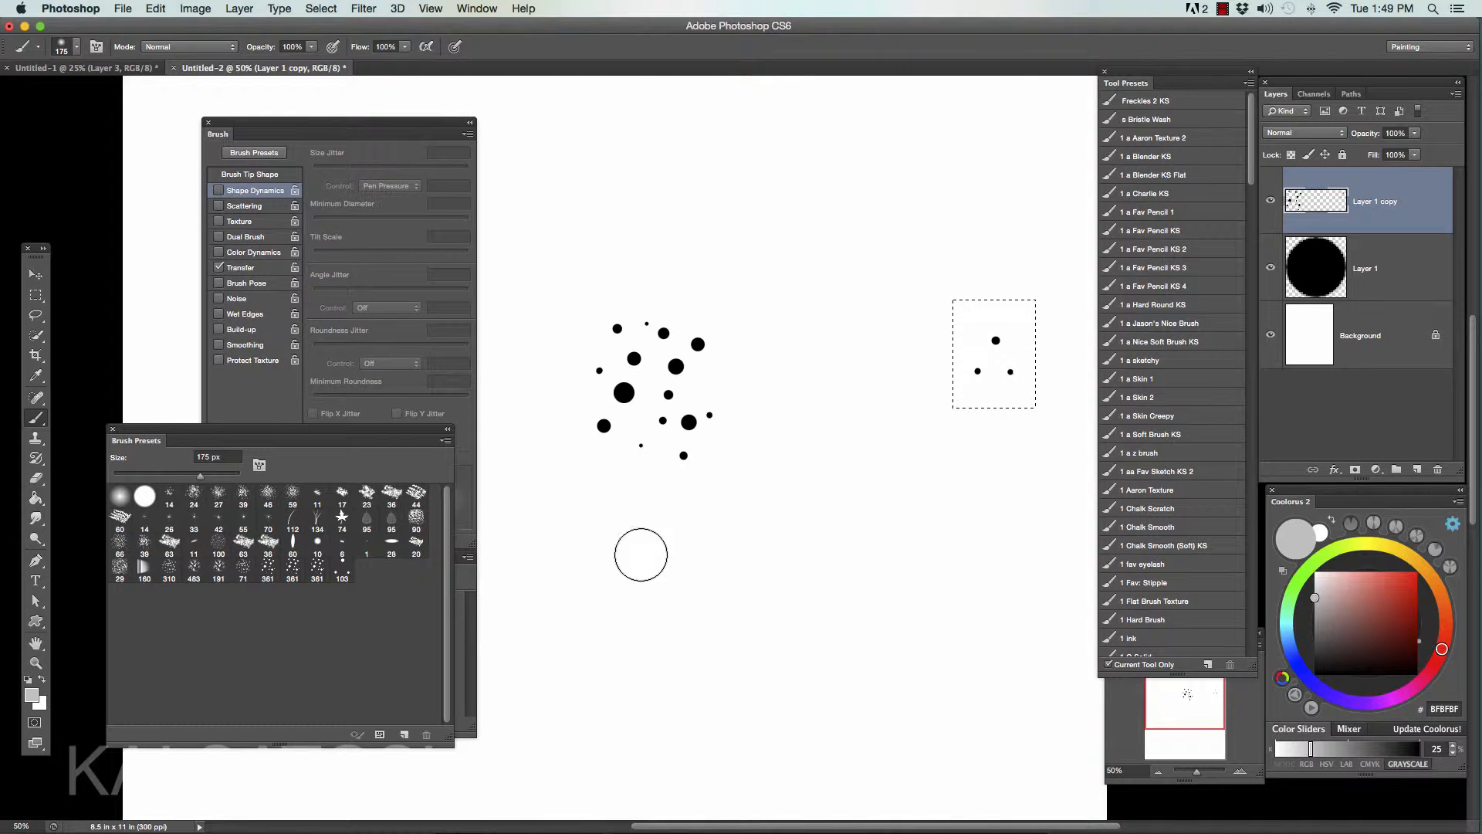
{"action": "left_click", "coordinate": [344, 570]}
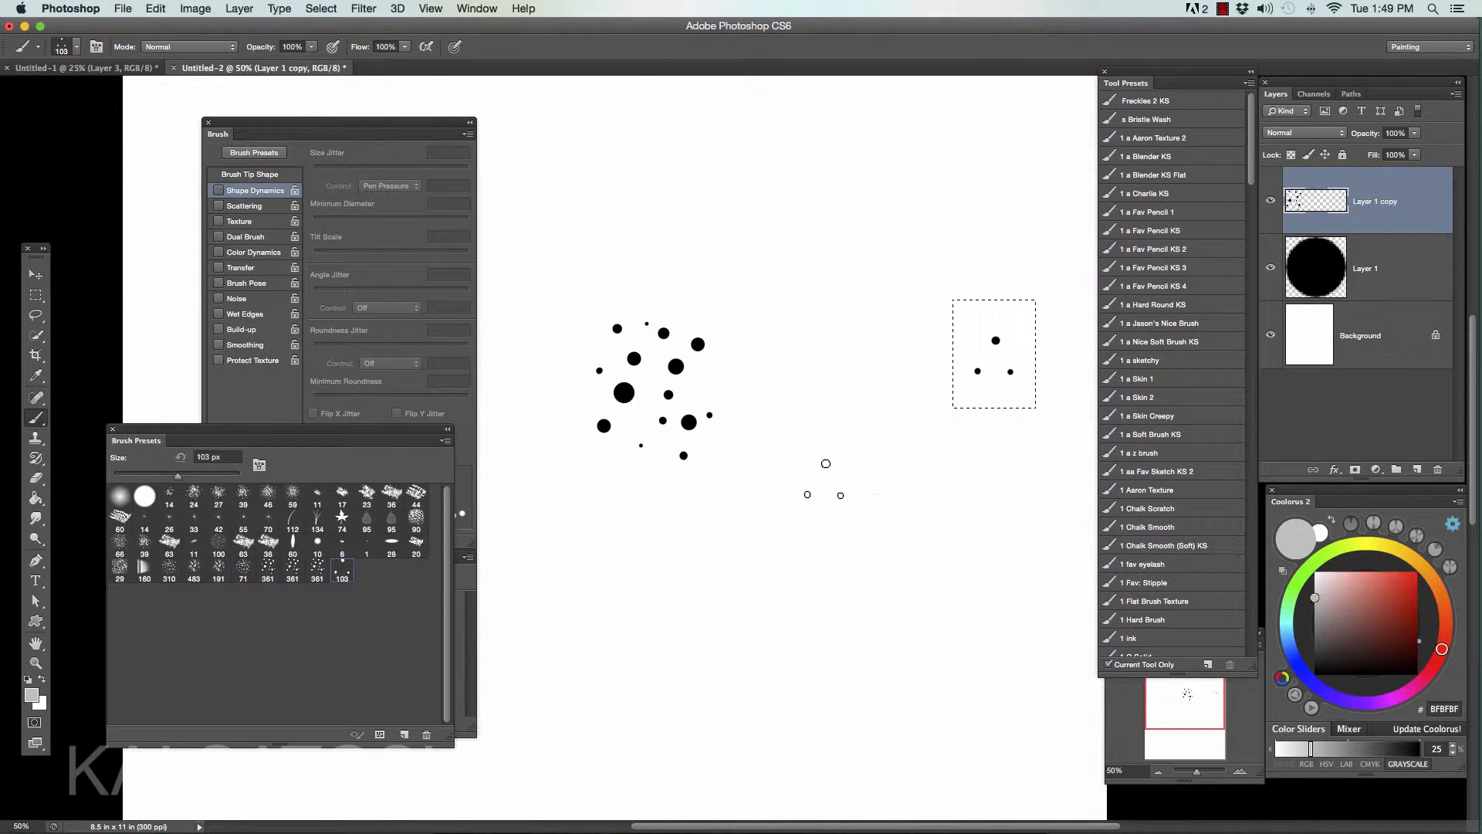
{"action": "key", "text": "d"}
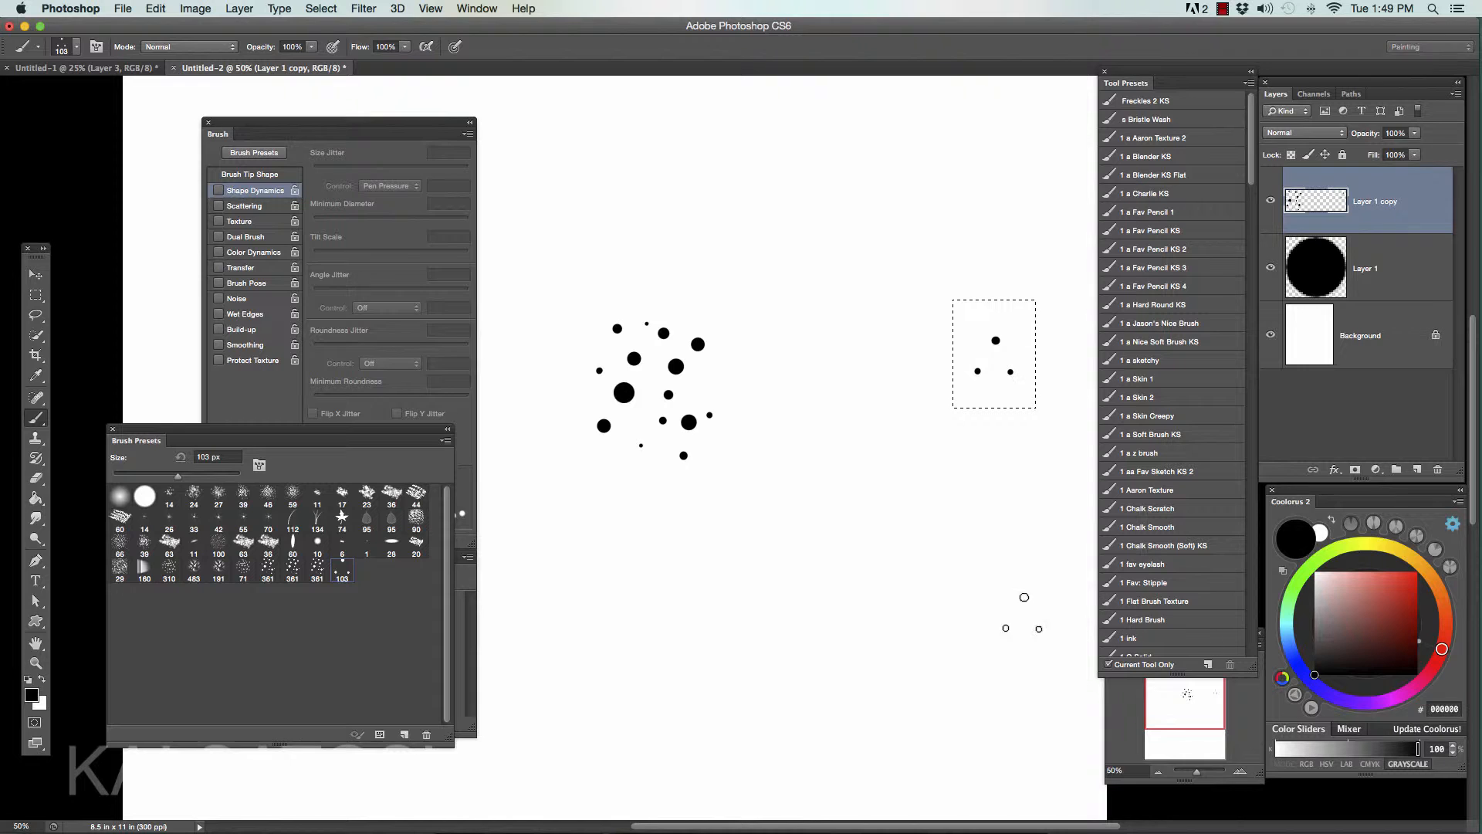
- Return to Untitled-1, try a stroke left of the lock, and add a new layer above Layer 3
{"action": "left_click", "coordinate": [116, 68]}
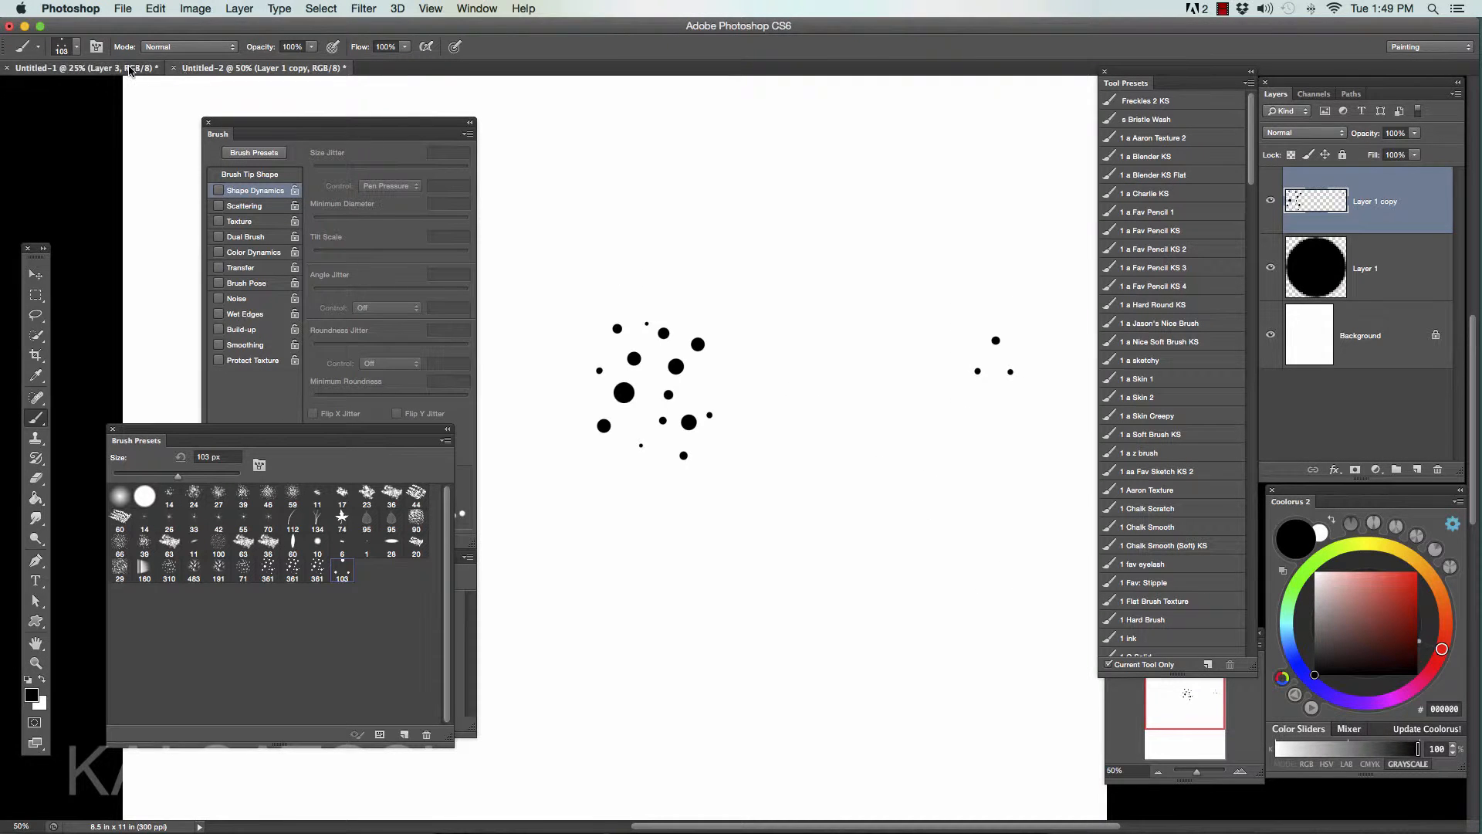
{"action": "left_click_drag", "start_coordinate": [620, 404], "coordinate": [581, 470]}
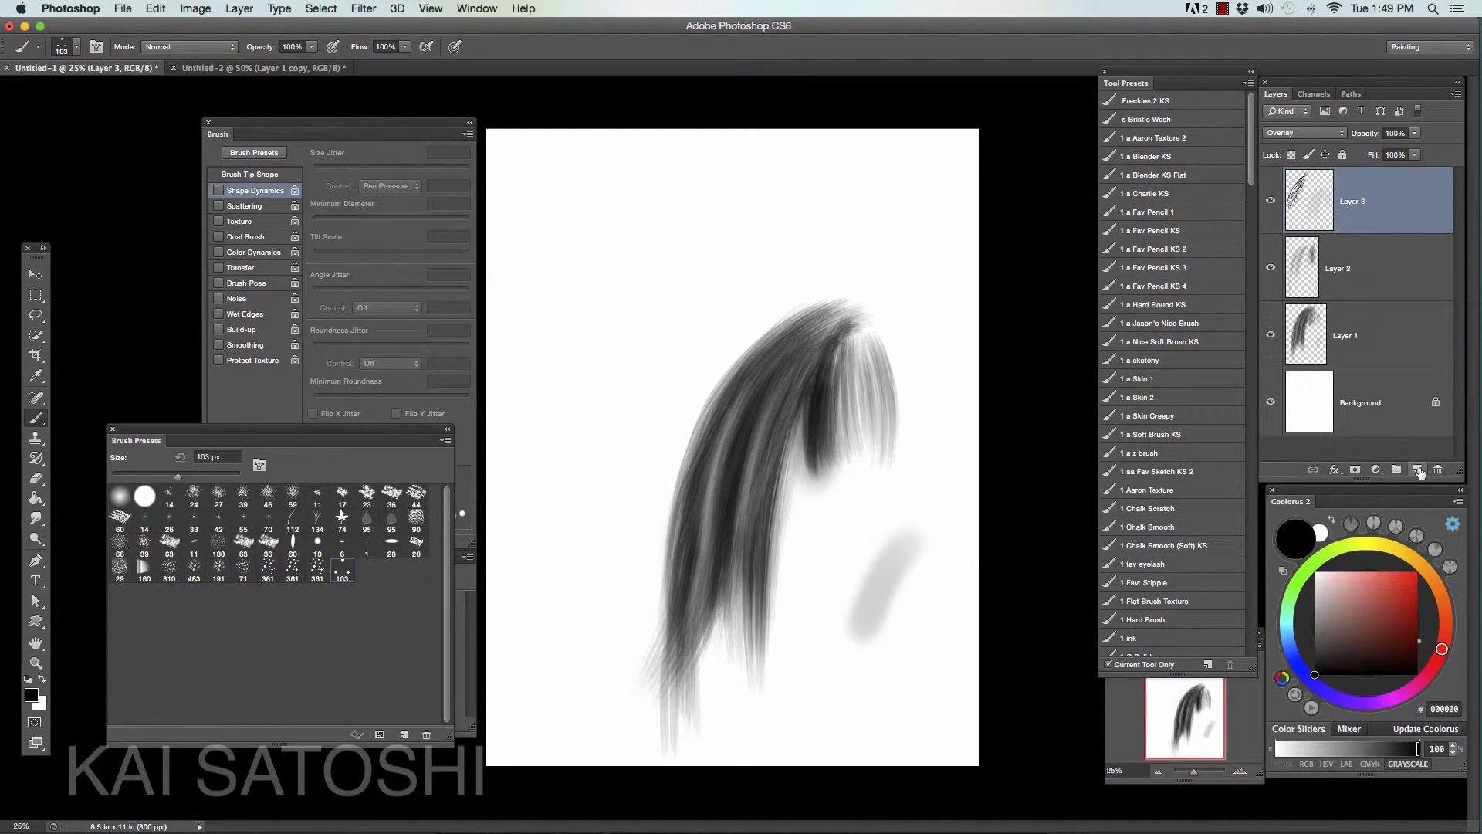
{"action": "left_click", "coordinate": [1417, 470]}
- Test long curved strokes with the three-dot brush at the upper left of the canvas, and undo them all
{"action": "left_click_drag", "start_coordinate": [670, 196], "coordinate": [579, 493]}
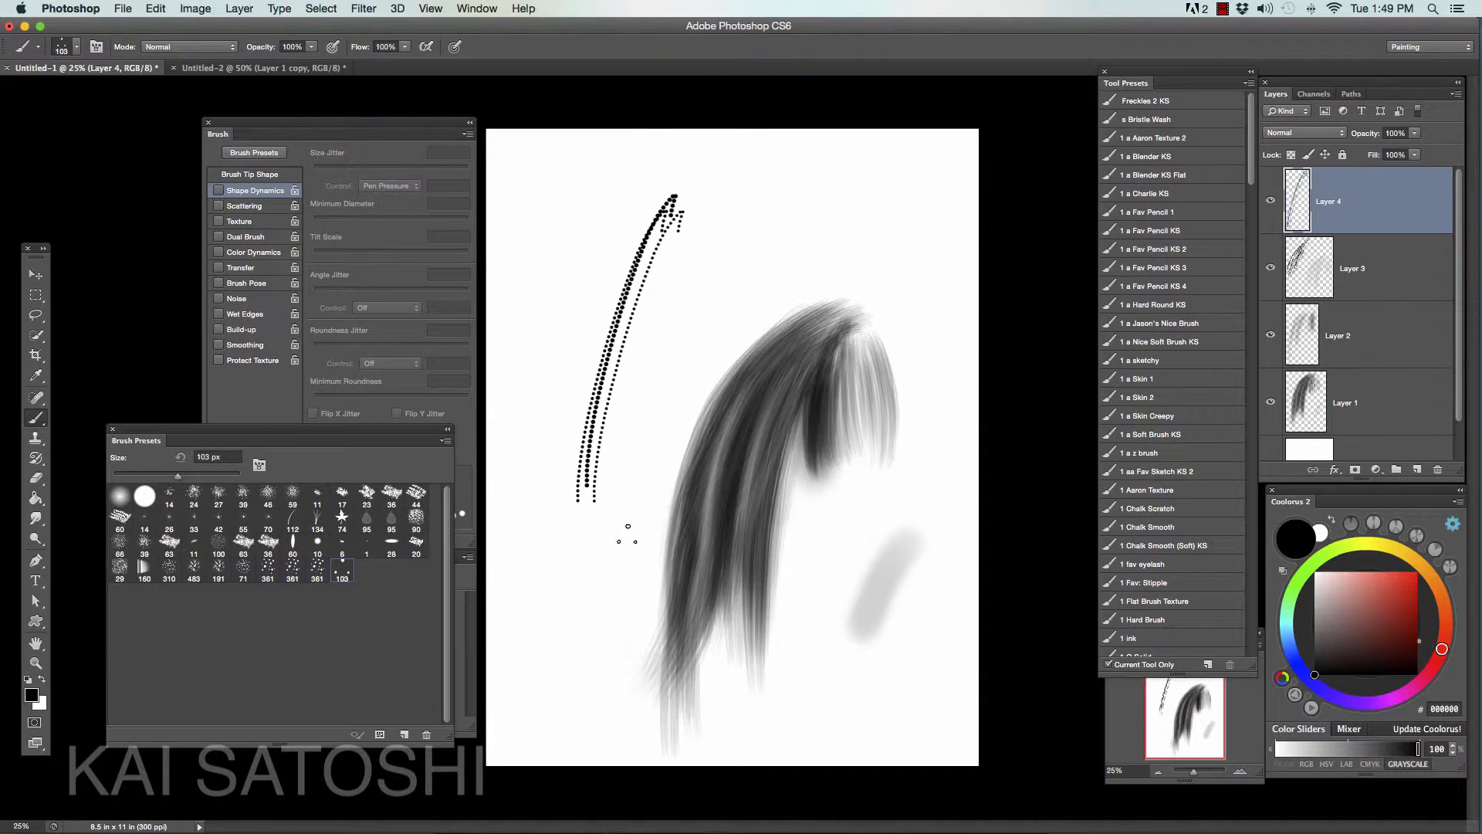
{"action": "key", "text": "super+z"}
{"action": "mouse_move", "coordinate": [670, 197]}
{"action": "left_mouse_down"}
{"action": "mouse_move", "coordinate": [602, 416]}
{"action": "mouse_move", "coordinate": [610, 483]}
{"action": "mouse_move", "coordinate": [594, 486]}
{"action": "left_mouse_up"}
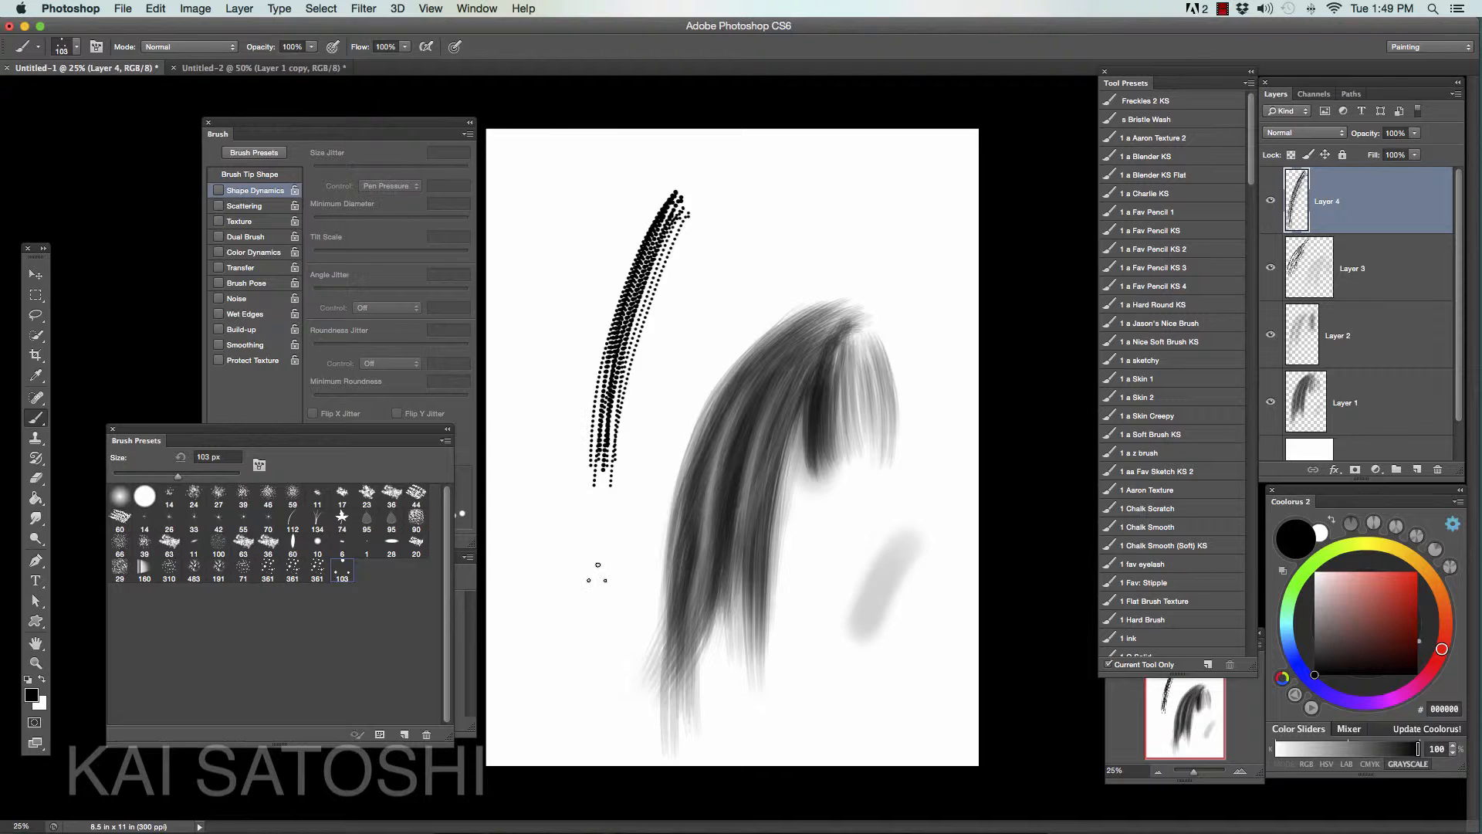
{"action": "key", "text": "super+alt+z"}
{"action": "key", "text": "super+alt+z"}
{"action": "key", "text": "super+alt+z"}
{"action": "key", "text": "super+alt+z"}
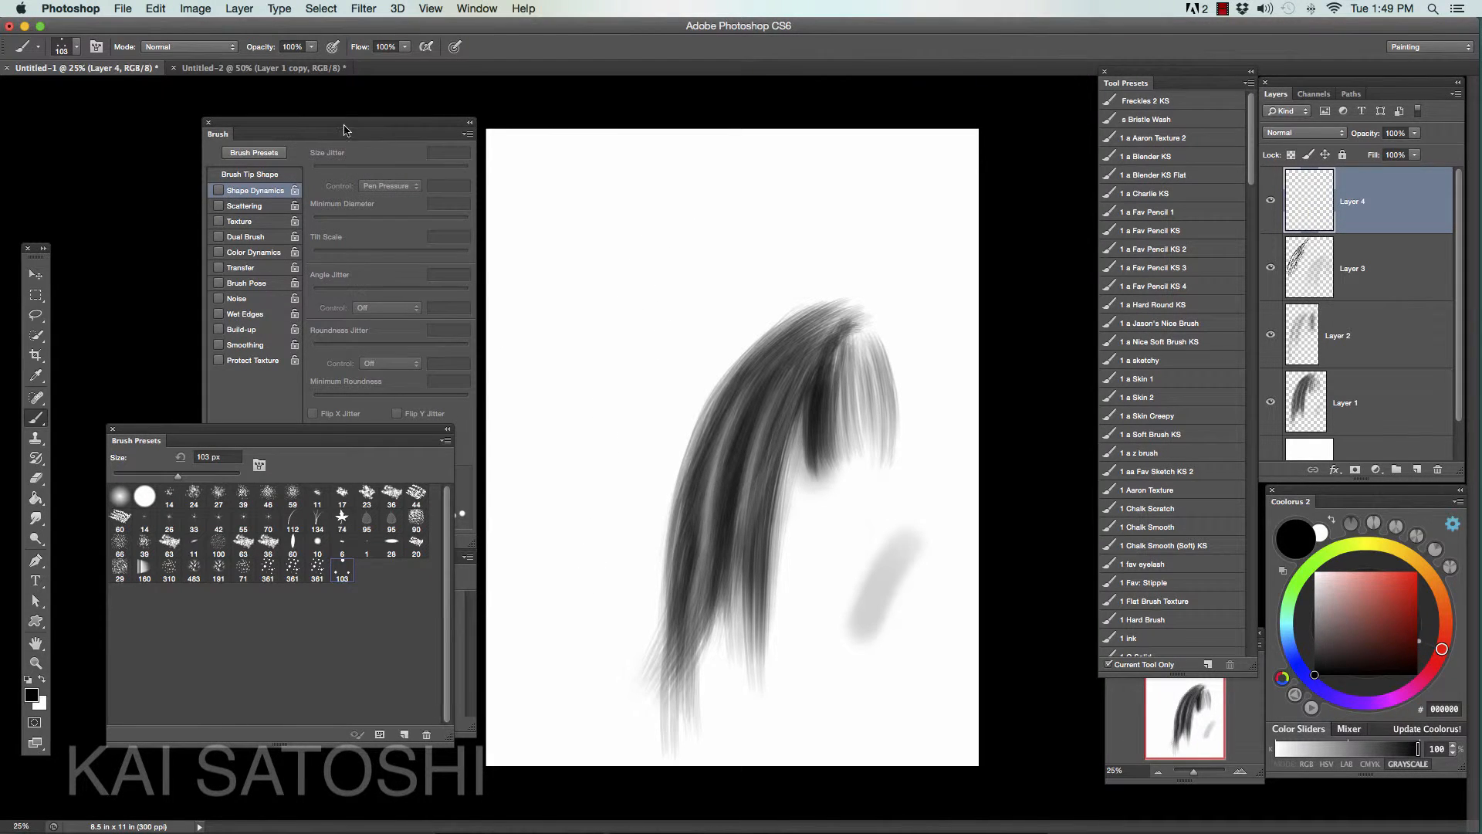
- Set the three-dot brush tip's spacing to 1%
{"action": "left_click_drag", "start_coordinate": [344, 129], "coordinate": [355, 118]}
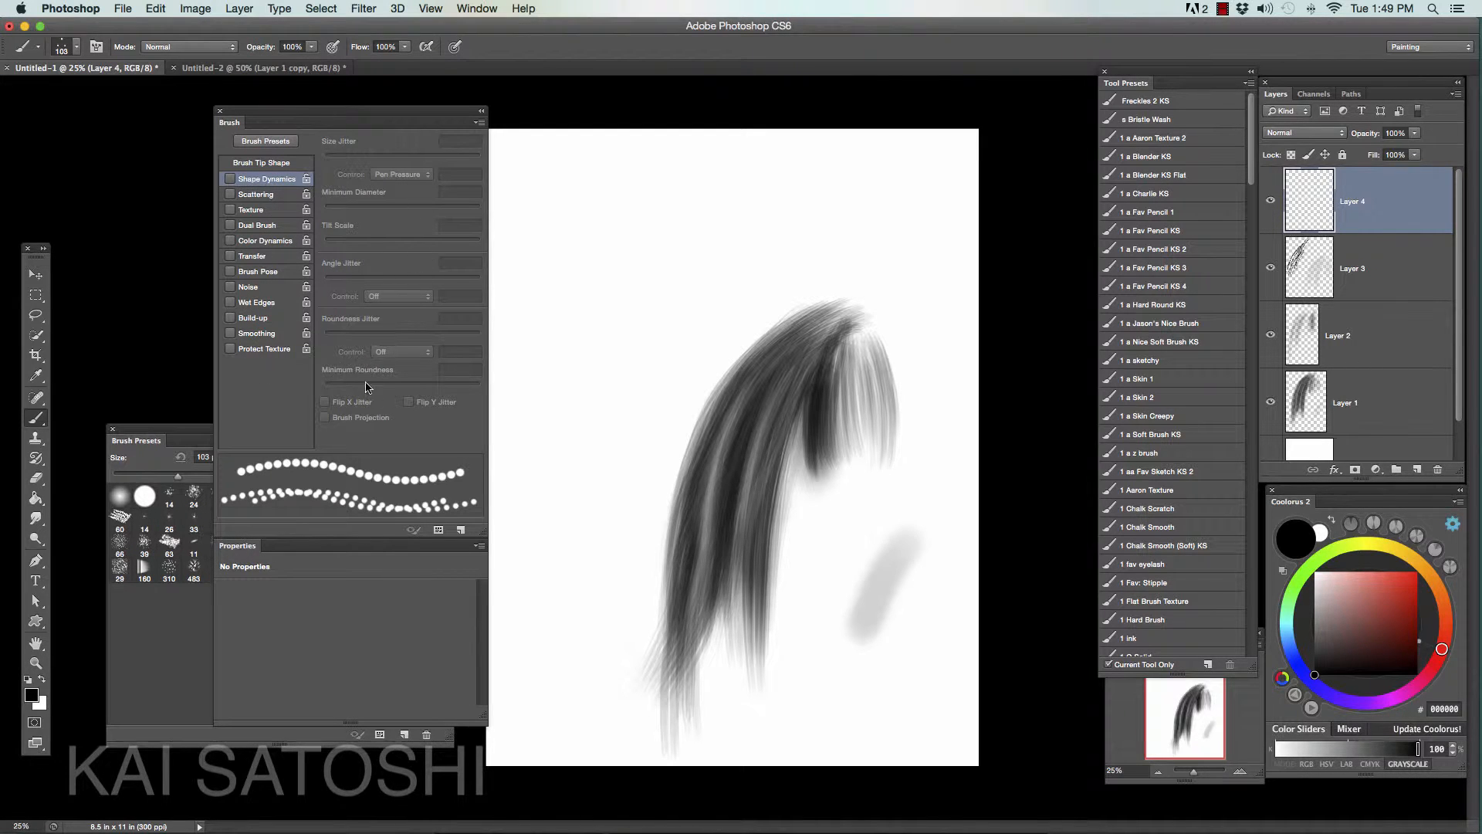
{"action": "left_click", "coordinate": [279, 164]}
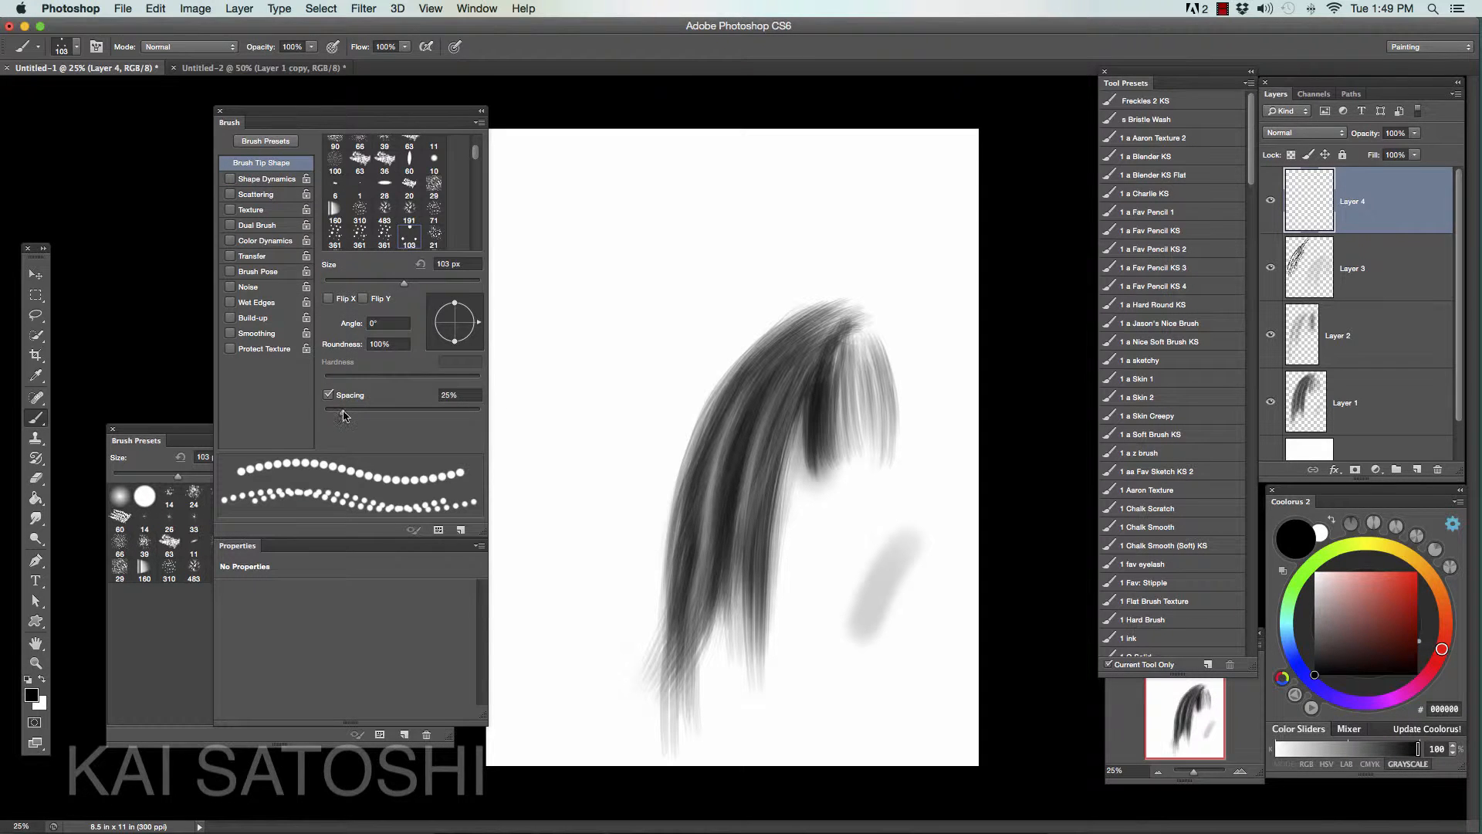
{"action": "left_click_drag", "start_coordinate": [342, 413], "coordinate": [303, 420]}
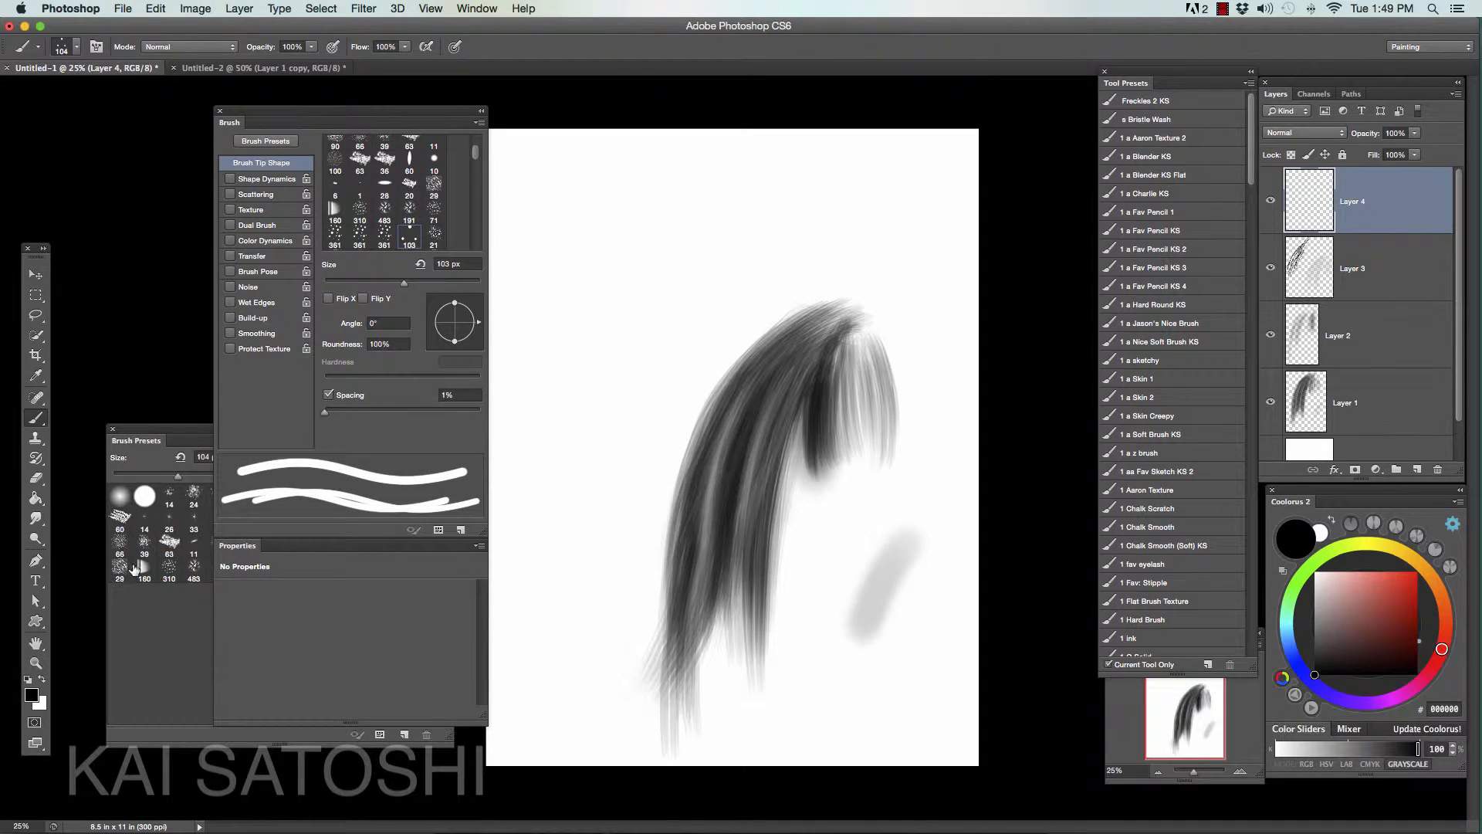
- Test the tightened spacing with two long black strokes left of the lock, and undo both
{"action": "mouse_move", "coordinate": [733, 184]}
{"action": "left_mouse_down"}
{"action": "mouse_move", "coordinate": [618, 378]}
{"action": "mouse_move", "coordinate": [552, 529]}
{"action": "left_mouse_up"}
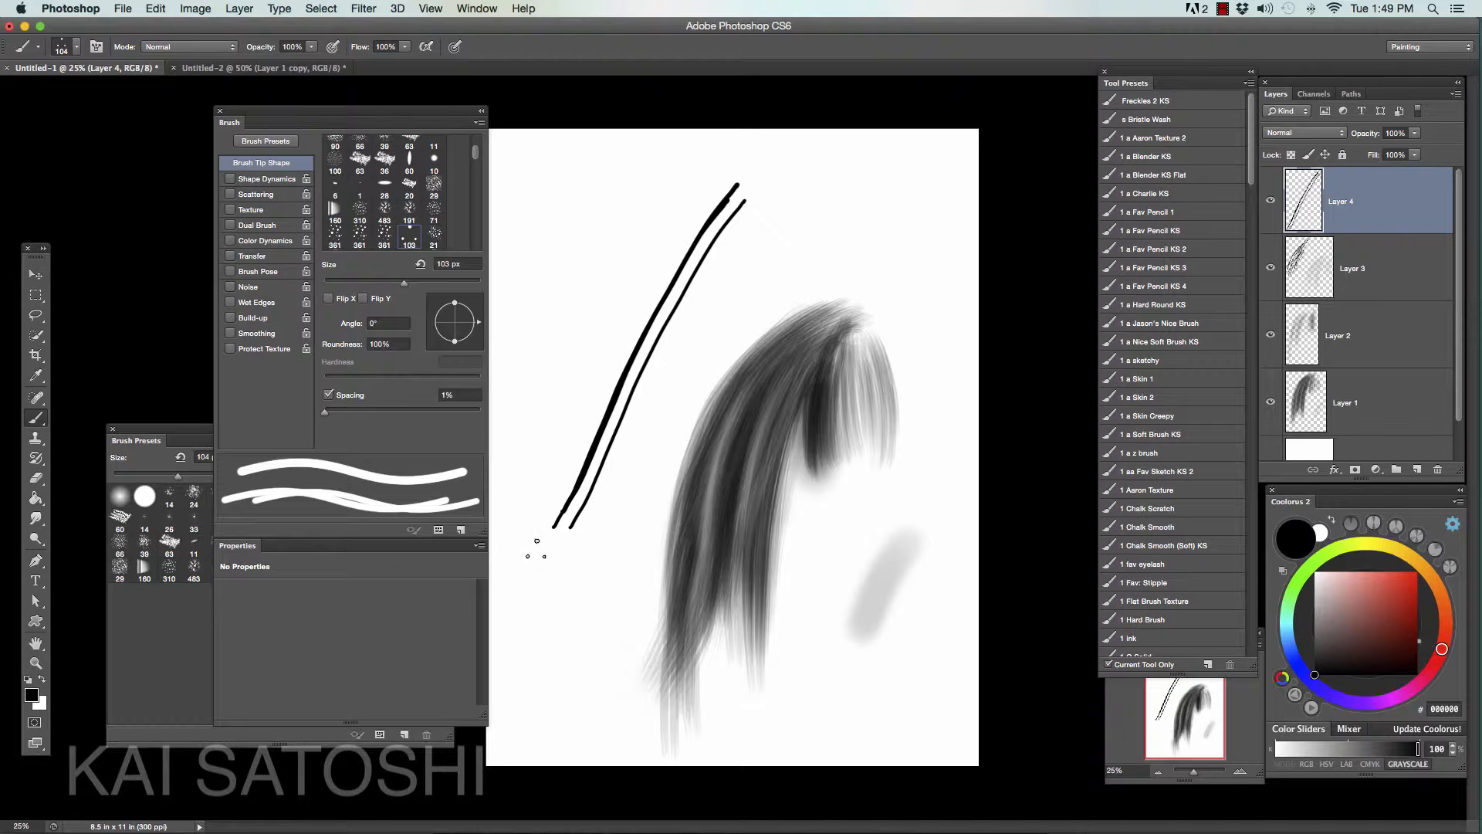
{"action": "key", "text": "super+z"}
{"action": "mouse_move", "coordinate": [656, 308]}
{"action": "left_mouse_down"}
{"action": "mouse_move", "coordinate": [632, 328]}
{"action": "mouse_move", "coordinate": [595, 647]}
{"action": "left_mouse_up"}
{"action": "key", "text": "super+z"}
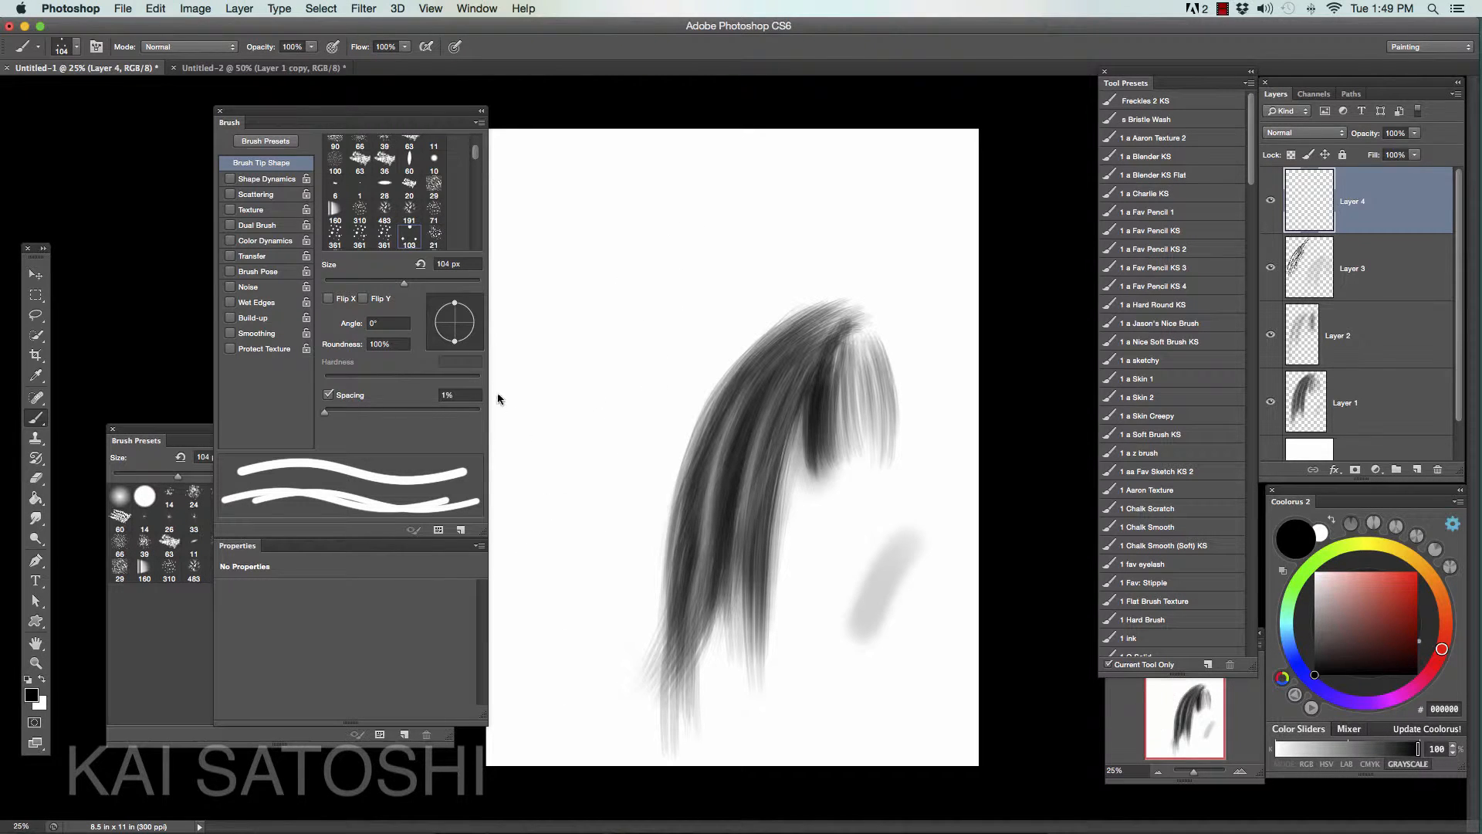
- Enable Shape Dynamics for the brush with size controlled by Pen Pressure and a Minimum Diameter of 20%
{"action": "left_click", "coordinate": [230, 179]}
{"action": "left_click", "coordinate": [267, 179]}
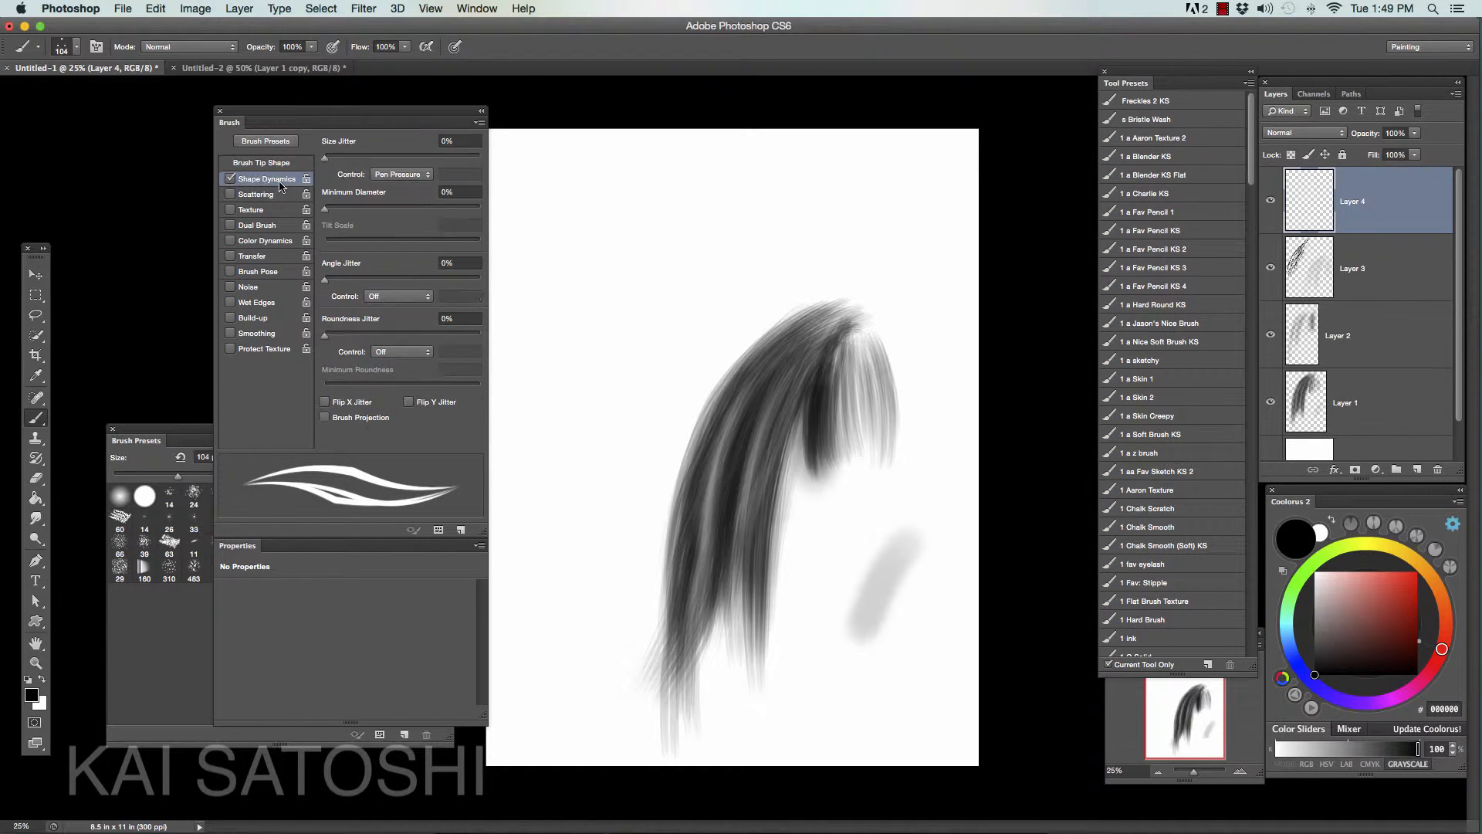
{"action": "left_click_drag", "start_coordinate": [327, 211], "coordinate": [357, 213]}
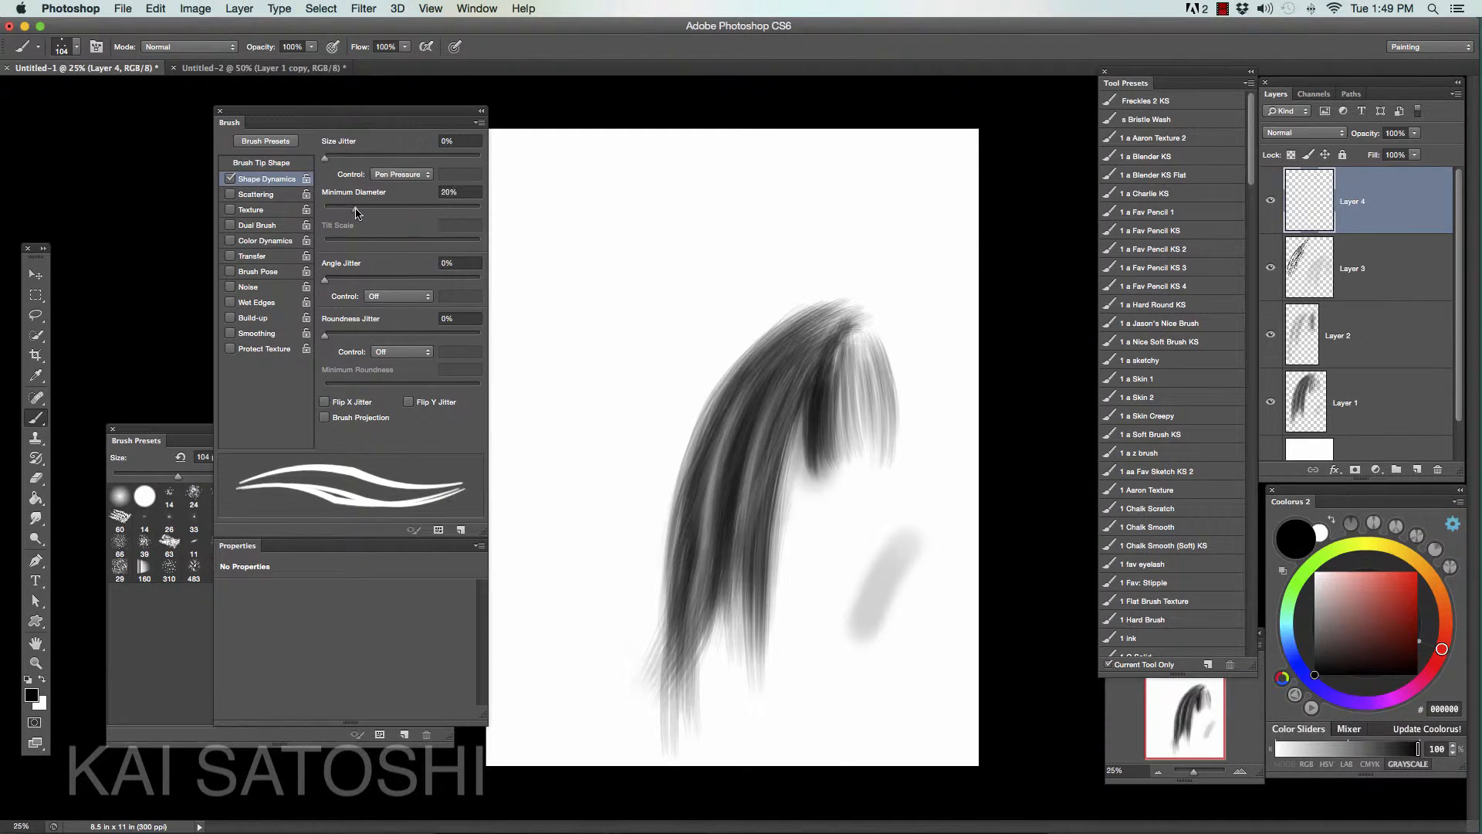
- Test tapered strokes left of the lock with the Shape Dynamics settings, and undo them all
{"action": "left_click_drag", "start_coordinate": [669, 270], "coordinate": [581, 545]}
{"action": "mouse_move", "coordinate": [688, 292]}
{"action": "left_mouse_down"}
{"action": "mouse_move", "coordinate": [607, 602]}
{"action": "mouse_move", "coordinate": [632, 400]}
{"action": "left_mouse_up"}
{"action": "key", "text": "super+alt+z"}
{"action": "key", "text": "super+alt+z"}
{"action": "key", "text": "super+alt+z"}
- Enable Transfer with opacity controlled by Pen Pressure, and build up a separate curved dark strand left of the lock
{"action": "left_click", "coordinate": [256, 257]}
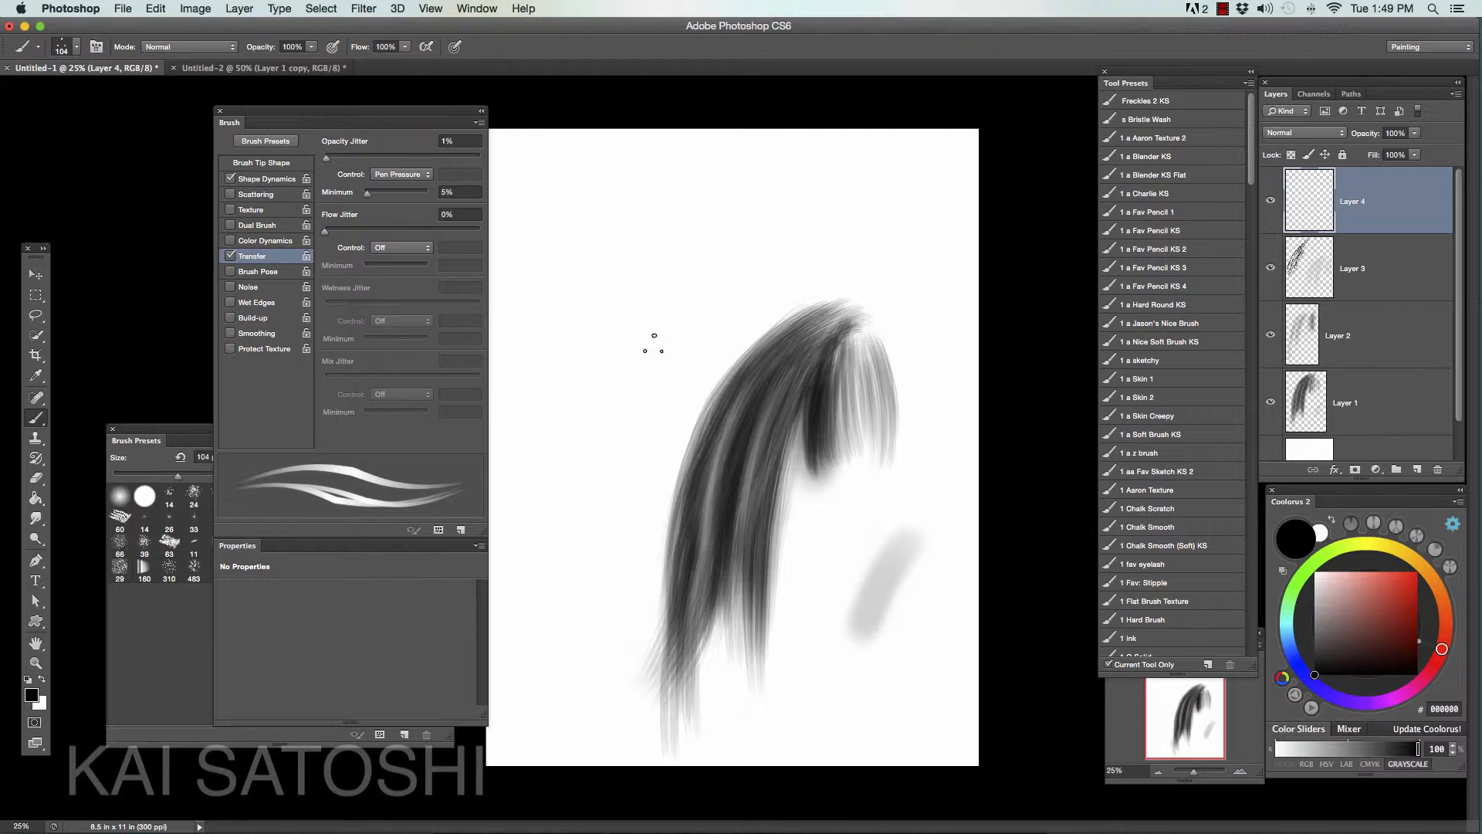
{"action": "mouse_move", "coordinate": [700, 256]}
{"action": "left_mouse_down"}
{"action": "mouse_move", "coordinate": [636, 378]}
{"action": "mouse_move", "coordinate": [577, 566]}
{"action": "mouse_move", "coordinate": [609, 516]}
{"action": "left_mouse_up"}
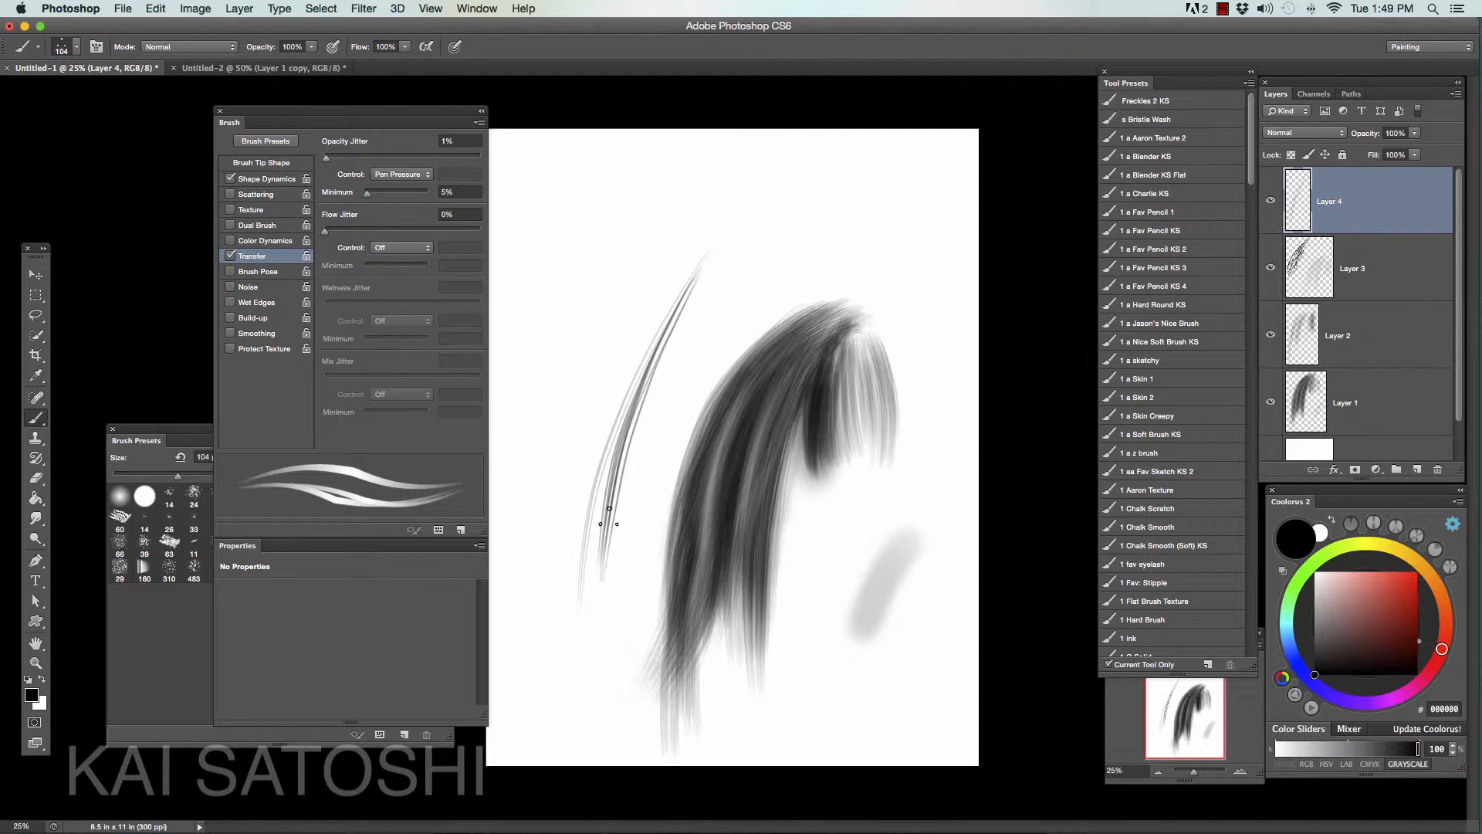
{"action": "left_click_drag", "start_coordinate": [691, 290], "coordinate": [596, 618]}
{"action": "mouse_move", "coordinate": [678, 318]}
{"action": "left_mouse_down"}
{"action": "mouse_move", "coordinate": [589, 555]}
{"action": "mouse_move", "coordinate": [656, 309]}
{"action": "mouse_move", "coordinate": [581, 604]}
{"action": "left_mouse_up"}
{"action": "left_click_drag", "start_coordinate": [656, 339], "coordinate": [582, 575]}
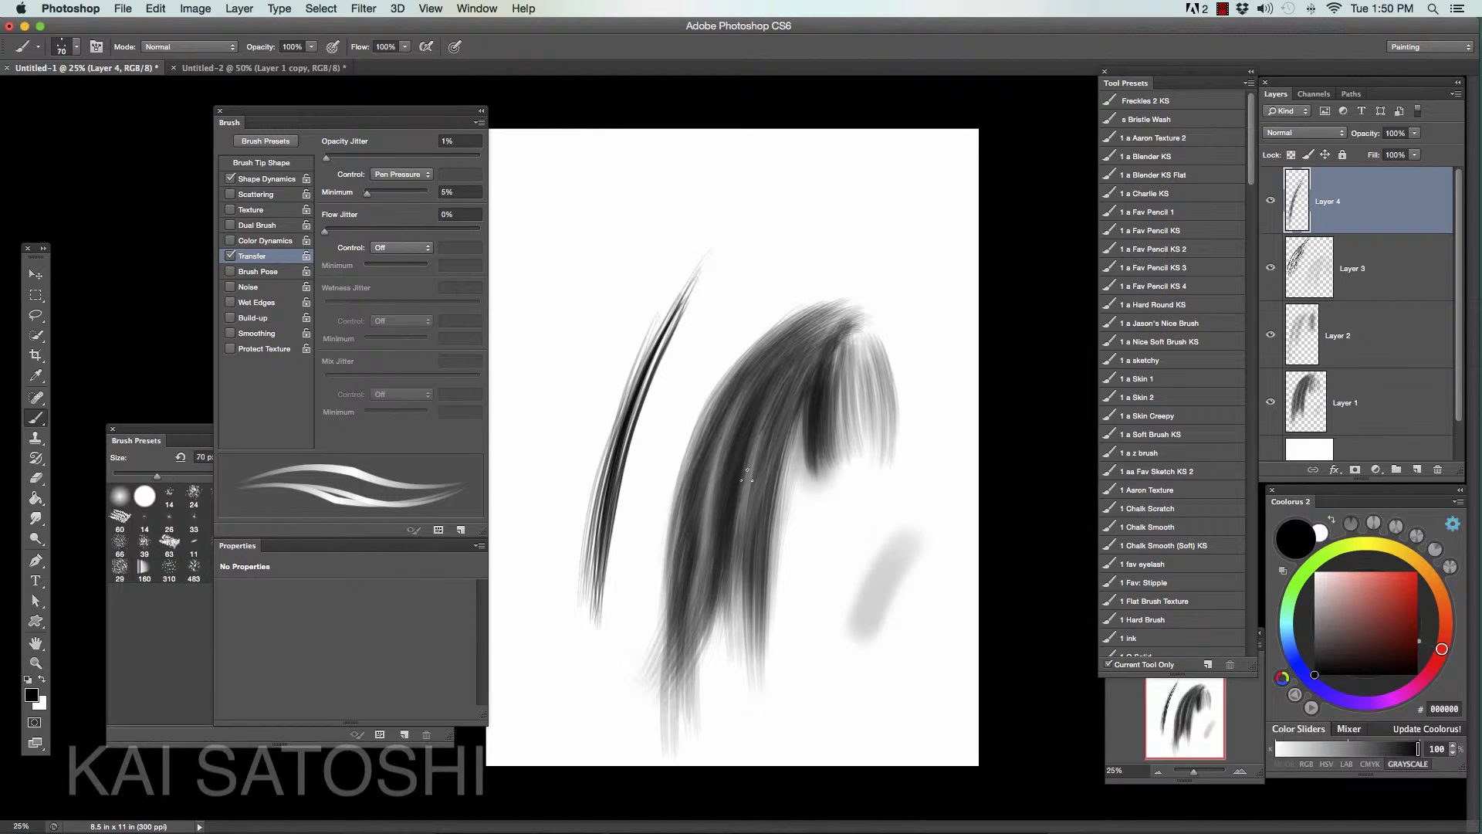
- Paint fine dark strands through the middle of the lock, reducing the brush from 70 px to 50 px and 40 px
{"action": "left_click_drag", "start_coordinate": [748, 475], "coordinate": [737, 531]}
{"action": "left_click_drag", "start_coordinate": [775, 397], "coordinate": [748, 561]}
{"action": "left_click_drag", "start_coordinate": [738, 431], "coordinate": [707, 540]}
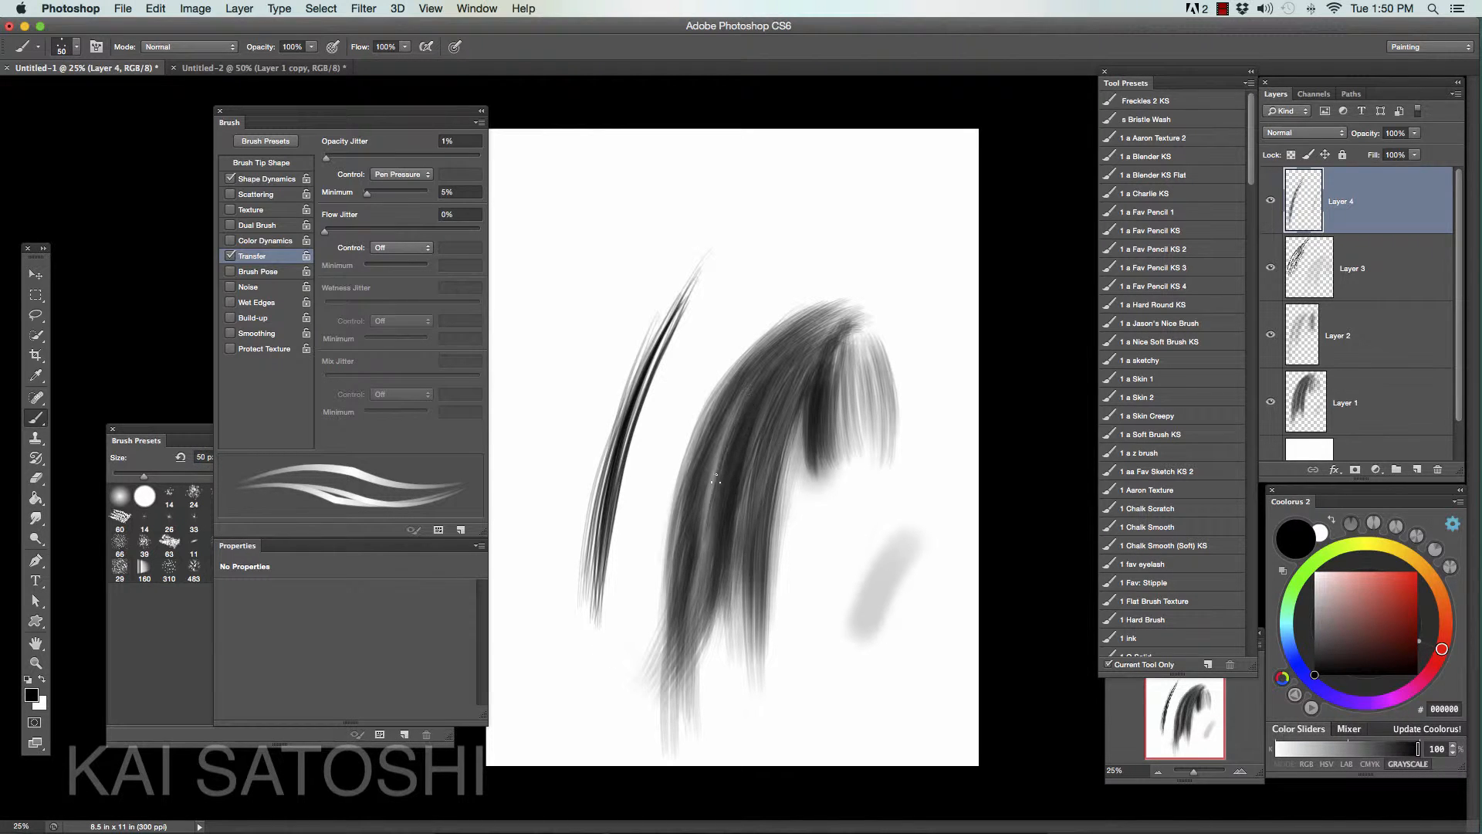
{"action": "left_click_drag", "start_coordinate": [733, 407], "coordinate": [697, 583]}
{"action": "key", "text": "bracketleft"}
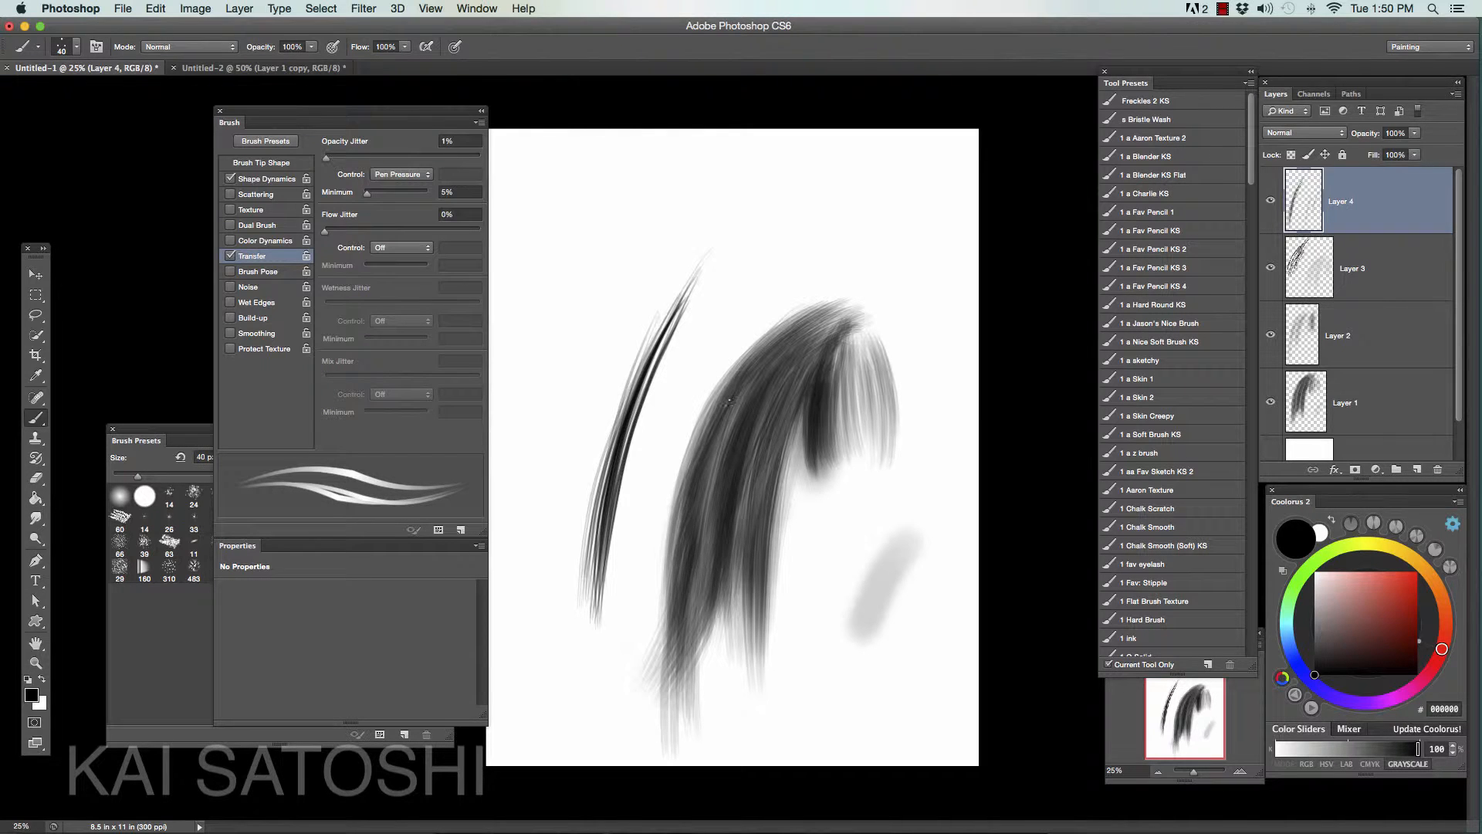
- Set the brush to 45 px and paint dark curved strands through the light bangs at the lock's right side
{"action": "key", "text": "bracketright"}
{"action": "key", "text": "bracketright"}
{"action": "key", "text": "bracketright"}
{"action": "key", "text": "bracketright"}
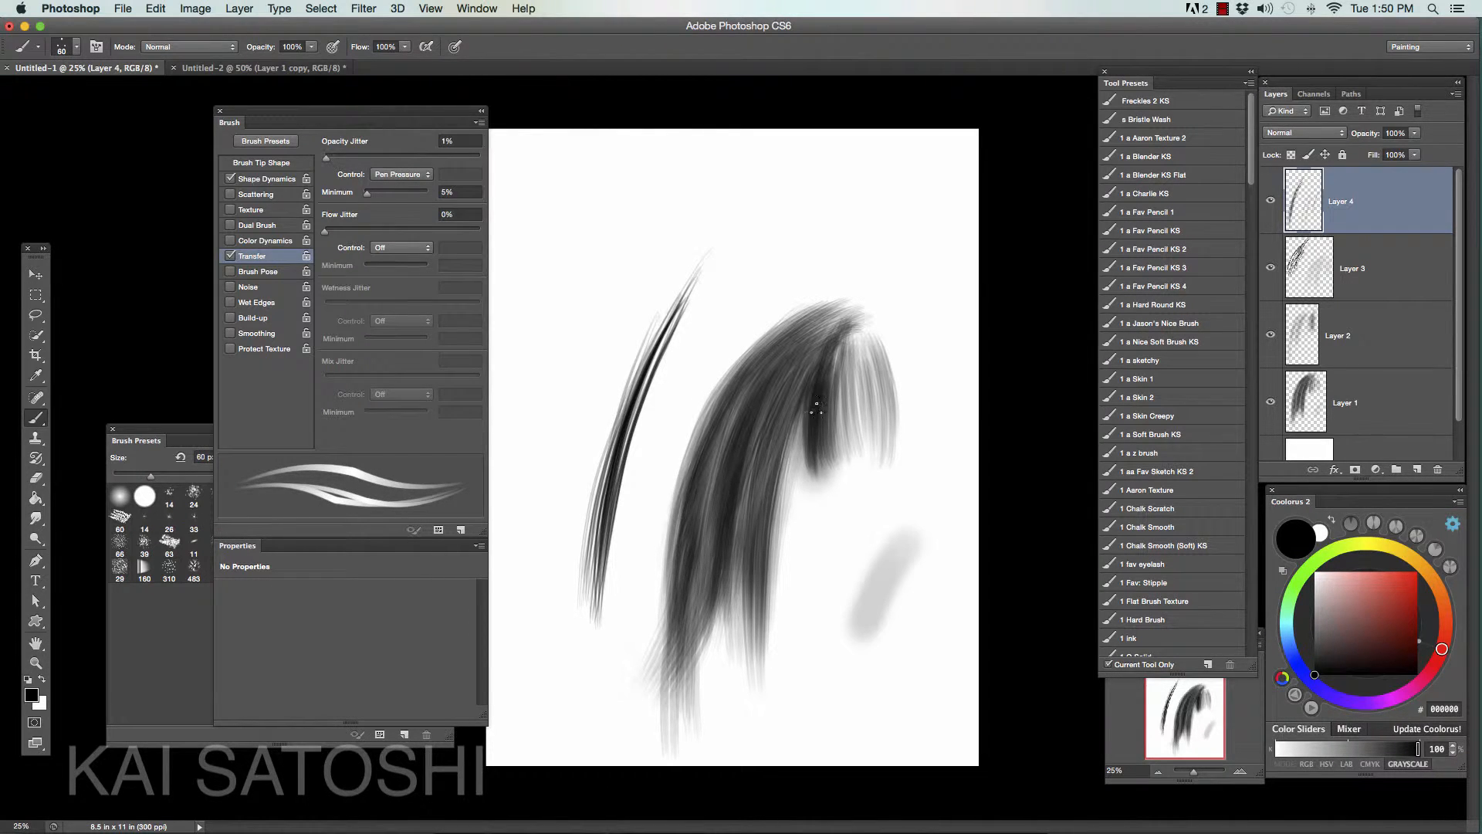
{"action": "key", "text": "bracketleft"}
{"action": "key", "text": "bracketleft"}
{"action": "mouse_move", "coordinate": [844, 456]}
{"action": "left_mouse_down"}
{"action": "mouse_move", "coordinate": [838, 366]}
{"action": "mouse_move", "coordinate": [849, 447]}
{"action": "left_mouse_up"}
{"action": "left_click_drag", "start_coordinate": [844, 355], "coordinate": [872, 463]}
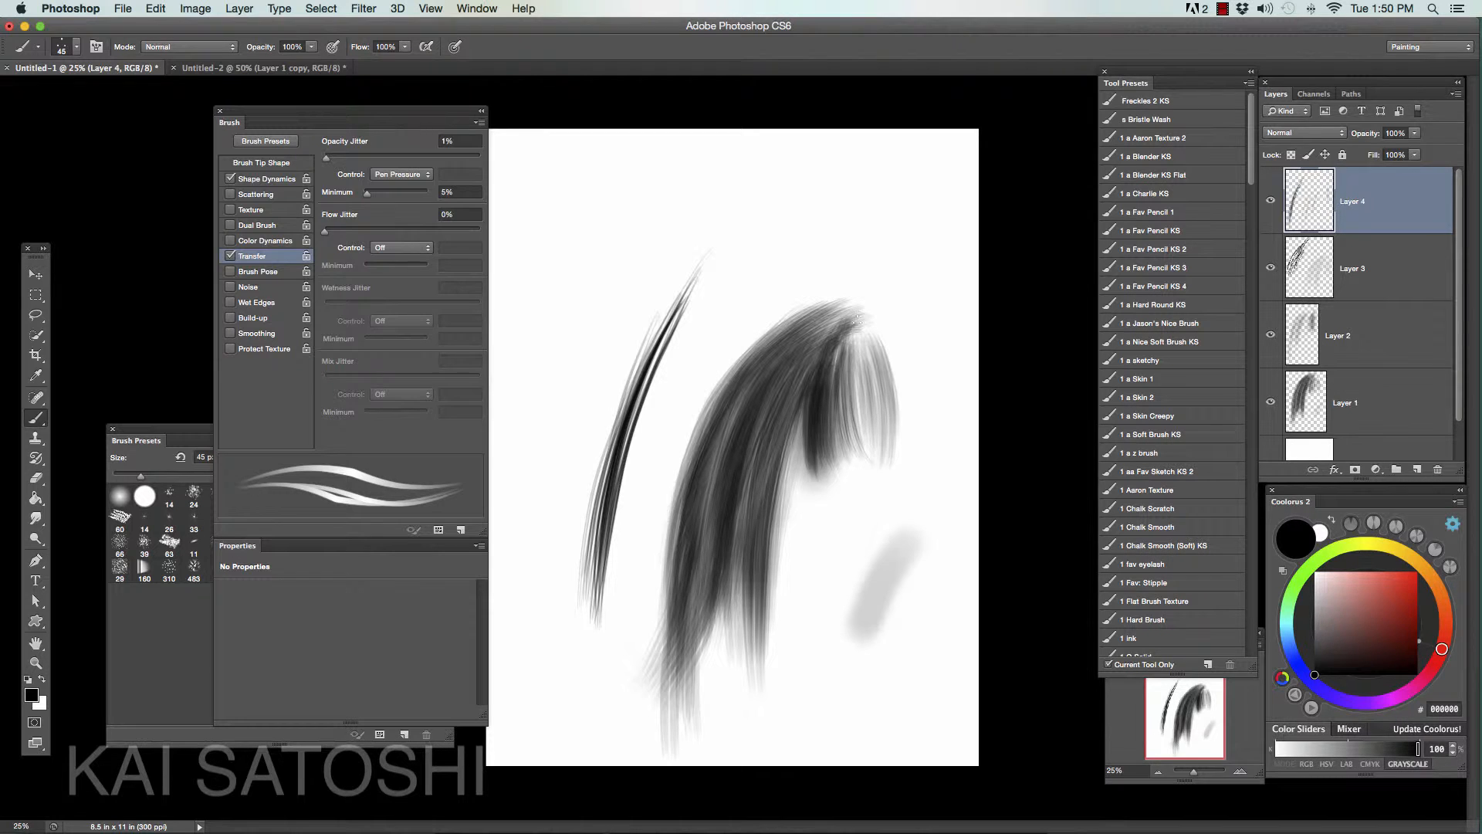
{"action": "mouse_move", "coordinate": [850, 352]}
{"action": "left_mouse_down"}
{"action": "mouse_move", "coordinate": [864, 457]}
{"action": "mouse_move", "coordinate": [877, 455]}
{"action": "left_mouse_up"}
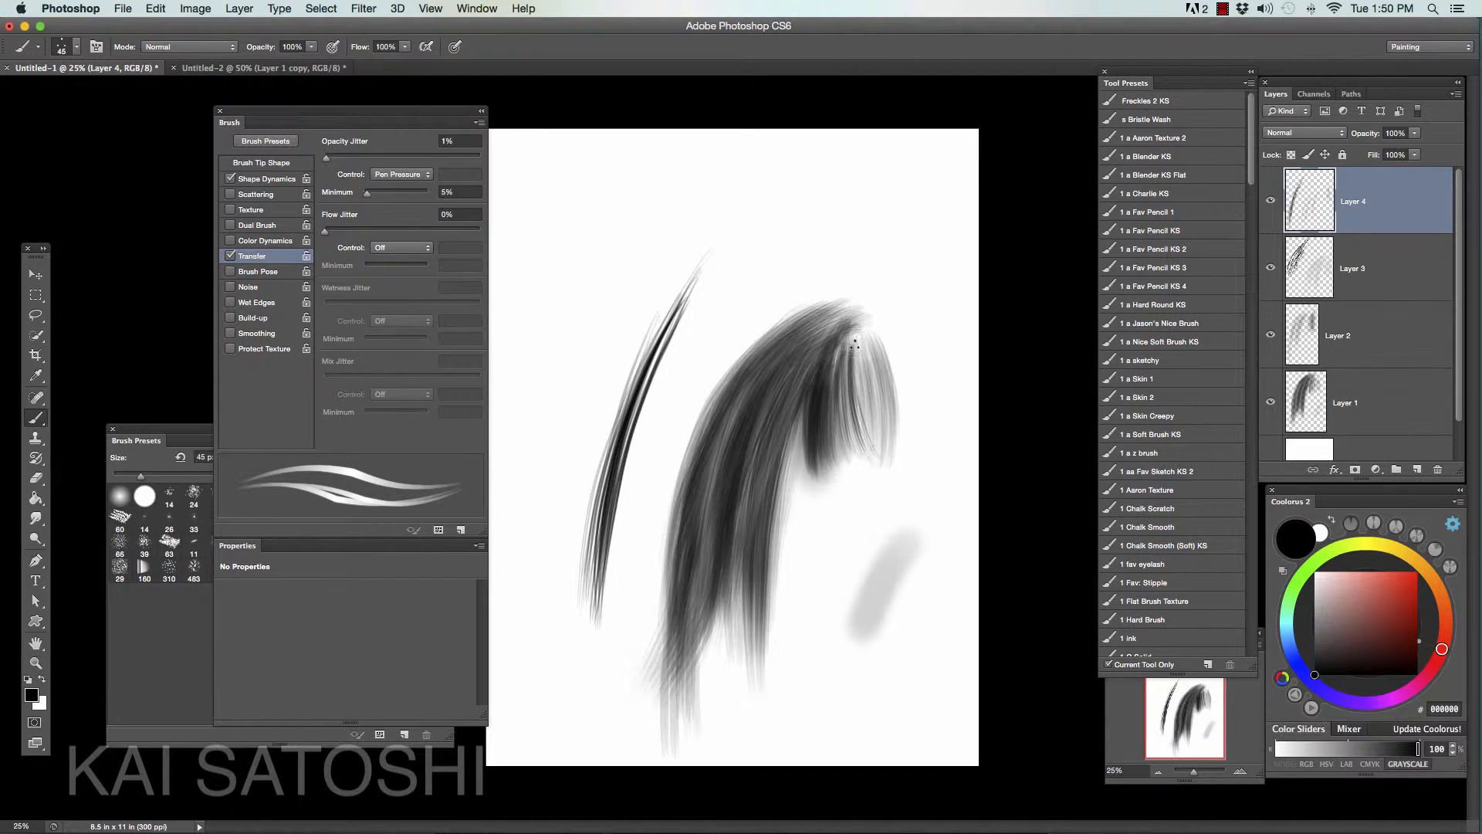
{"action": "left_click_drag", "start_coordinate": [846, 359], "coordinate": [840, 456]}
{"action": "left_click_drag", "start_coordinate": [849, 346], "coordinate": [865, 459]}
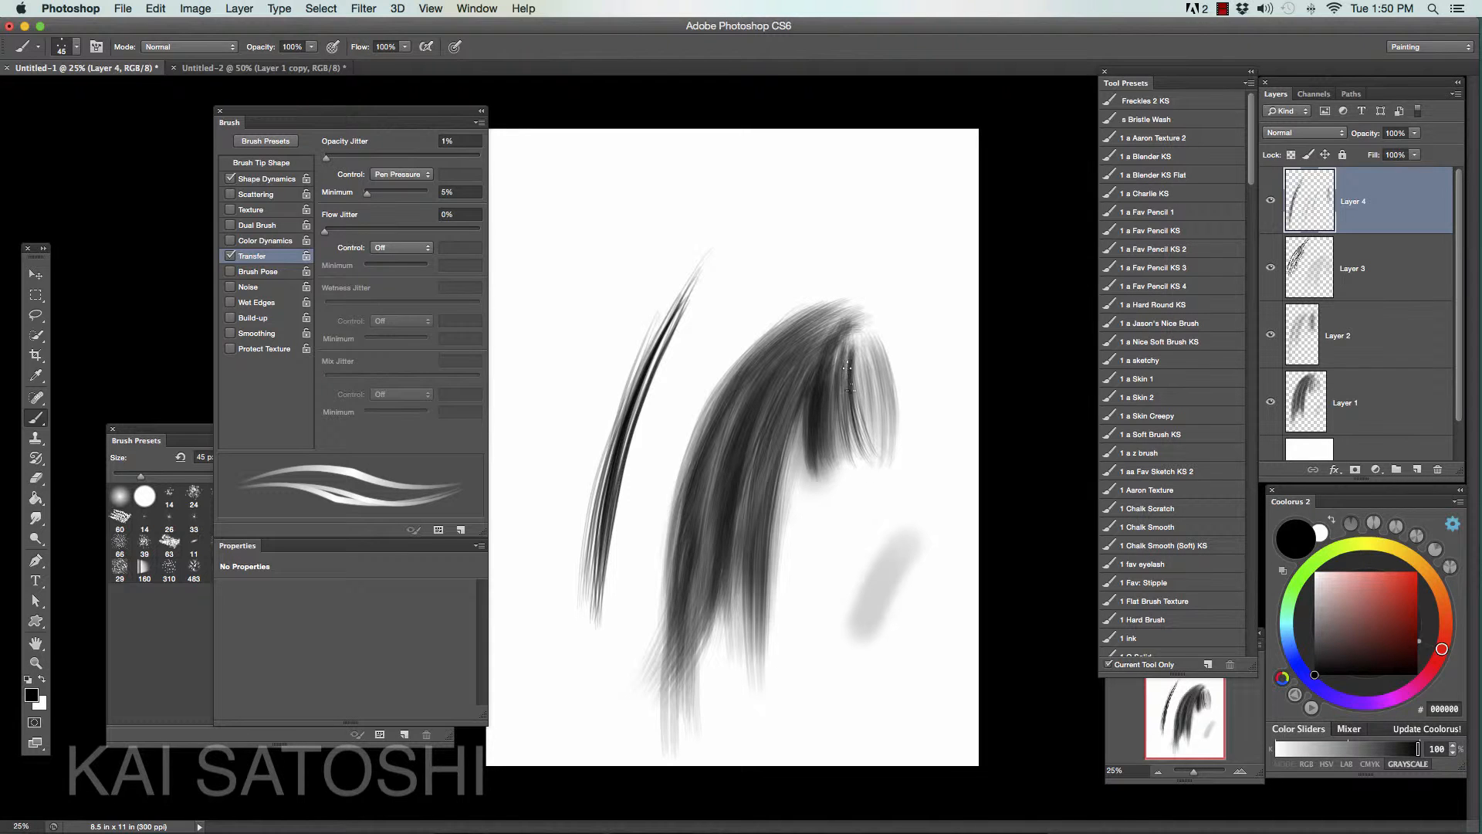
{"action": "left_click_drag", "start_coordinate": [815, 393], "coordinate": [802, 472]}
- Switch to light gray C3C3C3 and paint highlight strands from the bangs down through the middle of the lock
{"action": "left_click", "coordinate": [1314, 596]}
{"action": "left_click_drag", "start_coordinate": [820, 374], "coordinate": [808, 470]}
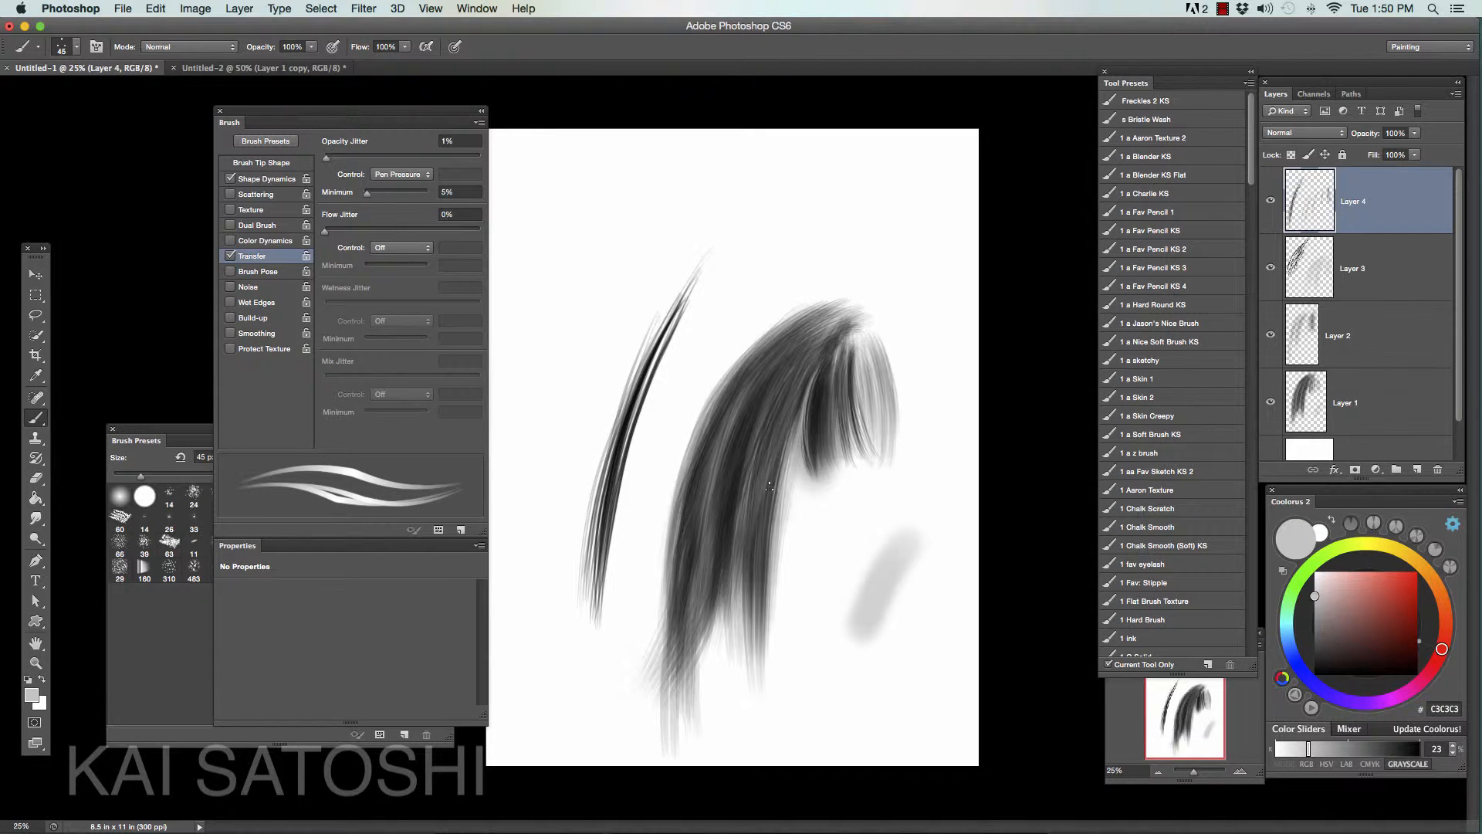
{"action": "left_click_drag", "start_coordinate": [761, 420], "coordinate": [742, 545]}
{"action": "left_click_drag", "start_coordinate": [757, 415], "coordinate": [705, 548]}
{"action": "left_click_drag", "start_coordinate": [749, 448], "coordinate": [694, 606]}
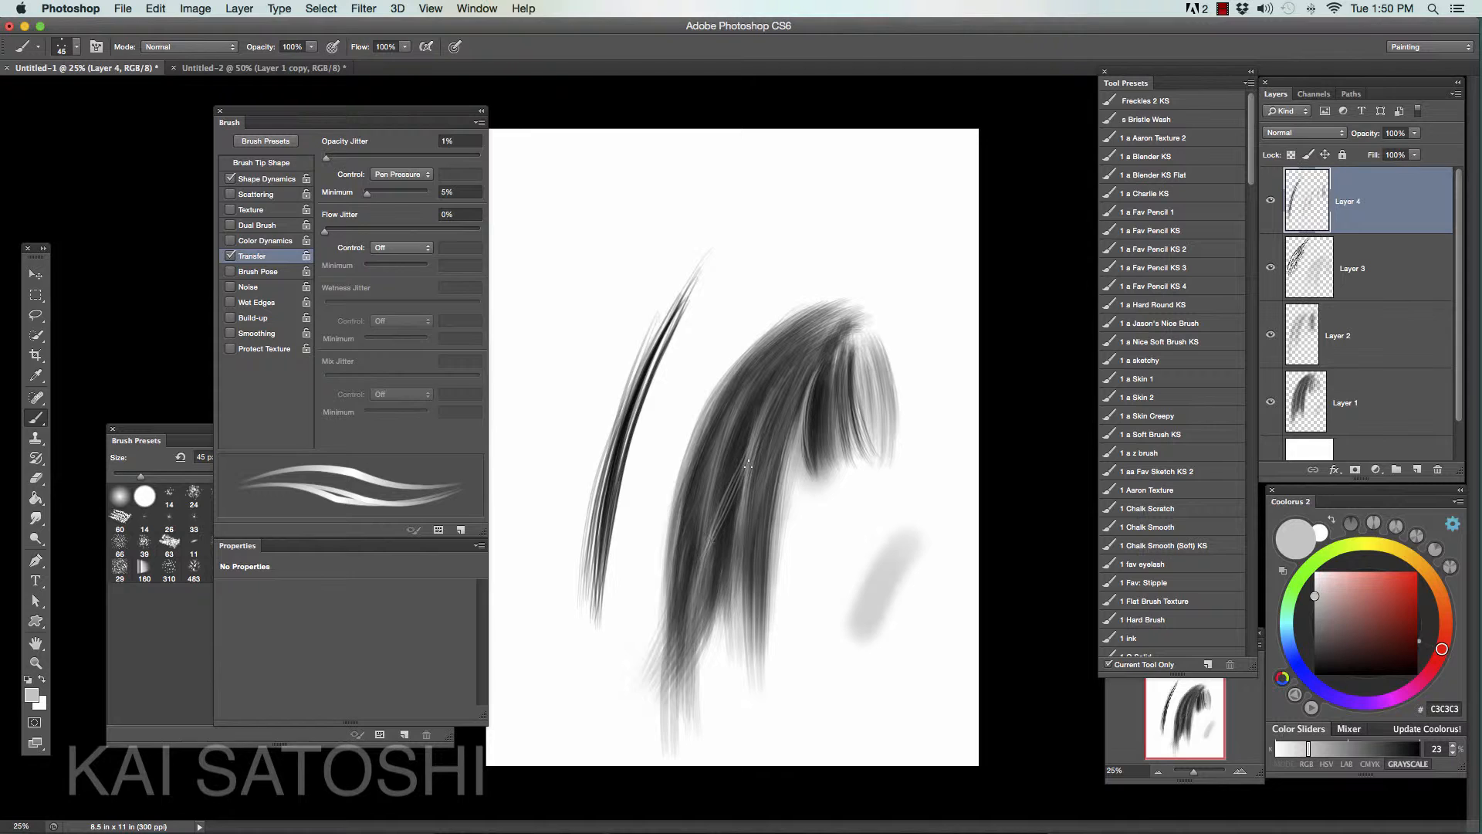
{"action": "left_click_drag", "start_coordinate": [703, 544], "coordinate": [680, 647]}
{"action": "left_click_drag", "start_coordinate": [747, 459], "coordinate": [715, 541]}
{"action": "left_click_drag", "start_coordinate": [764, 414], "coordinate": [719, 639]}
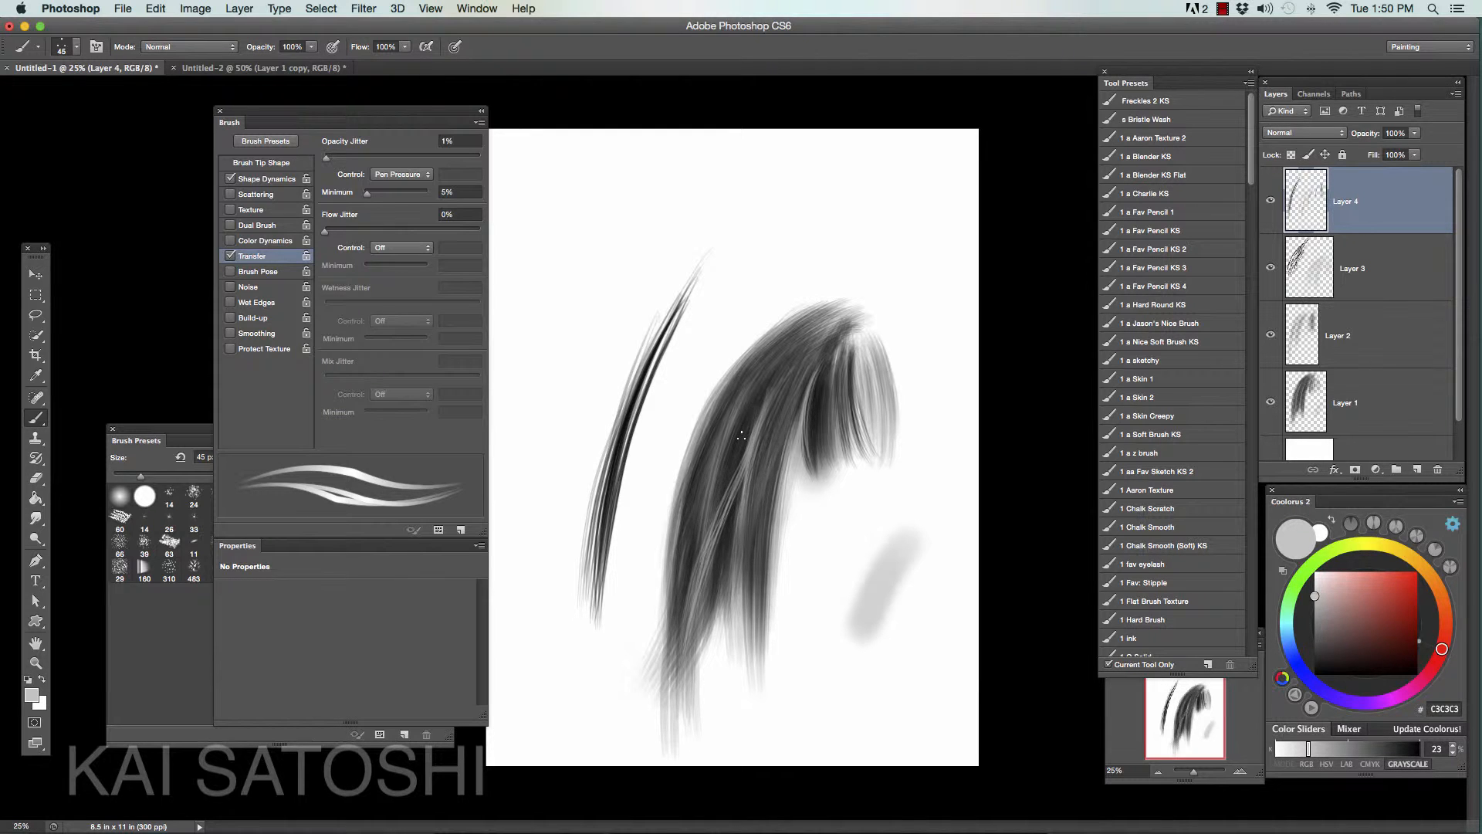
- Add more light gray strands along the lock's left side, its lower right section and its outer left edge
{"action": "left_click_drag", "start_coordinate": [714, 490], "coordinate": [673, 637]}
{"action": "left_click_drag", "start_coordinate": [704, 516], "coordinate": [675, 646]}
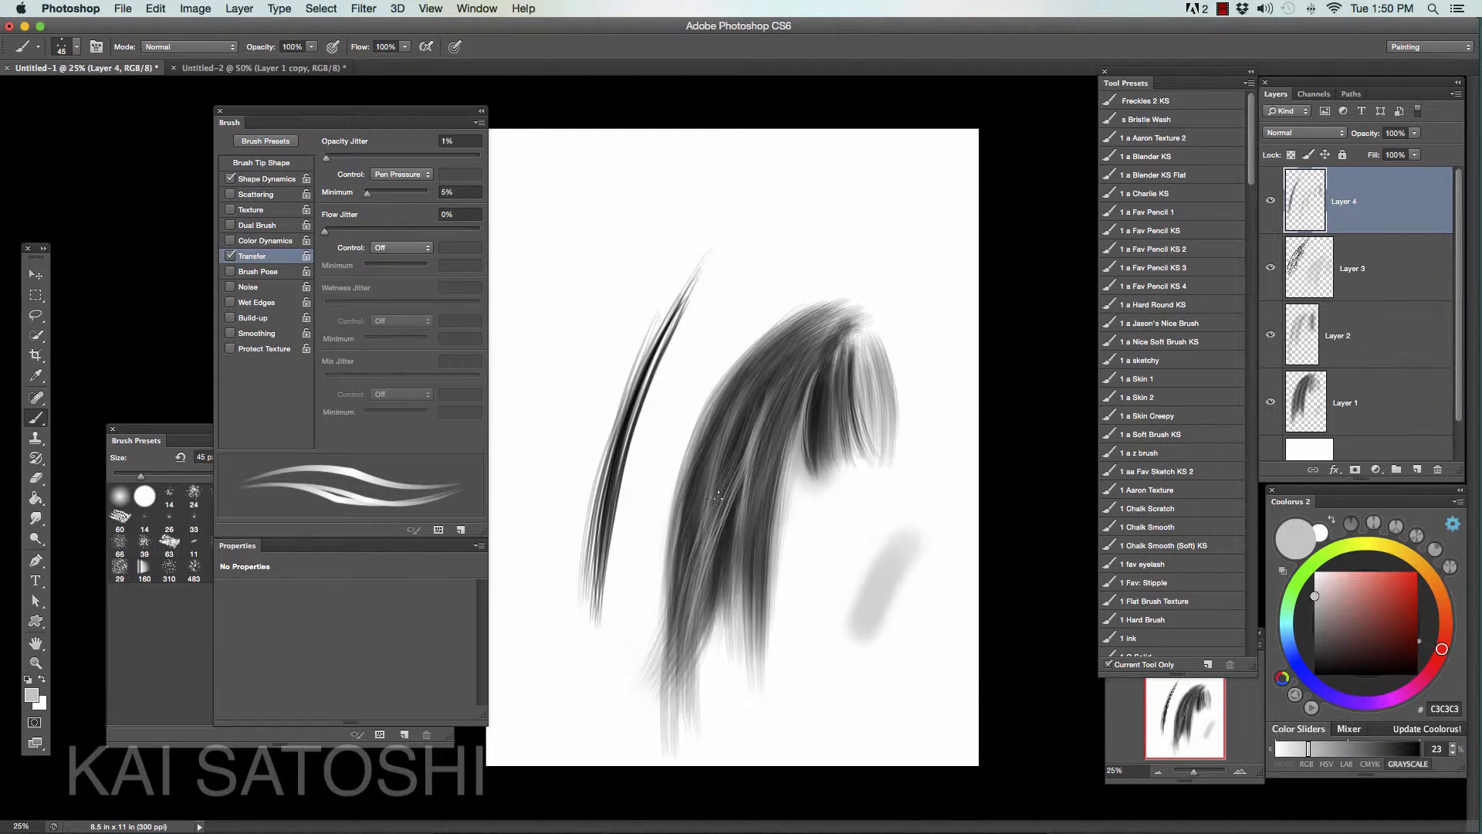
{"action": "left_click_drag", "start_coordinate": [705, 528], "coordinate": [673, 664]}
{"action": "left_click_drag", "start_coordinate": [701, 542], "coordinate": [681, 611]}
{"action": "left_click_drag", "start_coordinate": [754, 405], "coordinate": [695, 568]}
{"action": "left_click_drag", "start_coordinate": [807, 352], "coordinate": [680, 620]}
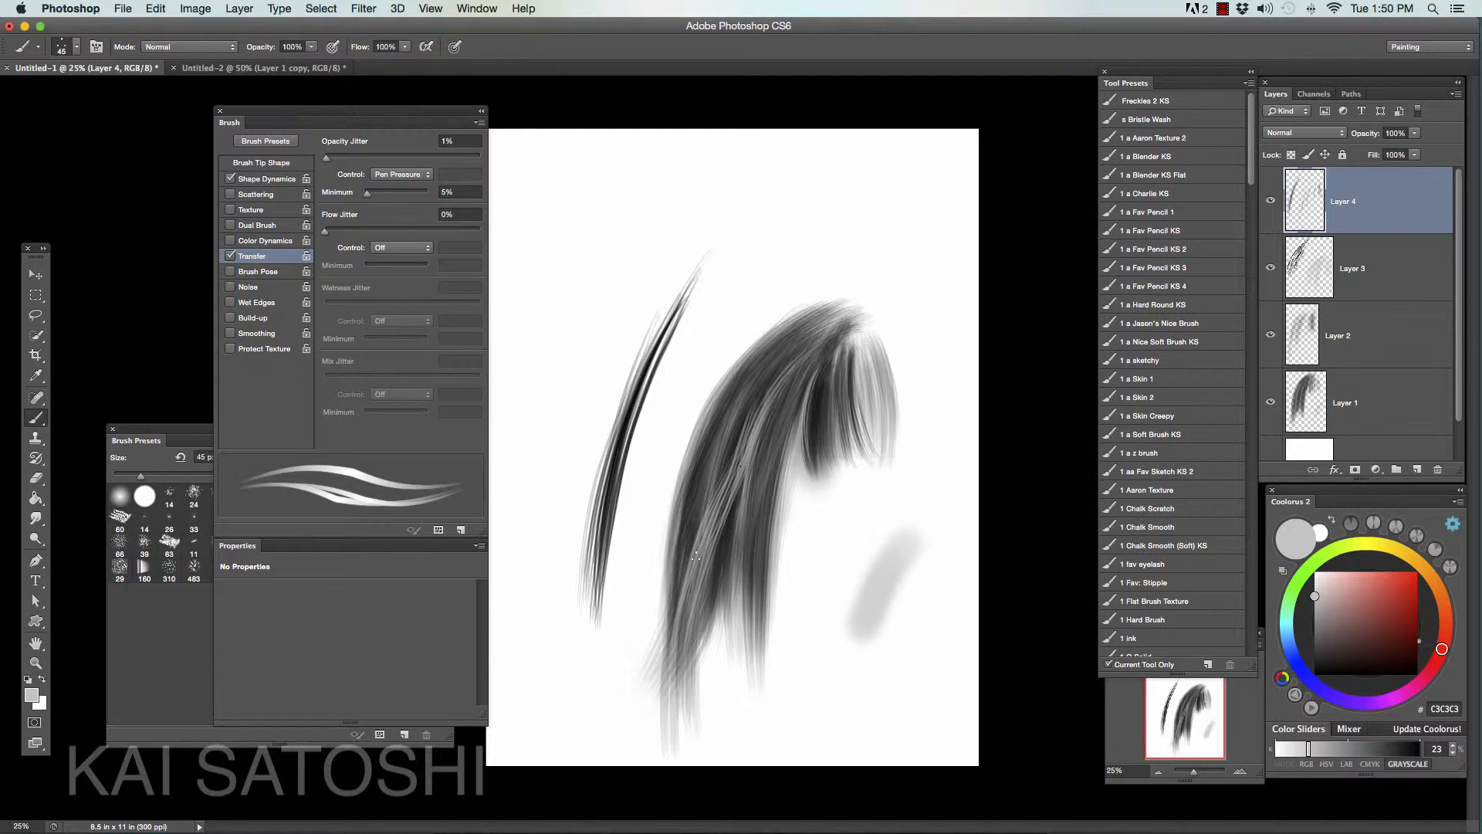
{"action": "left_click_drag", "start_coordinate": [698, 460], "coordinate": [692, 572]}
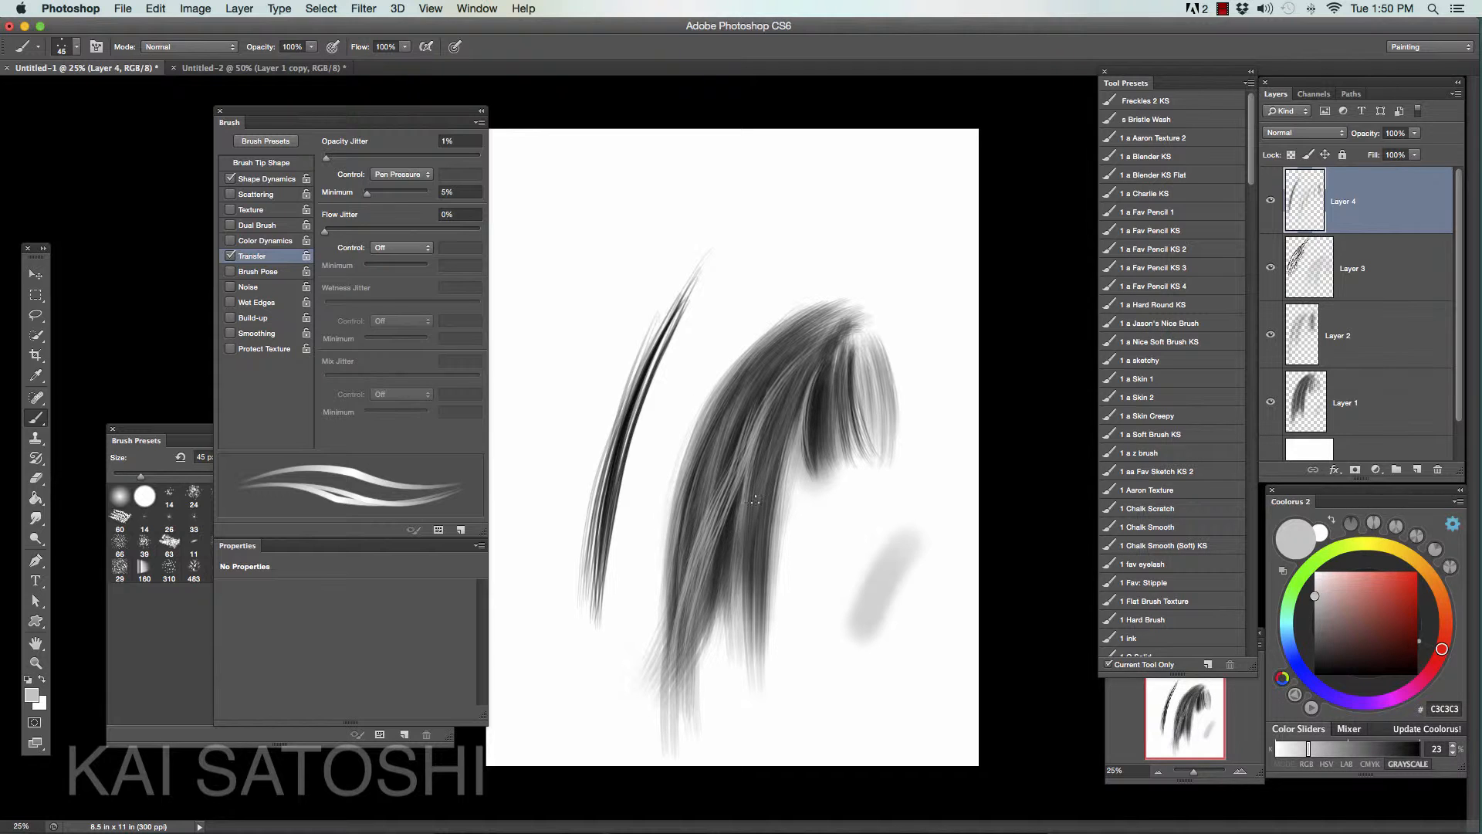
{"action": "mouse_move", "coordinate": [765, 474]}
{"action": "left_mouse_down"}
{"action": "mouse_move", "coordinate": [763, 597]}
{"action": "mouse_move", "coordinate": [763, 564]}
{"action": "mouse_move", "coordinate": [747, 592]}
{"action": "left_mouse_up"}
{"action": "left_click_drag", "start_coordinate": [776, 500], "coordinate": [830, 341]}
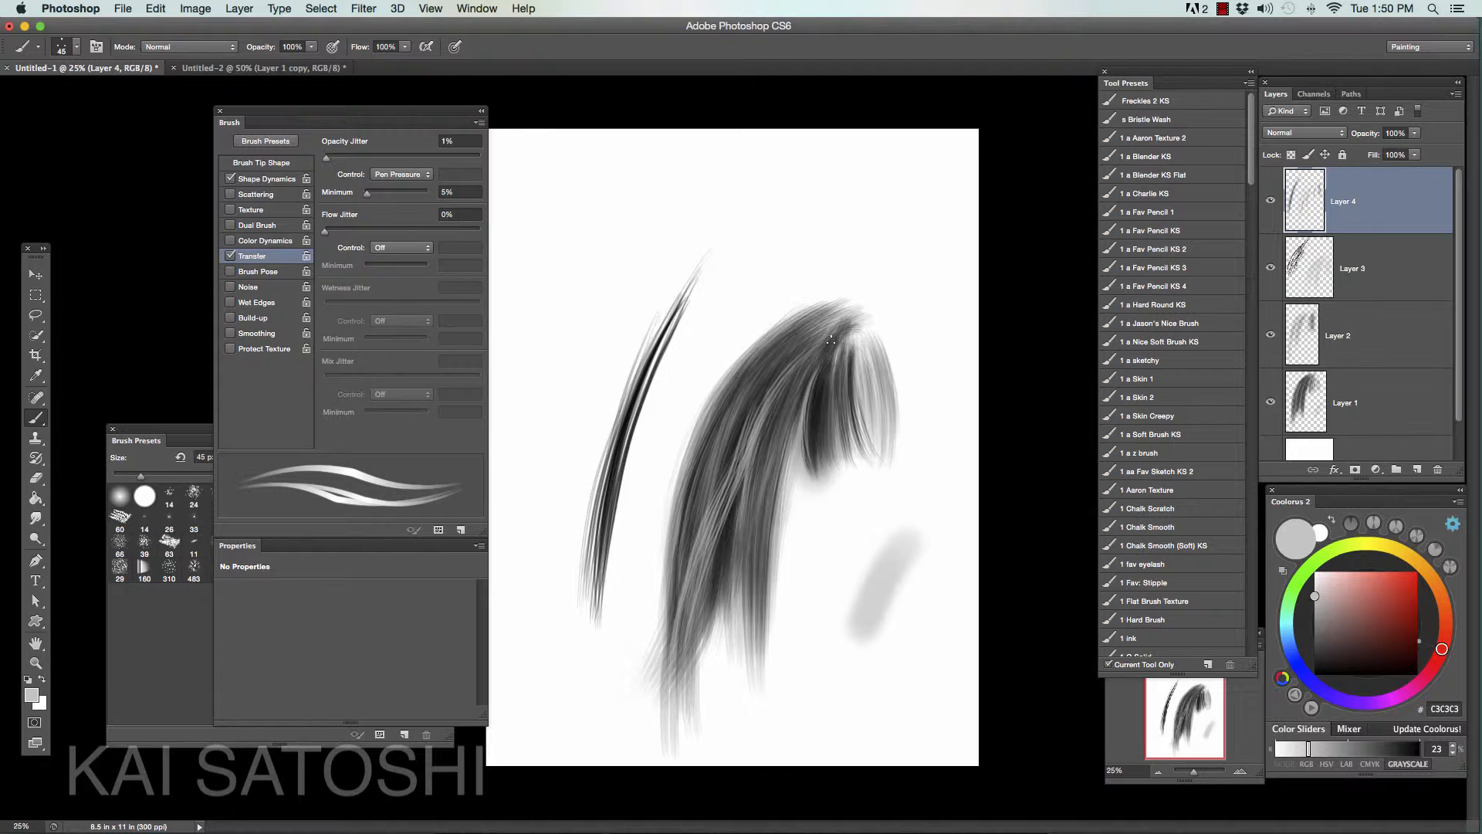
{"action": "left_click_drag", "start_coordinate": [677, 610], "coordinate": [709, 430]}
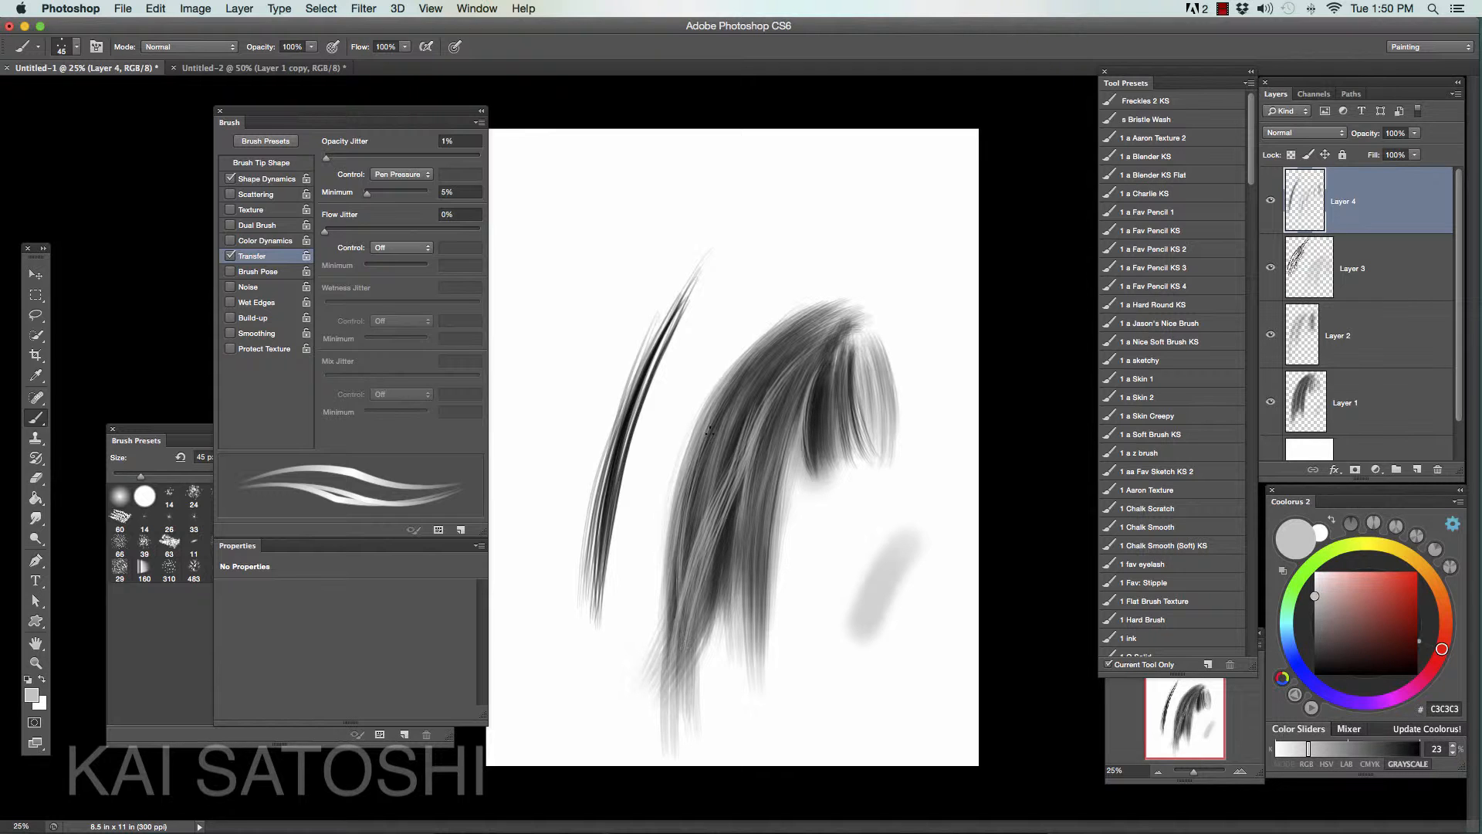
- Reset the color to black and paint the bangs' outer edge plus loose strands hanging beneath the bangs
{"action": "key", "text": "d"}
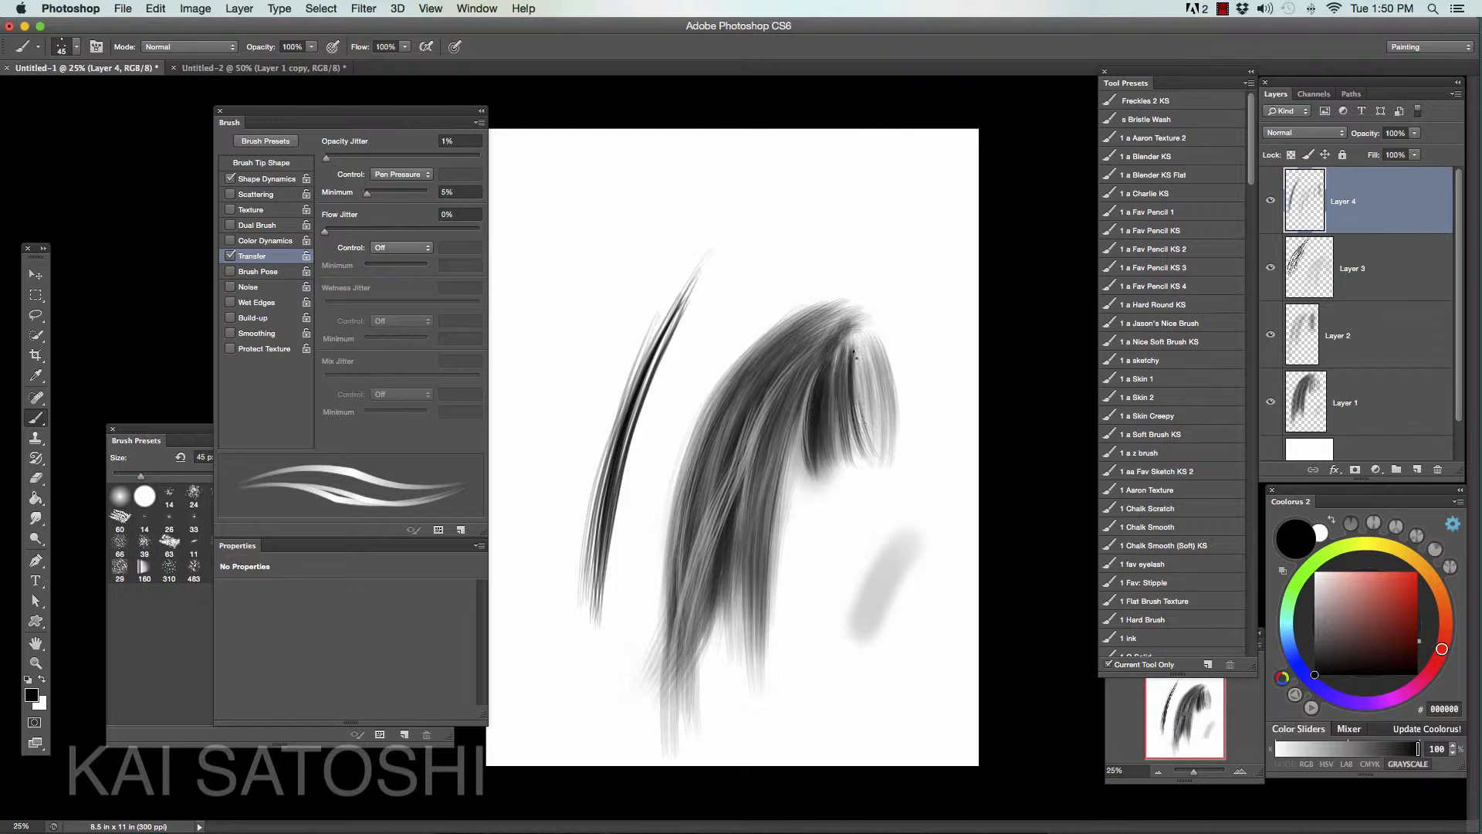
{"action": "mouse_move", "coordinate": [863, 351]}
{"action": "left_mouse_down"}
{"action": "mouse_move", "coordinate": [881, 449]}
{"action": "mouse_move", "coordinate": [900, 467]}
{"action": "left_mouse_up"}
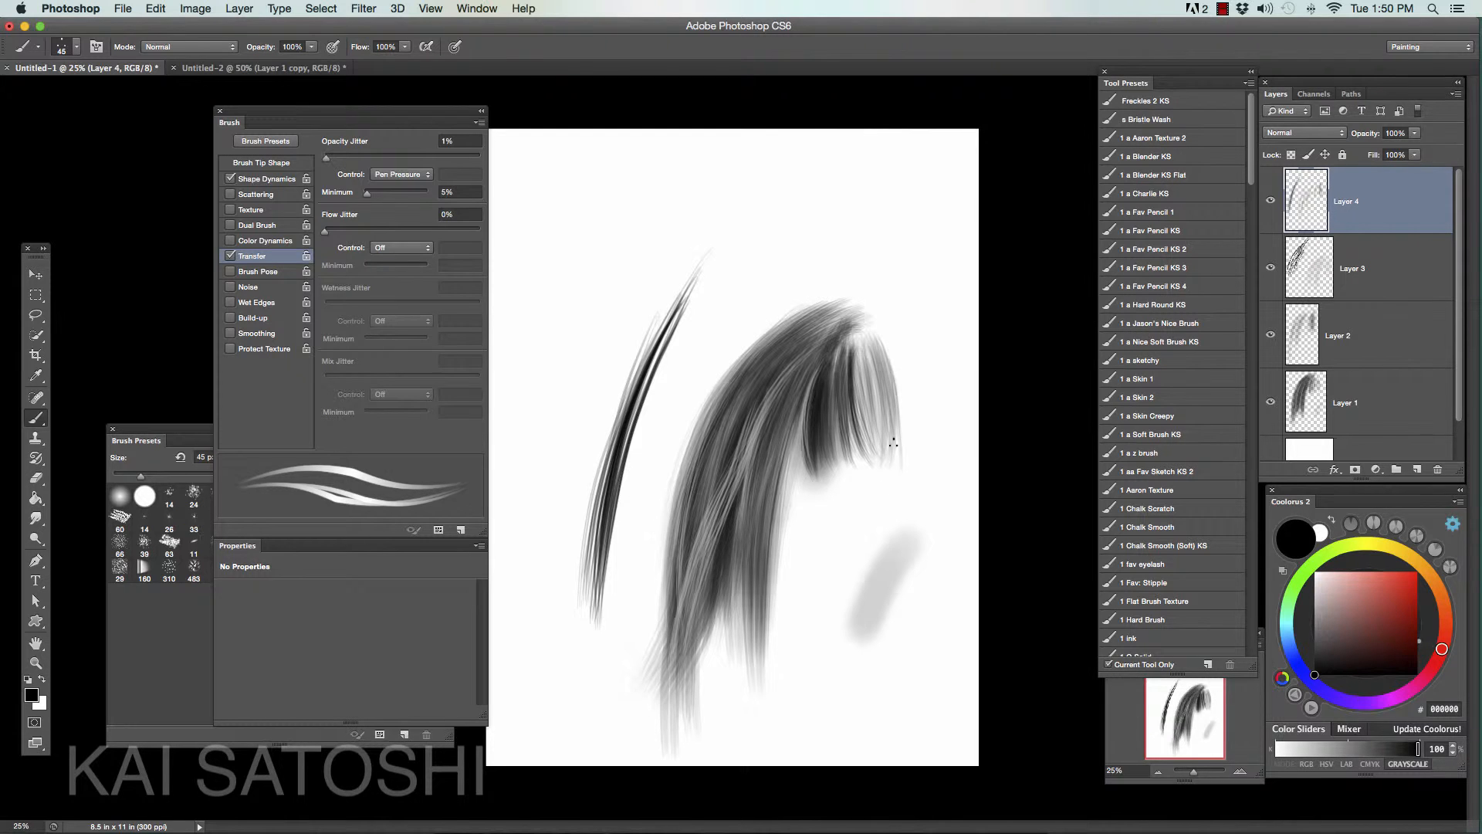
{"action": "mouse_move", "coordinate": [802, 389]}
{"action": "left_mouse_down"}
{"action": "mouse_move", "coordinate": [794, 480]}
{"action": "mouse_move", "coordinate": [827, 503]}
{"action": "left_mouse_up"}
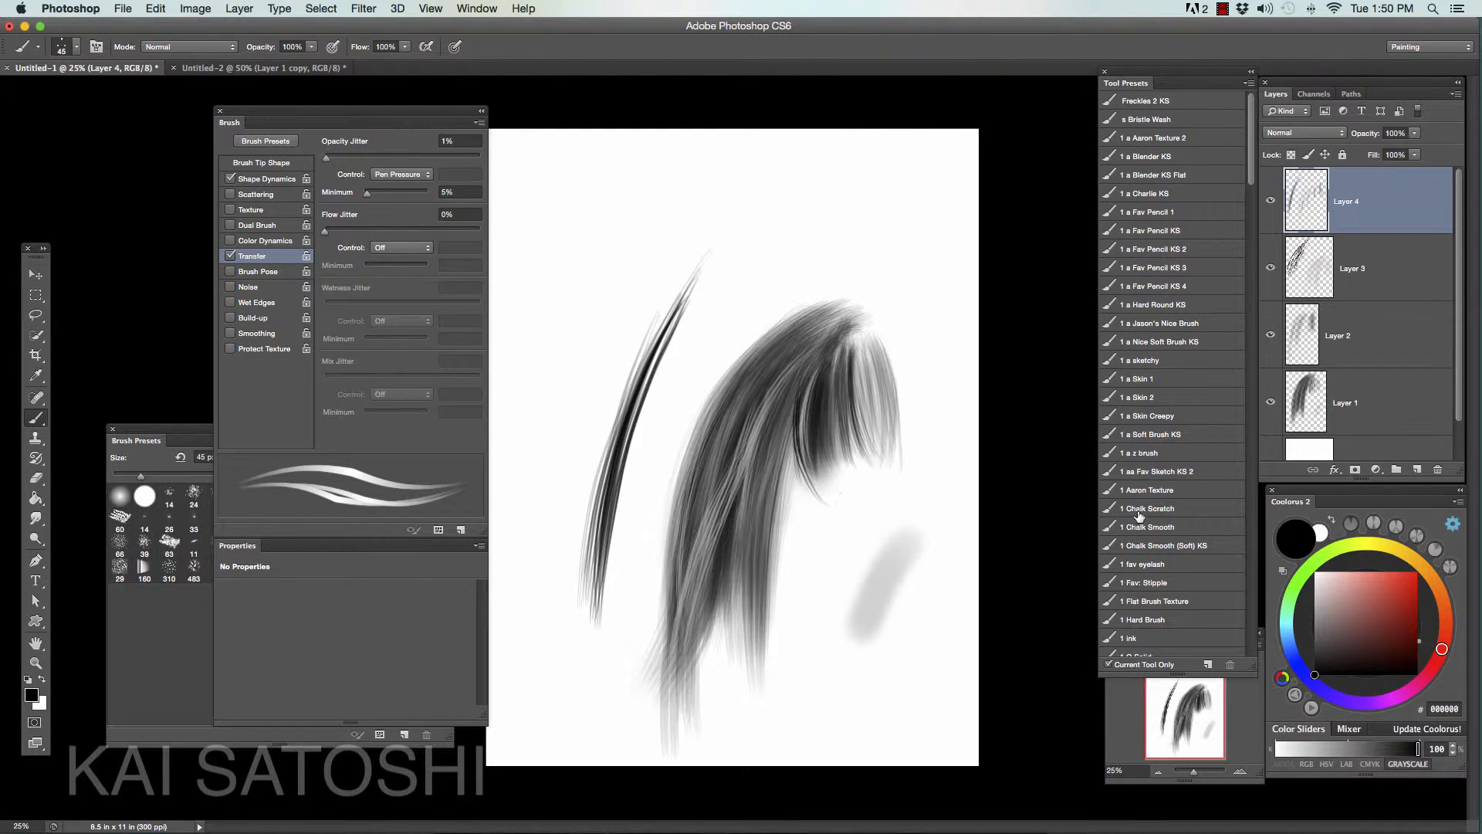
{"action": "left_click_drag", "start_coordinate": [803, 417], "coordinate": [815, 521]}
{"action": "mouse_move", "coordinate": [799, 447]}
{"action": "left_mouse_down"}
{"action": "mouse_move", "coordinate": [814, 389]}
{"action": "mouse_move", "coordinate": [811, 557]}
{"action": "left_mouse_up"}
{"action": "mouse_move", "coordinate": [799, 416]}
{"action": "left_mouse_down"}
{"action": "mouse_move", "coordinate": [793, 556]}
{"action": "mouse_move", "coordinate": [825, 617]}
{"action": "mouse_move", "coordinate": [810, 609]}
{"action": "mouse_move", "coordinate": [819, 649]}
{"action": "left_mouse_up"}
{"action": "left_click_drag", "start_coordinate": [798, 506], "coordinate": [837, 652]}
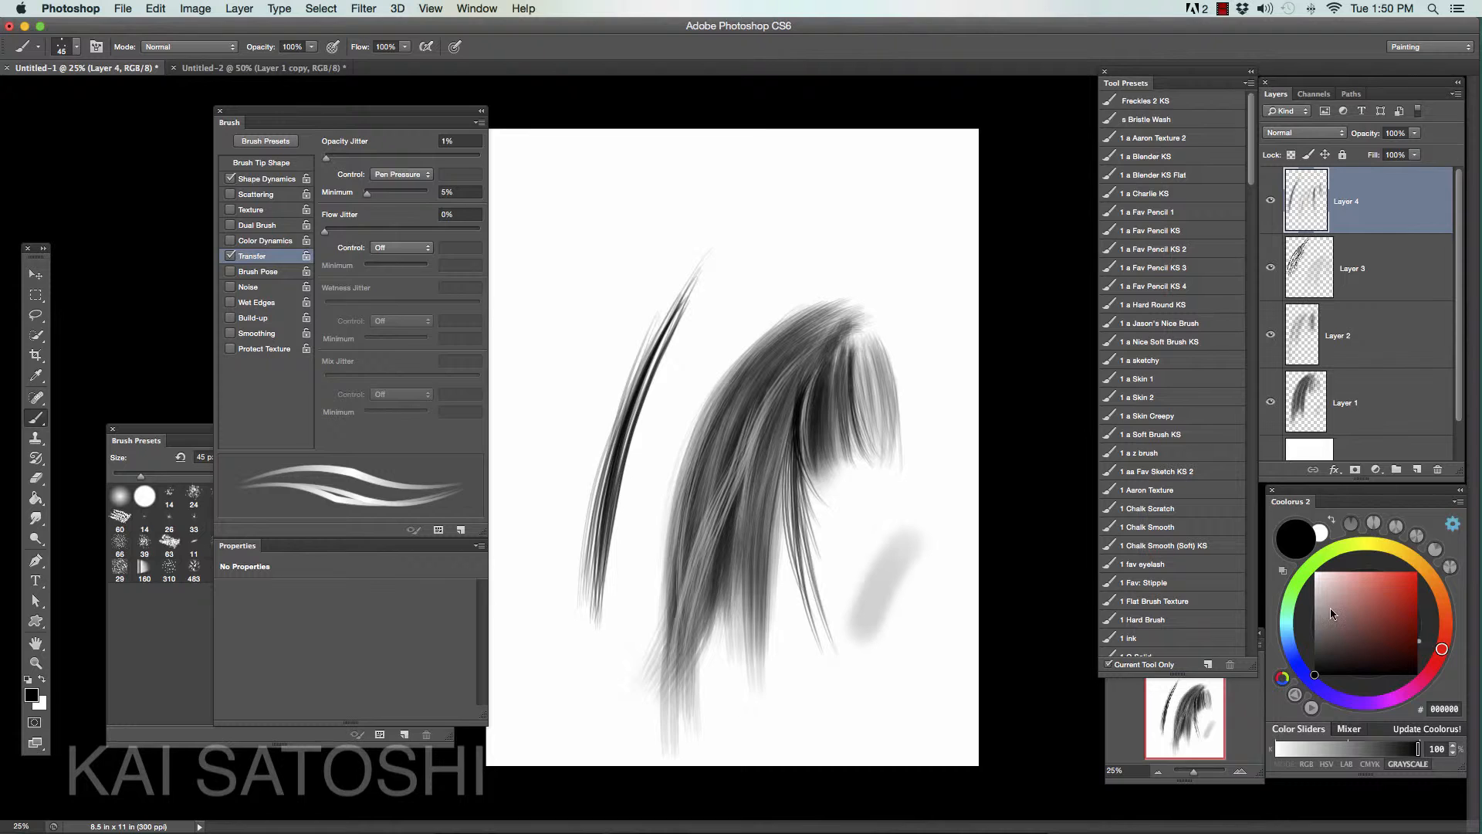
- Switch to light gray D0D0D0 and paint highlights over the root of the loose hanging strands
{"action": "left_click", "coordinate": [1315, 590]}
{"action": "left_click_drag", "start_coordinate": [803, 431], "coordinate": [800, 572]}
{"action": "left_click_drag", "start_coordinate": [804, 405], "coordinate": [792, 549]}
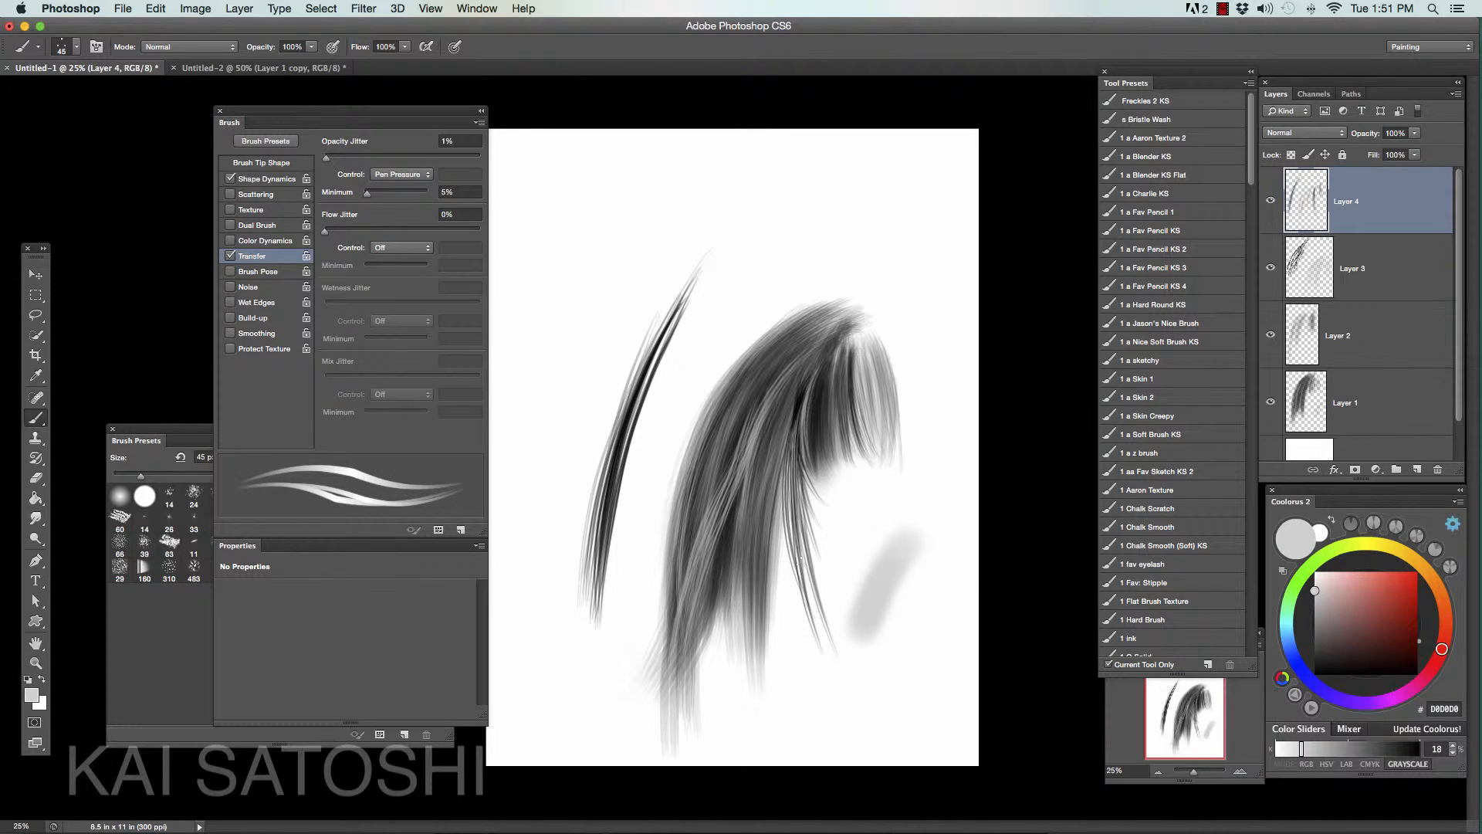
{"action": "left_click_drag", "start_coordinate": [795, 440], "coordinate": [810, 604]}
- Switch back to black and paint long strands from the crown down the lock's outer left edge
{"action": "left_click", "coordinate": [1315, 676]}
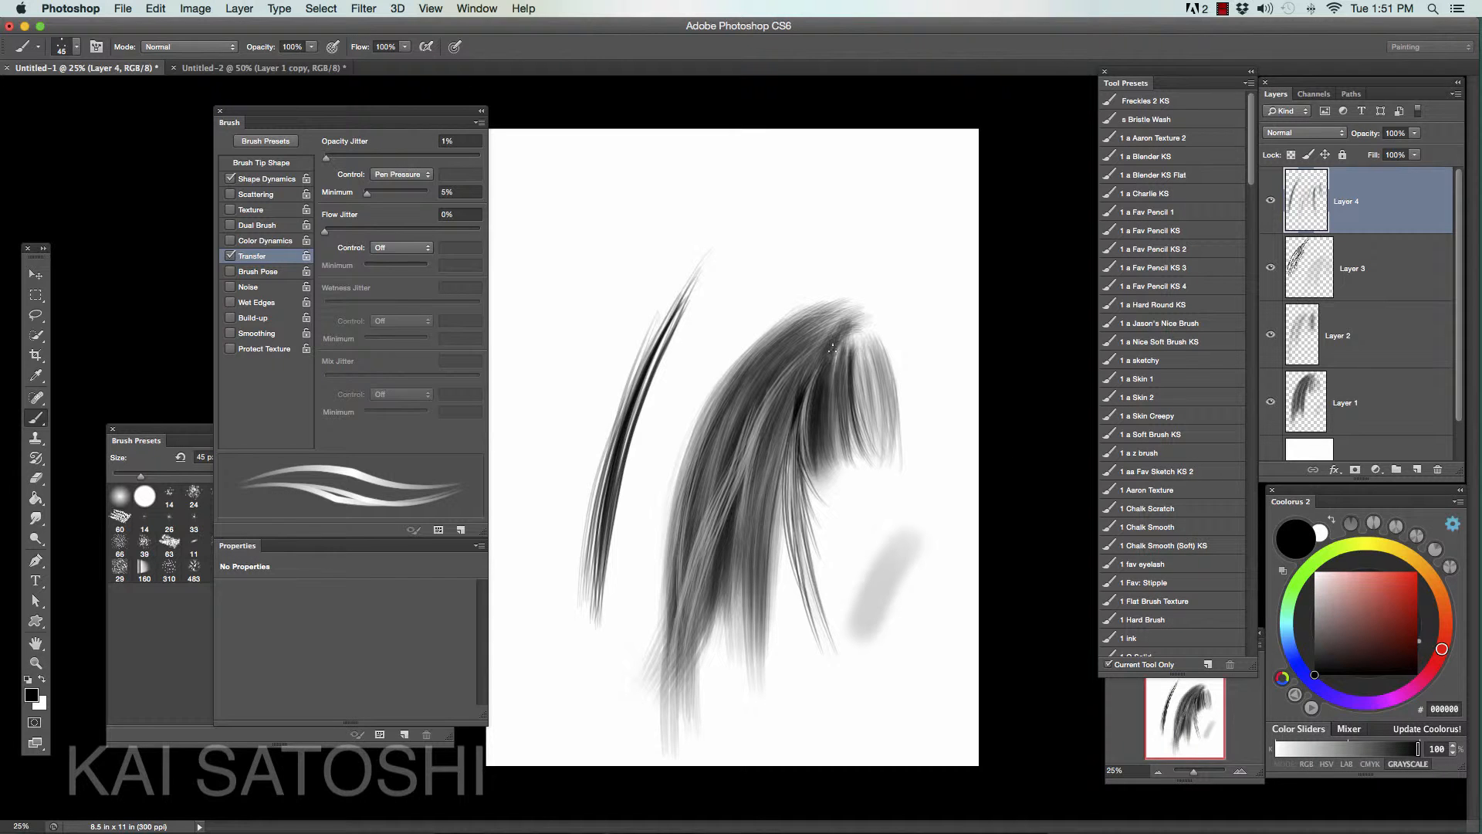
{"action": "mouse_move", "coordinate": [857, 308]}
{"action": "left_mouse_down"}
{"action": "mouse_move", "coordinate": [772, 336]}
{"action": "mouse_move", "coordinate": [833, 321]}
{"action": "left_mouse_up"}
{"action": "mouse_move", "coordinate": [855, 319]}
{"action": "left_mouse_down"}
{"action": "mouse_move", "coordinate": [731, 376]}
{"action": "mouse_move", "coordinate": [669, 565]}
{"action": "left_mouse_up"}
{"action": "left_click_drag", "start_coordinate": [700, 423], "coordinate": [670, 717]}
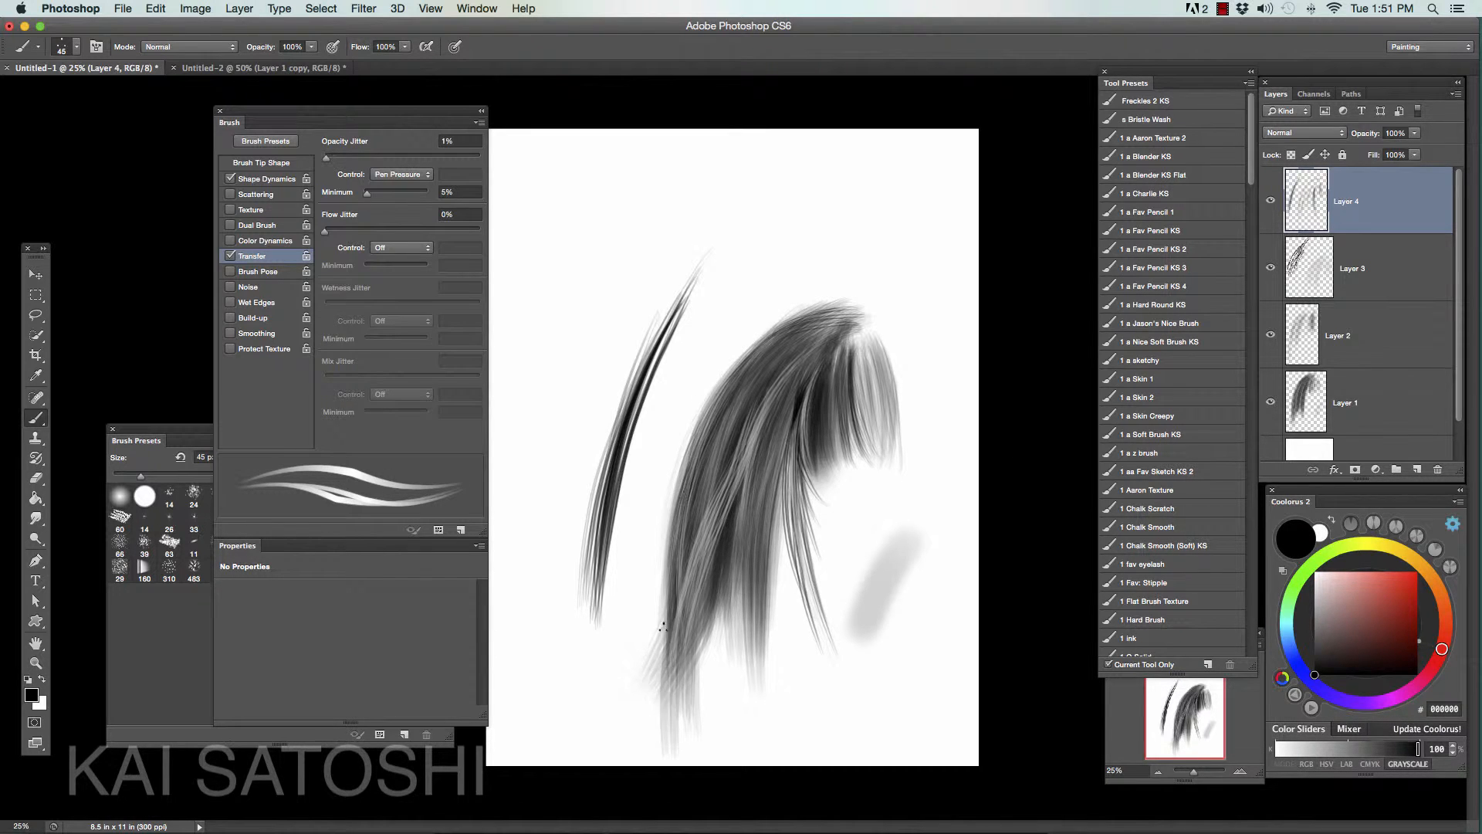
- Extend the lock's lower left tip with dark tapering strands reaching the bottom edge of the canvas
{"action": "left_click_drag", "start_coordinate": [663, 626], "coordinate": [675, 744]}
{"action": "left_click_drag", "start_coordinate": [678, 643], "coordinate": [668, 764]}
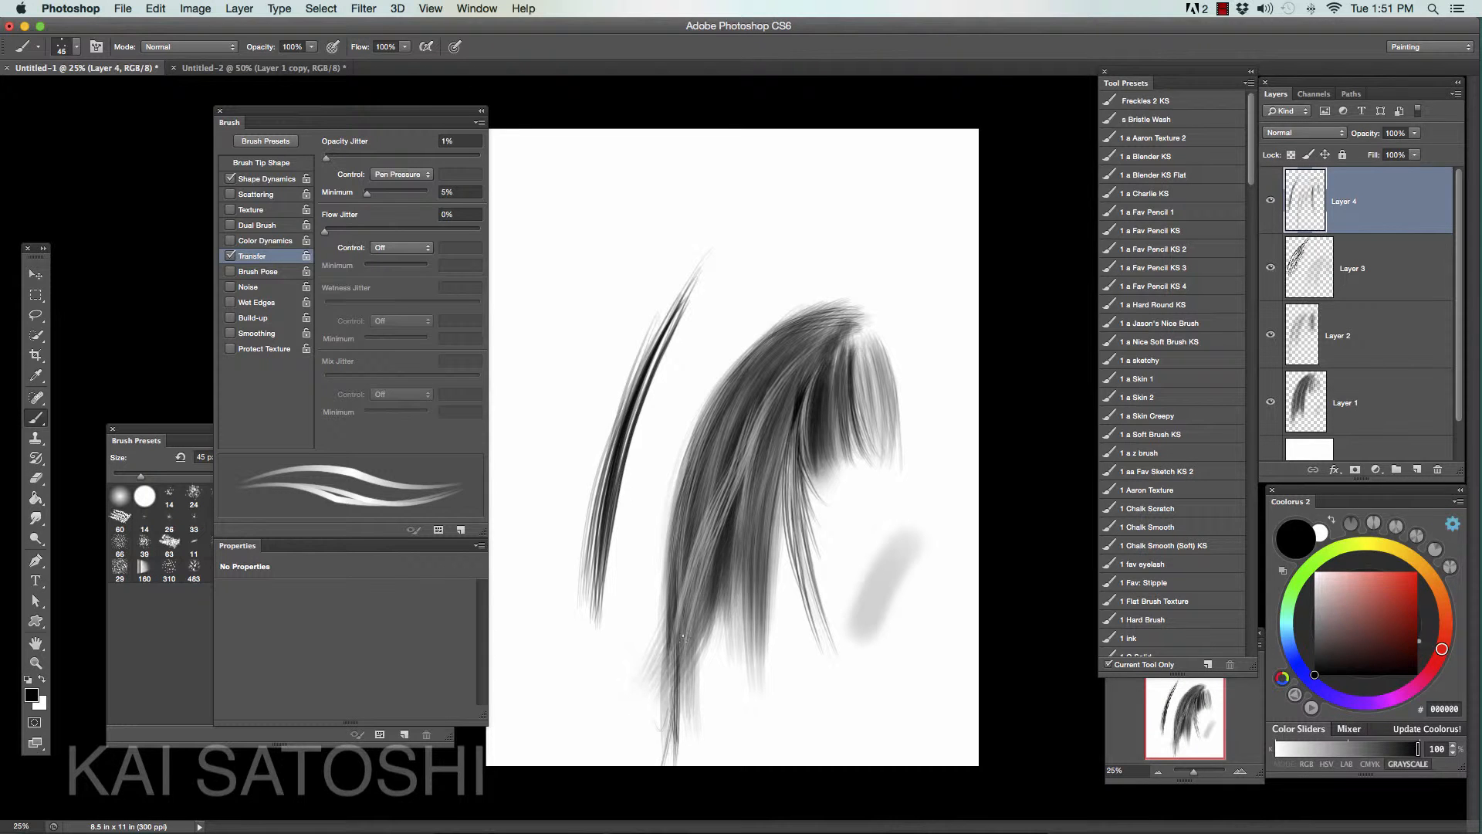
{"action": "left_click_drag", "start_coordinate": [682, 638], "coordinate": [672, 753]}
{"action": "left_click_drag", "start_coordinate": [707, 594], "coordinate": [664, 756]}
{"action": "left_click_drag", "start_coordinate": [711, 606], "coordinate": [670, 764]}
{"action": "left_click_drag", "start_coordinate": [681, 681], "coordinate": [665, 763]}
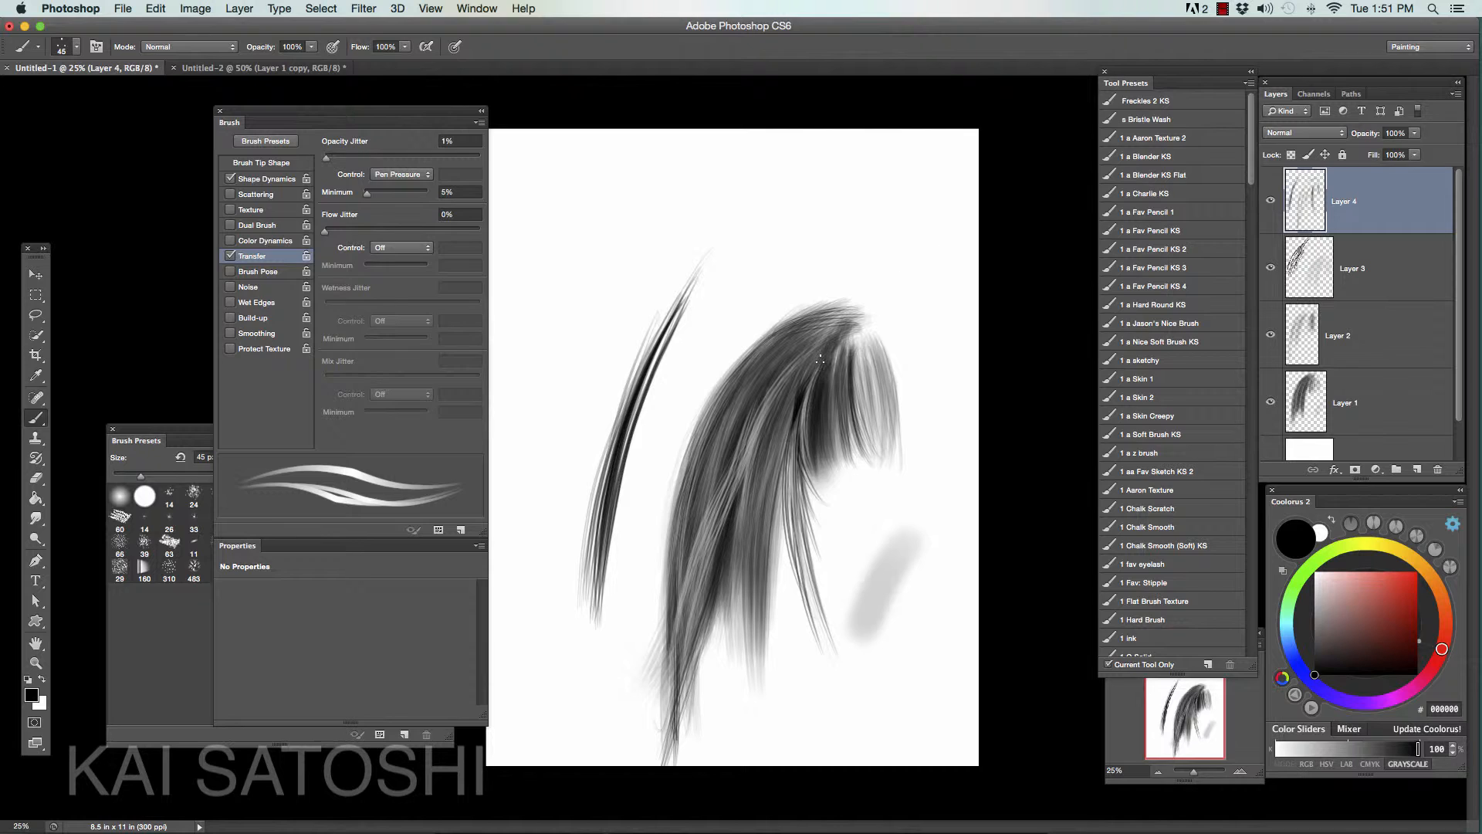
- Lasso the separate test strand left of the lock and delete it
{"action": "key", "text": "l"}
{"action": "mouse_move", "coordinate": [767, 255]}
{"action": "left_mouse_down"}
{"action": "mouse_move", "coordinate": [568, 685]}
{"action": "mouse_move", "coordinate": [807, 236]}
{"action": "left_mouse_up"}
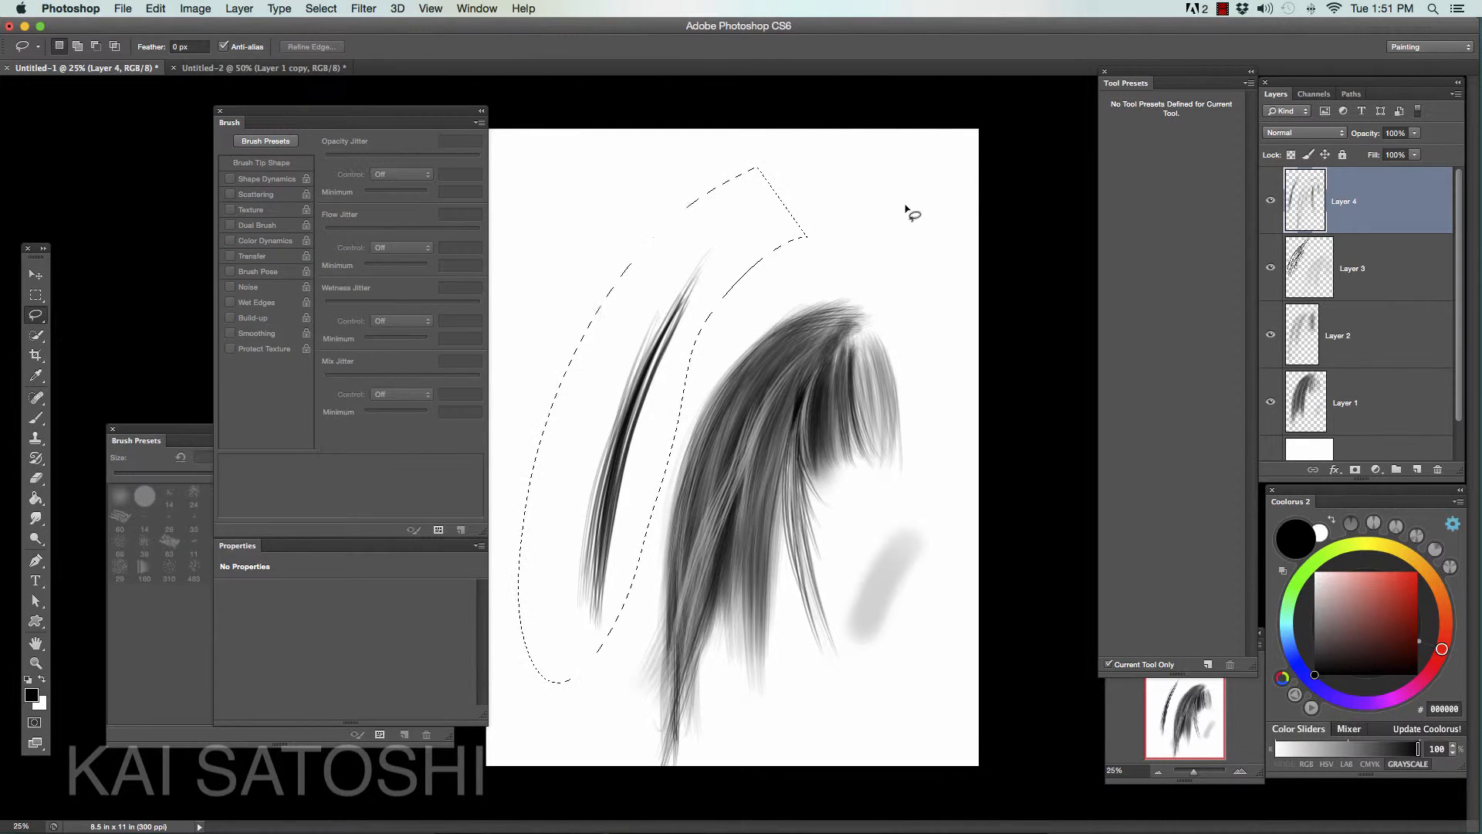
{"action": "key", "text": "Delete"}
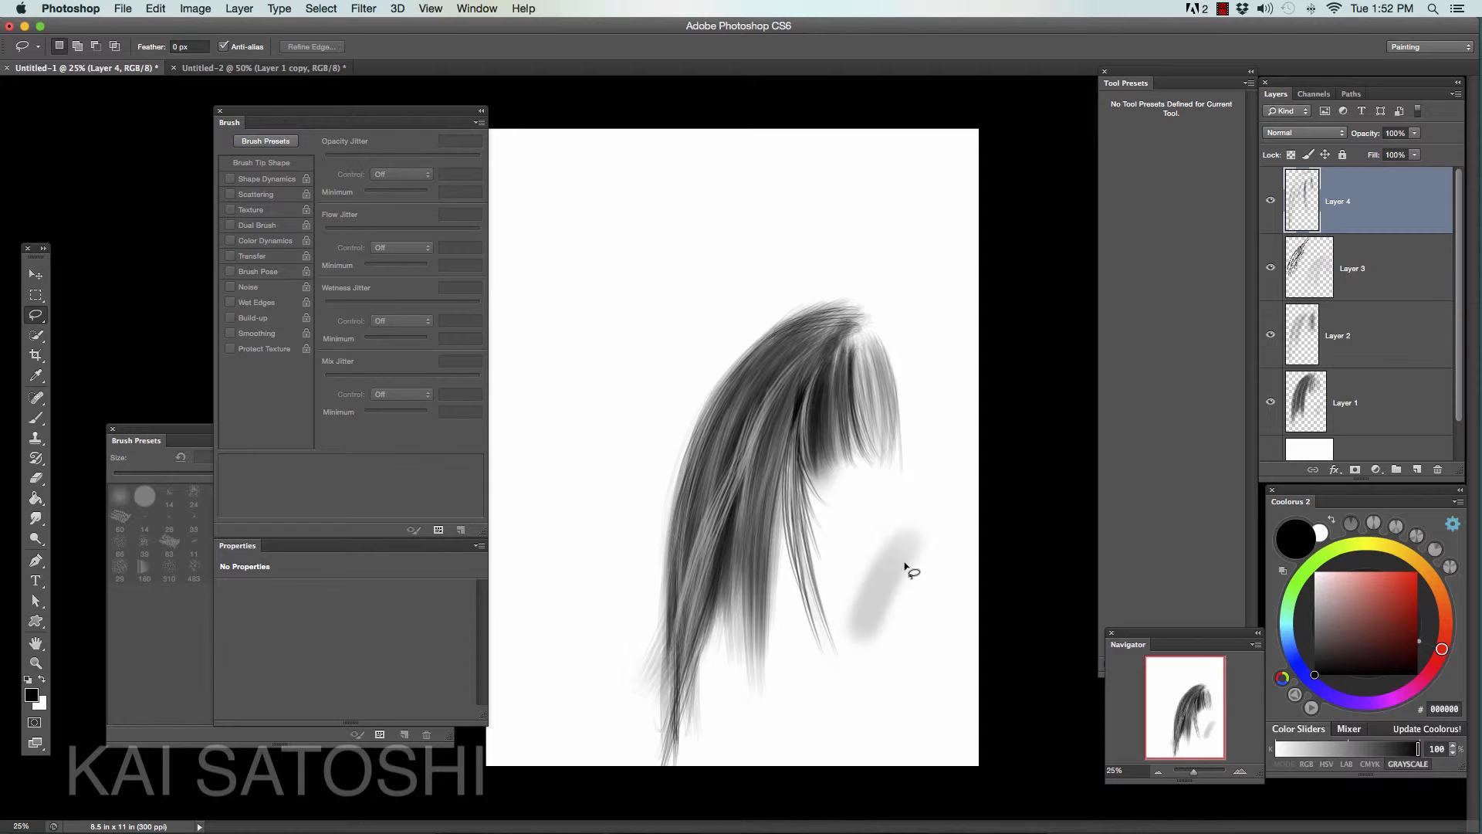
- On a new layer, fill a rectangular selection above the hair with black and deselect it
{"action": "key", "text": "b"}
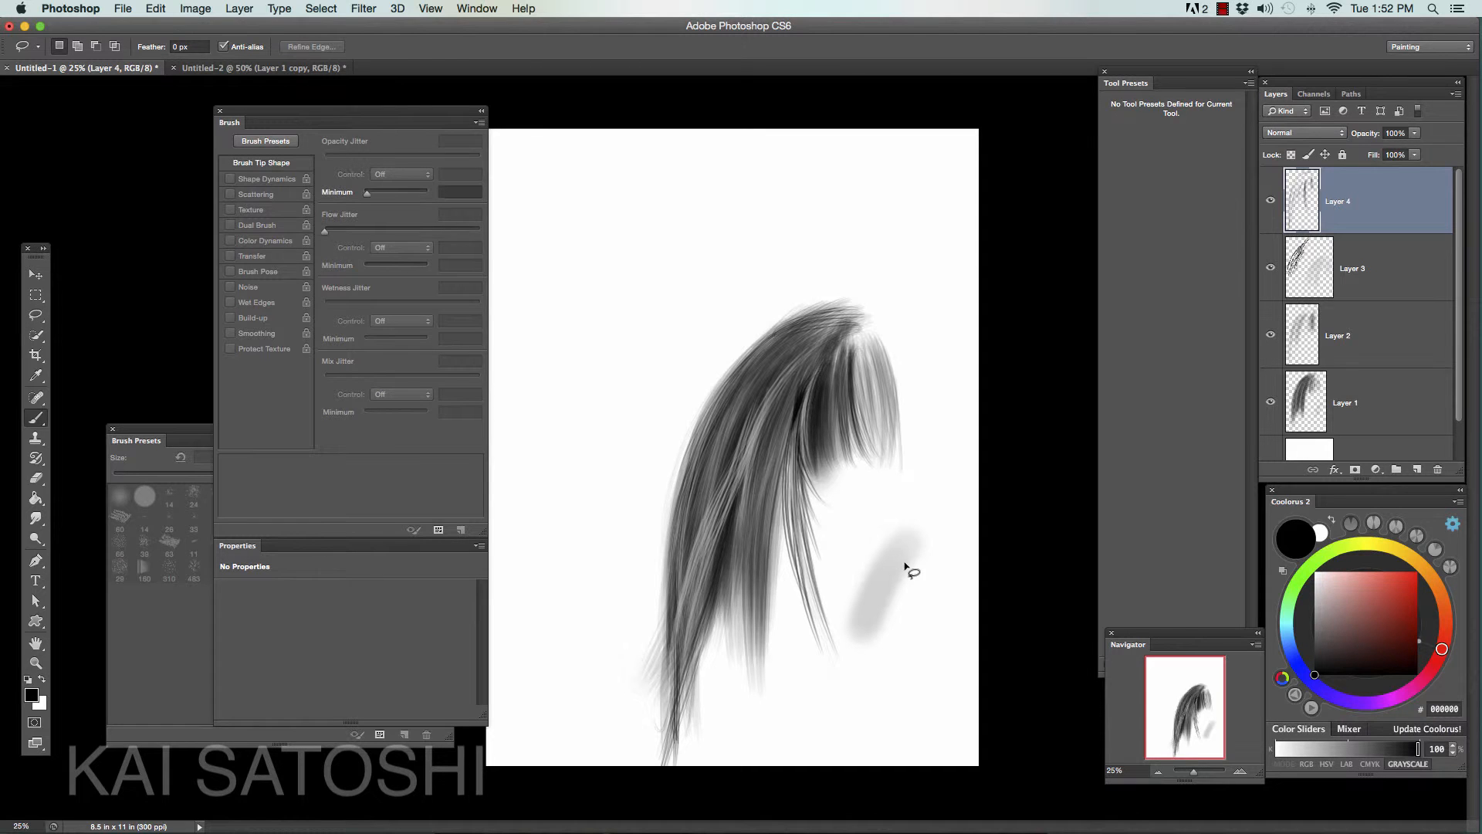
{"action": "left_click", "coordinate": [1417, 469]}
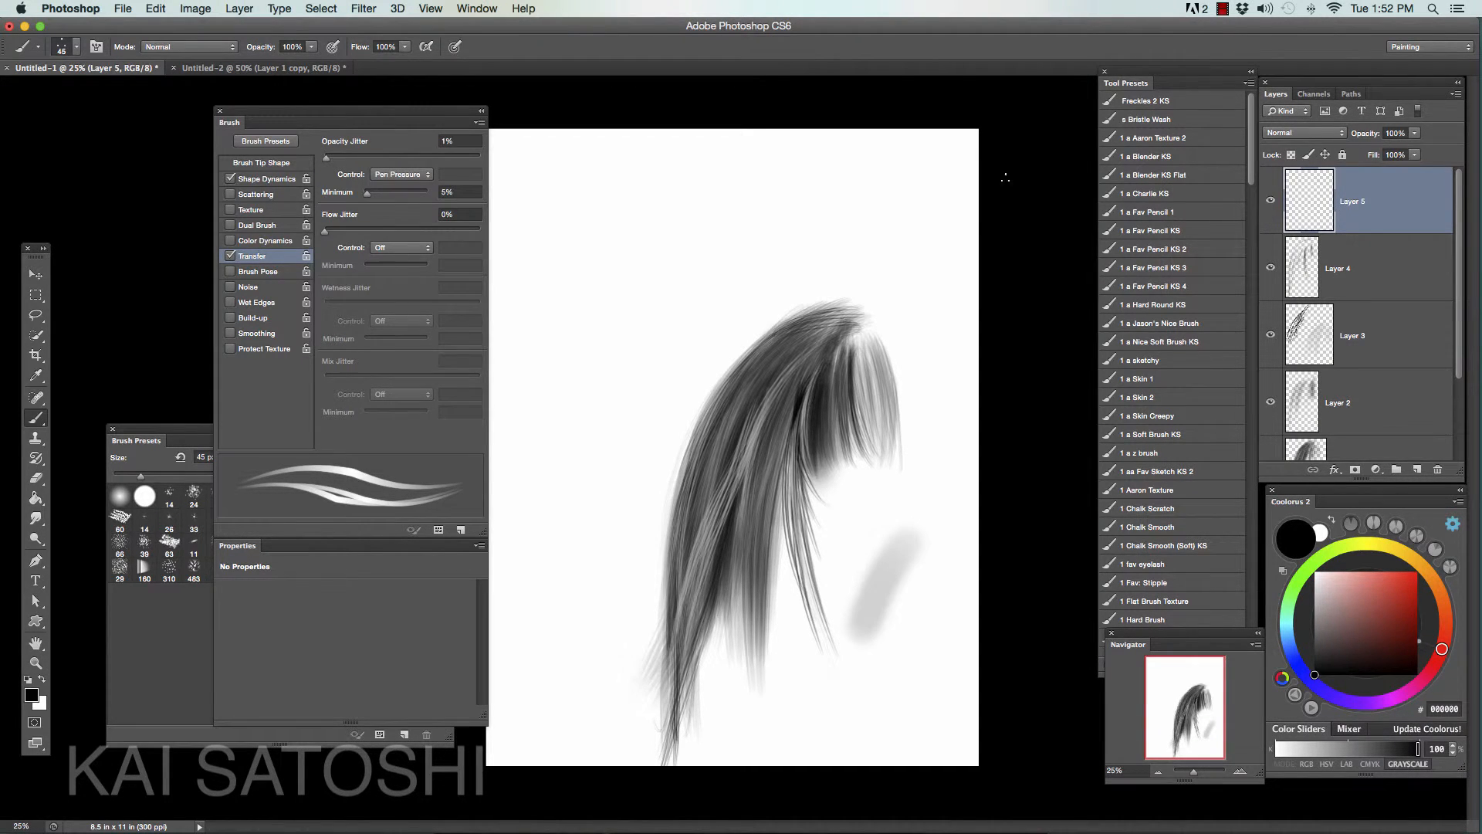
{"action": "left_click", "coordinate": [36, 295]}
{"action": "left_click_drag", "start_coordinate": [536, 190], "coordinate": [787, 265]}
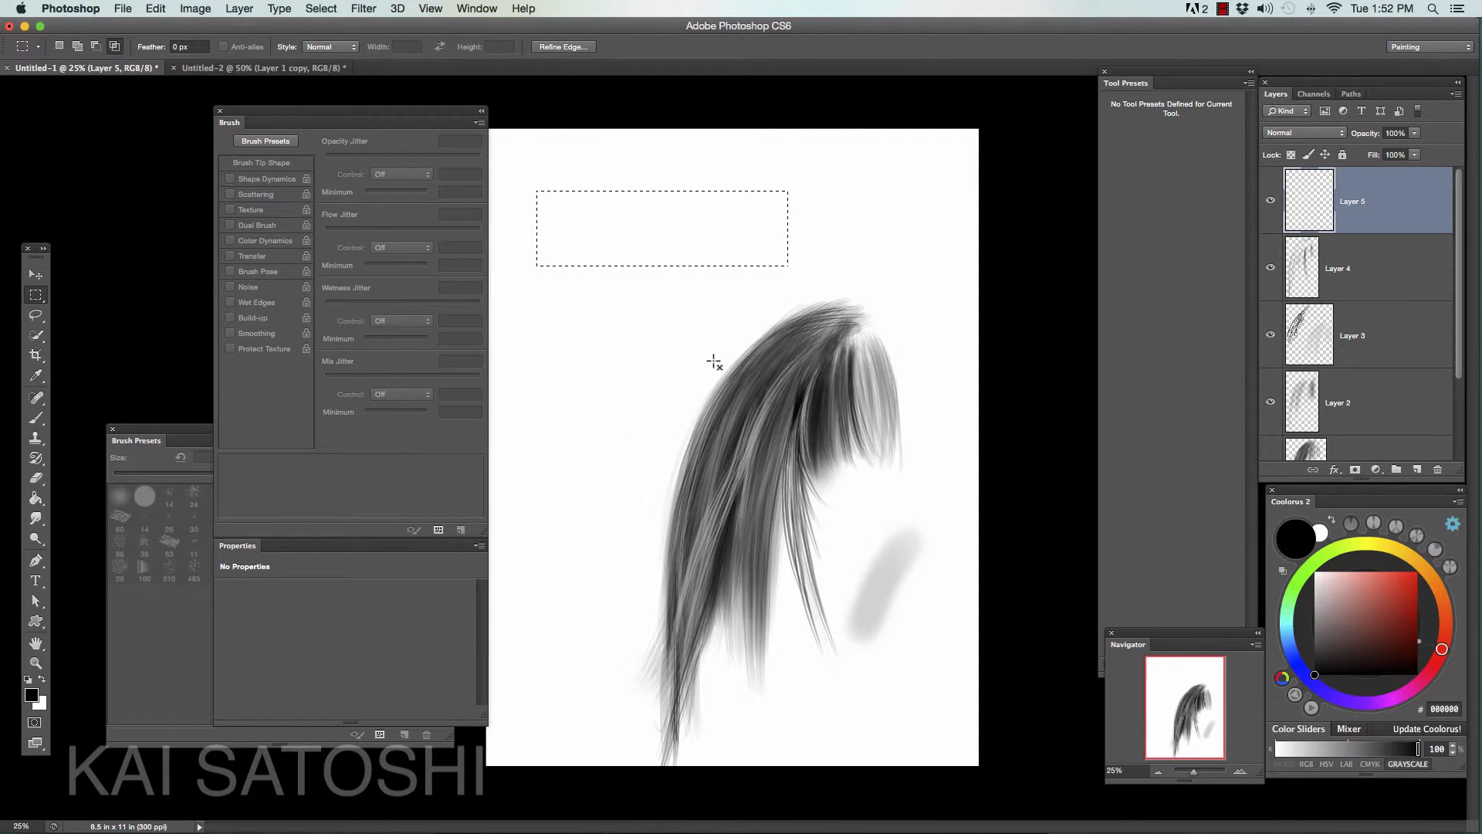
{"action": "key", "text": "g"}
{"action": "key", "text": "f"}
{"action": "key", "text": "alt+BackSpace"}
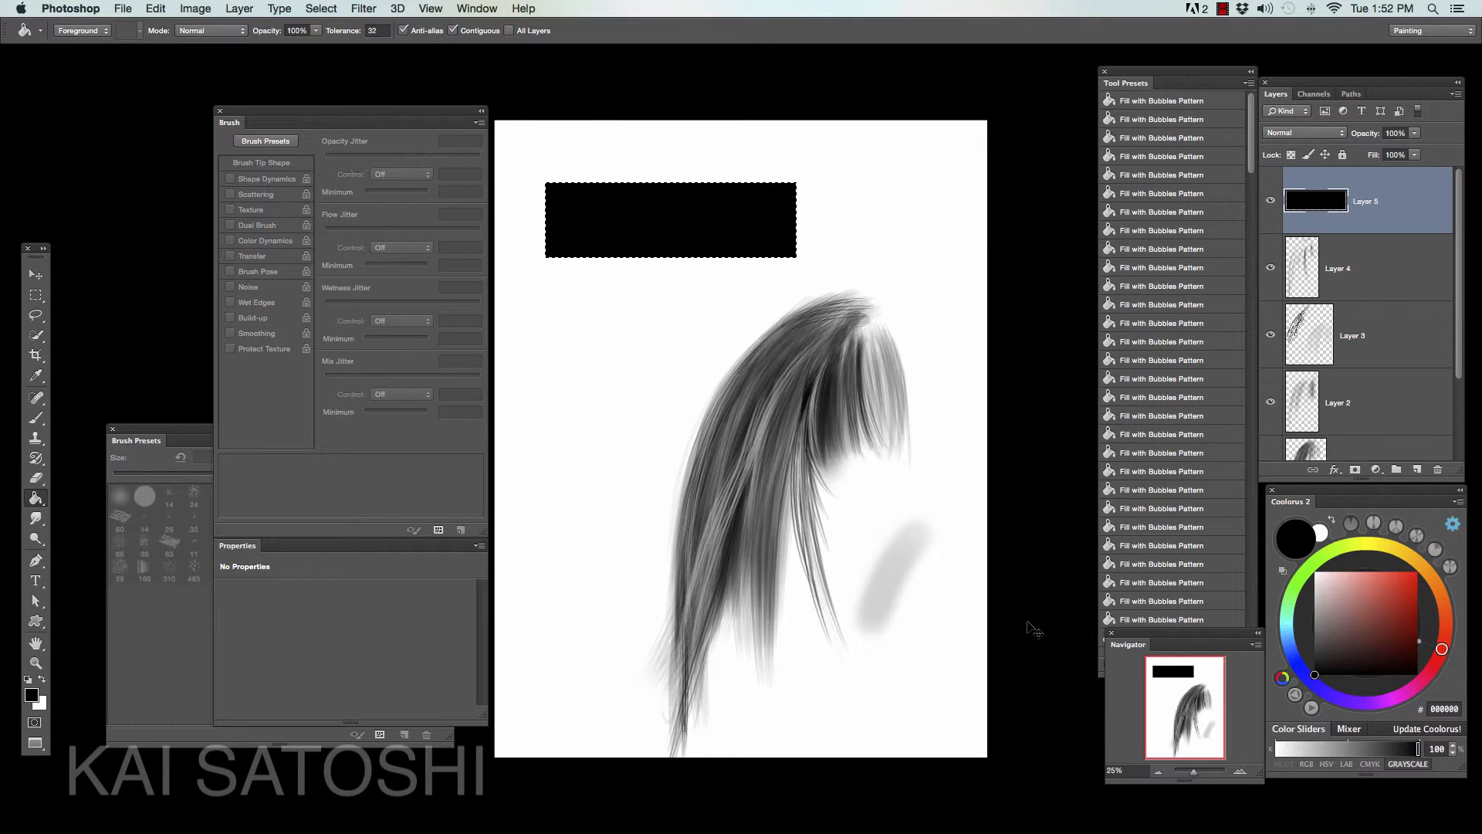
{"action": "key", "text": "super+d"}
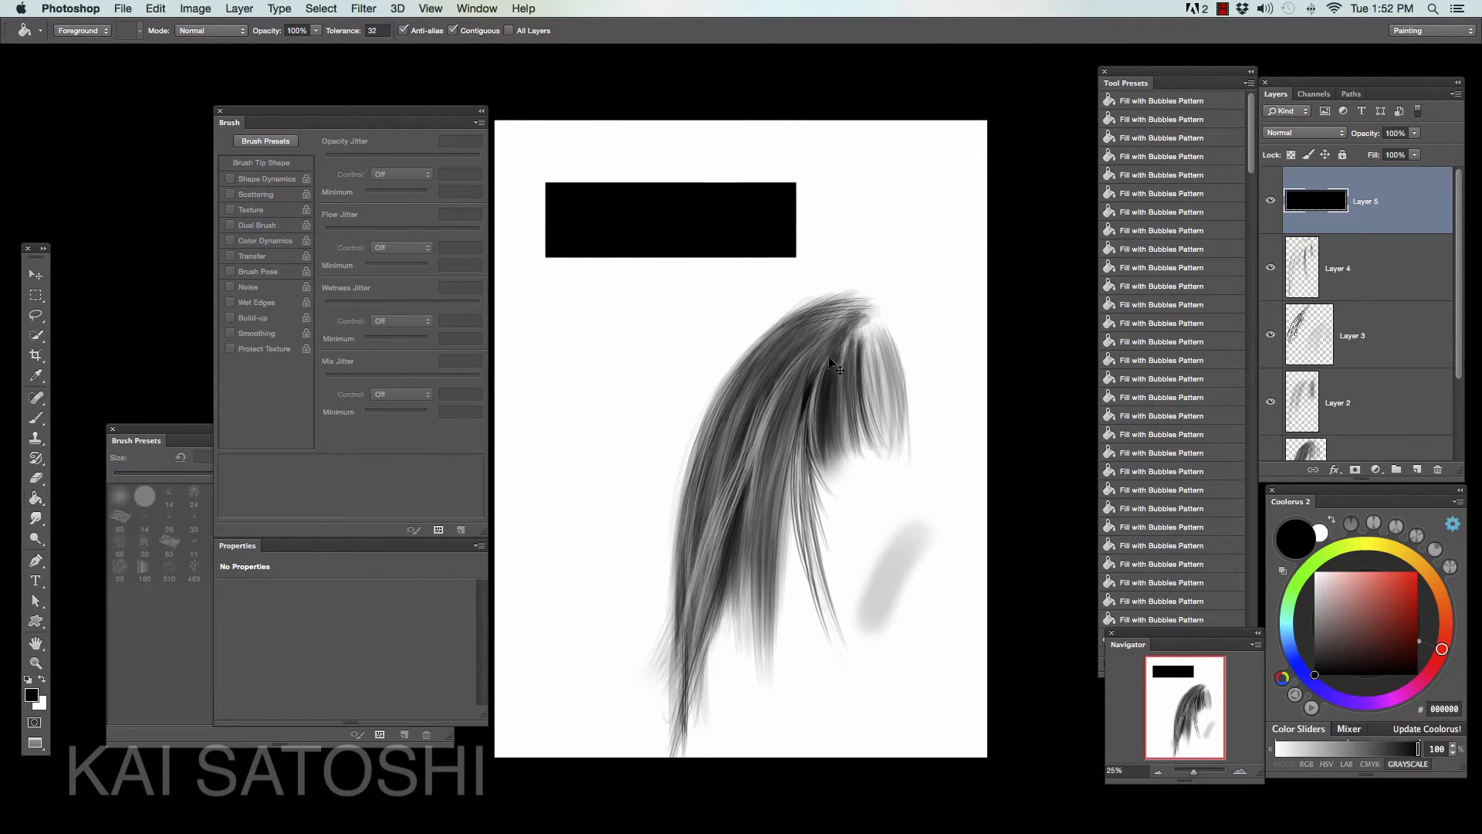
- Move the black rectangle down beside the hair's crown and hide its transform outline
{"action": "key", "text": "v"}
{"action": "left_click_drag", "start_coordinate": [723, 242], "coordinate": [693, 315]}
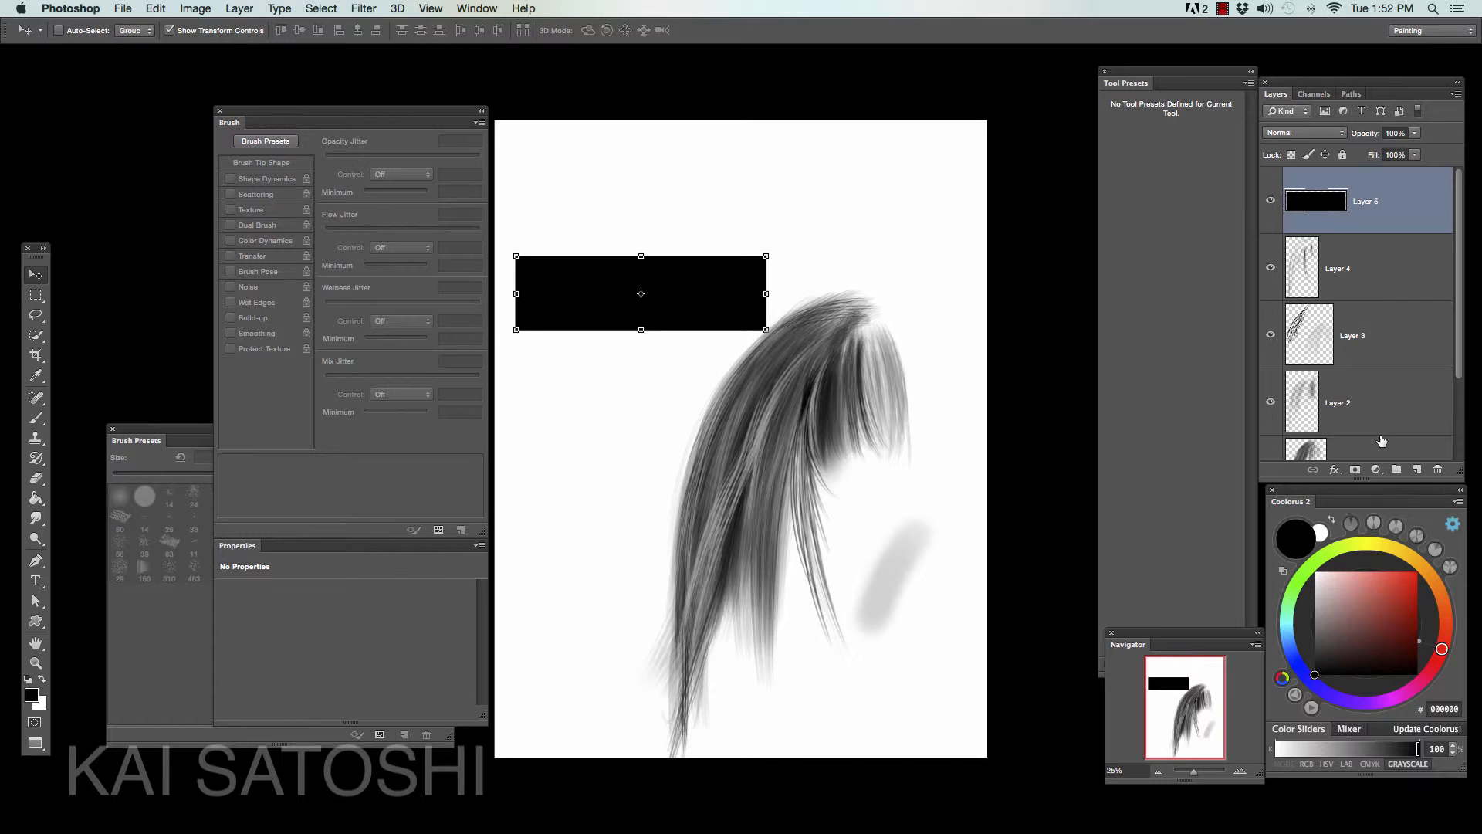
{"action": "key", "text": "super+h"}
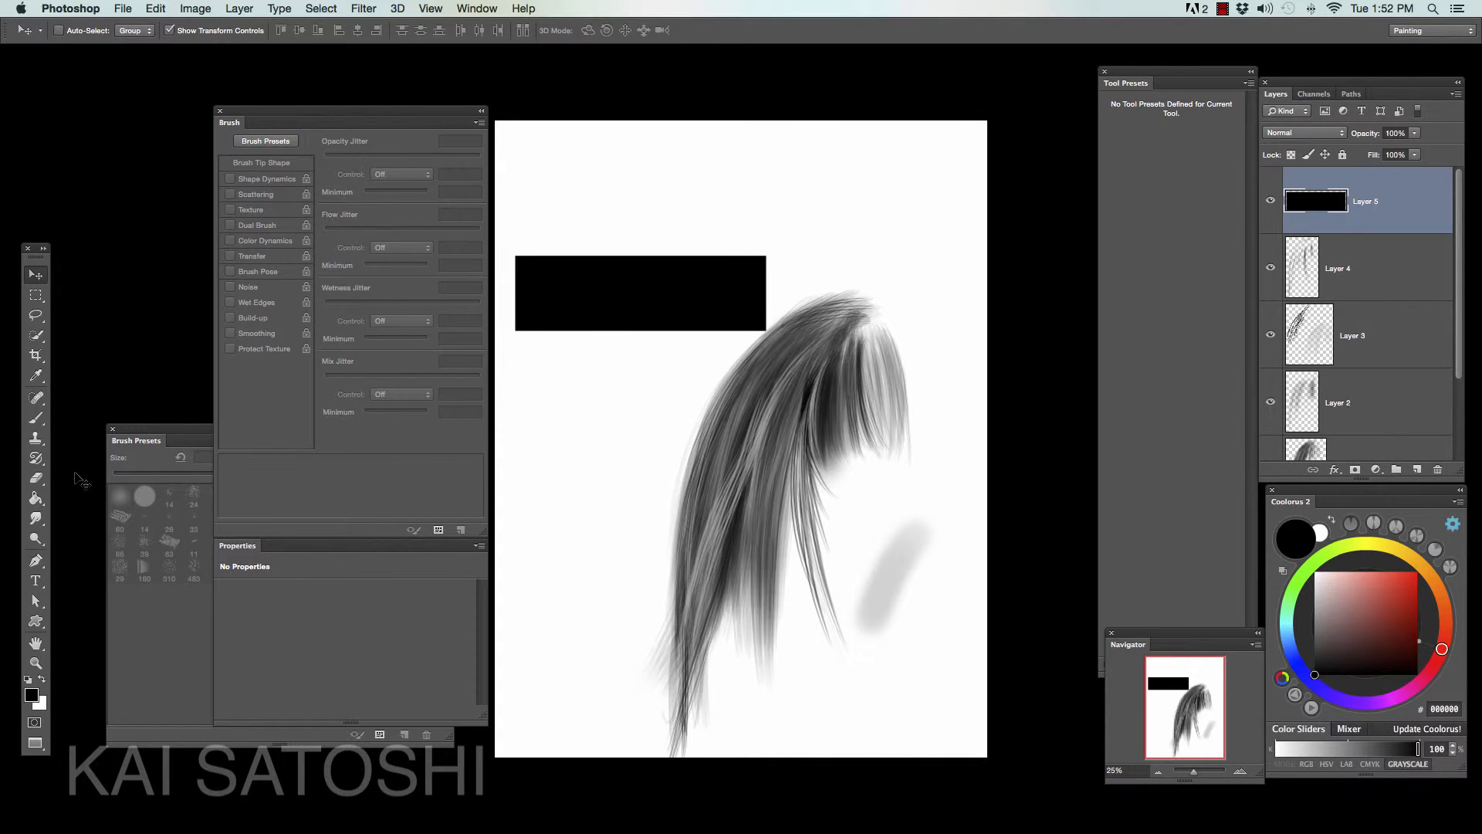
- Choose the Smudge tool with the last 361 px dot-cluster tip and reduce its size to 90 px
{"action": "left_click", "coordinate": [36, 521]}
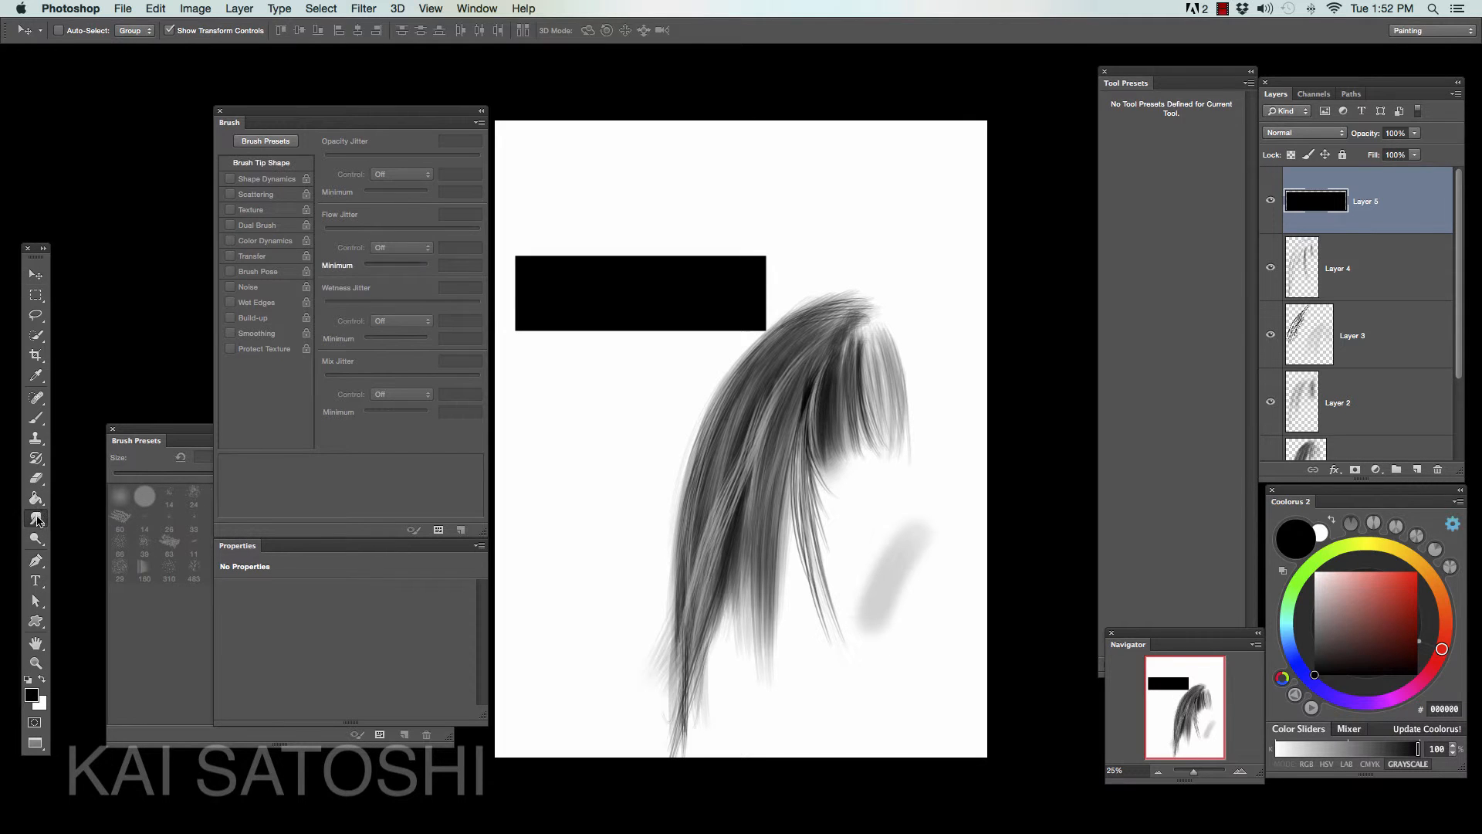
{"action": "left_click", "coordinate": [186, 438]}
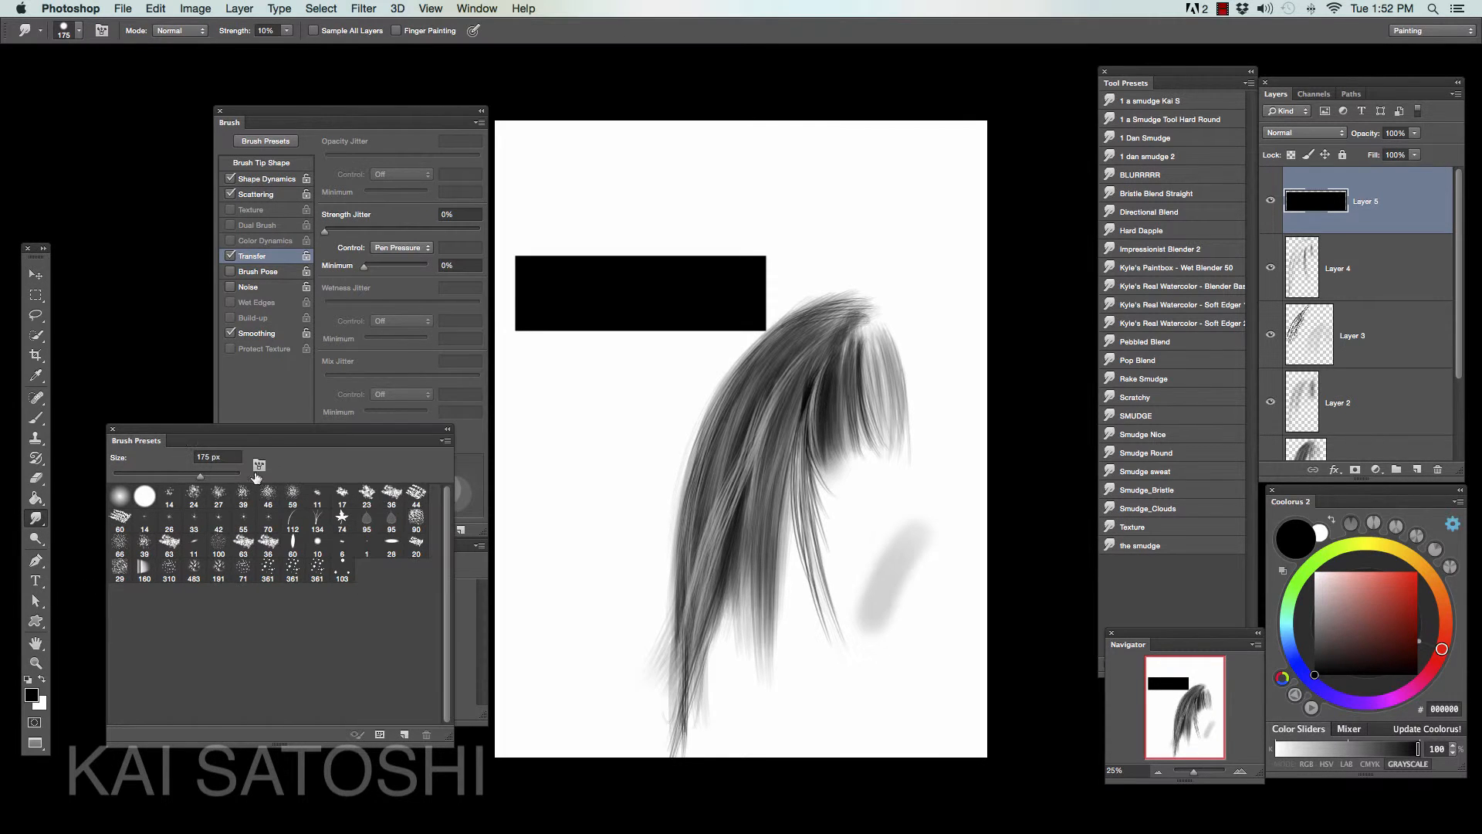
{"action": "left_click", "coordinate": [316, 571]}
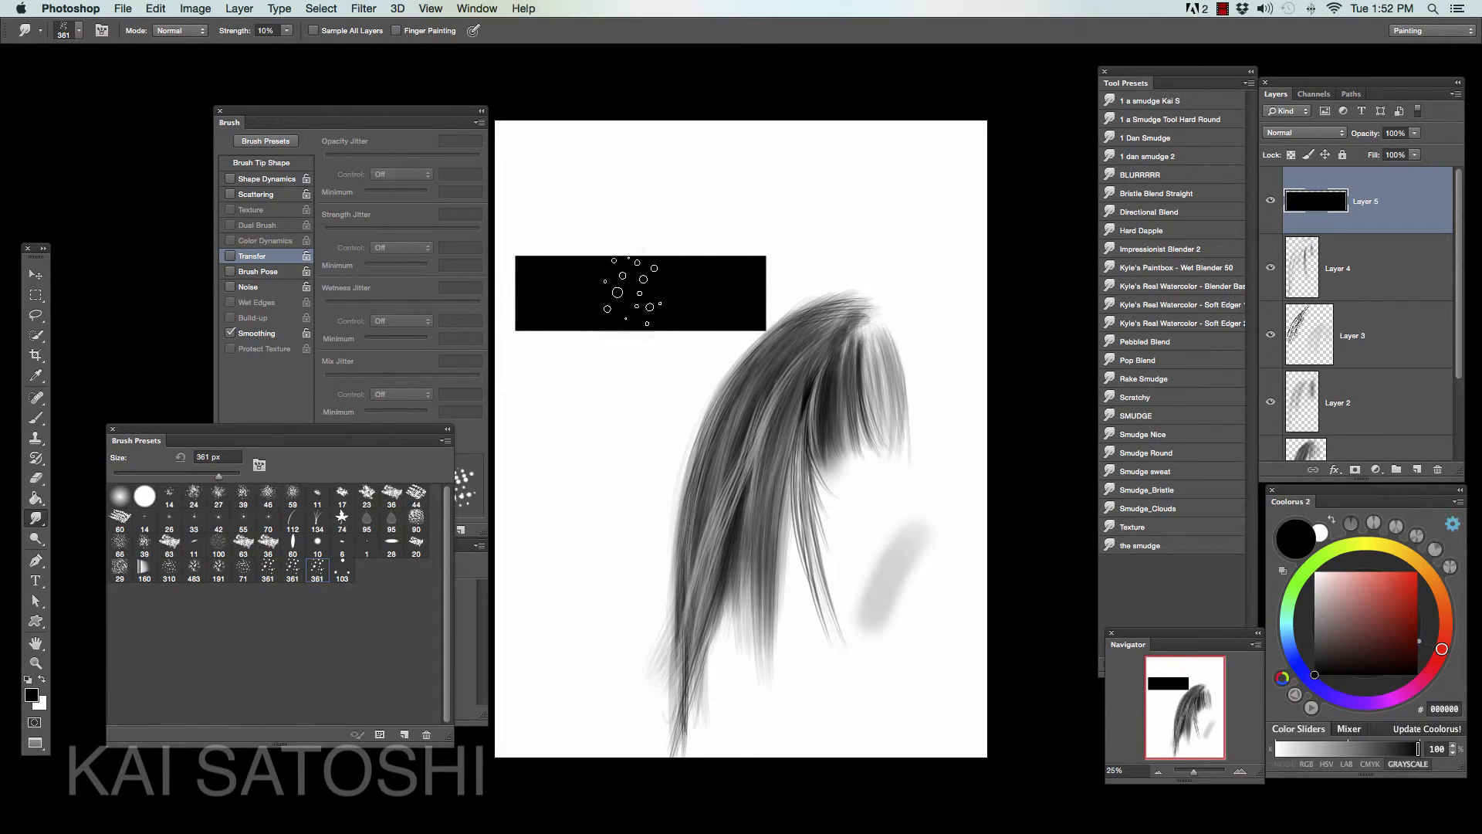
{"action": "key", "text": "bracketleft"}
{"action": "key", "text": "bracketleft"}
{"action": "key", "text": "bracketleft"}
{"action": "key", "text": "bracketleft"}
{"action": "key", "text": "bracketleft"}
{"action": "key", "text": "bracketleft"}
{"action": "key", "text": "bracketleft"}
{"action": "key", "text": "bracketleft"}
{"action": "left_click", "coordinate": [1237, 770]}
{"action": "left_click", "coordinate": [1237, 770]}
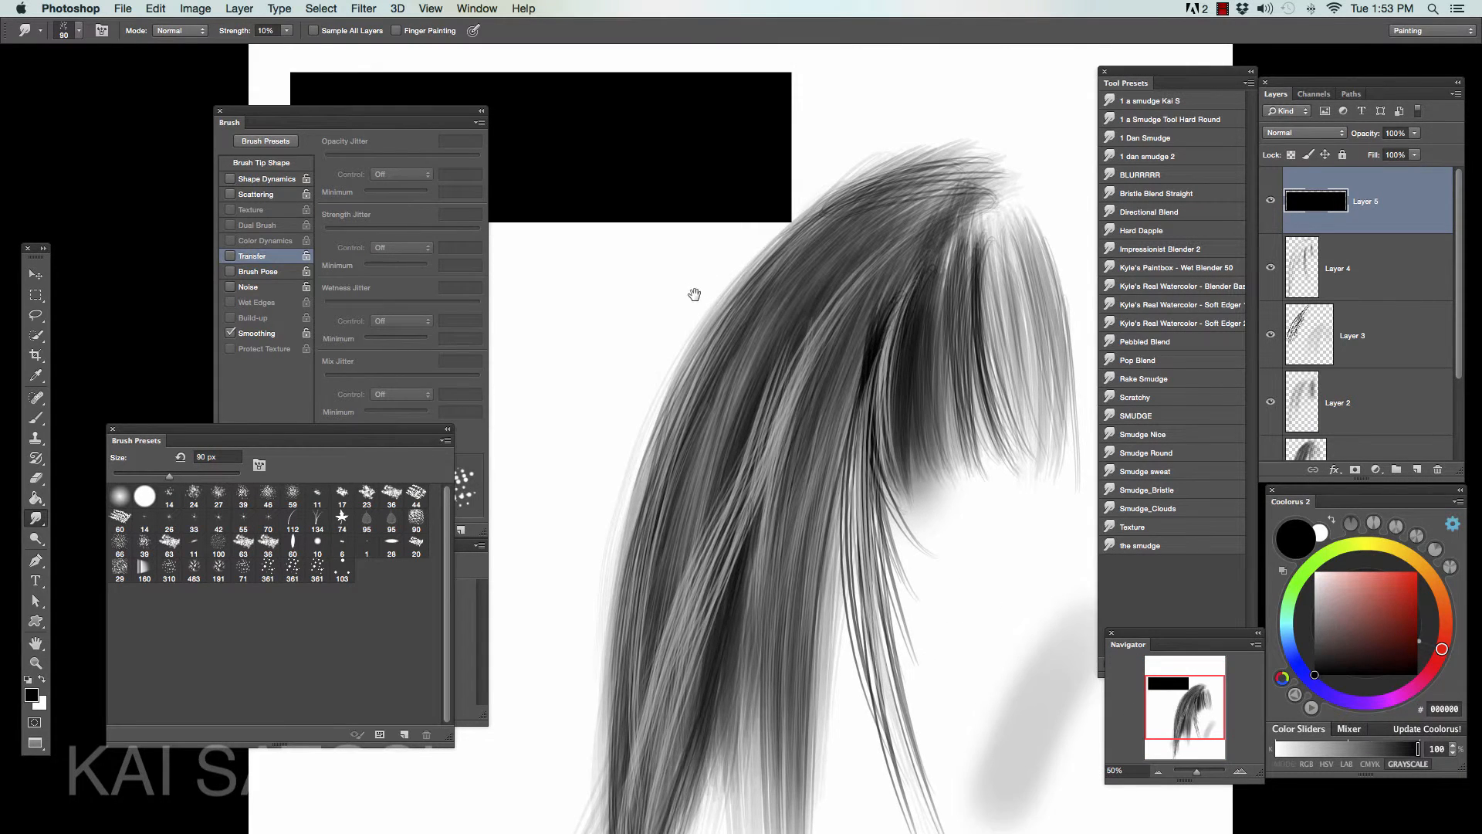
{"action": "mouse_move", "coordinate": [694, 291]}
{"action": "left_mouse_down"}
{"action": "mouse_move", "coordinate": [760, 439]}
{"action": "mouse_move", "coordinate": [887, 579]}
{"action": "left_mouse_up"}
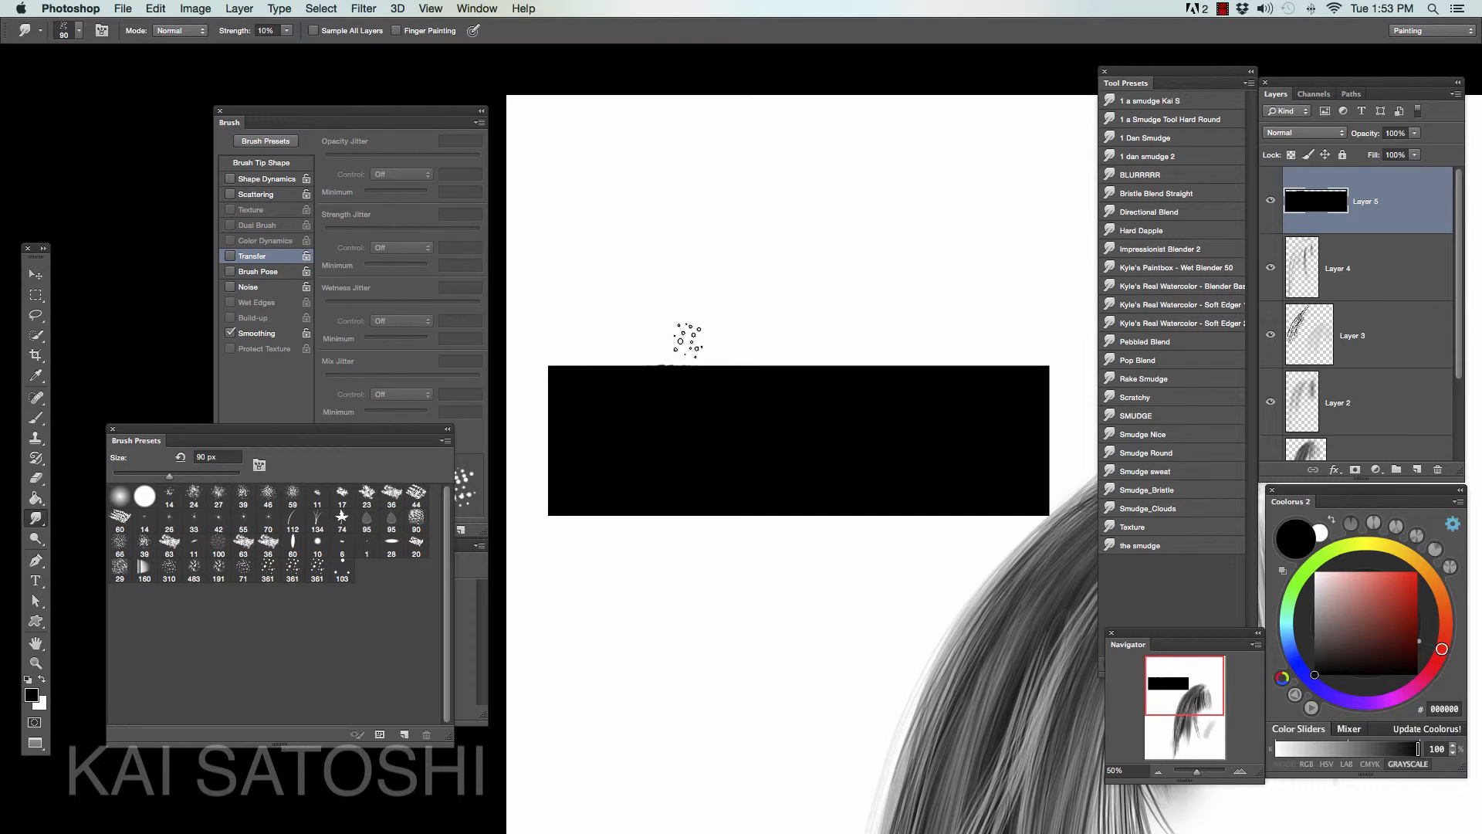
- Set the smudge strength to 41% and pull short tufts up from the rectangle's upper edge at 50 px and 45 px
{"action": "key", "text": "bracketleft"}
{"action": "key", "text": "bracketleft"}
{"action": "key", "text": "bracketleft"}
{"action": "key", "text": "bracketleft"}
{"action": "left_click", "coordinate": [288, 32]}
{"action": "left_click_drag", "start_coordinate": [289, 48], "coordinate": [303, 48]}
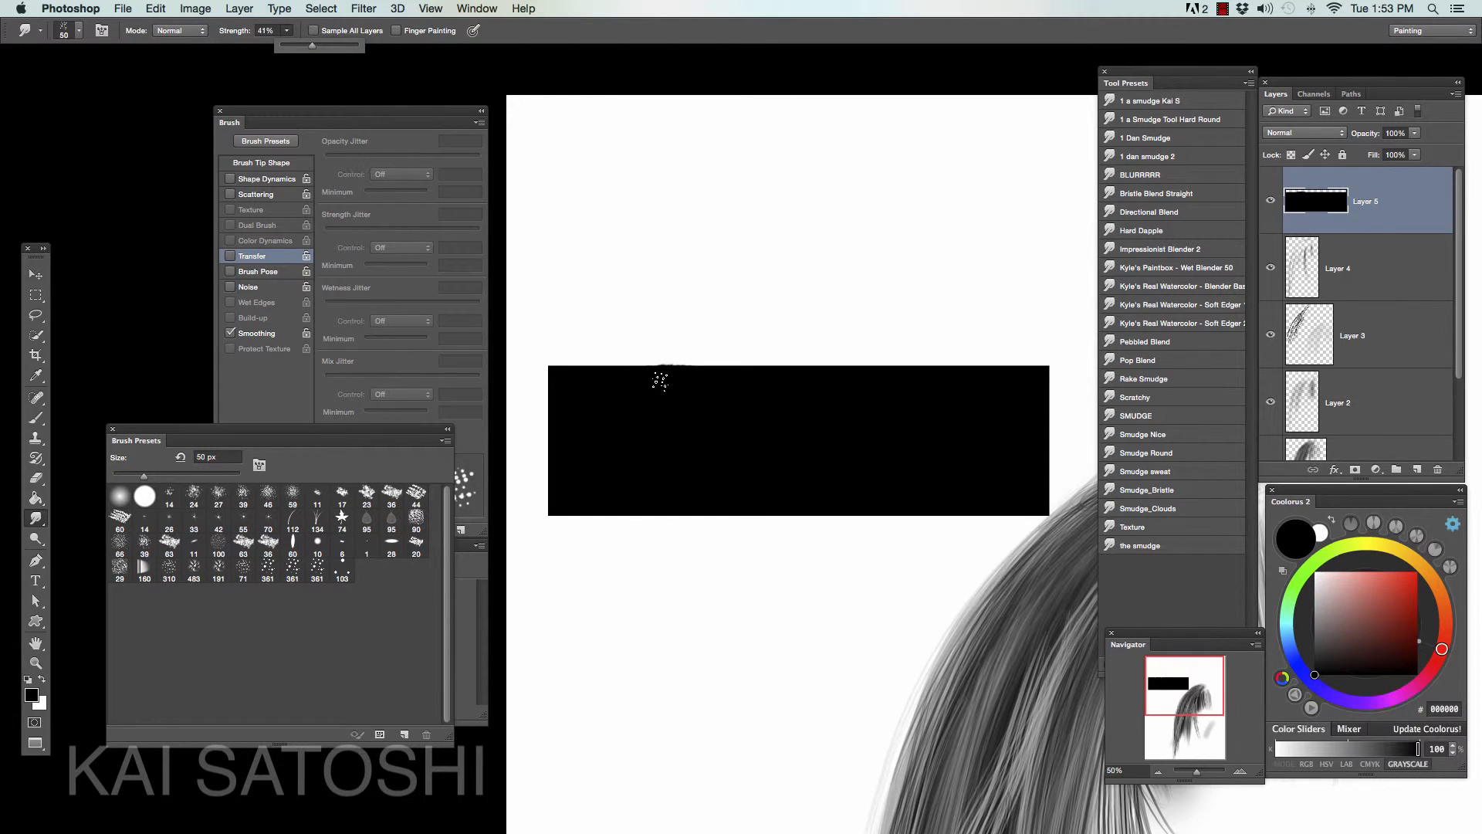
{"action": "left_click_drag", "start_coordinate": [661, 380], "coordinate": [695, 331]}
{"action": "key", "text": "["}
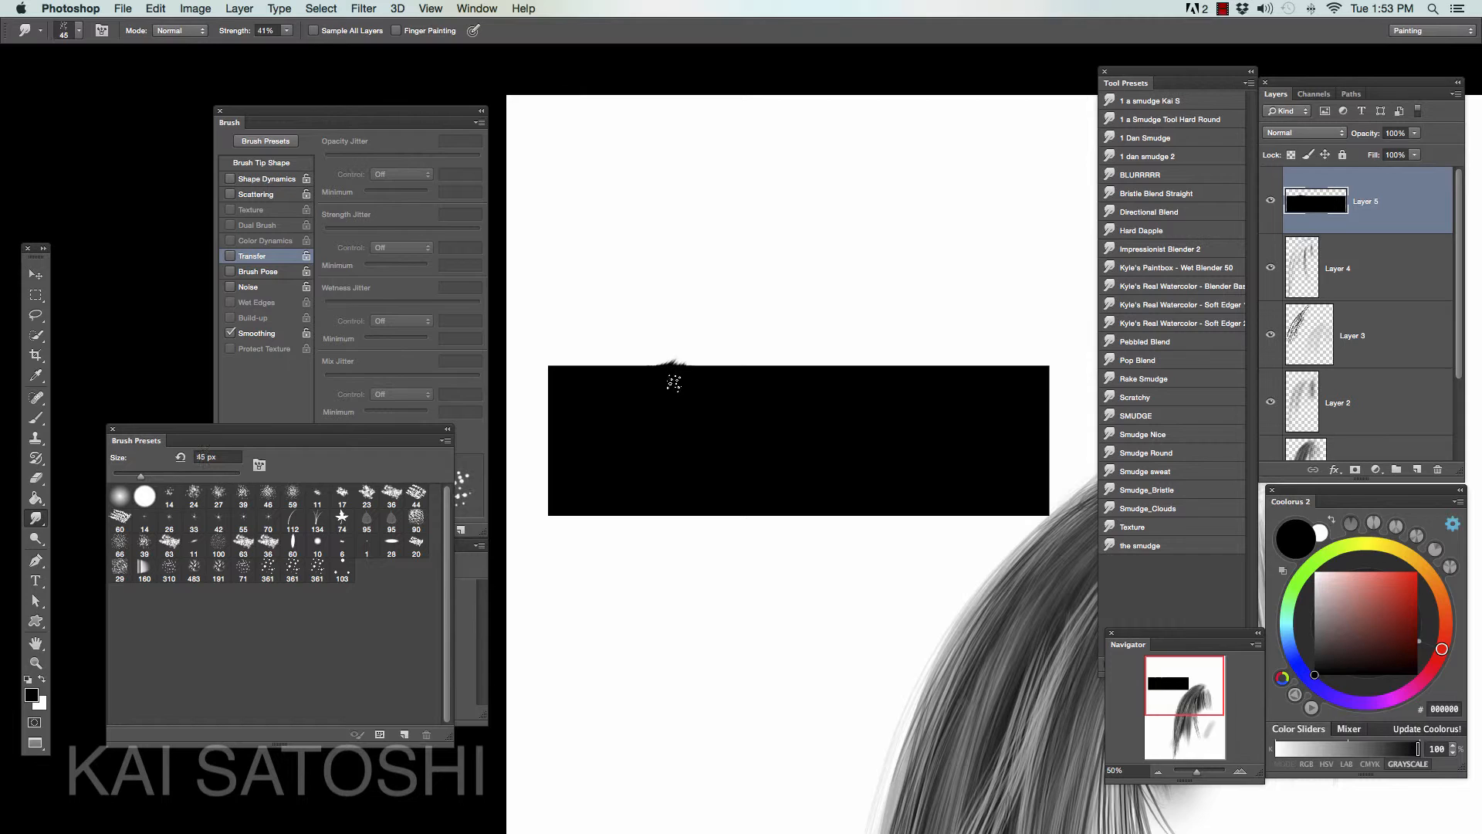
{"action": "mouse_move", "coordinate": [676, 381]}
{"action": "left_mouse_down"}
{"action": "mouse_move", "coordinate": [704, 345]}
{"action": "mouse_move", "coordinate": [675, 400]}
{"action": "mouse_move", "coordinate": [735, 328]}
{"action": "mouse_move", "coordinate": [690, 399]}
{"action": "mouse_move", "coordinate": [739, 338]}
{"action": "mouse_move", "coordinate": [709, 389]}
{"action": "mouse_move", "coordinate": [723, 325]}
{"action": "left_mouse_up"}
- Raise the smudge strength to 69% and pull hair spikes along the left and middle of the rectangle's upper edge
{"action": "left_click", "coordinate": [288, 31]}
{"action": "left_click_drag", "start_coordinate": [295, 48], "coordinate": [313, 49]}
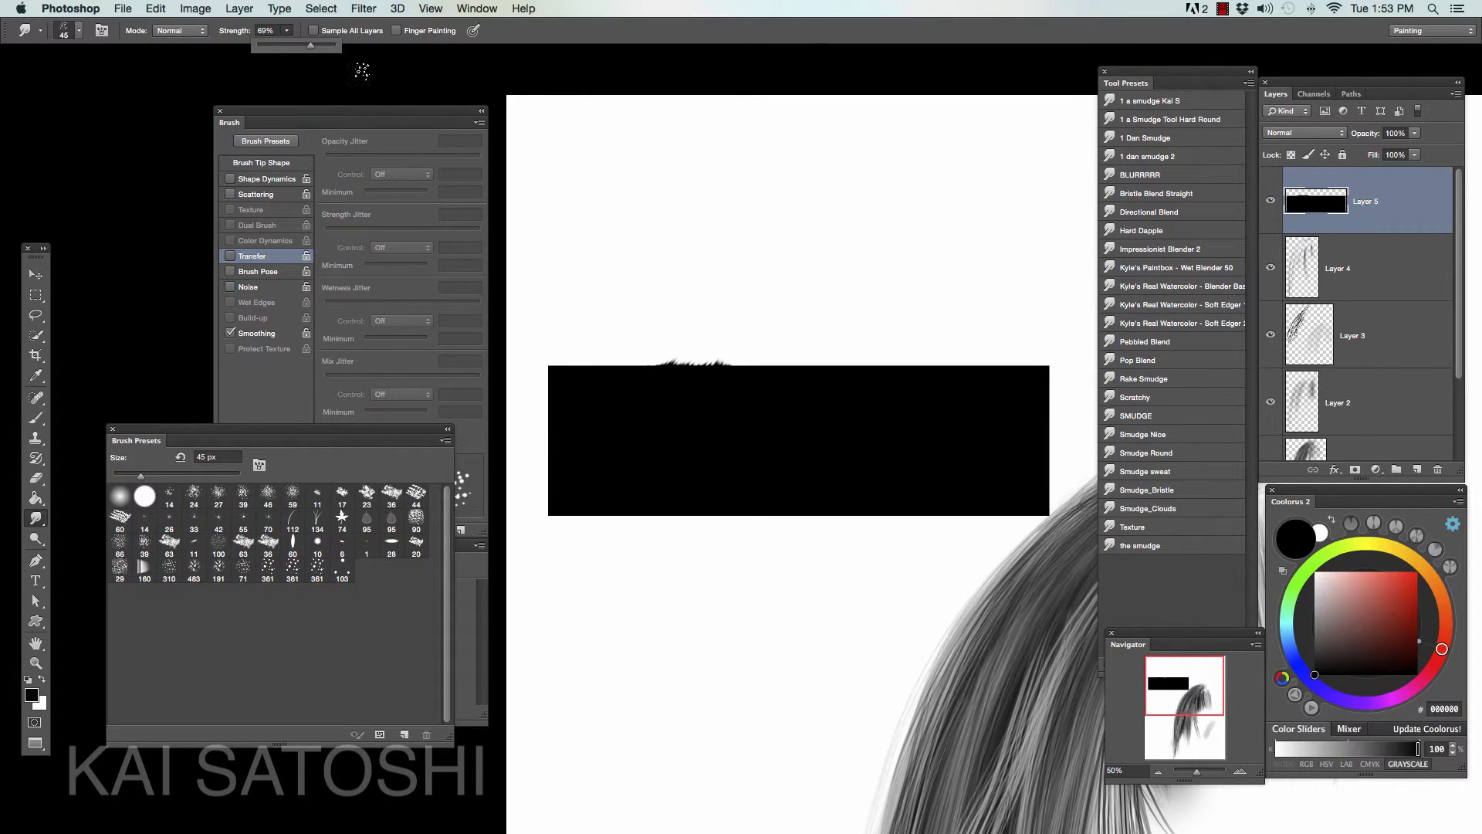
{"action": "left_click_drag", "start_coordinate": [737, 380], "coordinate": [767, 326]}
{"action": "mouse_move", "coordinate": [737, 379]}
{"action": "left_mouse_down"}
{"action": "mouse_move", "coordinate": [780, 329]}
{"action": "mouse_move", "coordinate": [727, 395]}
{"action": "mouse_move", "coordinate": [745, 346]}
{"action": "mouse_move", "coordinate": [741, 387]}
{"action": "mouse_move", "coordinate": [782, 334]}
{"action": "mouse_move", "coordinate": [741, 394]}
{"action": "mouse_move", "coordinate": [802, 338]}
{"action": "left_mouse_up"}
{"action": "mouse_move", "coordinate": [753, 404]}
{"action": "left_mouse_down"}
{"action": "mouse_move", "coordinate": [849, 325]}
{"action": "mouse_move", "coordinate": [751, 398]}
{"action": "mouse_move", "coordinate": [731, 392]}
{"action": "mouse_move", "coordinate": [734, 344]}
{"action": "mouse_move", "coordinate": [720, 400]}
{"action": "mouse_move", "coordinate": [735, 328]}
{"action": "mouse_move", "coordinate": [694, 387]}
{"action": "mouse_move", "coordinate": [708, 338]}
{"action": "left_mouse_up"}
{"action": "mouse_move", "coordinate": [672, 392]}
{"action": "left_mouse_down"}
{"action": "mouse_move", "coordinate": [691, 329]}
{"action": "mouse_move", "coordinate": [647, 398]}
{"action": "mouse_move", "coordinate": [646, 340]}
{"action": "mouse_move", "coordinate": [641, 398]}
{"action": "mouse_move", "coordinate": [627, 352]}
{"action": "mouse_move", "coordinate": [624, 389]}
{"action": "mouse_move", "coordinate": [600, 349]}
{"action": "mouse_move", "coordinate": [614, 357]}
{"action": "mouse_move", "coordinate": [603, 387]}
{"action": "mouse_move", "coordinate": [583, 341]}
{"action": "mouse_move", "coordinate": [585, 386]}
{"action": "mouse_move", "coordinate": [560, 351]}
{"action": "left_mouse_up"}
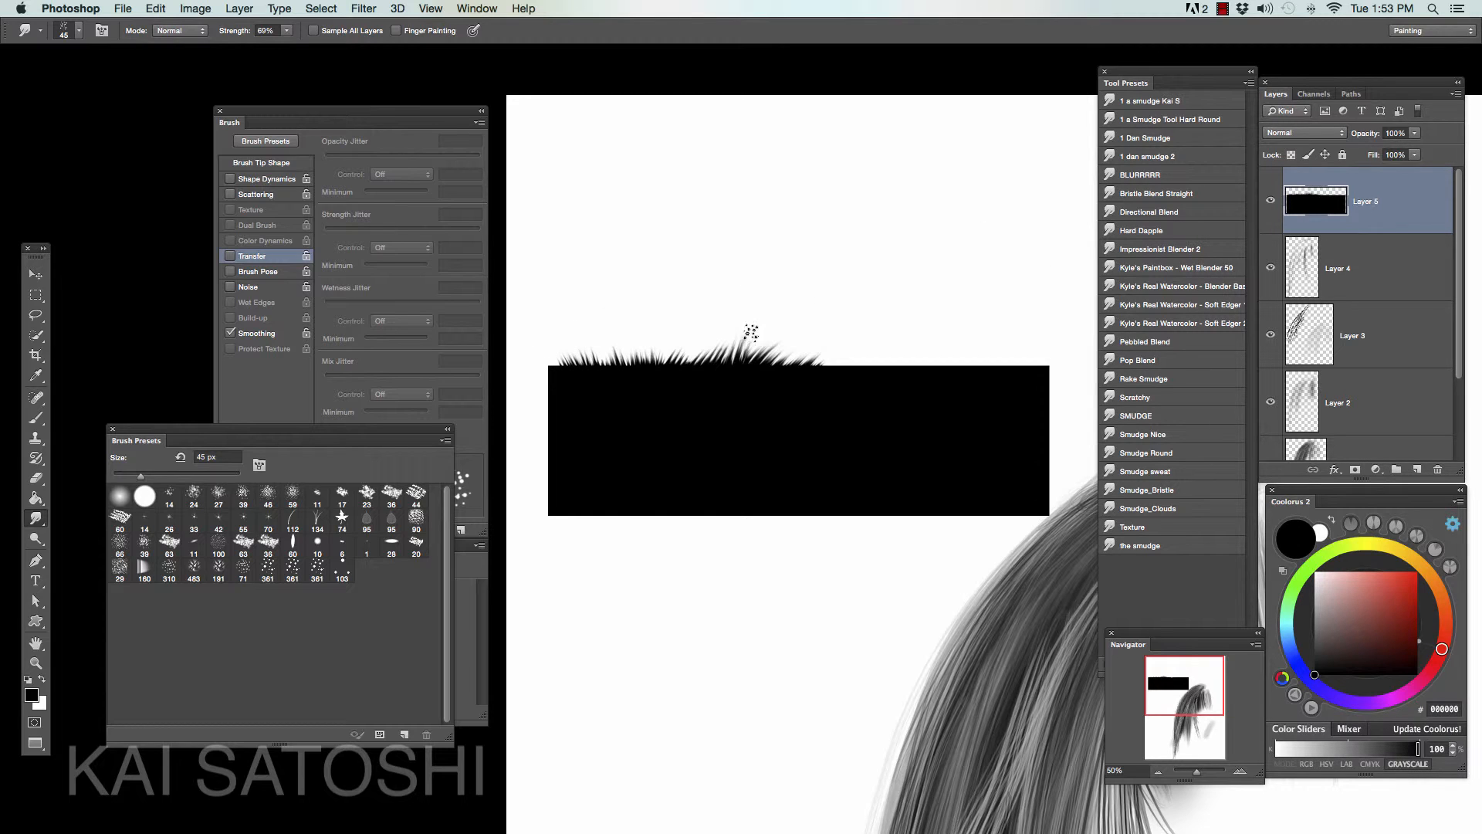
{"action": "mouse_move", "coordinate": [812, 379]}
{"action": "left_mouse_down"}
{"action": "mouse_move", "coordinate": [860, 340]}
{"action": "mouse_move", "coordinate": [871, 354]}
{"action": "mouse_move", "coordinate": [899, 339]}
{"action": "mouse_move", "coordinate": [909, 356]}
{"action": "left_mouse_up"}
- Reduce the smudge brush to 40 px and pull spikes at the rectangle's upper right end with 51% and 82% strength
{"action": "key", "text": "bracketleft"}
{"action": "left_click", "coordinate": [286, 31]}
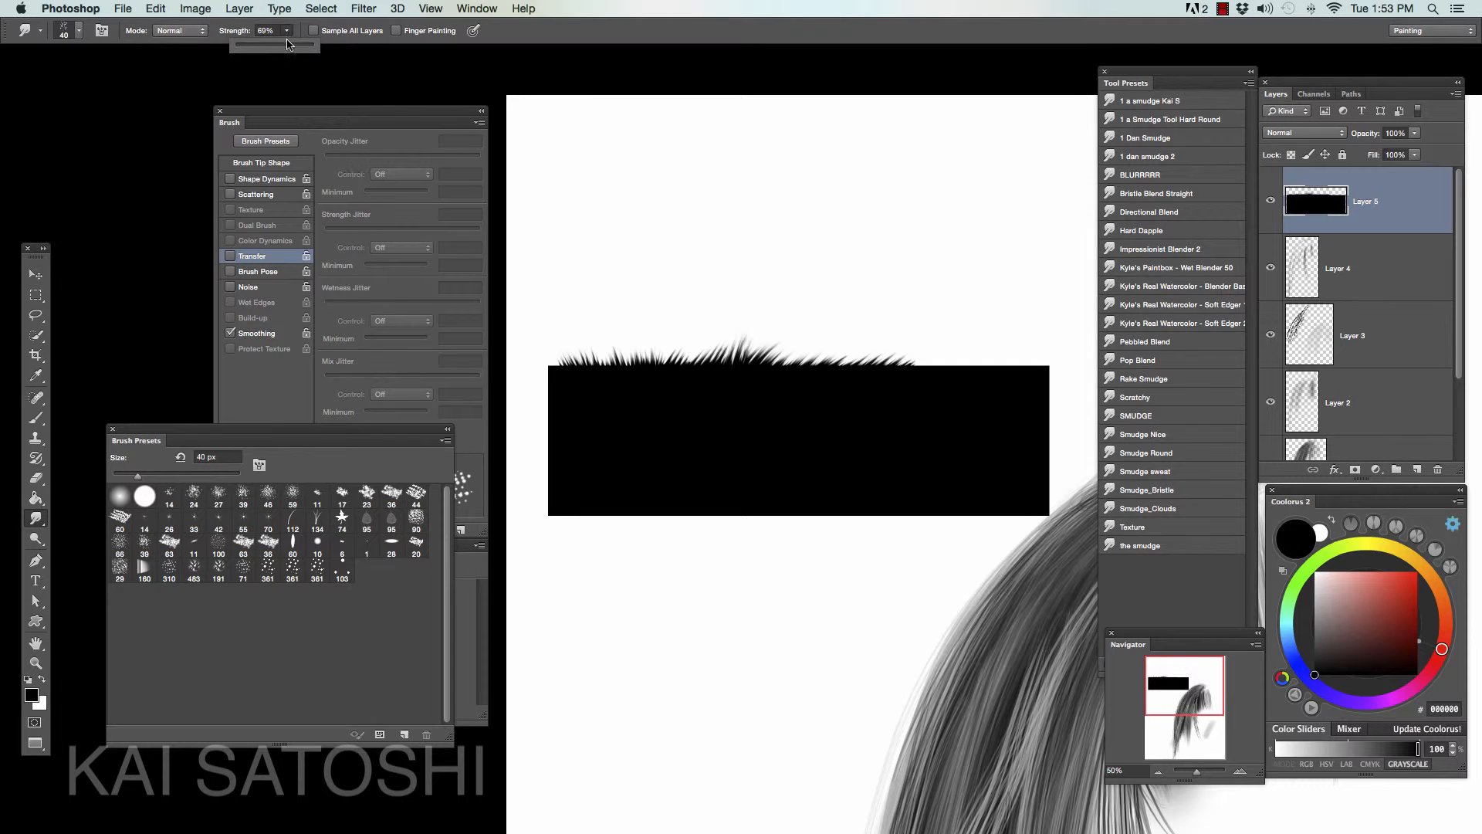
{"action": "mouse_move", "coordinate": [917, 377]}
{"action": "left_mouse_down"}
{"action": "mouse_move", "coordinate": [944, 349]}
{"action": "mouse_move", "coordinate": [909, 385]}
{"action": "mouse_move", "coordinate": [976, 349]}
{"action": "mouse_move", "coordinate": [944, 387]}
{"action": "mouse_move", "coordinate": [1013, 331]}
{"action": "left_mouse_up"}
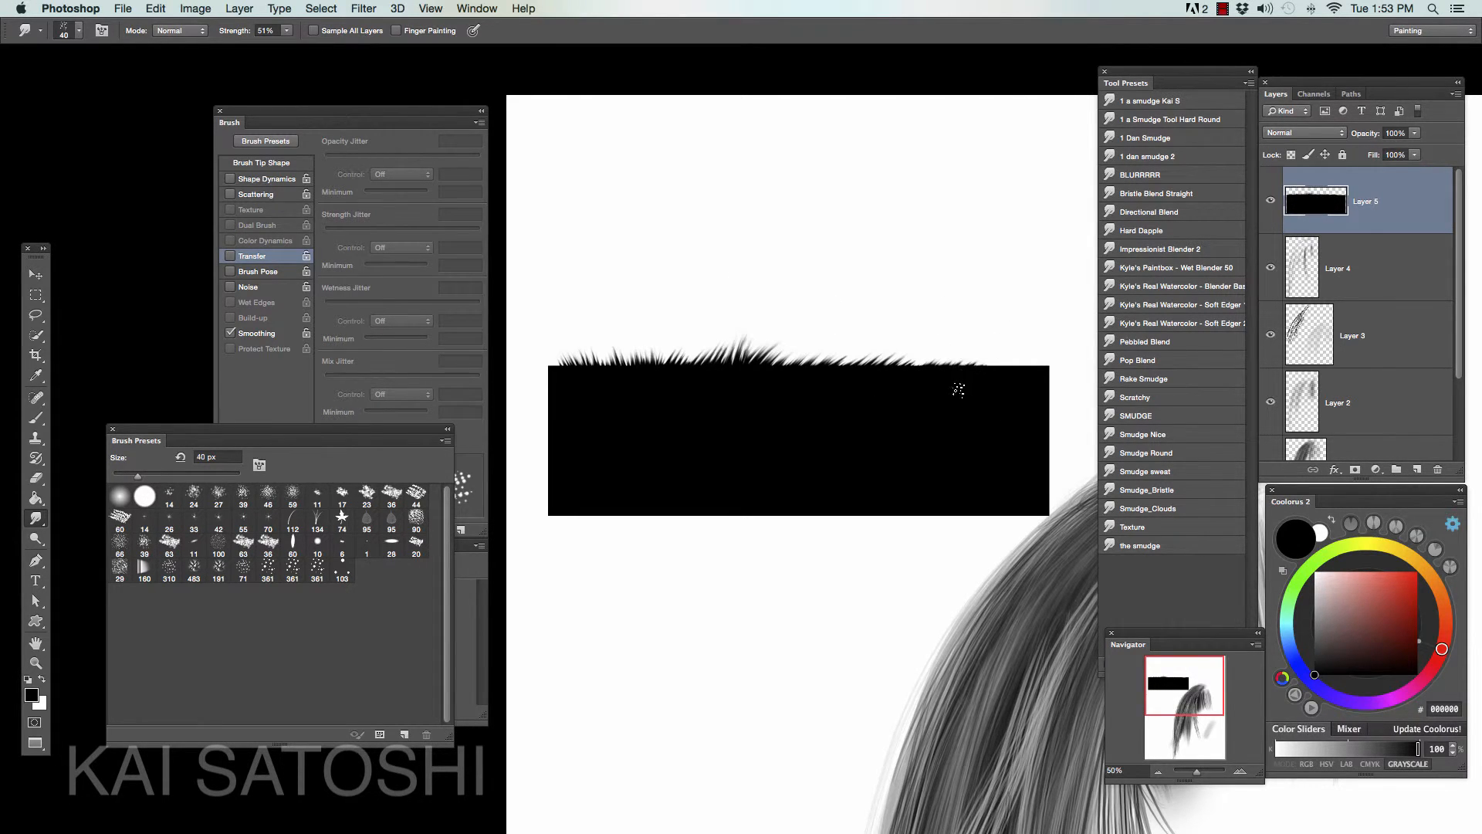
{"action": "mouse_move", "coordinate": [958, 389]}
{"action": "left_mouse_down"}
{"action": "mouse_move", "coordinate": [1020, 332]}
{"action": "mouse_move", "coordinate": [876, 344]}
{"action": "mouse_move", "coordinate": [1016, 376]}
{"action": "mouse_move", "coordinate": [1053, 339]}
{"action": "mouse_move", "coordinate": [999, 385]}
{"action": "mouse_move", "coordinate": [1031, 331]}
{"action": "mouse_move", "coordinate": [988, 370]}
{"action": "mouse_move", "coordinate": [1013, 345]}
{"action": "left_mouse_up"}
{"action": "left_click", "coordinate": [287, 31]}
{"action": "mouse_move", "coordinate": [972, 380]}
{"action": "left_mouse_down"}
{"action": "mouse_move", "coordinate": [1016, 331]}
{"action": "mouse_move", "coordinate": [966, 354]}
{"action": "mouse_move", "coordinate": [969, 308]}
{"action": "mouse_move", "coordinate": [974, 337]}
{"action": "left_mouse_up"}
{"action": "mouse_move", "coordinate": [966, 378]}
{"action": "left_mouse_down"}
{"action": "mouse_move", "coordinate": [1002, 334]}
{"action": "mouse_move", "coordinate": [1023, 340]}
{"action": "left_mouse_up"}
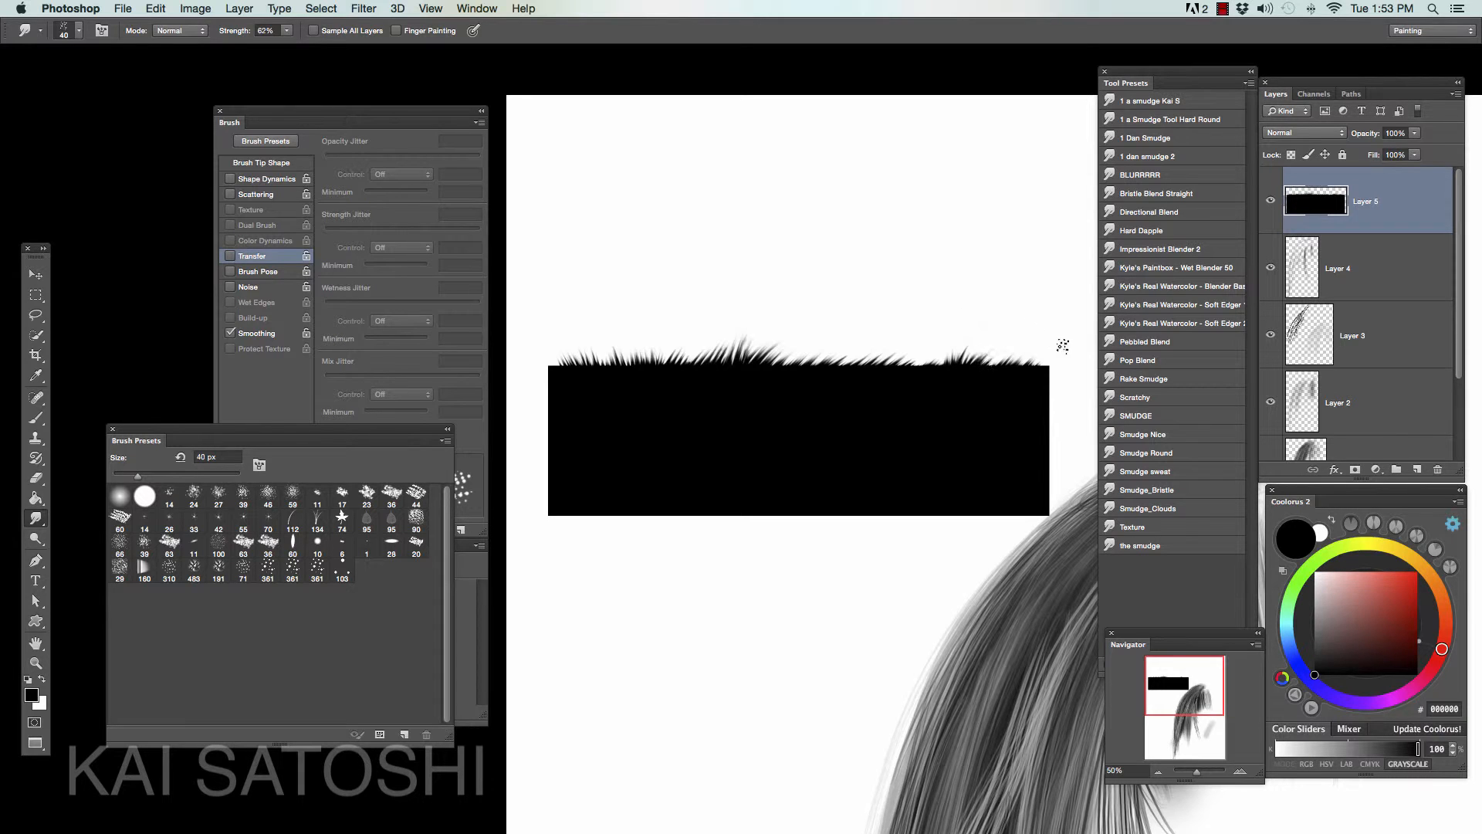
- Choose the three-dot tip at 40 px with 94% strength and smudge long curved strands up from the rectangle's middle
{"action": "left_click", "coordinate": [342, 571]}
{"action": "key", "text": "bracketleft"}
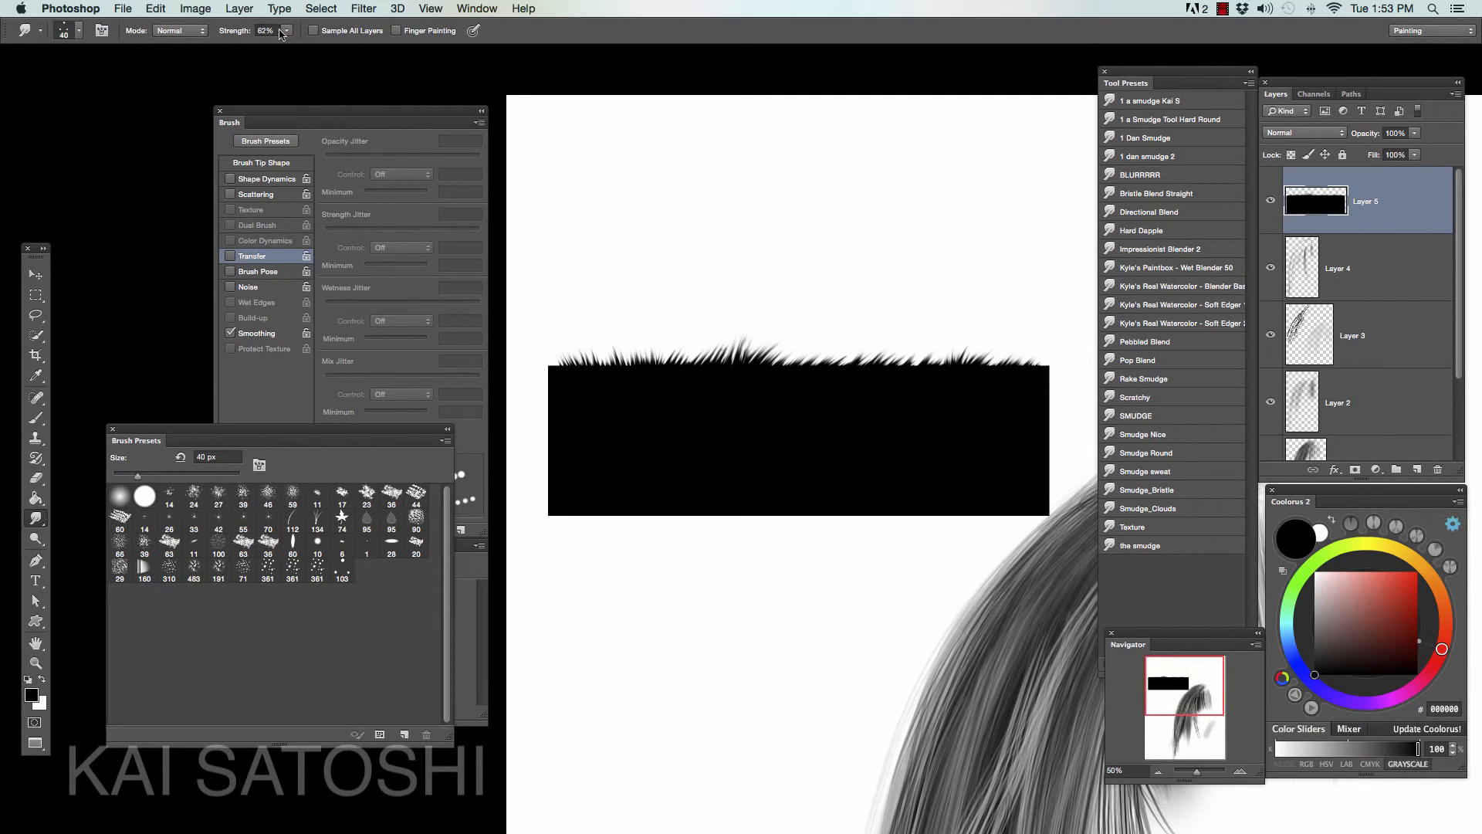
{"action": "left_click_drag", "start_coordinate": [286, 30], "coordinate": [310, 48]}
{"action": "left_click_drag", "start_coordinate": [802, 389], "coordinate": [895, 284]}
{"action": "mouse_move", "coordinate": [801, 424]}
{"action": "left_mouse_down"}
{"action": "mouse_move", "coordinate": [845, 348]}
{"action": "mouse_move", "coordinate": [912, 284]}
{"action": "left_mouse_up"}
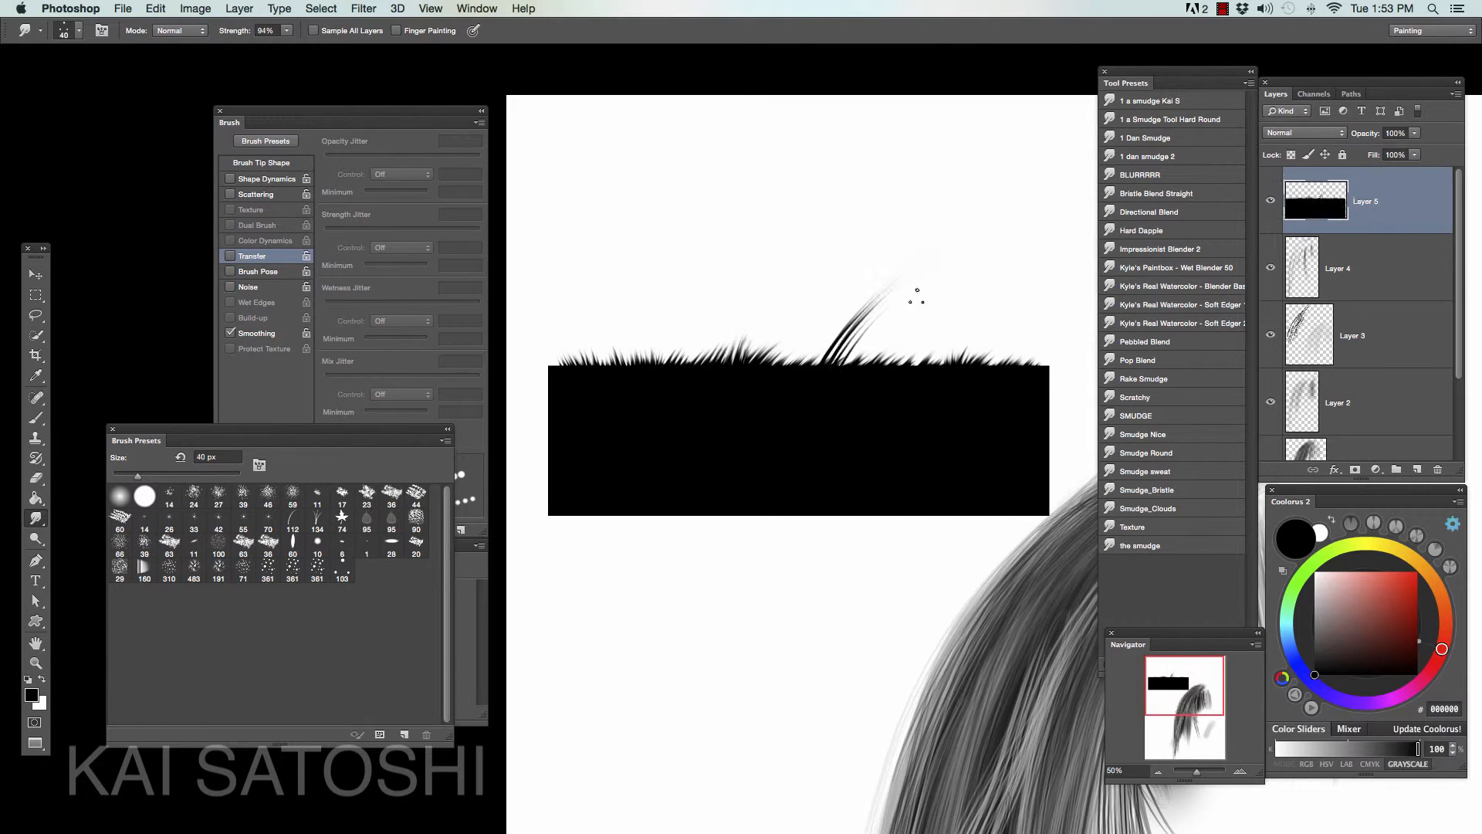
{"action": "left_click_drag", "start_coordinate": [843, 319], "coordinate": [871, 262]}
{"action": "left_click_drag", "start_coordinate": [829, 386], "coordinate": [883, 245]}
{"action": "mouse_move", "coordinate": [830, 413]}
{"action": "left_mouse_down"}
{"action": "mouse_move", "coordinate": [918, 251]}
{"action": "mouse_move", "coordinate": [907, 279]}
{"action": "mouse_move", "coordinate": [945, 269]}
{"action": "mouse_move", "coordinate": [820, 259]}
{"action": "left_mouse_up"}
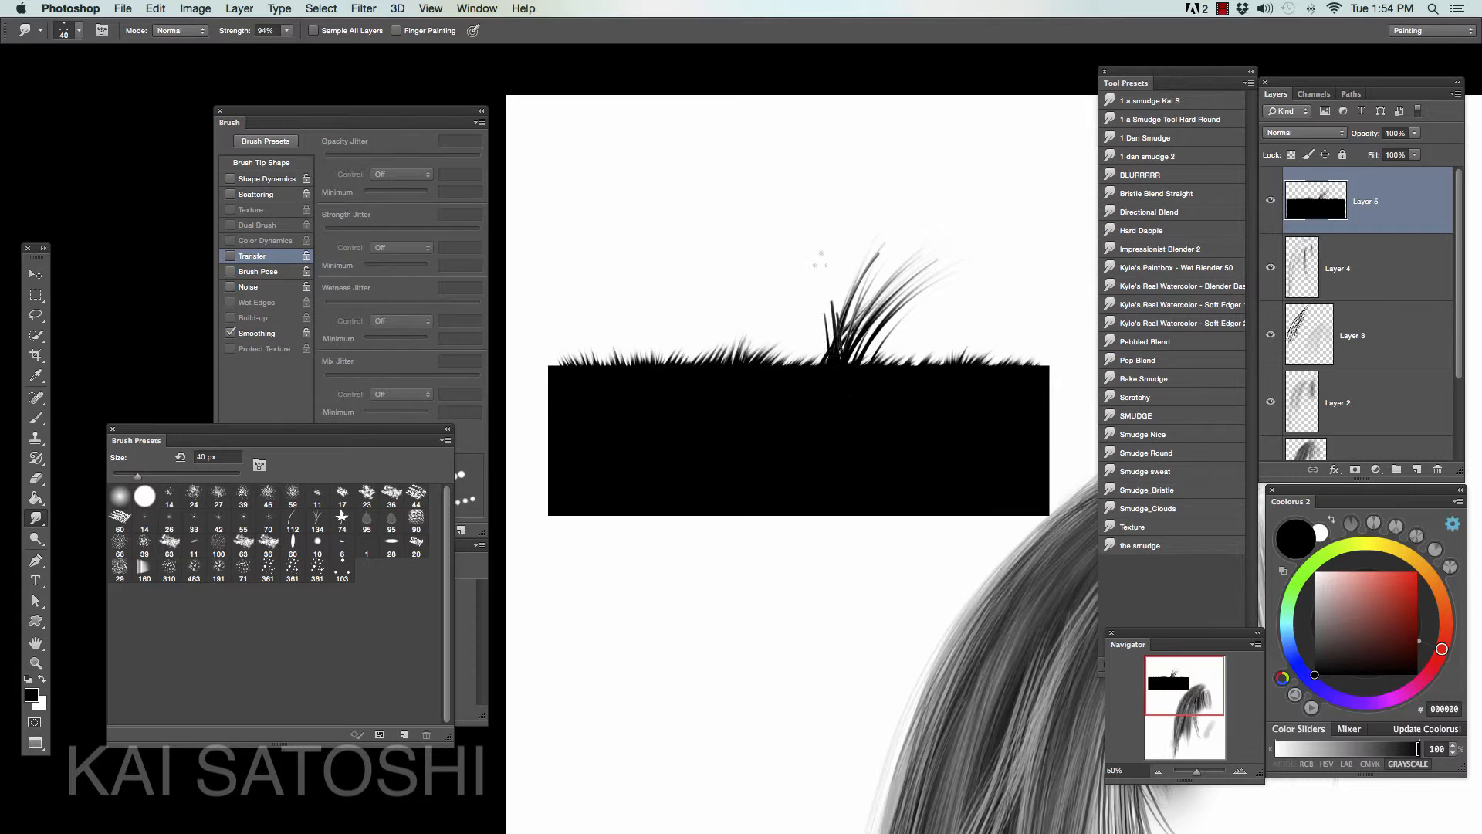
{"action": "left_click_drag", "start_coordinate": [830, 390], "coordinate": [863, 251]}
- Reduce the smudge brush to 30 px, pull light strands down into the rectangle, and lower the strength
{"action": "key", "text": "bracketleft"}
{"action": "mouse_move", "coordinate": [853, 390]}
{"action": "left_mouse_down"}
{"action": "mouse_move", "coordinate": [880, 241]}
{"action": "mouse_move", "coordinate": [922, 247]}
{"action": "mouse_move", "coordinate": [899, 270]}
{"action": "mouse_move", "coordinate": [918, 292]}
{"action": "mouse_move", "coordinate": [861, 293]}
{"action": "mouse_move", "coordinate": [807, 243]}
{"action": "mouse_move", "coordinate": [858, 401]}
{"action": "mouse_move", "coordinate": [862, 249]}
{"action": "mouse_move", "coordinate": [878, 370]}
{"action": "mouse_move", "coordinate": [899, 400]}
{"action": "left_mouse_up"}
{"action": "mouse_move", "coordinate": [930, 352]}
{"action": "left_mouse_down"}
{"action": "mouse_move", "coordinate": [893, 415]}
{"action": "mouse_move", "coordinate": [879, 407]}
{"action": "left_mouse_up"}
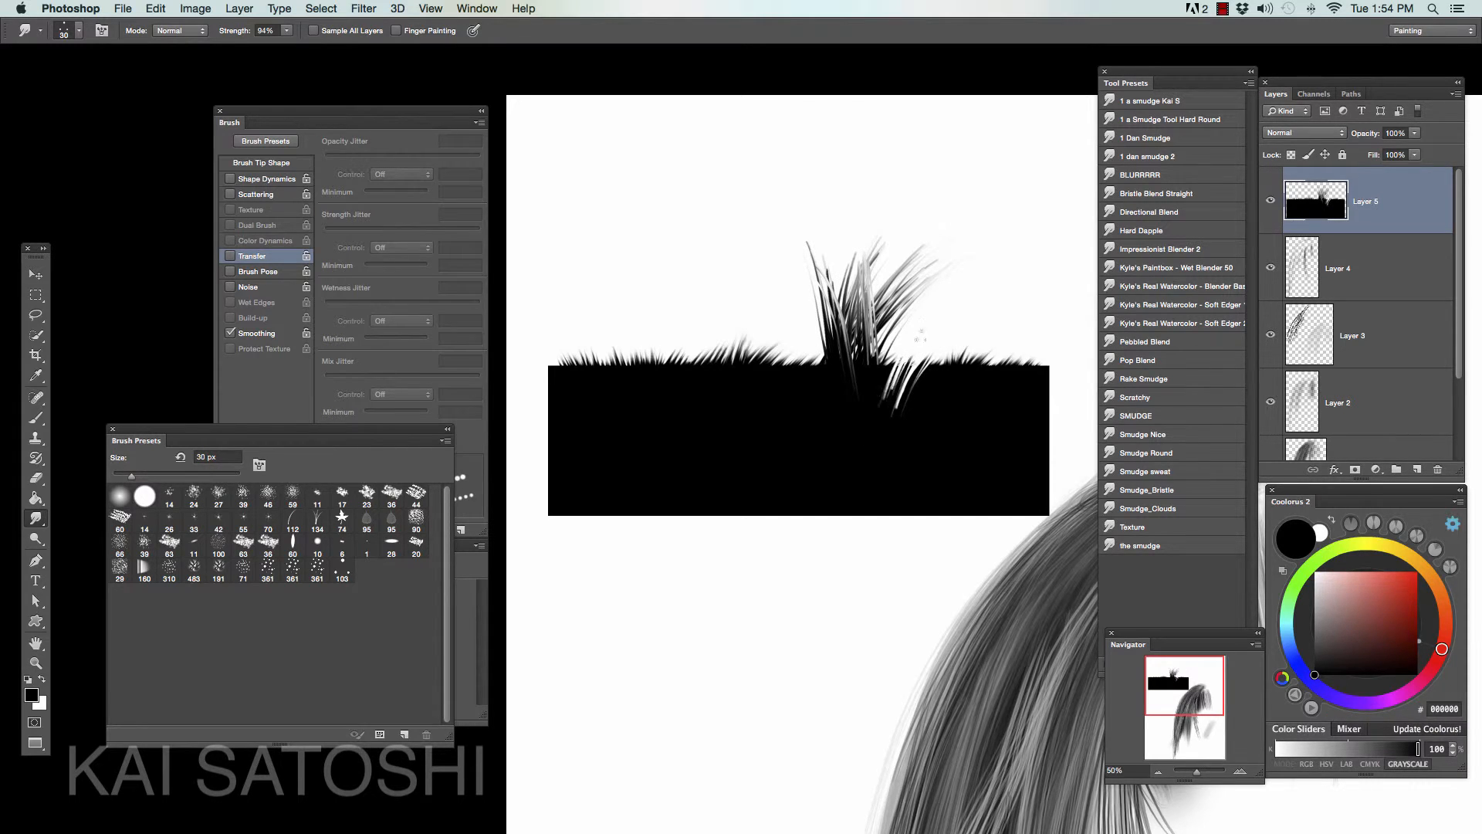
{"action": "left_click_drag", "start_coordinate": [286, 39], "coordinate": [253, 48]}
{"action": "left_click", "coordinate": [967, 358]}
- Switch to the Brush tool and paint thin black strands rising from the upper edge, just left of the smudged tuft
{"action": "key", "text": "b"}
{"action": "mouse_move", "coordinate": [787, 361]}
{"action": "left_mouse_down"}
{"action": "mouse_move", "coordinate": [776, 317]}
{"action": "mouse_move", "coordinate": [818, 323]}
{"action": "mouse_move", "coordinate": [767, 309]}
{"action": "left_mouse_up"}
{"action": "mouse_move", "coordinate": [735, 363]}
{"action": "left_mouse_down"}
{"action": "mouse_move", "coordinate": [746, 312]}
{"action": "mouse_move", "coordinate": [738, 335]}
{"action": "left_mouse_up"}
{"action": "left_click_drag", "start_coordinate": [729, 366], "coordinate": [755, 312]}
{"action": "mouse_move", "coordinate": [763, 363]}
{"action": "left_mouse_down"}
{"action": "mouse_move", "coordinate": [769, 322]}
{"action": "mouse_move", "coordinate": [795, 316]}
{"action": "left_mouse_up"}
{"action": "mouse_move", "coordinate": [784, 366]}
{"action": "left_mouse_down"}
{"action": "mouse_move", "coordinate": [826, 316]}
{"action": "mouse_move", "coordinate": [806, 316]}
{"action": "left_mouse_up"}
{"action": "left_click_drag", "start_coordinate": [778, 362], "coordinate": [778, 312]}
{"action": "left_click_drag", "start_coordinate": [777, 366], "coordinate": [771, 290]}
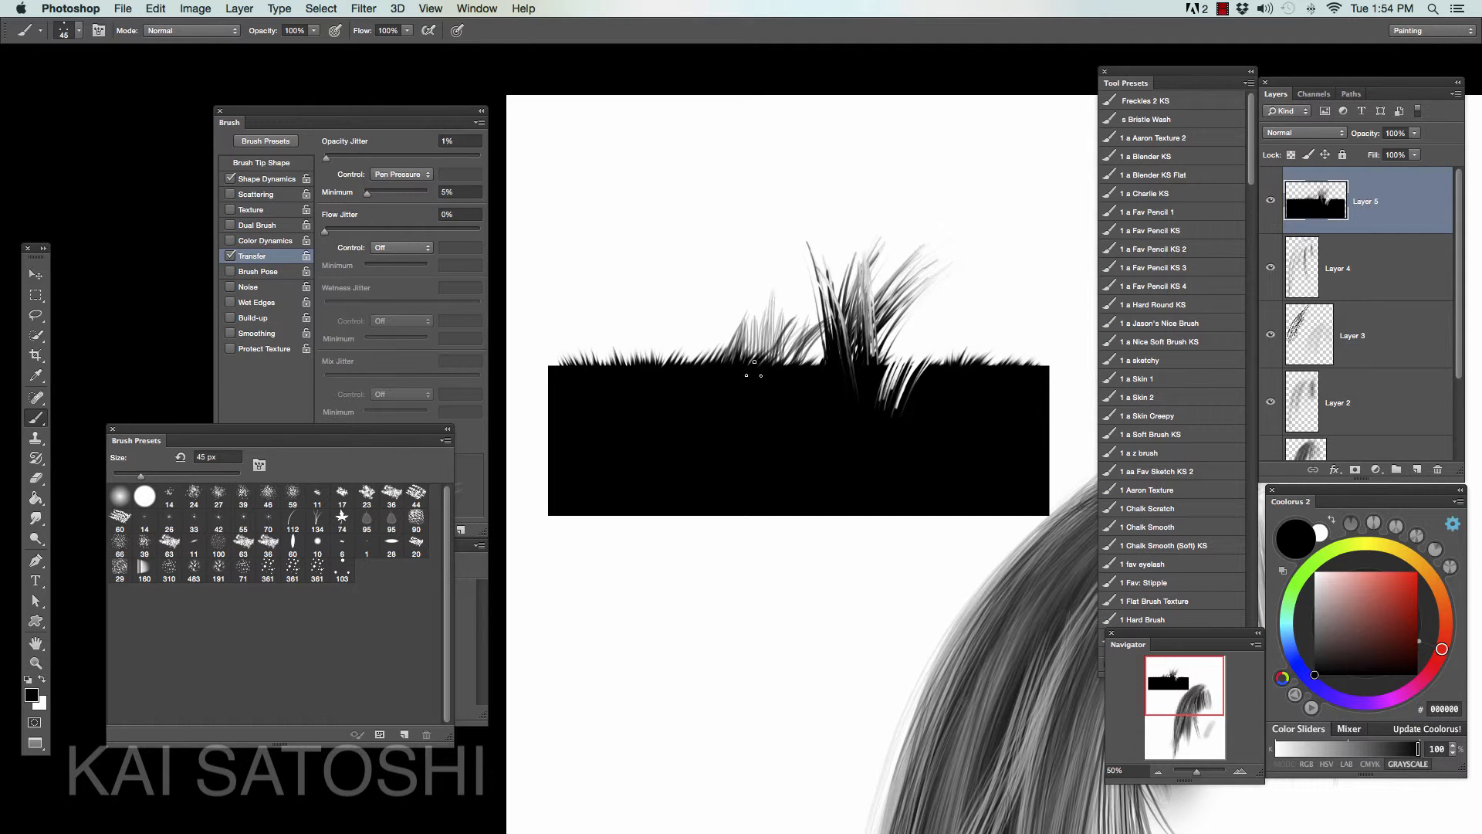
- Extend the painted strands farther left along the rectangle's edge and thicken them with the brush at 30 px
{"action": "mouse_move", "coordinate": [708, 363]}
{"action": "left_mouse_down"}
{"action": "mouse_move", "coordinate": [735, 318]}
{"action": "mouse_move", "coordinate": [721, 322]}
{"action": "left_mouse_up"}
{"action": "mouse_move", "coordinate": [698, 367]}
{"action": "left_mouse_down"}
{"action": "mouse_move", "coordinate": [704, 326]}
{"action": "mouse_move", "coordinate": [730, 317]}
{"action": "left_mouse_up"}
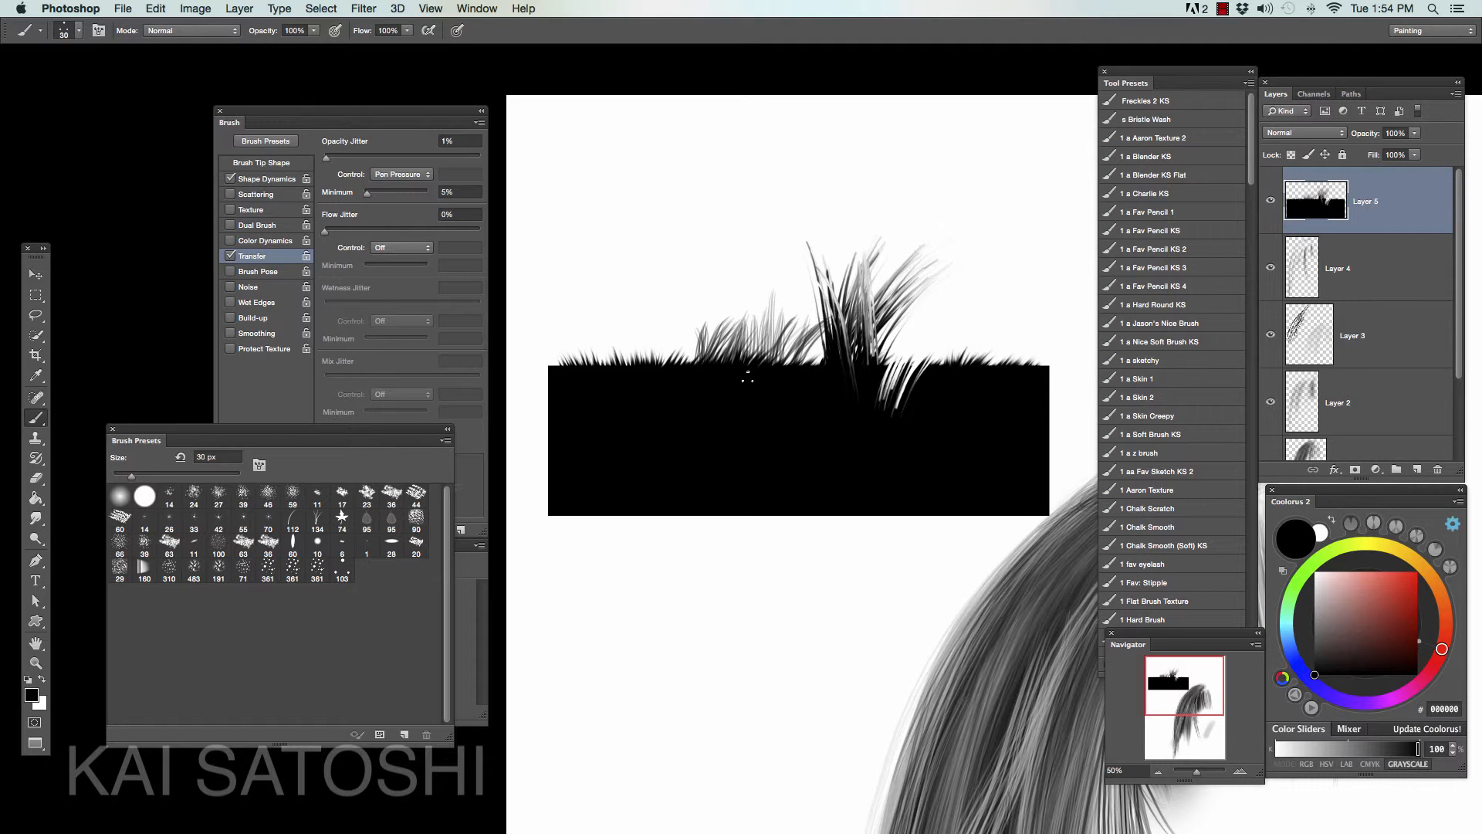
{"action": "left_click_drag", "start_coordinate": [761, 370], "coordinate": [783, 318]}
{"action": "left_click_drag", "start_coordinate": [710, 362], "coordinate": [698, 307]}
{"action": "mouse_move", "coordinate": [712, 359]}
{"action": "left_mouse_down"}
{"action": "mouse_move", "coordinate": [704, 328]}
{"action": "mouse_move", "coordinate": [732, 308]}
{"action": "mouse_move", "coordinate": [799, 317]}
{"action": "left_mouse_up"}
{"action": "left_click_drag", "start_coordinate": [777, 362], "coordinate": [823, 328]}
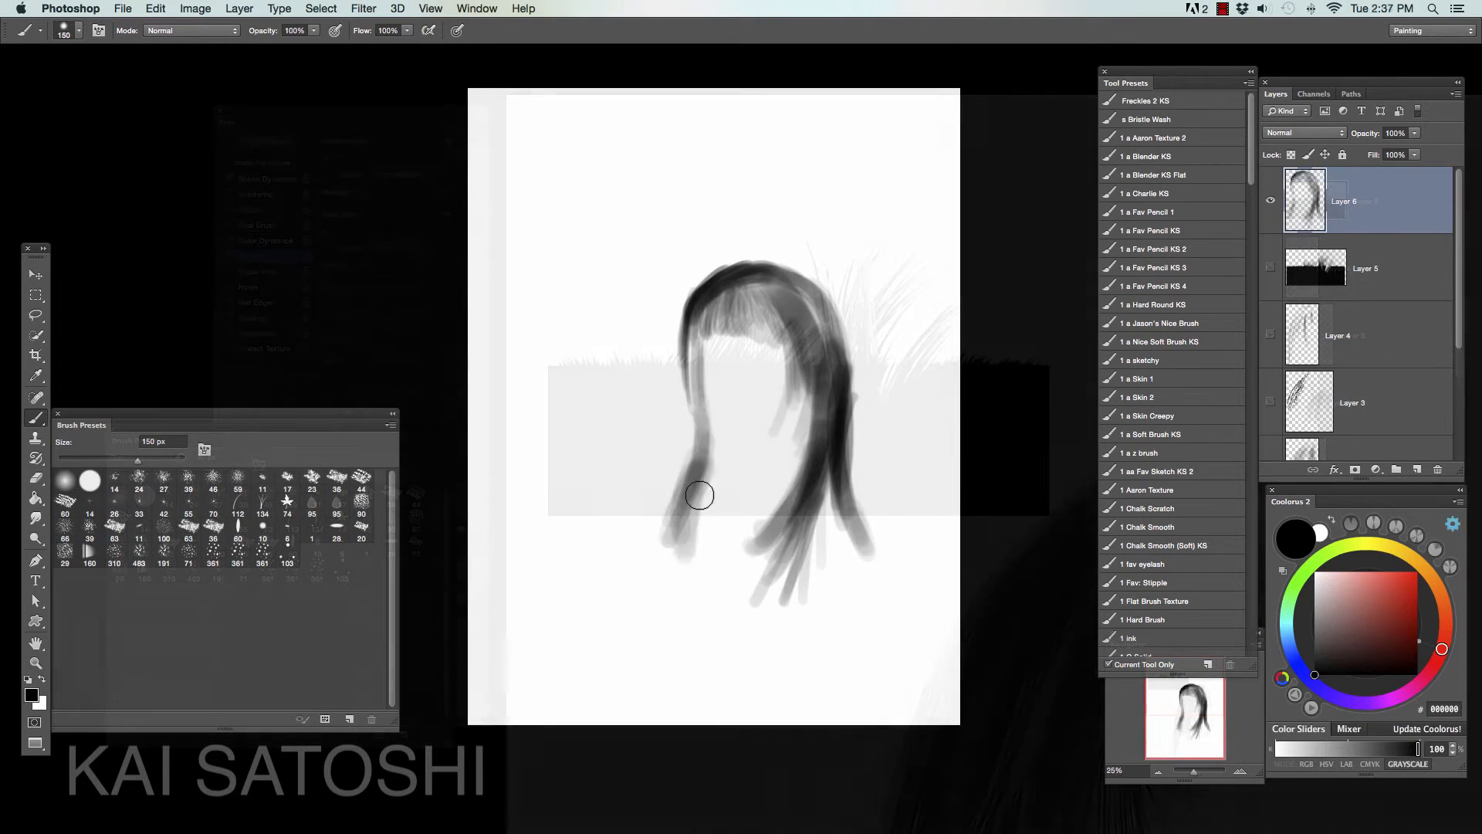
- Paint the base shape of a long hairstyle with bangs in black on Layer 6
{"action": "mouse_move", "coordinate": [695, 301]}
{"action": "left_mouse_down"}
{"action": "mouse_move", "coordinate": [698, 429]}
{"action": "mouse_move", "coordinate": [683, 467]}
{"action": "left_mouse_up"}
{"action": "mouse_move", "coordinate": [702, 289]}
{"action": "left_mouse_down"}
{"action": "mouse_move", "coordinate": [772, 340]}
{"action": "mouse_move", "coordinate": [802, 451]}
{"action": "left_mouse_up"}
{"action": "left_click_drag", "start_coordinate": [779, 301], "coordinate": [805, 521]}
{"action": "left_click_drag", "start_coordinate": [824, 463], "coordinate": [841, 560]}
- Lasso and delete the excess inside the face opening, and solidify the hair by duplicating its layer twice and merging the copies
{"action": "key", "text": "l"}
{"action": "mouse_move", "coordinate": [743, 540]}
{"action": "left_mouse_down"}
{"action": "mouse_move", "coordinate": [781, 565]}
{"action": "mouse_move", "coordinate": [704, 455]}
{"action": "left_mouse_up"}
{"action": "key", "text": "Delete"}
{"action": "key", "text": "Delete"}
{"action": "key", "text": "Delete"}
{"action": "key", "text": "super+j"}
{"action": "key", "text": "super+j"}
{"action": "key", "text": "super+e"}
{"action": "key", "text": "super+e"}
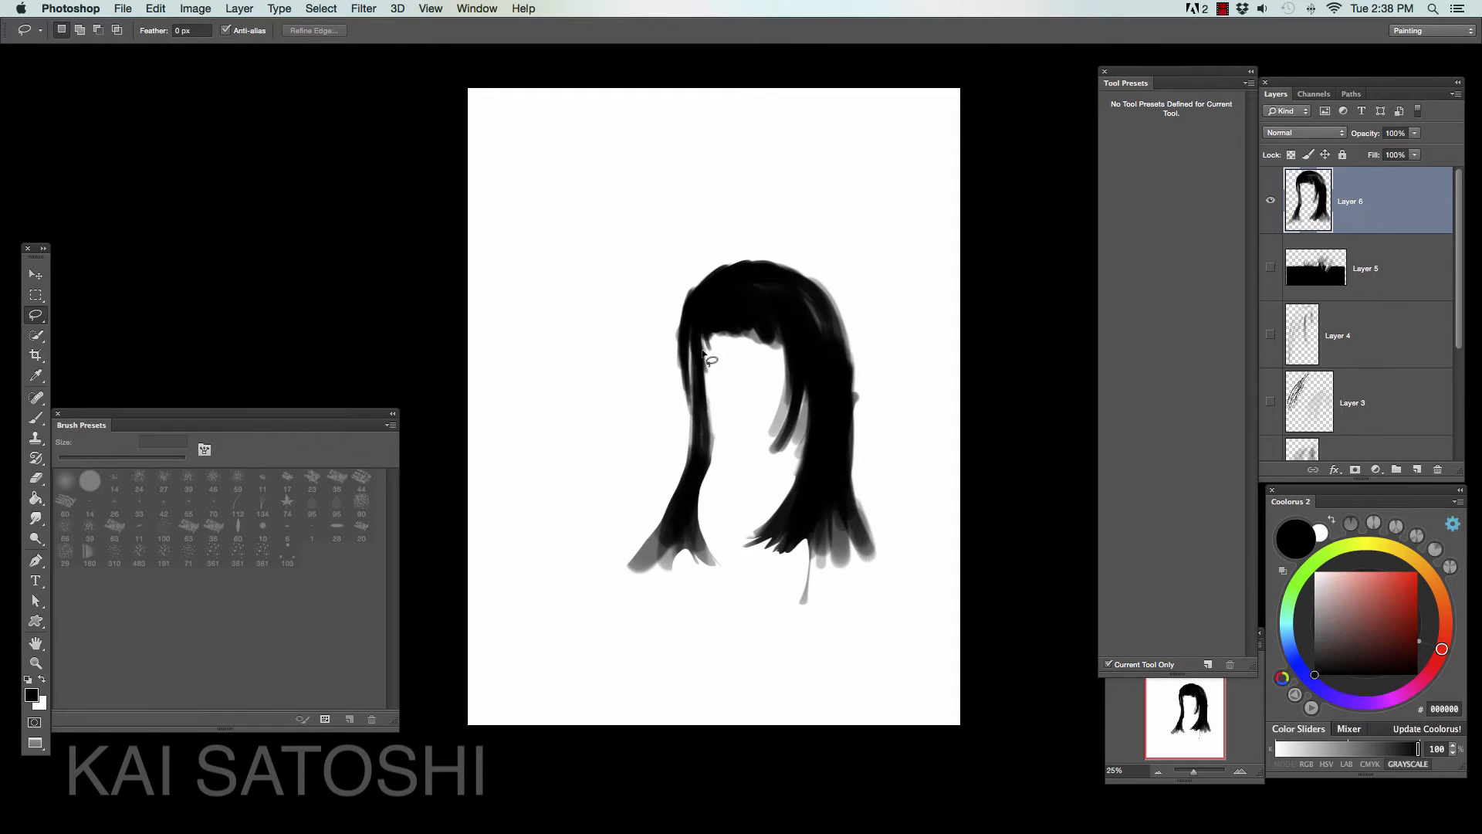
- Lasso and delete the rough areas along the hair's outer right edge and the stray strand below the right lock
{"action": "key", "text": "Delete"}
{"action": "mouse_move", "coordinate": [766, 262]}
{"action": "left_mouse_down"}
{"action": "mouse_move", "coordinate": [775, 198]}
{"action": "mouse_move", "coordinate": [872, 285]}
{"action": "left_mouse_up"}
{"action": "key", "text": "Delete"}
{"action": "key", "text": "super+d"}
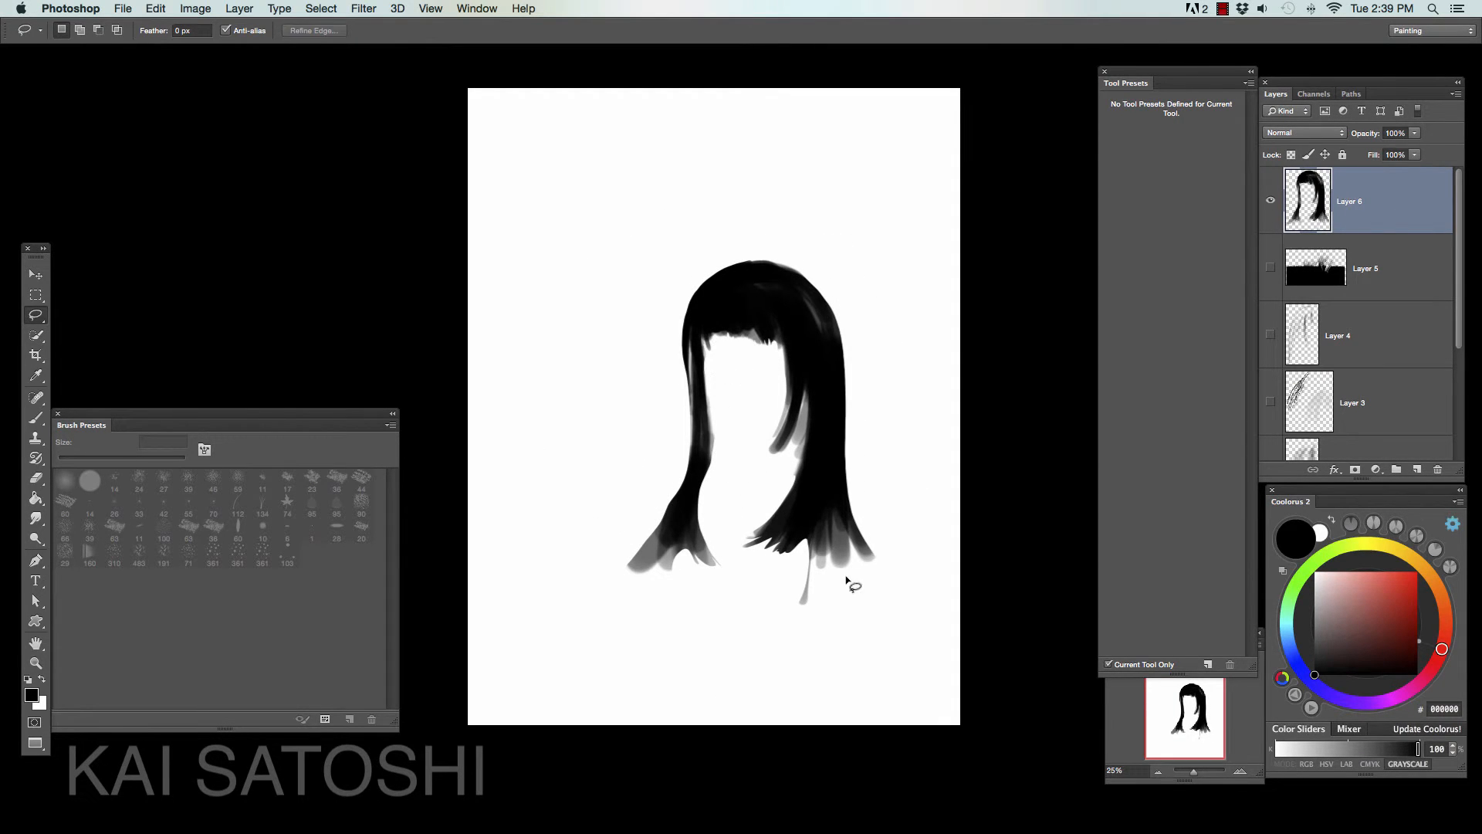
{"action": "left_click_drag", "start_coordinate": [847, 579], "coordinate": [808, 550]}
{"action": "key", "text": "Delete"}
{"action": "key", "text": "super+d"}
- Lock the hair layer's transparent pixels and paint 7E7E7E gray highlights on the crown, bangs and side locks with a 45 px brush
{"action": "key", "text": "b"}
{"action": "left_click", "coordinate": [1290, 155]}
{"action": "left_click", "coordinate": [1315, 624]}
{"action": "left_click_drag", "start_coordinate": [786, 270], "coordinate": [751, 290]}
{"action": "left_click_drag", "start_coordinate": [838, 371], "coordinate": [783, 544]}
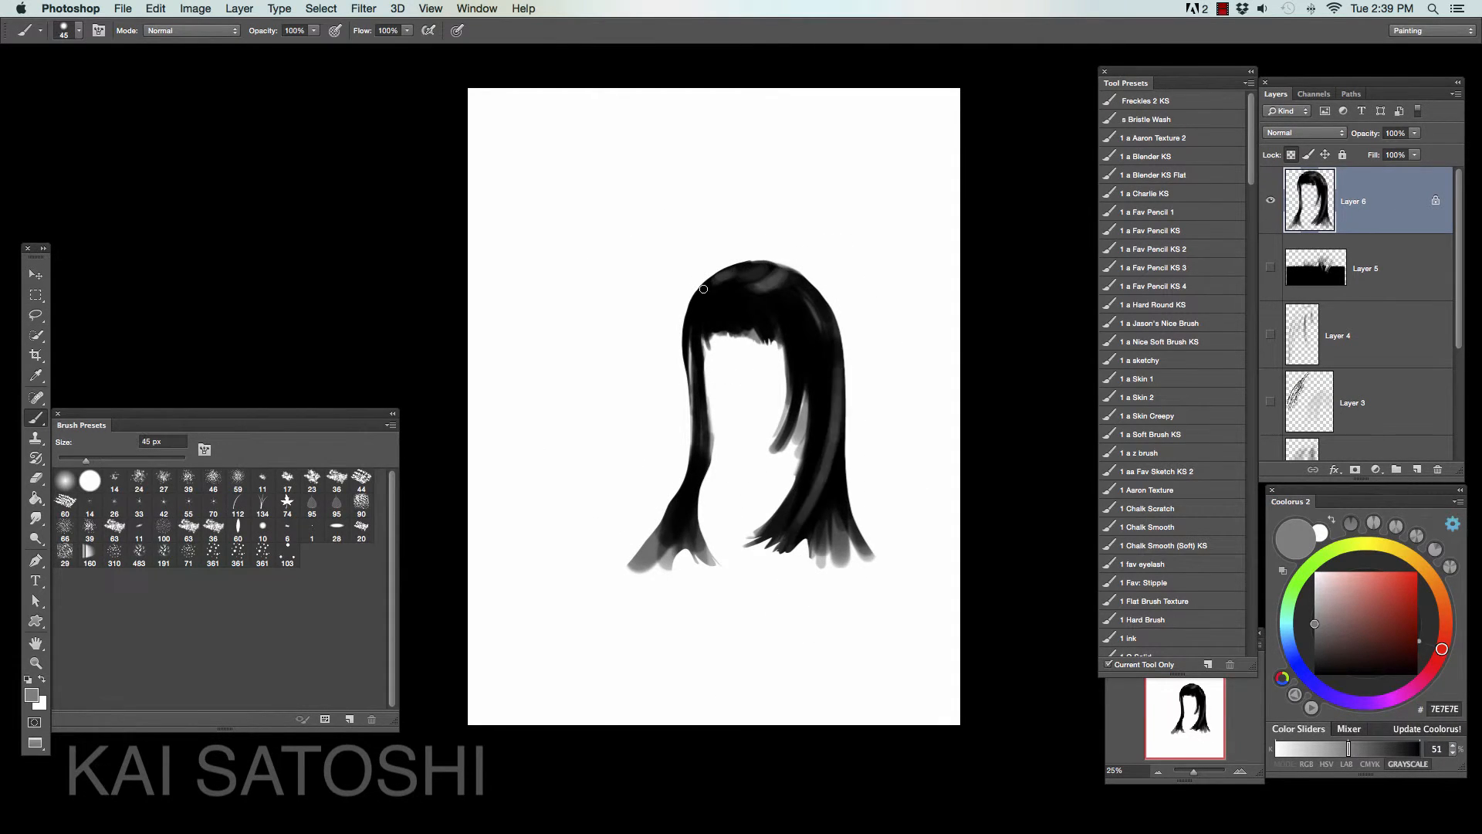
{"action": "left_click_drag", "start_coordinate": [746, 300], "coordinate": [775, 330]}
{"action": "left_click_drag", "start_coordinate": [697, 290], "coordinate": [686, 348]}
{"action": "left_click_drag", "start_coordinate": [794, 366], "coordinate": [776, 448]}
{"action": "left_click_drag", "start_coordinate": [727, 271], "coordinate": [718, 280]}
- Choose a lighter gray, enlarge the brush, and paint broader highlights down the right lock
{"action": "left_click", "coordinate": [1314, 599]}
{"action": "key", "text": "bracketright"}
{"action": "key", "text": "bracketright"}
{"action": "key", "text": "bracketright"}
{"action": "mouse_move", "coordinate": [836, 330]}
{"action": "left_mouse_down"}
{"action": "mouse_move", "coordinate": [793, 366]}
{"action": "mouse_move", "coordinate": [801, 524]}
{"action": "left_mouse_up"}
- Add a layer above the hair and choose the 1 a Blender KS Flat brush preset with red E02D1B
{"action": "left_click", "coordinate": [1417, 470]}
{"action": "left_click", "coordinate": [1378, 233], "text": "alt"}
{"action": "left_click", "coordinate": [1190, 176]}
{"action": "left_click", "coordinate": [1404, 584]}
{"action": "left_click", "coordinate": [1303, 133]}
{"action": "left_click", "coordinate": [1280, 281]}
{"action": "left_click", "coordinate": [1306, 134]}
{"action": "left_click", "coordinate": [1282, 83]}
{"action": "left_click_drag", "start_coordinate": [1414, 133], "coordinate": [1378, 152]}
{"action": "left_click", "coordinate": [1437, 469]}
- Set the brush mode to Screen and paint red over the lower right lock, undoing the first stroke and repainting it
{"action": "left_click", "coordinate": [192, 31]}
{"action": "left_click", "coordinate": [172, 150]}
{"action": "left_click_drag", "start_coordinate": [827, 429], "coordinate": [772, 540]}
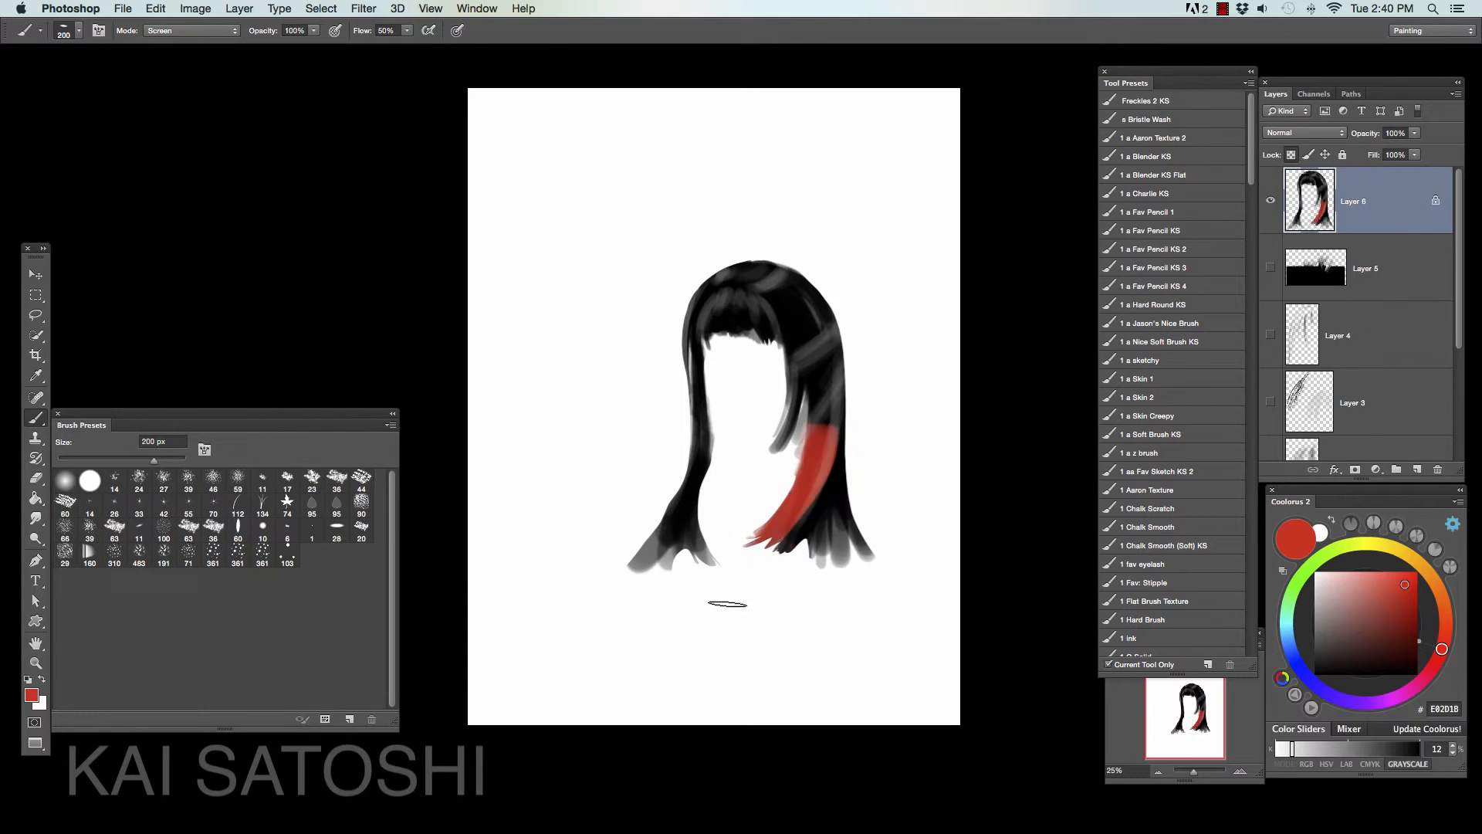
{"action": "key", "text": "super+z"}
{"action": "left_click_drag", "start_coordinate": [832, 474], "coordinate": [764, 542]}
{"action": "left_click_drag", "start_coordinate": [828, 447], "coordinate": [780, 532]}
- Paint red over the bangs, the left lock and the upper part of the right lock
{"action": "mouse_move", "coordinate": [706, 336]}
{"action": "left_mouse_down"}
{"action": "mouse_move", "coordinate": [769, 324]}
{"action": "mouse_move", "coordinate": [770, 337]}
{"action": "left_mouse_up"}
{"action": "left_click_drag", "start_coordinate": [699, 361], "coordinate": [700, 469]}
{"action": "left_click_drag", "start_coordinate": [781, 310], "coordinate": [802, 363]}
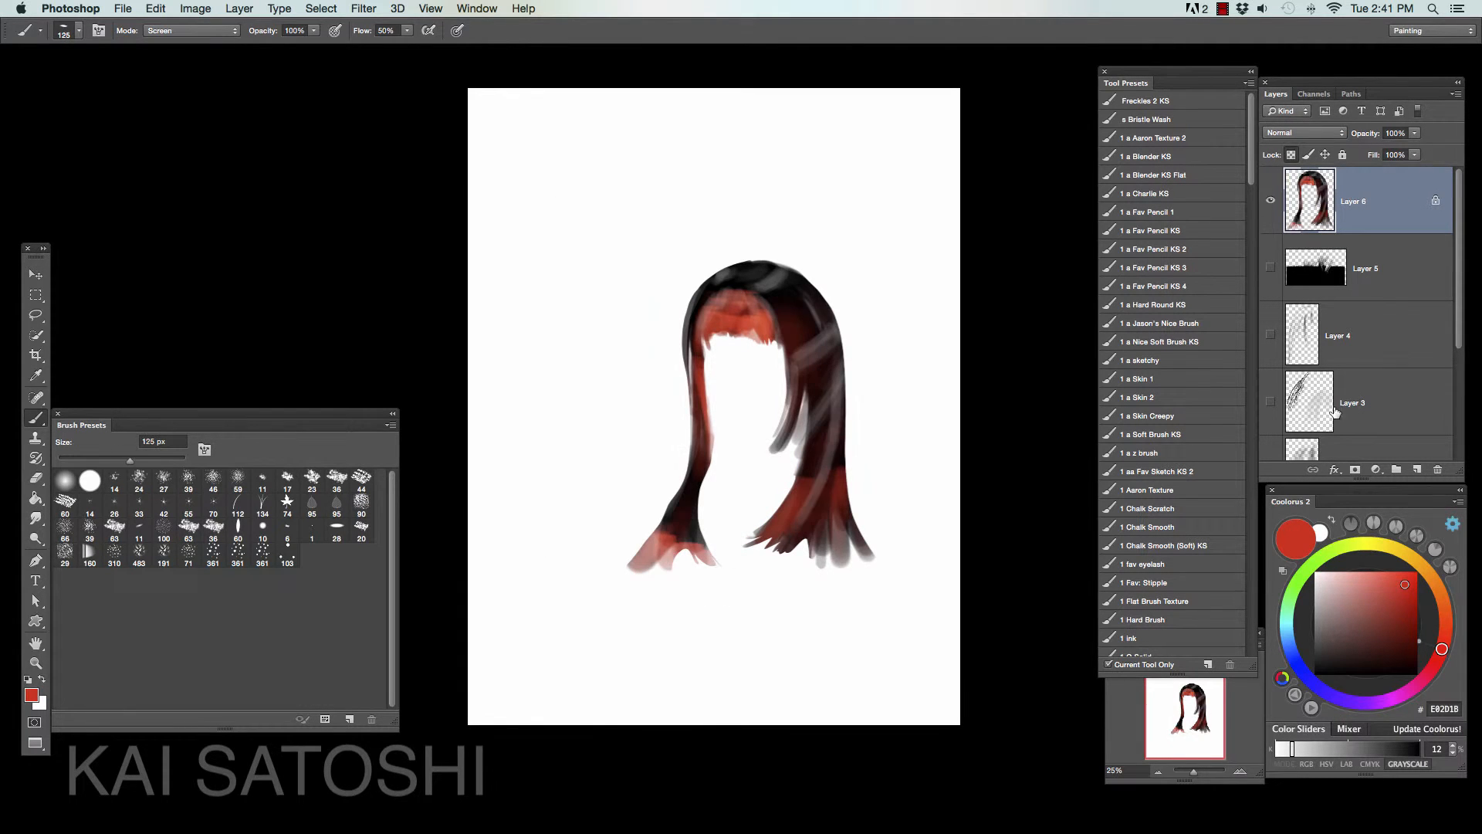
- Choose a 361 px dot-cluster brush, discard the trial layer, and stroke light red dots down the left lock
{"action": "left_click", "coordinate": [1417, 469]}
{"action": "left_click", "coordinate": [263, 553]}
{"action": "key", "text": "bracketleft"}
{"action": "key", "text": "bracketleft"}
{"action": "key", "text": "bracketleft"}
{"action": "key", "text": "bracketleft"}
{"action": "key", "text": "bracketleft"}
{"action": "left_click", "coordinate": [726, 301], "text": "alt"}
{"action": "left_click", "coordinate": [262, 553]}
{"action": "left_click", "coordinate": [1437, 470]}
{"action": "left_click_drag", "start_coordinate": [690, 321], "coordinate": [645, 562]}
- Add a new layer above the hair, try a dot-cluster stroke left of the hair, and undo it
{"action": "left_click", "coordinate": [1417, 470]}
{"action": "left_click_drag", "start_coordinate": [544, 325], "coordinate": [536, 556]}
{"action": "key", "text": "super+z"}
- Open the brush settings, reduce the tip spacing, and set the Shape Dynamics minimum diameter to 18%
{"action": "left_click", "coordinate": [477, 9]}
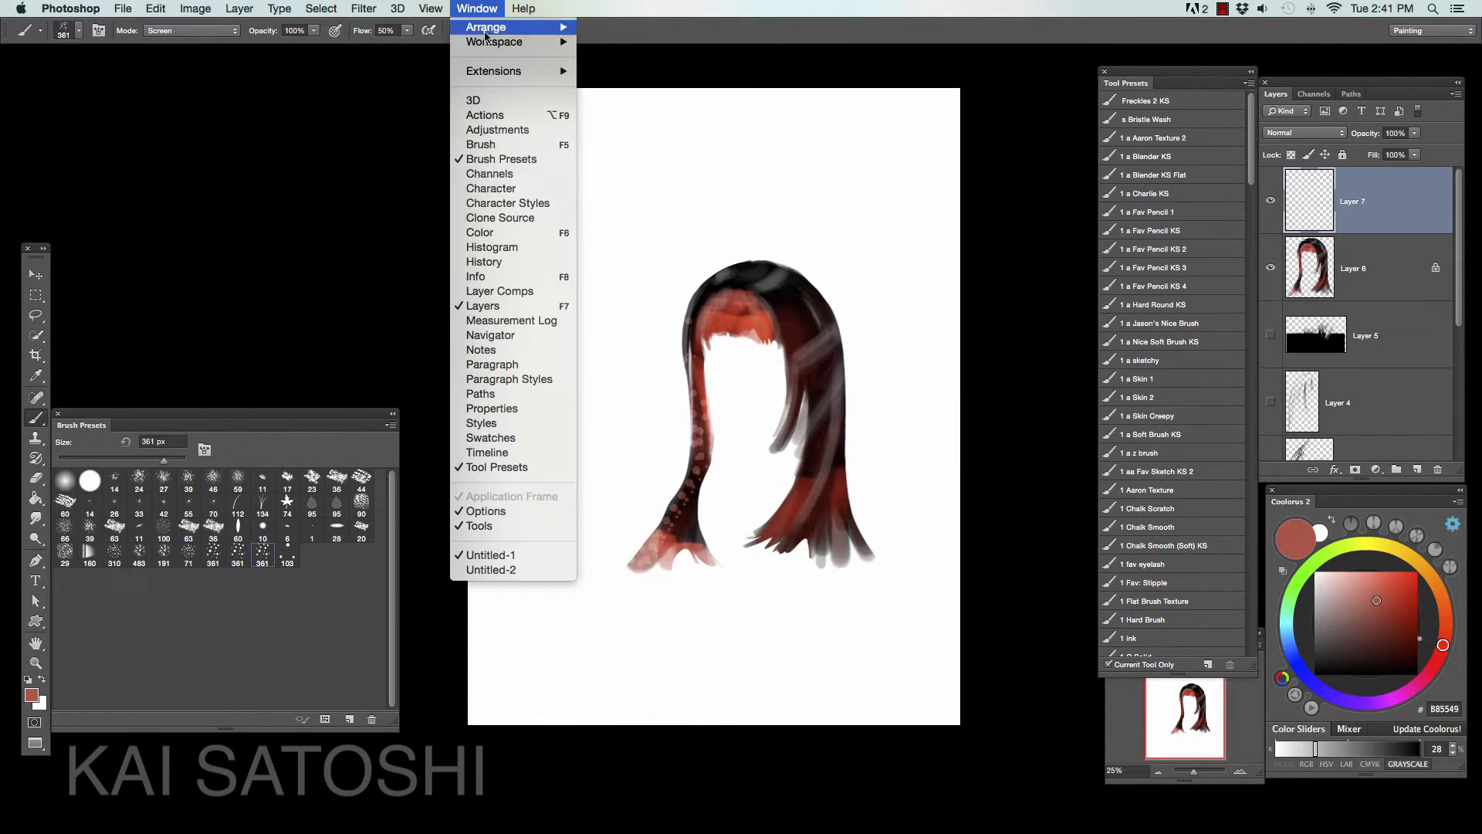
{"action": "left_click", "coordinate": [540, 144]}
{"action": "left_click", "coordinate": [132, 111]}
{"action": "left_click_drag", "start_coordinate": [233, 343], "coordinate": [197, 344]}
{"action": "left_click", "coordinate": [137, 128]}
{"action": "left_click_drag", "start_coordinate": [196, 156], "coordinate": [222, 157]}
- Paint fine strands at the left side of the bangs in colors sampled from the hair, and set the brush mode to Normal
{"action": "key", "text": "super+equal"}
{"action": "key", "text": "super+equal"}
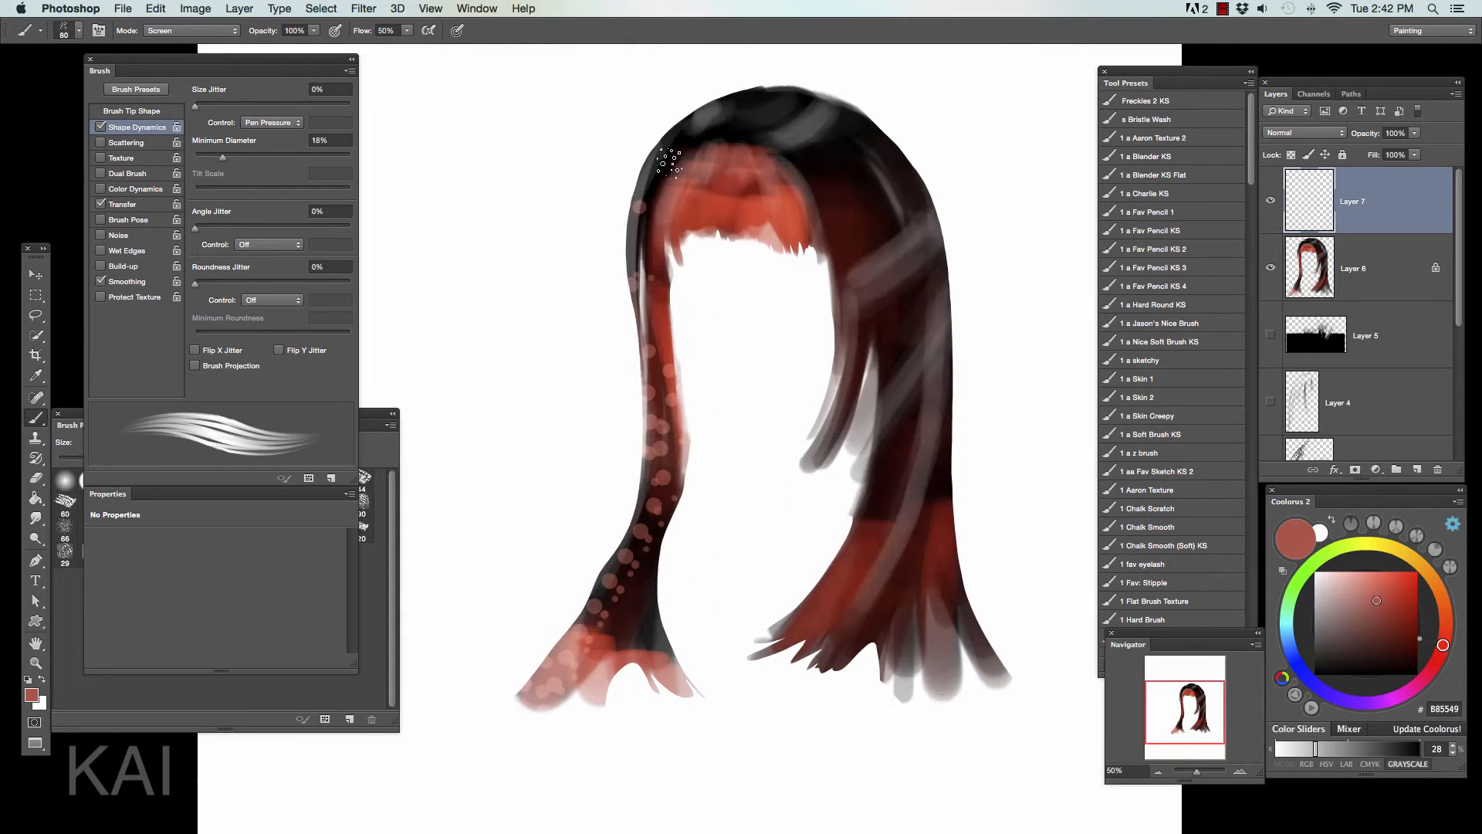
{"action": "left_click", "coordinate": [668, 162], "text": "alt"}
{"action": "mouse_move", "coordinate": [664, 156]}
{"action": "left_mouse_down"}
{"action": "mouse_move", "coordinate": [634, 344]}
{"action": "mouse_move", "coordinate": [679, 193]}
{"action": "left_mouse_up"}
{"action": "left_click", "coordinate": [666, 263], "text": "alt"}
{"action": "key", "text": "bracketright"}
{"action": "key", "text": "bracketright"}
{"action": "key", "text": "bracketright"}
{"action": "left_click", "coordinate": [192, 31]}
{"action": "left_click", "coordinate": [166, 31]}
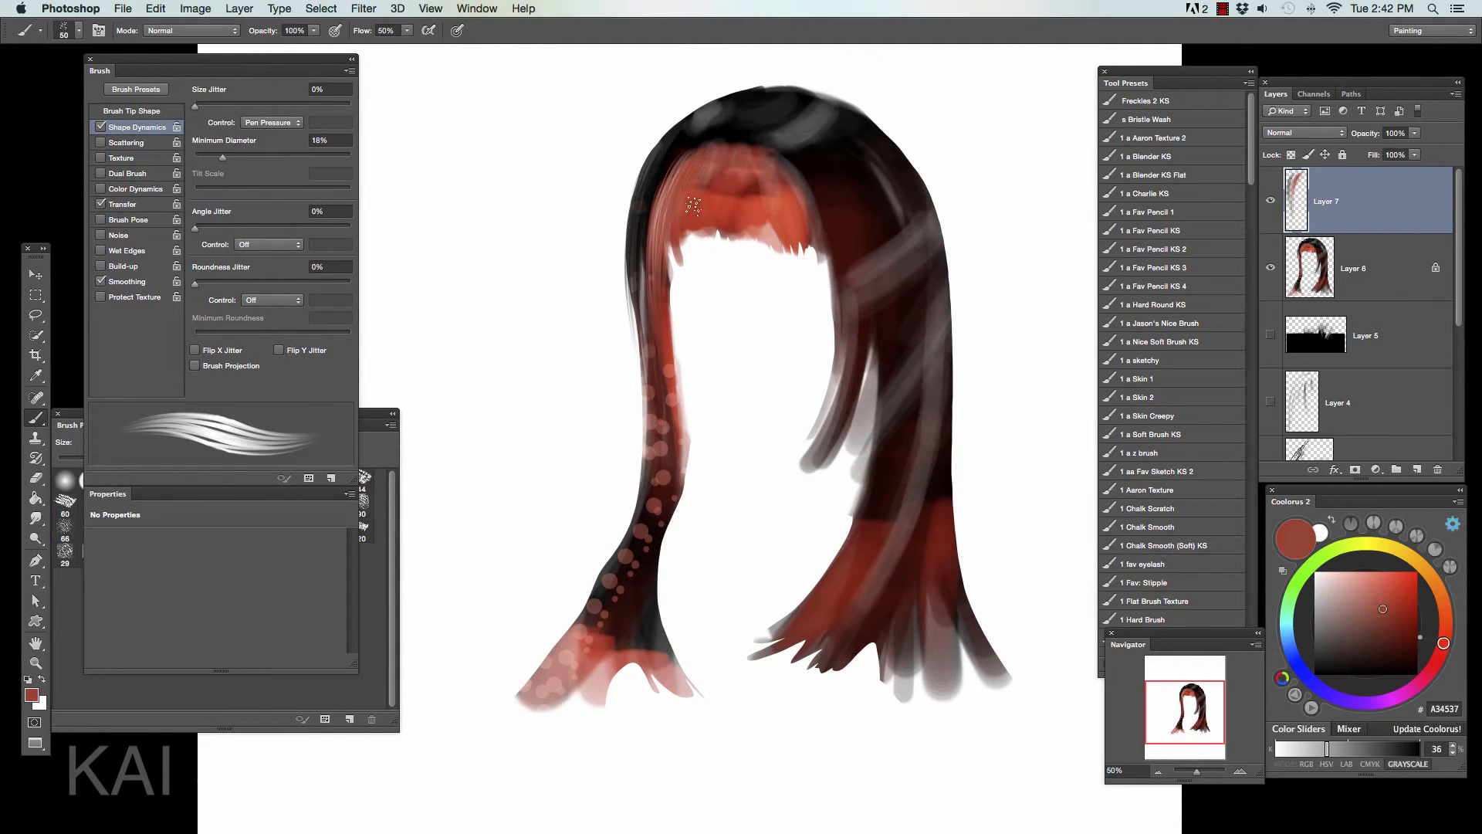
- Paint strands through the bangs and dark red 210704 strands along the right lock's inner edge, using colors sampled from the hair
{"action": "left_click", "coordinate": [765, 124], "text": "alt"}
{"action": "left_click_drag", "start_coordinate": [760, 151], "coordinate": [714, 235]}
{"action": "mouse_move", "coordinate": [722, 157]}
{"action": "left_mouse_down"}
{"action": "mouse_move", "coordinate": [670, 248]}
{"action": "mouse_move", "coordinate": [804, 236]}
{"action": "mouse_move", "coordinate": [680, 240]}
{"action": "left_mouse_up"}
{"action": "left_click", "coordinate": [877, 510], "text": "alt"}
{"action": "left_click_drag", "start_coordinate": [871, 463], "coordinate": [787, 610]}
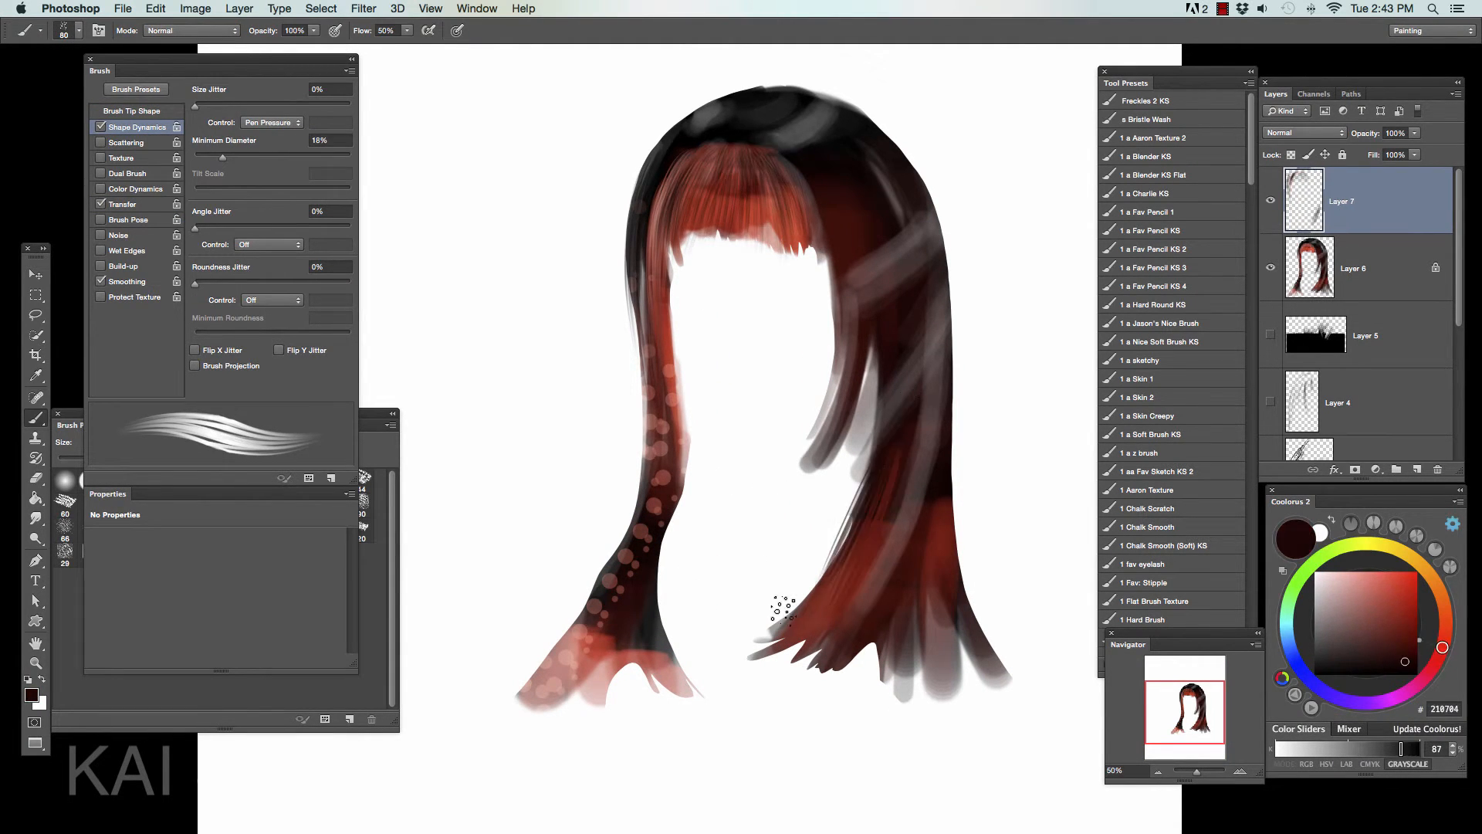
- Finish the right lock's inner edge with a strand down to its tips, and merge the strands layer into the hair layer
{"action": "left_click_drag", "start_coordinate": [863, 512], "coordinate": [773, 639]}
{"action": "left_click", "coordinate": [36, 517]}
{"action": "key", "text": "super+e"}
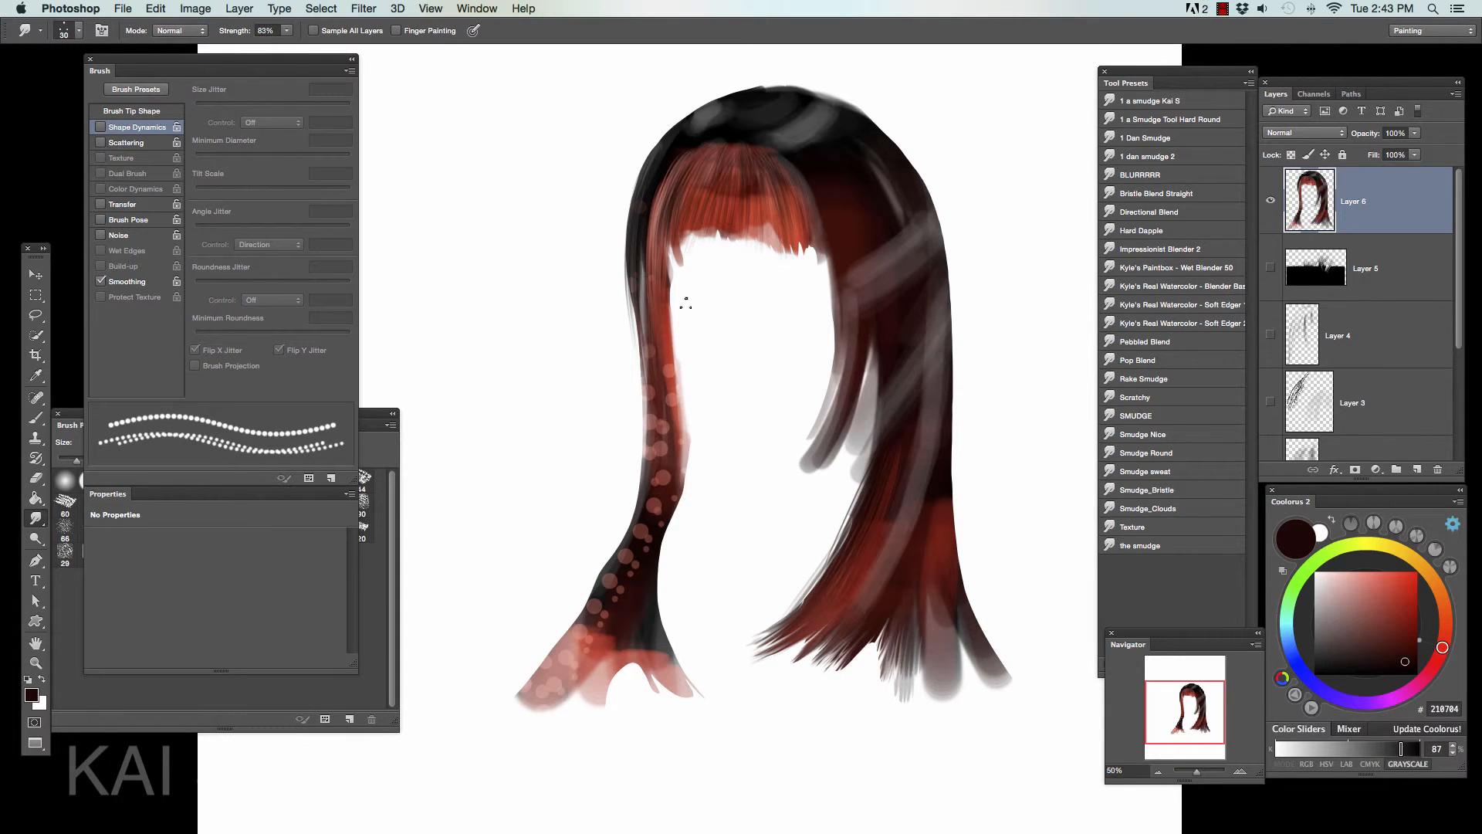
- Smudge the left lock's dots and blunt ends downward into fine tapering strands
{"action": "left_click_drag", "start_coordinate": [661, 486], "coordinate": [638, 565]}
{"action": "mouse_move", "coordinate": [653, 413]}
{"action": "left_mouse_down"}
{"action": "mouse_move", "coordinate": [587, 629]}
{"action": "mouse_move", "coordinate": [525, 705]}
{"action": "left_mouse_up"}
{"action": "left_click_drag", "start_coordinate": [598, 658], "coordinate": [581, 704]}
{"action": "left_click_drag", "start_coordinate": [640, 627], "coordinate": [699, 696]}
{"action": "left_click_drag", "start_coordinate": [652, 626], "coordinate": [601, 702]}
{"action": "left_click_drag", "start_coordinate": [622, 591], "coordinate": [679, 688]}
- Reduce the dot-cluster brush size and paint loose strands down the hair's left outer edge in a color sampled from the hair
{"action": "key", "text": "b"}
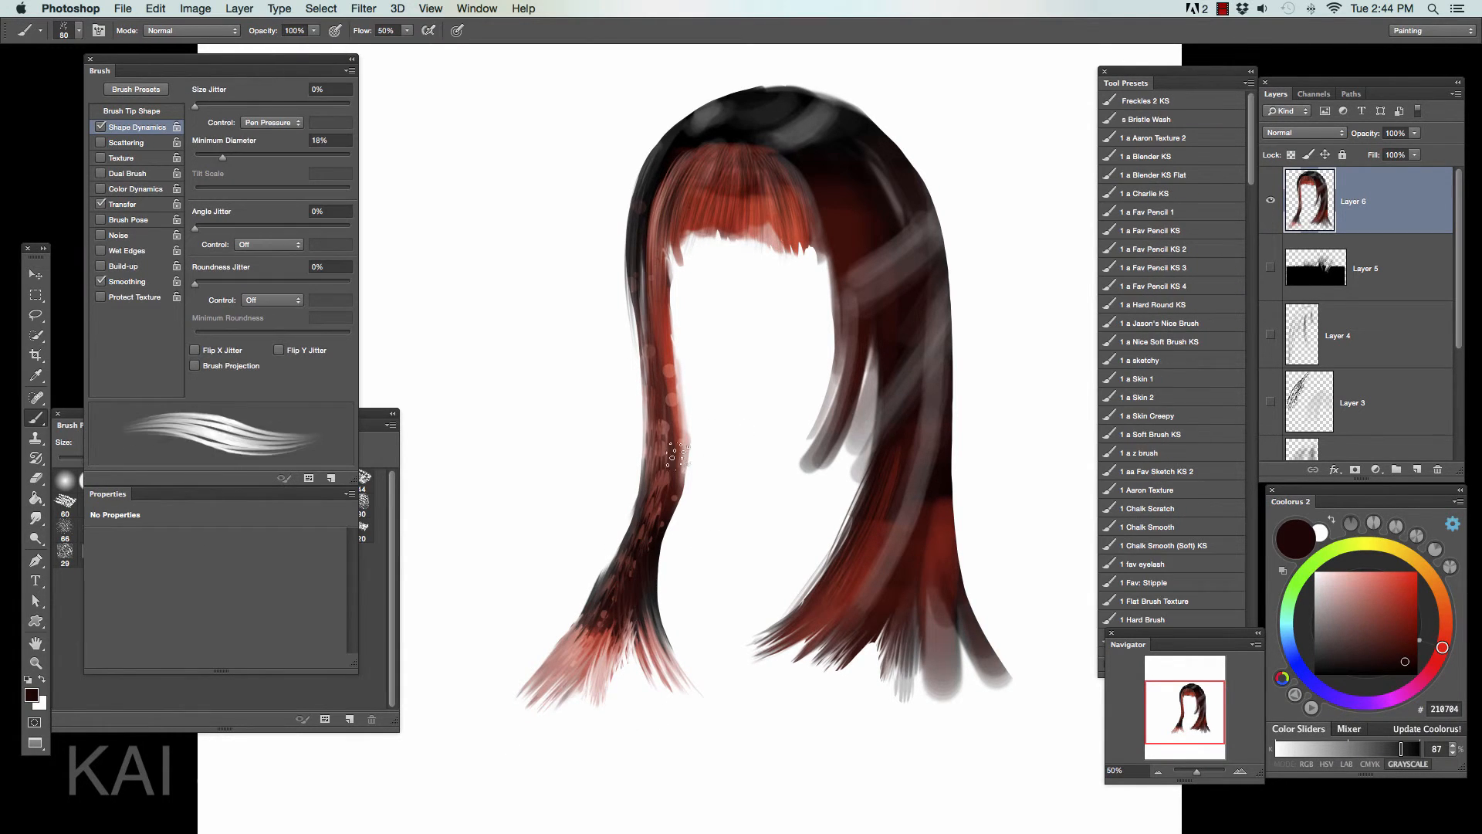
{"action": "key", "text": "bracketleft"}
{"action": "key", "text": "bracketleft"}
{"action": "key", "text": "bracketleft"}
{"action": "key", "text": "bracketleft"}
{"action": "left_click", "coordinate": [683, 151], "text": "alt"}
{"action": "left_click_drag", "start_coordinate": [677, 141], "coordinate": [630, 362]}
{"action": "left_click_drag", "start_coordinate": [631, 193], "coordinate": [646, 480]}
{"action": "left_click_drag", "start_coordinate": [634, 163], "coordinate": [642, 516]}
- Paint grey and dark strands down the right side of the hair, using colors sampled from it such as 8F8484
{"action": "left_click", "coordinate": [918, 224], "text": "alt"}
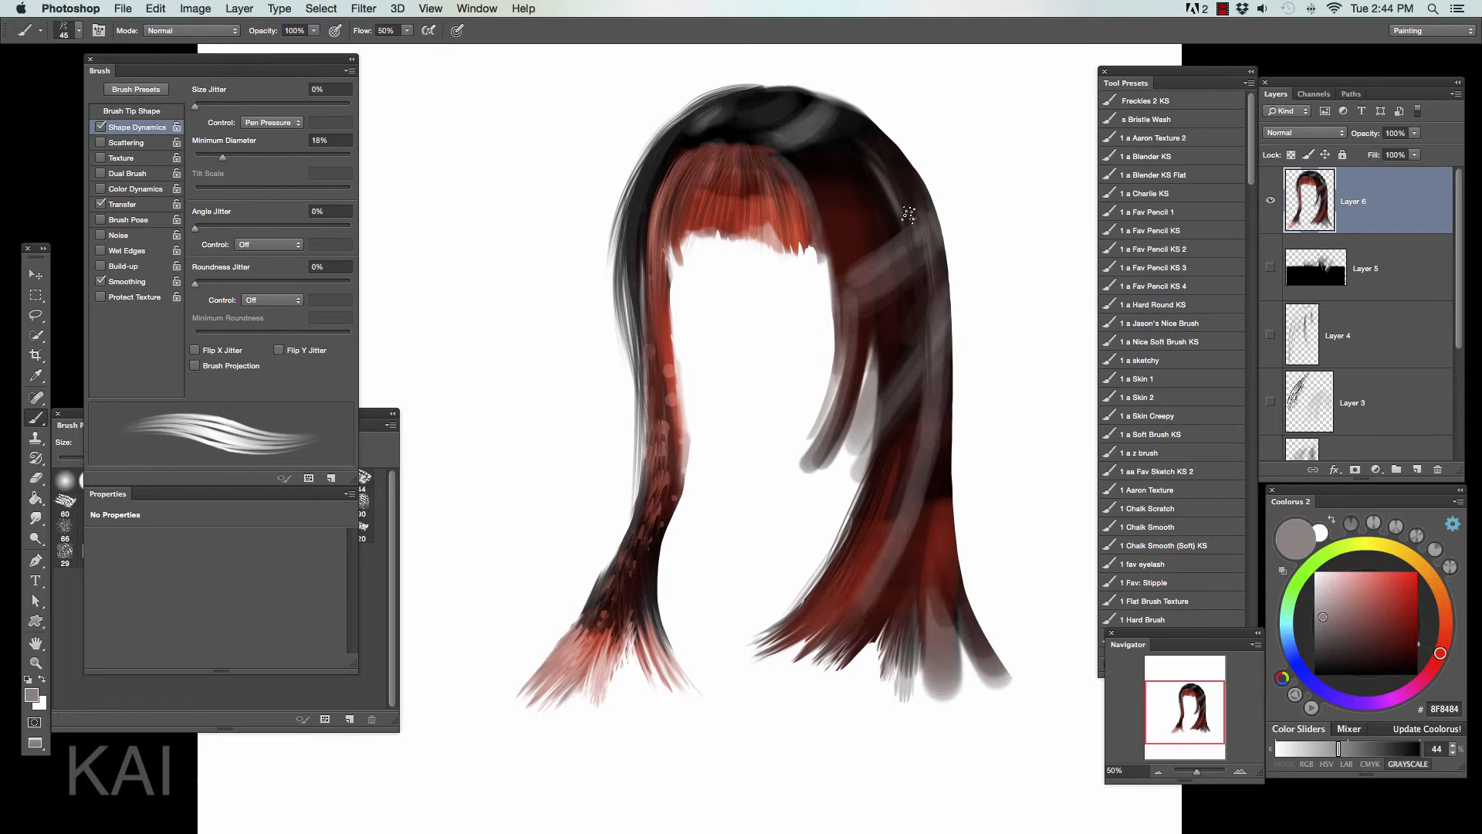
{"action": "left_click_drag", "start_coordinate": [911, 216], "coordinate": [895, 568]}
{"action": "left_click", "coordinate": [940, 517], "text": "alt"}
{"action": "left_click_drag", "start_coordinate": [930, 418], "coordinate": [887, 549]}
- Paint strands down the left lock and curving along the right lock's inner edge, using colors sampled from the hair
{"action": "key", "text": "super+minus"}
{"action": "key", "text": "super+minus"}
{"action": "left_click", "coordinate": [837, 407], "text": "alt"}
{"action": "left_click_drag", "start_coordinate": [727, 337], "coordinate": [716, 511]}
{"action": "left_click", "coordinate": [732, 463], "text": "alt"}
{"action": "left_click", "coordinate": [829, 386], "text": "alt"}
{"action": "left_click_drag", "start_coordinate": [823, 360], "coordinate": [791, 500]}
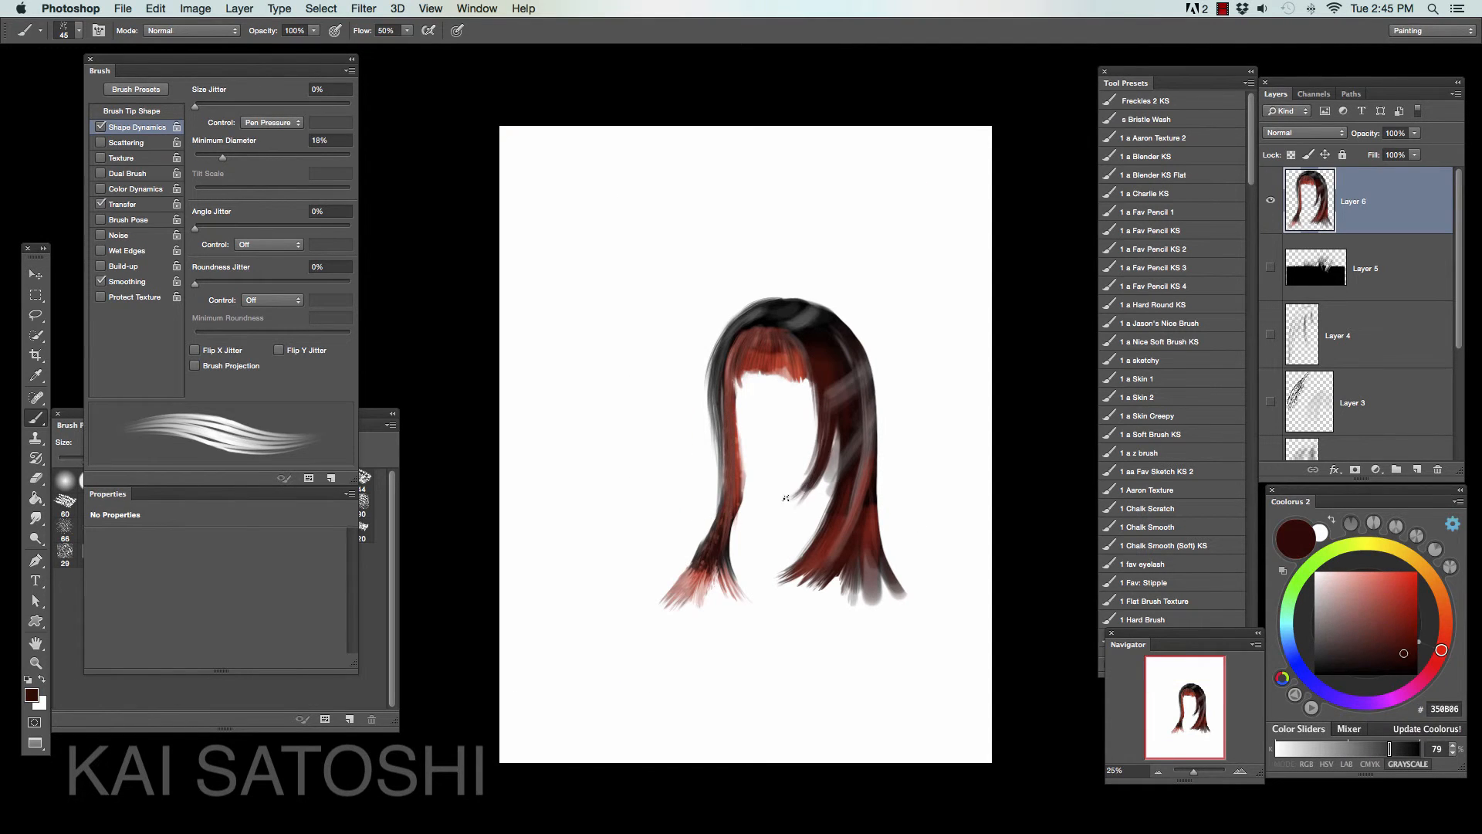
{"action": "left_click_drag", "start_coordinate": [819, 390], "coordinate": [795, 498]}
- Frame the face opening with more sampled-color strands along both inner edges, and extend strands through the left and right locks
{"action": "left_click", "coordinate": [822, 394], "text": "alt"}
{"action": "left_click_drag", "start_coordinate": [730, 354], "coordinate": [760, 492]}
{"action": "left_click", "coordinate": [834, 395], "text": "alt"}
{"action": "left_click_drag", "start_coordinate": [821, 374], "coordinate": [824, 451]}
{"action": "left_click", "coordinate": [837, 392], "text": "alt"}
{"action": "mouse_move", "coordinate": [726, 359]}
{"action": "left_mouse_down"}
{"action": "mouse_move", "coordinate": [730, 467]}
{"action": "mouse_move", "coordinate": [699, 567]}
{"action": "left_mouse_up"}
{"action": "left_click", "coordinate": [719, 525], "text": "alt"}
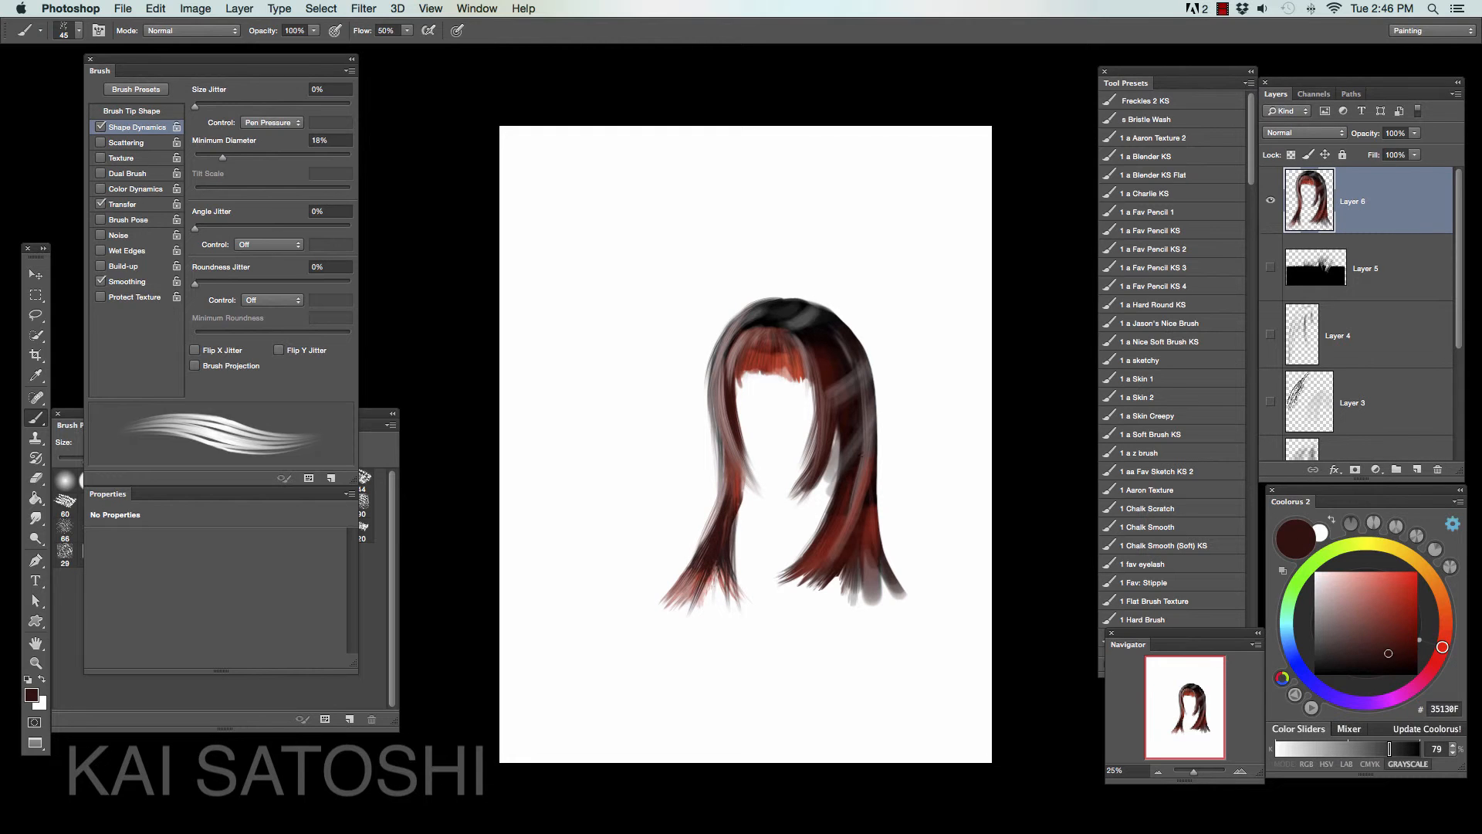
{"action": "left_click", "coordinate": [837, 420], "text": "alt"}
{"action": "left_click_drag", "start_coordinate": [836, 428], "coordinate": [816, 544]}
- Cut the hair to a shorter bob by lassoing and deleting the long ends of the right and left locks
{"action": "key", "text": "l"}
{"action": "mouse_move", "coordinate": [927, 437]}
{"action": "left_mouse_down"}
{"action": "mouse_move", "coordinate": [759, 516]}
{"action": "mouse_move", "coordinate": [926, 451]}
{"action": "mouse_move", "coordinate": [855, 525]}
{"action": "left_mouse_up"}
{"action": "key", "text": "Delete"}
{"action": "key", "text": "super+d"}
{"action": "key", "text": "b"}
{"action": "key", "text": "l"}
{"action": "mouse_move", "coordinate": [712, 465]}
{"action": "left_mouse_down"}
{"action": "mouse_move", "coordinate": [870, 563]}
{"action": "mouse_move", "coordinate": [718, 509]}
{"action": "left_mouse_up"}
{"action": "key", "text": "Delete"}
{"action": "key", "text": "super+d"}
- Paint tapering strands down the right side's outer edge to the cut ends
{"action": "key", "text": "b"}
{"action": "left_click_drag", "start_coordinate": [872, 378], "coordinate": [874, 454]}
{"action": "left_click_drag", "start_coordinate": [870, 394], "coordinate": [843, 485]}
{"action": "left_click", "coordinate": [838, 372], "text": "alt"}
- Paint strands through the bangs and over the left lock's cut end in colors sampled from the hair
{"action": "left_click", "coordinate": [812, 318], "text": "alt"}
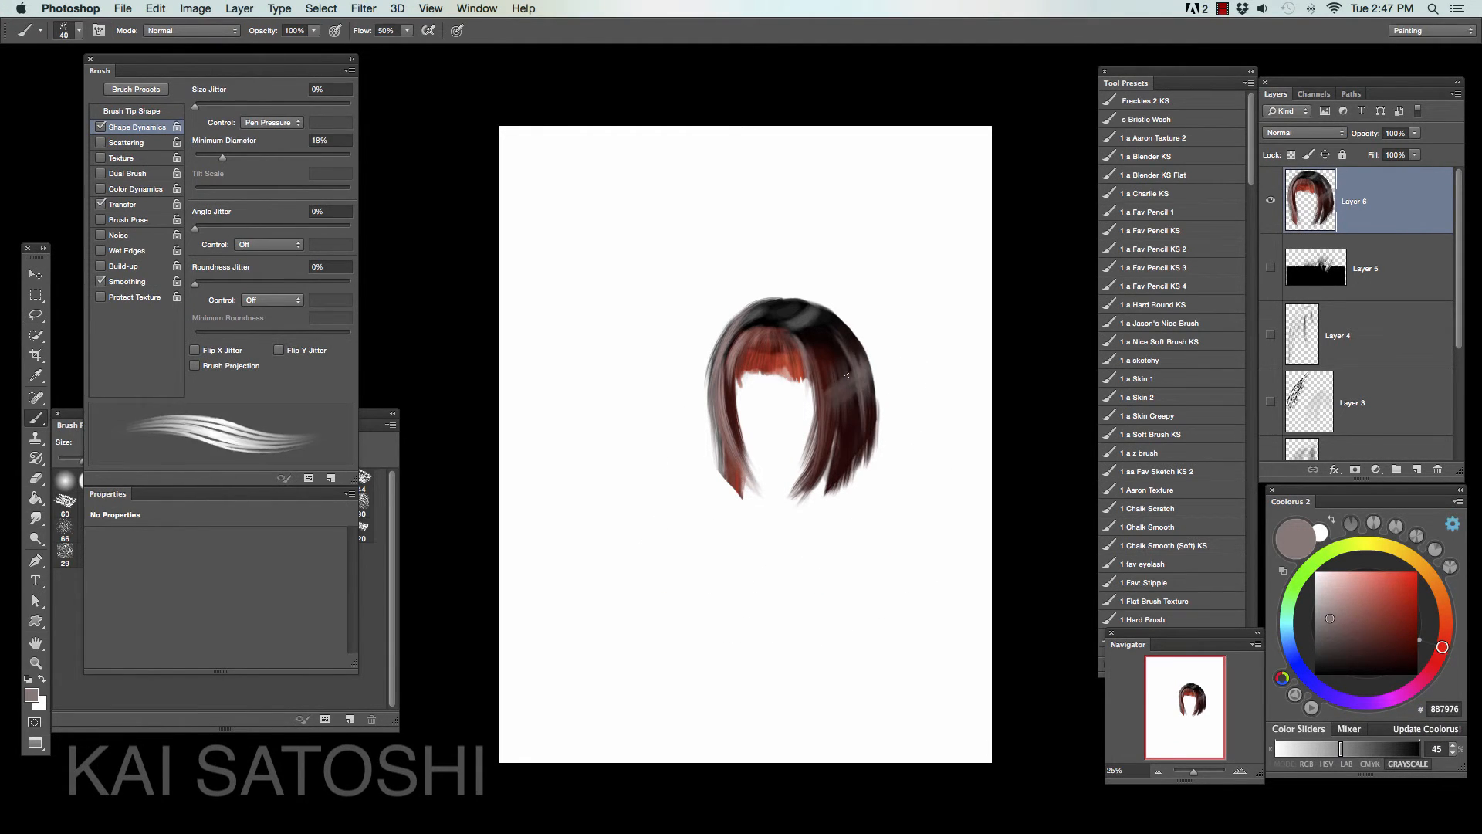
{"action": "left_click_drag", "start_coordinate": [789, 334], "coordinate": [795, 378]}
{"action": "left_click", "coordinate": [727, 432], "text": "alt"}
{"action": "left_click_drag", "start_coordinate": [721, 444], "coordinate": [722, 486]}
{"action": "left_click_drag", "start_coordinate": [725, 463], "coordinate": [733, 496]}
{"action": "left_click_drag", "start_coordinate": [786, 346], "coordinate": [796, 386]}
{"action": "left_click", "coordinate": [739, 379], "text": "alt"}
{"action": "mouse_move", "coordinate": [747, 330]}
{"action": "left_mouse_down"}
{"action": "mouse_move", "coordinate": [730, 389]}
{"action": "mouse_move", "coordinate": [760, 369]}
{"action": "mouse_move", "coordinate": [773, 385]}
{"action": "left_mouse_up"}
- Switch to the Smudge tool for tapering the cut ends, and enlarge the whole hair with Free Transform
{"action": "key", "text": "r"}
{"action": "key", "text": "super+t"}
{"action": "left_click_drag", "start_coordinate": [880, 511], "coordinate": [974, 627]}
{"action": "key", "text": "Return"}
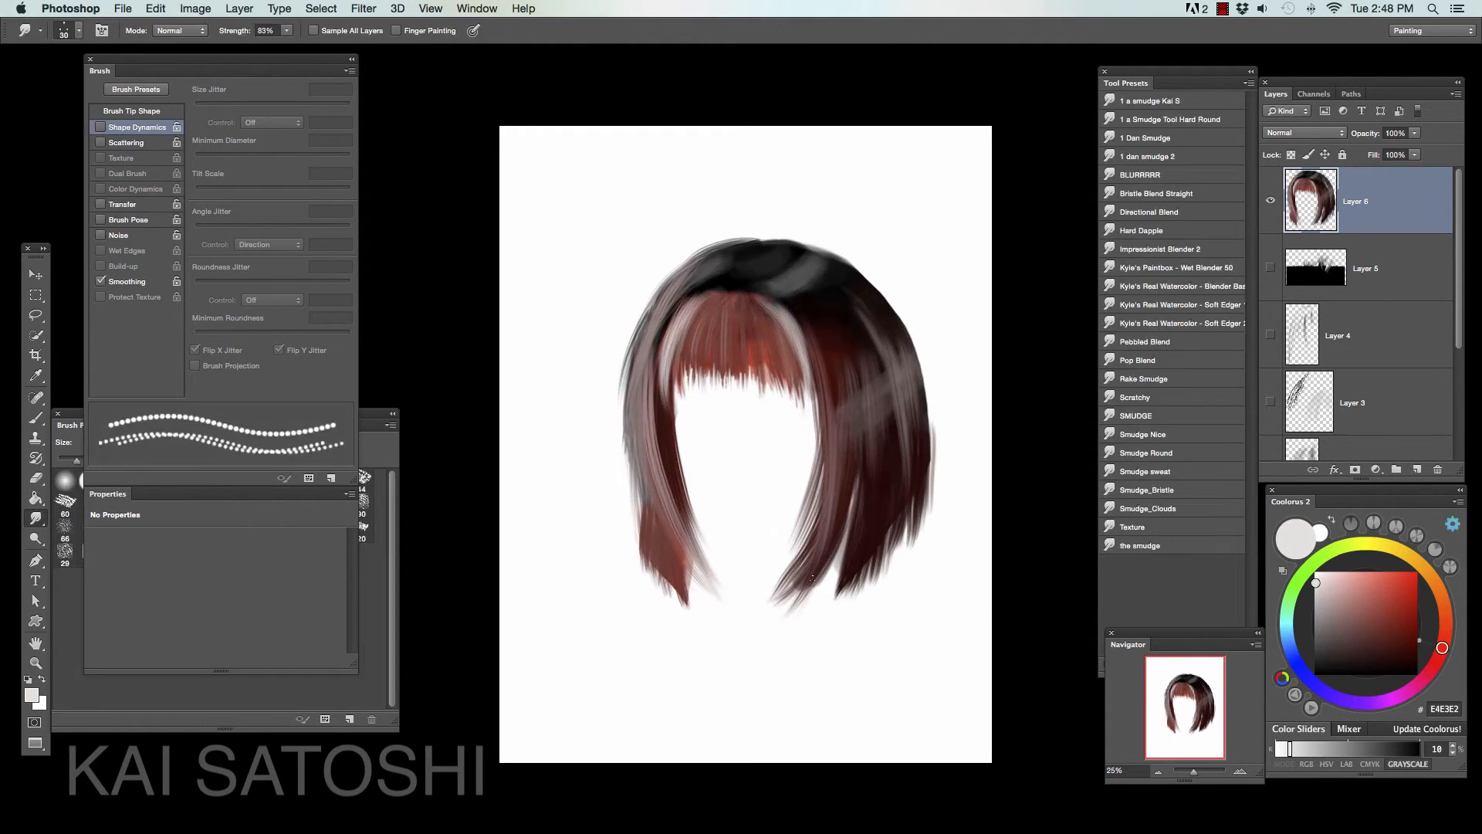
- Enlarge the hair brush to 70 px and paint sampled-color strands on the right side and the bangs' right edge
{"action": "key", "text": "b"}
{"action": "left_click", "coordinate": [699, 283], "text": "alt"}
{"action": "key", "text": "bracketright"}
{"action": "left_click", "coordinate": [837, 277], "text": "alt"}
{"action": "left_click", "coordinate": [890, 505], "text": "alt"}
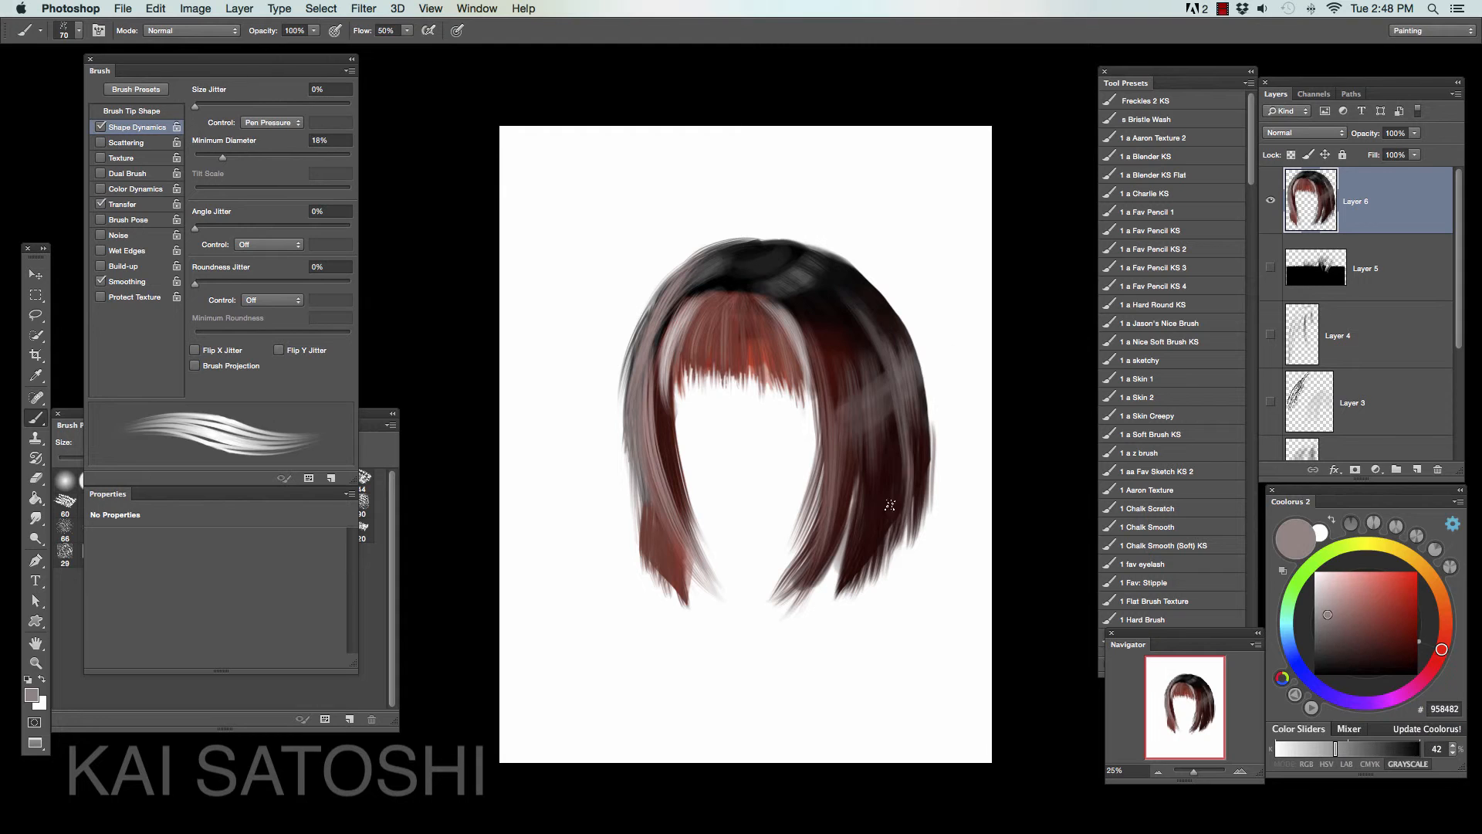
{"action": "left_click", "coordinate": [878, 378], "text": "alt"}
{"action": "mouse_move", "coordinate": [869, 371]}
{"action": "left_mouse_down"}
{"action": "mouse_move", "coordinate": [856, 388]}
{"action": "mouse_move", "coordinate": [882, 420]}
{"action": "left_mouse_up"}
{"action": "left_click", "coordinate": [798, 328], "text": "alt"}
{"action": "left_click_drag", "start_coordinate": [781, 303], "coordinate": [814, 388]}
- Tint the bangs red with the 1 a Blender KS preset, and brighten their roots with the Dodge tool set to Highlights
{"action": "left_click", "coordinate": [760, 356], "text": "alt"}
{"action": "left_click", "coordinate": [1145, 157]}
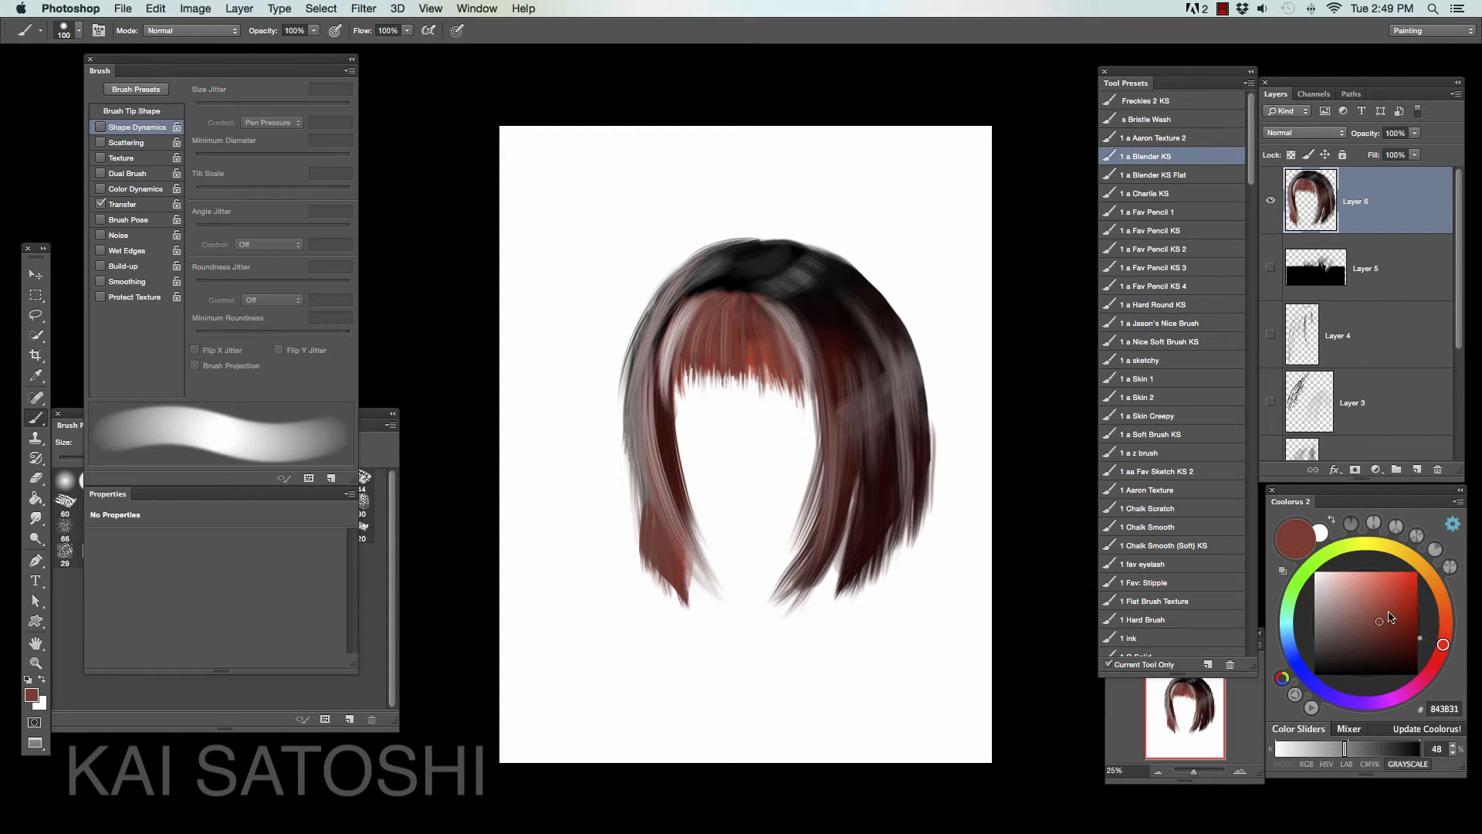
{"action": "left_click", "coordinate": [36, 523]}
{"action": "left_click", "coordinate": [35, 538]}
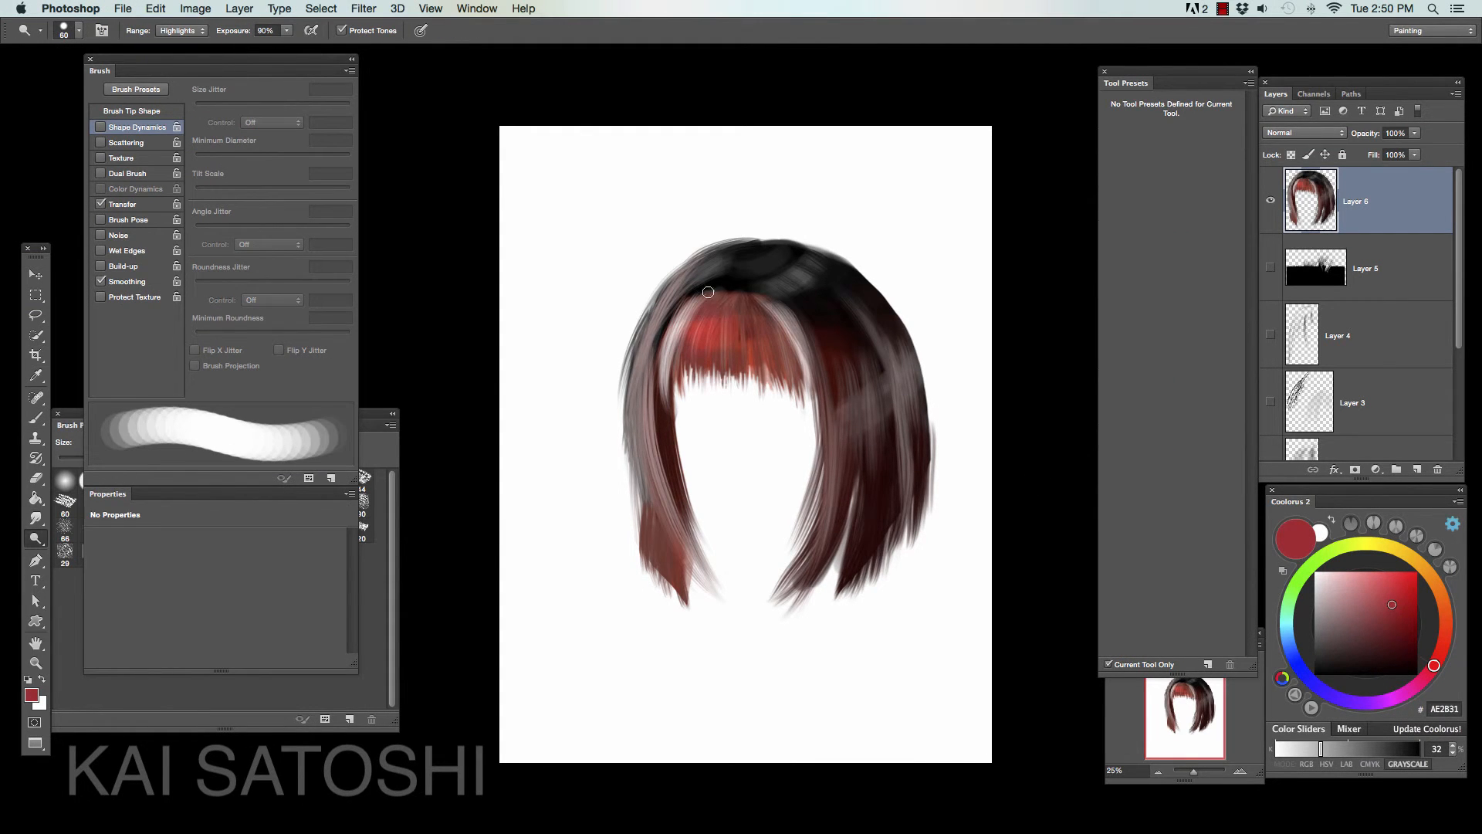
{"action": "left_click", "coordinate": [1376, 586]}
{"action": "key", "text": "bracketright"}
{"action": "key", "text": "bracketright"}
{"action": "key", "text": "bracketright"}
{"action": "key", "text": "bracketright"}
{"action": "key", "text": "bracketright"}
{"action": "key", "text": "bracketright"}
{"action": "key", "text": "bracketright"}
{"action": "mouse_move", "coordinate": [699, 302]}
{"action": "left_mouse_down"}
{"action": "mouse_move", "coordinate": [753, 307]}
{"action": "mouse_move", "coordinate": [810, 282]}
{"action": "left_mouse_up"}
- Add long light highlights down both sides of the hair, and paint strands at both sides of the bangs in a sampled color
{"action": "left_click", "coordinate": [1327, 574]}
{"action": "mouse_move", "coordinate": [683, 275]}
{"action": "left_mouse_down"}
{"action": "mouse_move", "coordinate": [639, 386]}
{"action": "mouse_move", "coordinate": [673, 531]}
{"action": "left_mouse_up"}
{"action": "left_click_drag", "start_coordinate": [895, 351], "coordinate": [906, 485]}
{"action": "key", "text": "b"}
{"action": "left_click", "coordinate": [706, 332], "text": "alt"}
{"action": "mouse_move", "coordinate": [695, 305]}
{"action": "left_mouse_down"}
{"action": "mouse_move", "coordinate": [714, 370]}
{"action": "mouse_move", "coordinate": [683, 334]}
{"action": "left_mouse_up"}
{"action": "left_click_drag", "start_coordinate": [774, 315], "coordinate": [786, 360]}
- Lasso the bangs' left edge and shade it in black on a new Multiply layer clipped to the hair layer
{"action": "key", "text": "l"}
{"action": "mouse_move", "coordinate": [689, 299]}
{"action": "left_mouse_down"}
{"action": "mouse_move", "coordinate": [711, 283]}
{"action": "mouse_move", "coordinate": [655, 430]}
{"action": "left_mouse_up"}
{"action": "left_click", "coordinate": [1417, 470]}
{"action": "key", "text": "b"}
{"action": "key", "text": "d"}
{"action": "key", "text": "super+alt+g"}
{"action": "key", "text": "e"}
{"action": "key", "text": "super+d"}
- Paint black shading on the Multiply layer along the bangs' right edge and down the right lock
{"action": "key", "text": "l"}
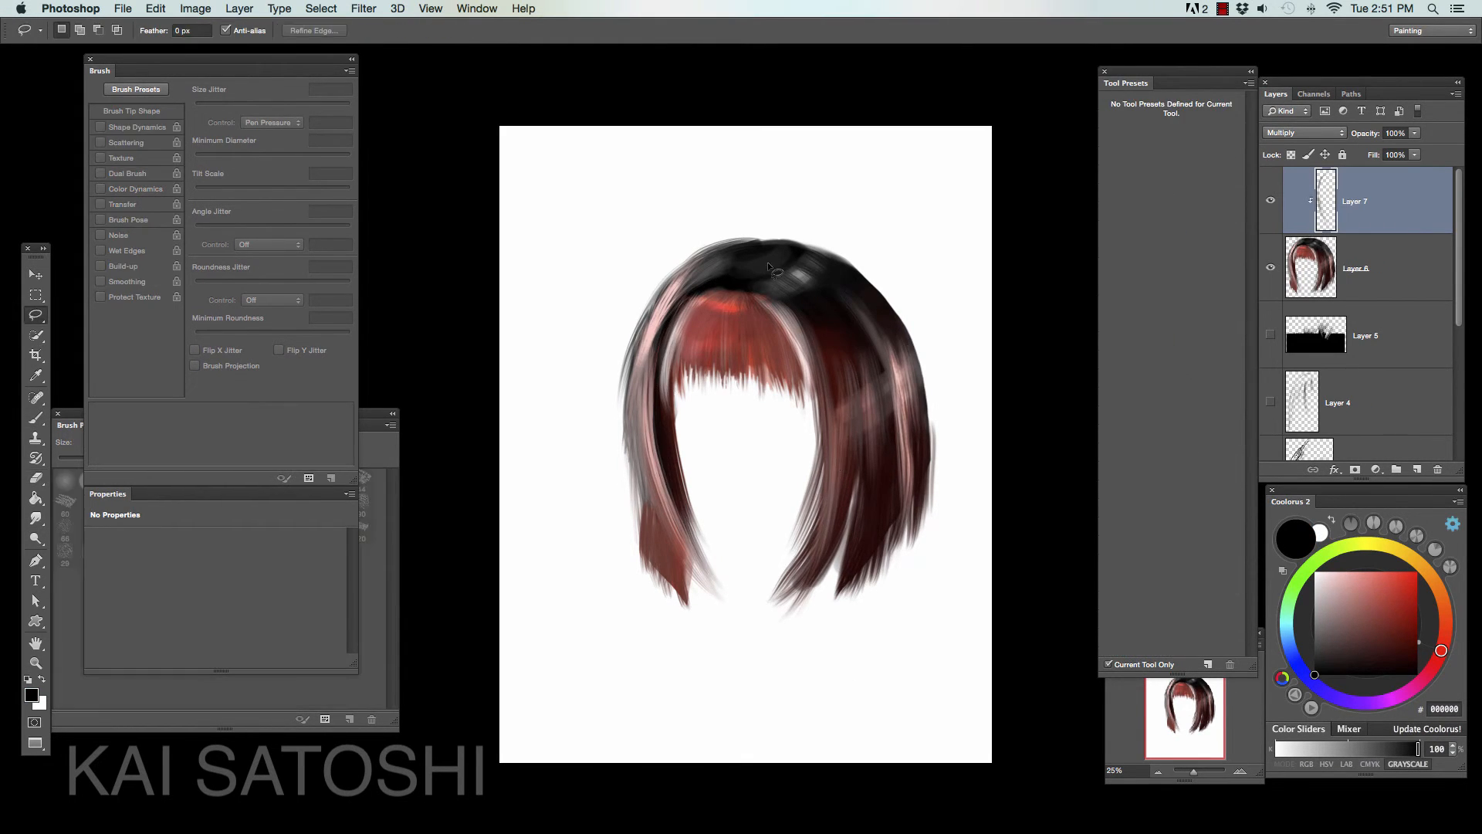
{"action": "key", "text": "b"}
{"action": "left_click_drag", "start_coordinate": [753, 291], "coordinate": [820, 416]}
{"action": "mouse_move", "coordinate": [760, 293]}
{"action": "left_mouse_down"}
{"action": "mouse_move", "coordinate": [822, 406]}
{"action": "mouse_move", "coordinate": [829, 531]}
{"action": "left_mouse_up"}
- Shade the left edge of the bangs with a small brush and the left lock with a larger one, in black
{"action": "key", "text": "bracketleft"}
{"action": "key", "text": "bracketleft"}
{"action": "key", "text": "bracketleft"}
{"action": "left_click_drag", "start_coordinate": [668, 315], "coordinate": [652, 347]}
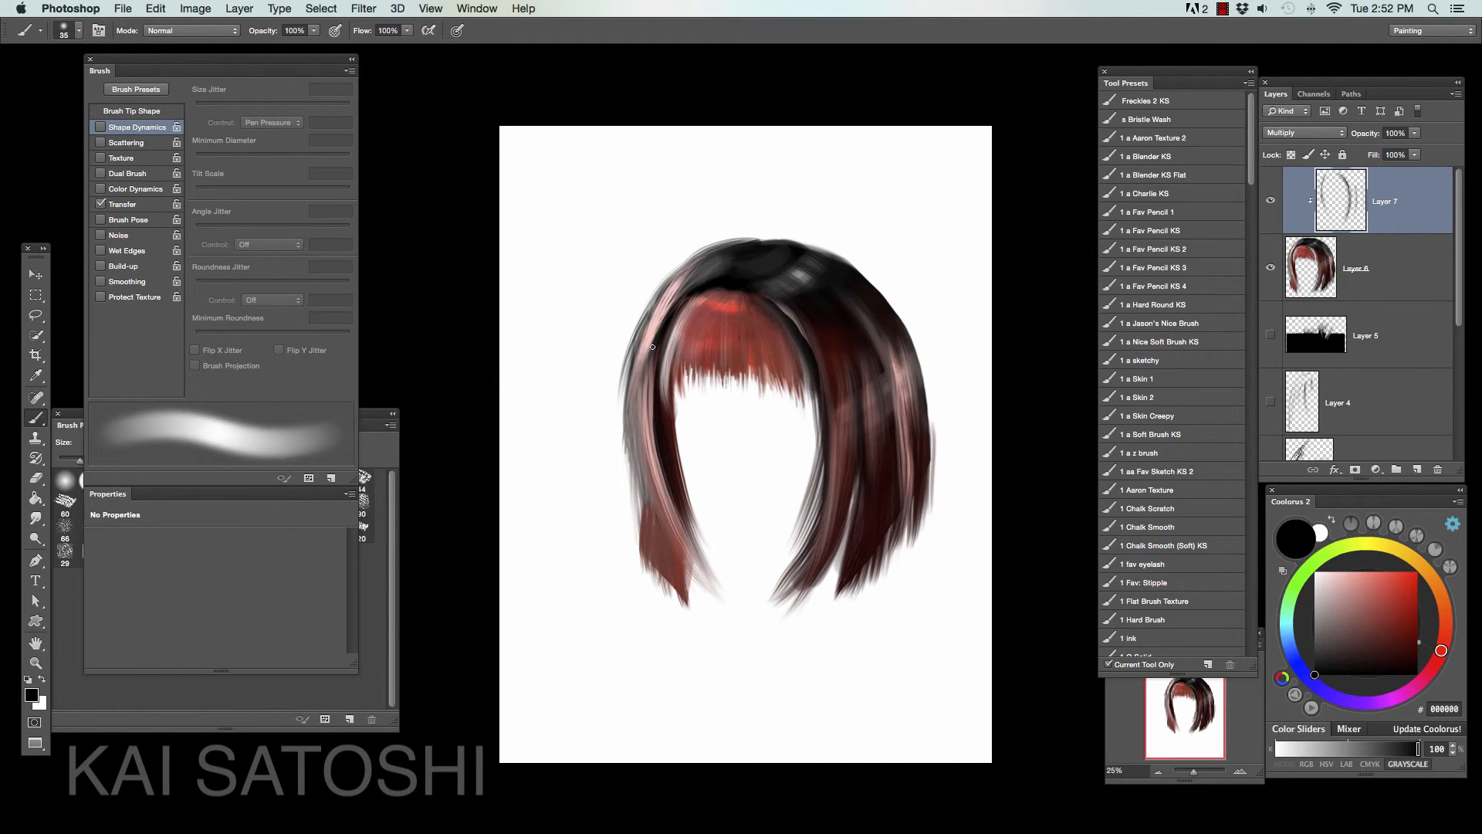
{"action": "key", "text": "bracketright"}
{"action": "key", "text": "bracketright"}
{"action": "key", "text": "bracketright"}
{"action": "key", "text": "bracketright"}
{"action": "key", "text": "bracketright"}
{"action": "key", "text": "bracketright"}
{"action": "key", "text": "bracketright"}
{"action": "key", "text": "bracketright"}
{"action": "key", "text": "bracketright"}
{"action": "key", "text": "bracketright"}
{"action": "key", "text": "bracketright"}
{"action": "left_click_drag", "start_coordinate": [646, 433], "coordinate": [662, 567]}
{"action": "mouse_move", "coordinate": [683, 324]}
{"action": "left_mouse_down"}
{"action": "mouse_move", "coordinate": [764, 314]}
{"action": "mouse_move", "coordinate": [672, 328]}
{"action": "left_mouse_up"}
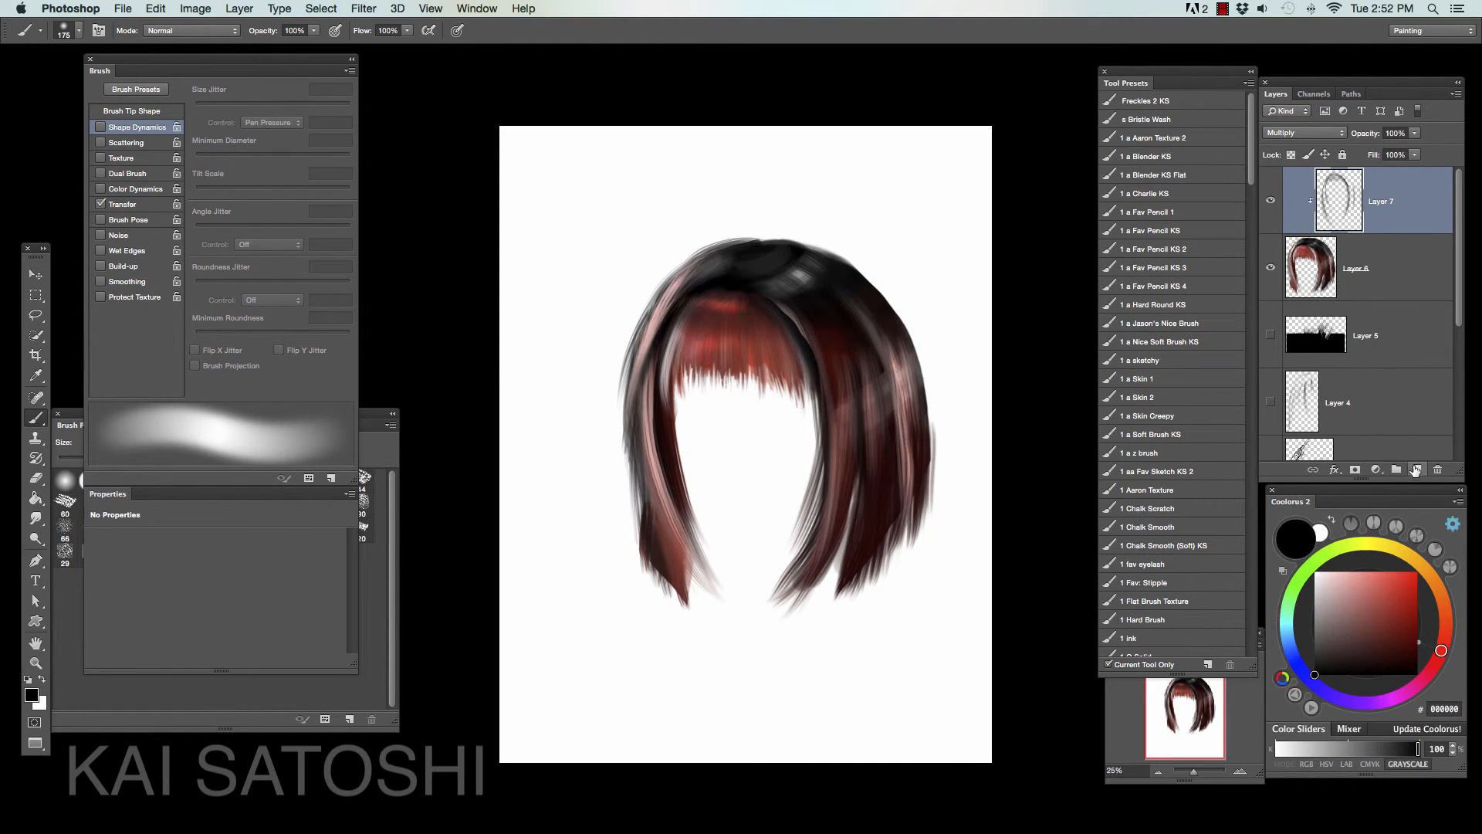
- Merge the shading into the hair layer, add a new layer above, and lock the hair layer's transparent pixels
{"action": "key", "text": "super+e"}
{"action": "left_click", "coordinate": [1415, 469]}
{"action": "key", "text": "o"}
{"action": "left_click", "coordinate": [1356, 267]}
{"action": "left_click", "coordinate": [1291, 154]}
- Smudge the bangs' right tips, and darken the crown's right side and the left lock with a 600 px Burn tool
{"action": "left_click", "coordinate": [36, 519]}
{"action": "mouse_move", "coordinate": [795, 374]}
{"action": "left_mouse_down"}
{"action": "mouse_move", "coordinate": [710, 374]}
{"action": "mouse_move", "coordinate": [779, 386]}
{"action": "left_mouse_up"}
{"action": "key", "text": "o"}
{"action": "key", "text": "bracketright"}
{"action": "key", "text": "bracketright"}
{"action": "key", "text": "bracketright"}
{"action": "key", "text": "shift+o"}
{"action": "left_click_drag", "start_coordinate": [823, 305], "coordinate": [841, 344]}
{"action": "left_click_drag", "start_coordinate": [665, 494], "coordinate": [682, 579]}
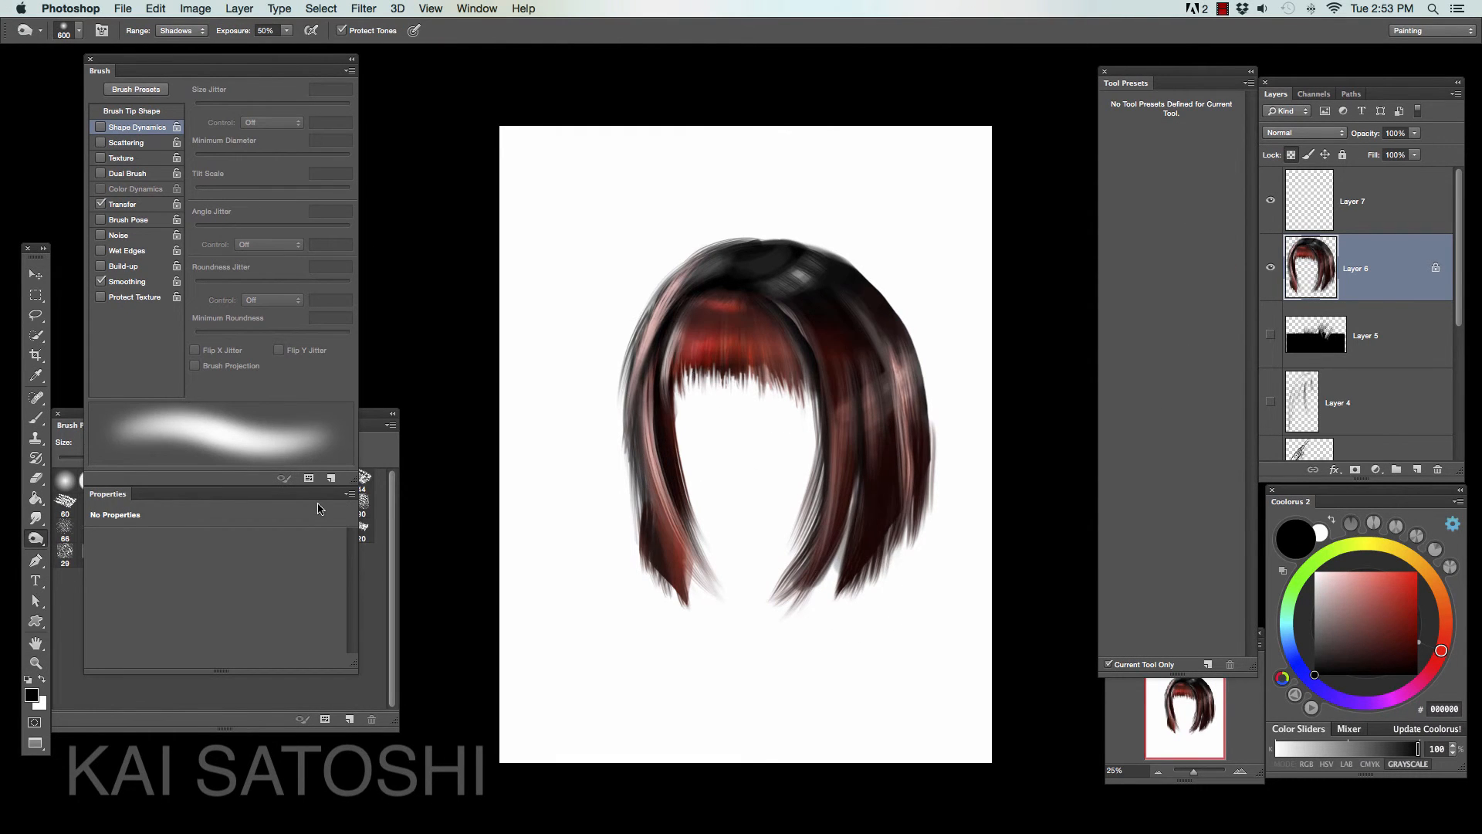
- Choose the Hair 1 brush preset and set the foreground color to red E2392A
{"action": "left_click", "coordinate": [36, 539]}
{"action": "left_click", "coordinate": [85, 537]}
{"action": "left_click", "coordinate": [1398, 583]}
{"action": "key", "text": "b"}
{"action": "left_click", "coordinate": [68, 426]}
{"action": "left_click_drag", "start_coordinate": [1251, 139], "coordinate": [1250, 367]}
{"action": "left_click", "coordinate": [1130, 474]}
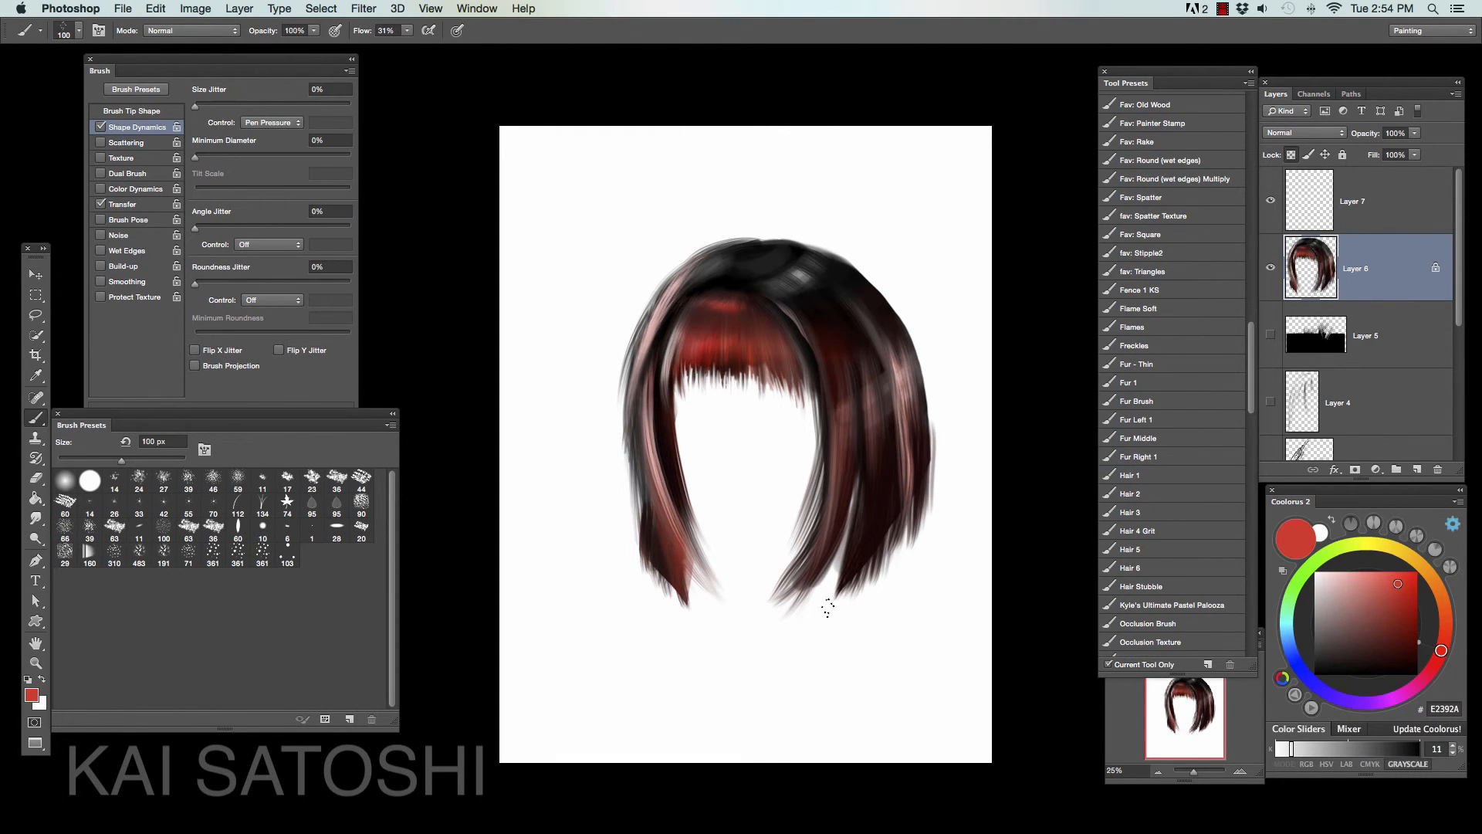
- On the new layer, paint fine strands through the right side of the hair in sampled tones such as pink BF8D89
{"action": "left_click", "coordinate": [1352, 201]}
{"action": "left_click", "coordinate": [884, 433], "text": "alt"}
{"action": "left_click", "coordinate": [900, 370], "text": "alt"}
{"action": "left_click_drag", "start_coordinate": [810, 332], "coordinate": [838, 433]}
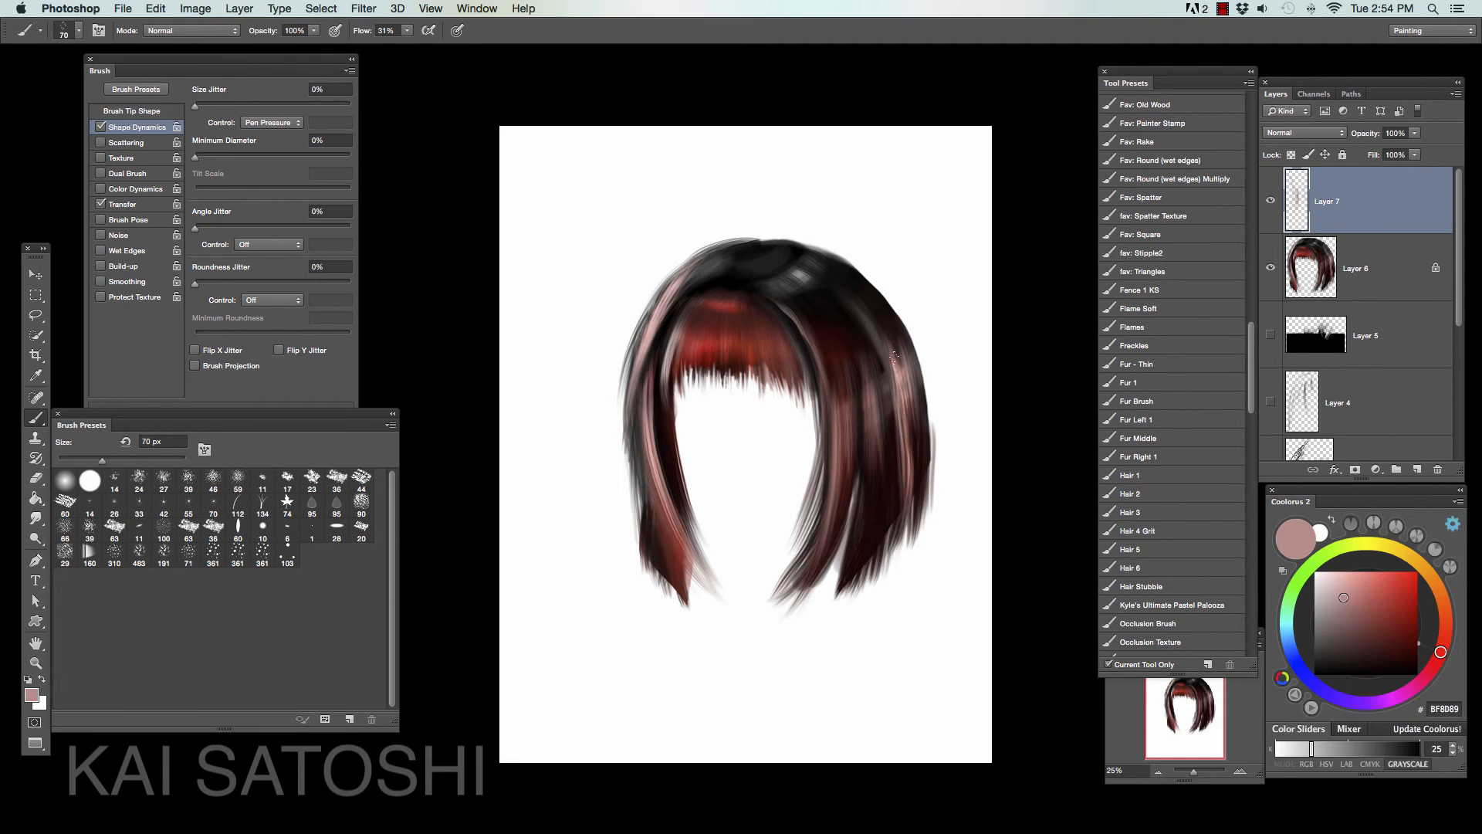
{"action": "left_click_drag", "start_coordinate": [877, 326], "coordinate": [899, 395]}
{"action": "left_click_drag", "start_coordinate": [903, 392], "coordinate": [915, 498]}
- Pick light red E0746C and paint fine strands along the hair's left outer edge
{"action": "left_click", "coordinate": [1368, 584]}
{"action": "key", "text": "bracketleft"}
{"action": "left_click_drag", "start_coordinate": [642, 348], "coordinate": [633, 513]}
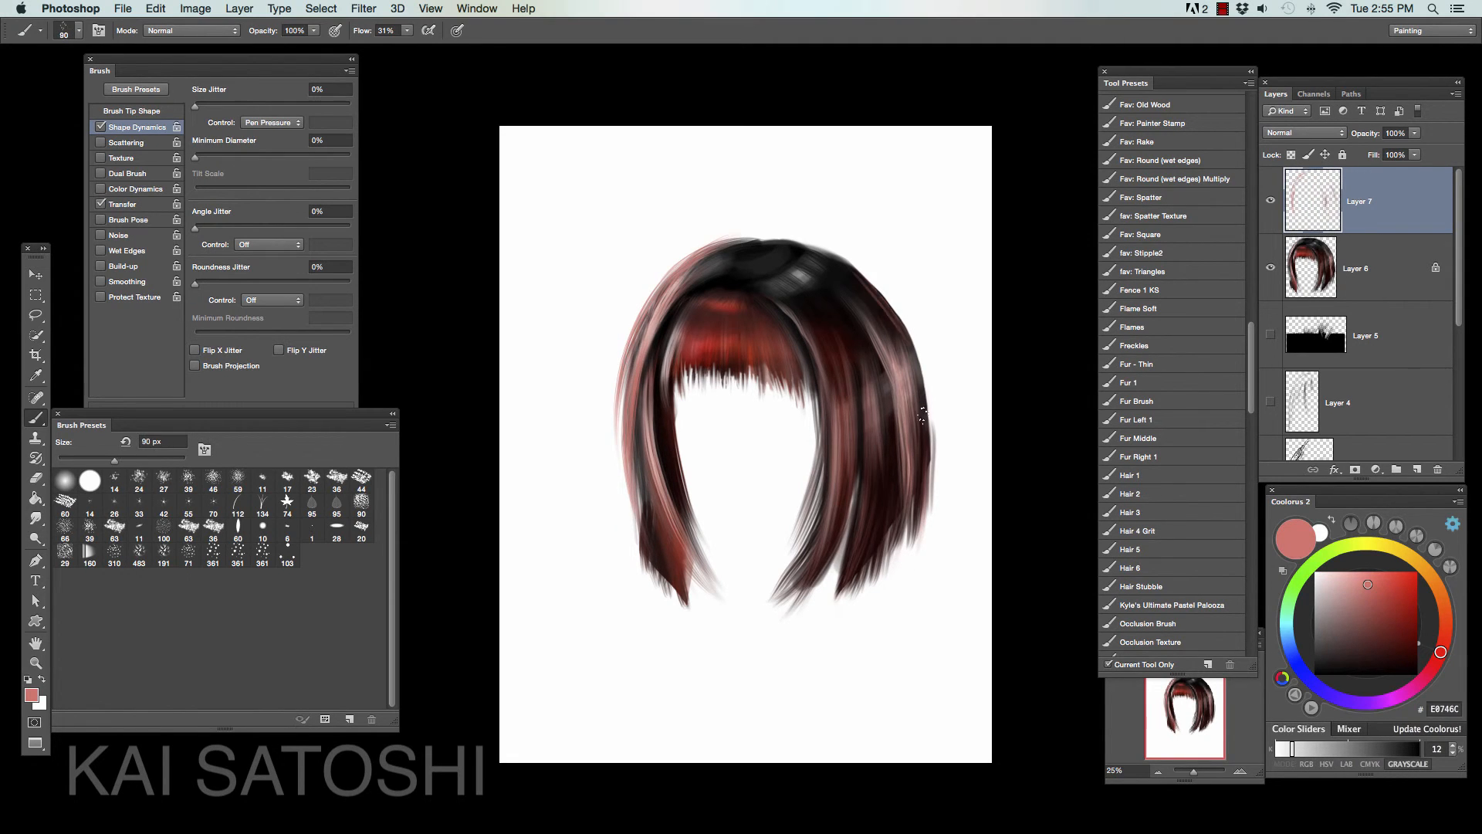
- Trim the bangs' uneven tips with a lasso selection on the hair layer, and smudge the cut edge into fine points
{"action": "key", "text": "l"}
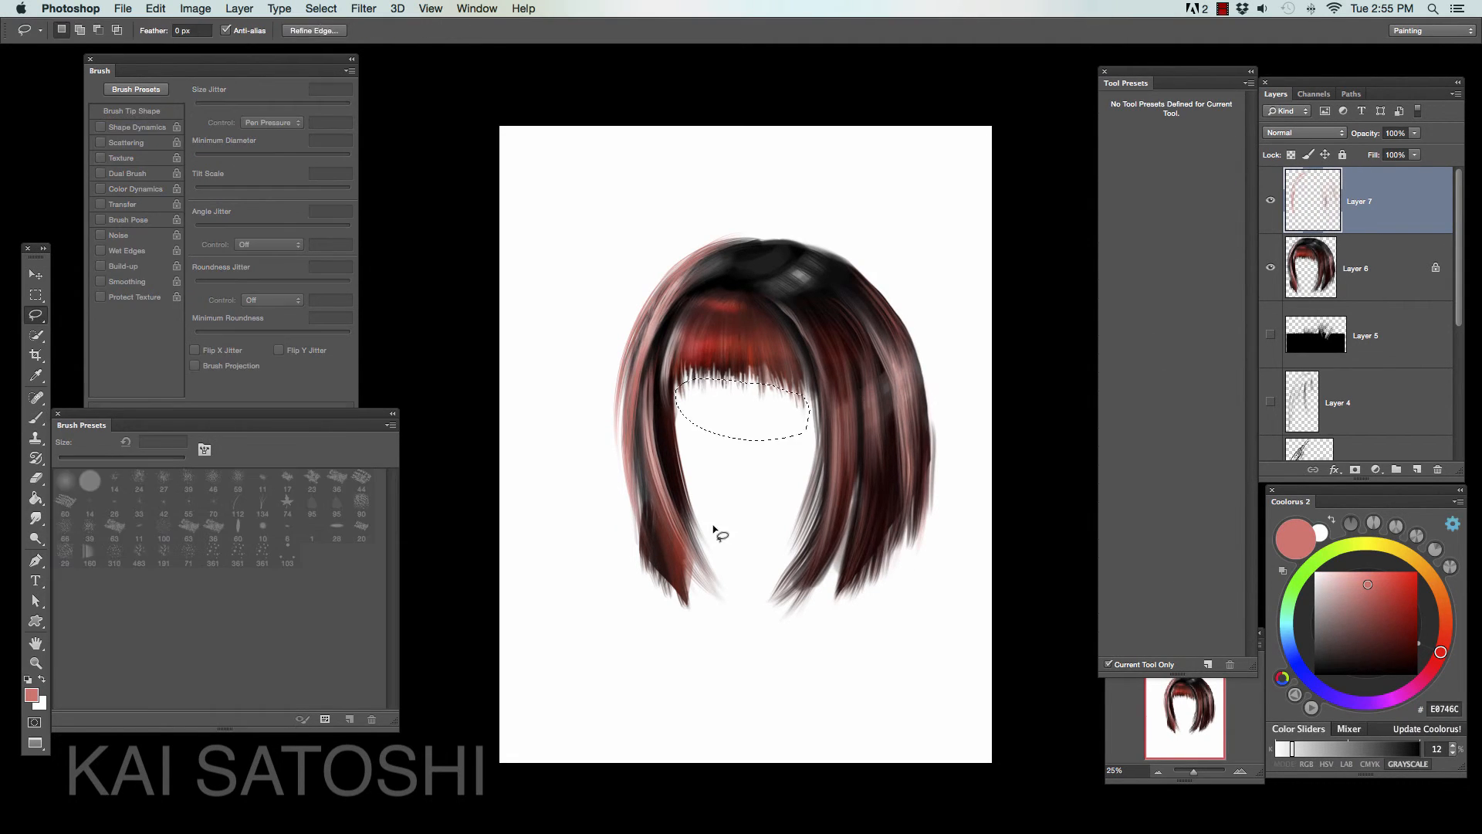
{"action": "key", "text": "alt+bracketleft"}
{"action": "key", "text": "r"}
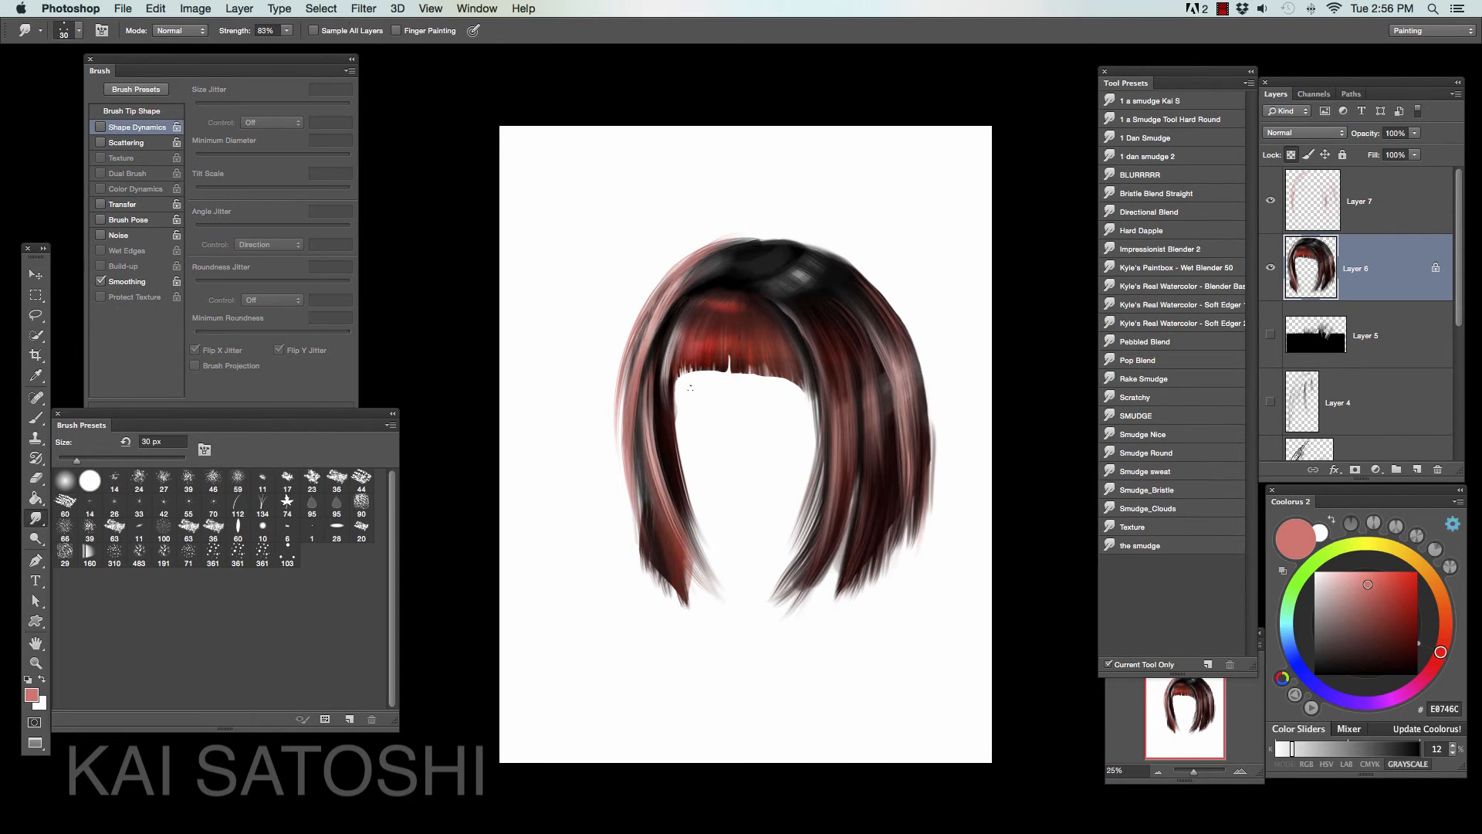
- Paint strands over the left lock and its trimmed ends, using dark colors sampled from the hair such as 2D1C1A
{"action": "key", "text": "b"}
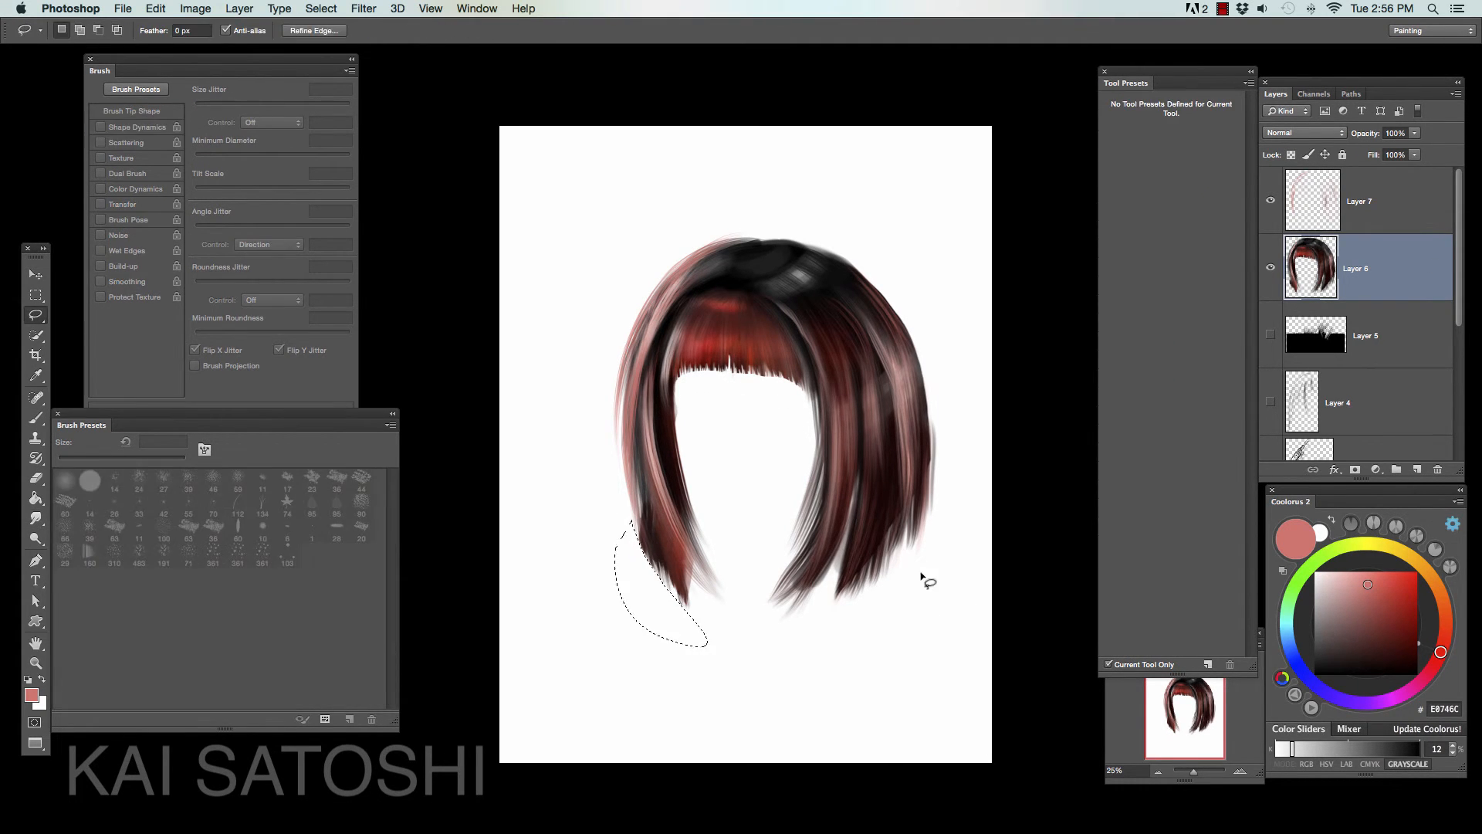
{"action": "left_click", "coordinate": [917, 491], "text": "alt"}
{"action": "left_click", "coordinate": [885, 389], "text": "alt"}
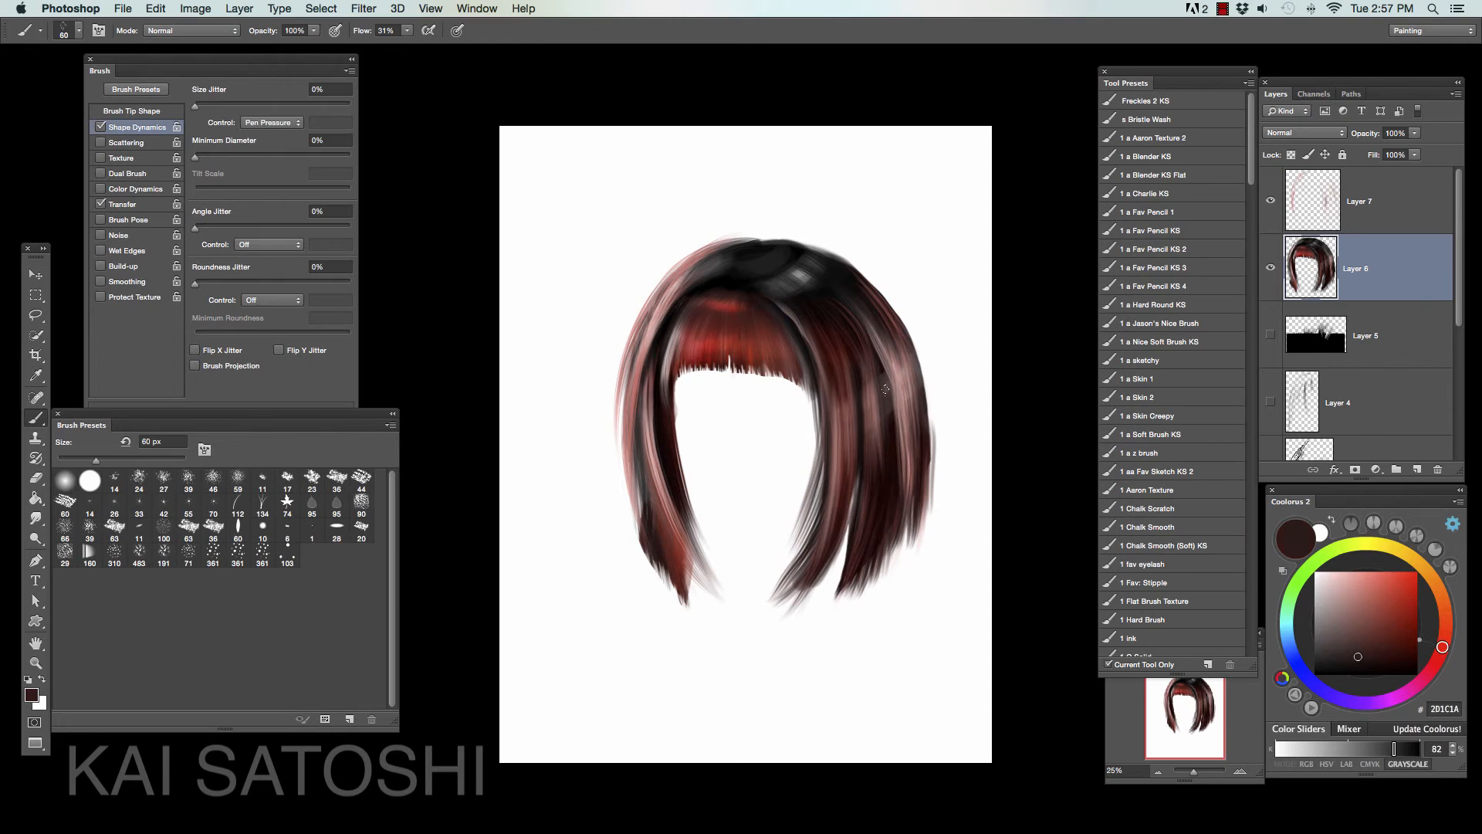
{"action": "left_click_drag", "start_coordinate": [641, 484], "coordinate": [649, 567]}
{"action": "left_click", "coordinate": [653, 471], "text": "alt"}
{"action": "left_click_drag", "start_coordinate": [666, 522], "coordinate": [684, 575]}
{"action": "left_click_drag", "start_coordinate": [645, 442], "coordinate": [680, 547]}
- Paint over the grey highlight at the right of the crown with colors picked from the hair
{"action": "left_click", "coordinate": [662, 432], "text": "alt"}
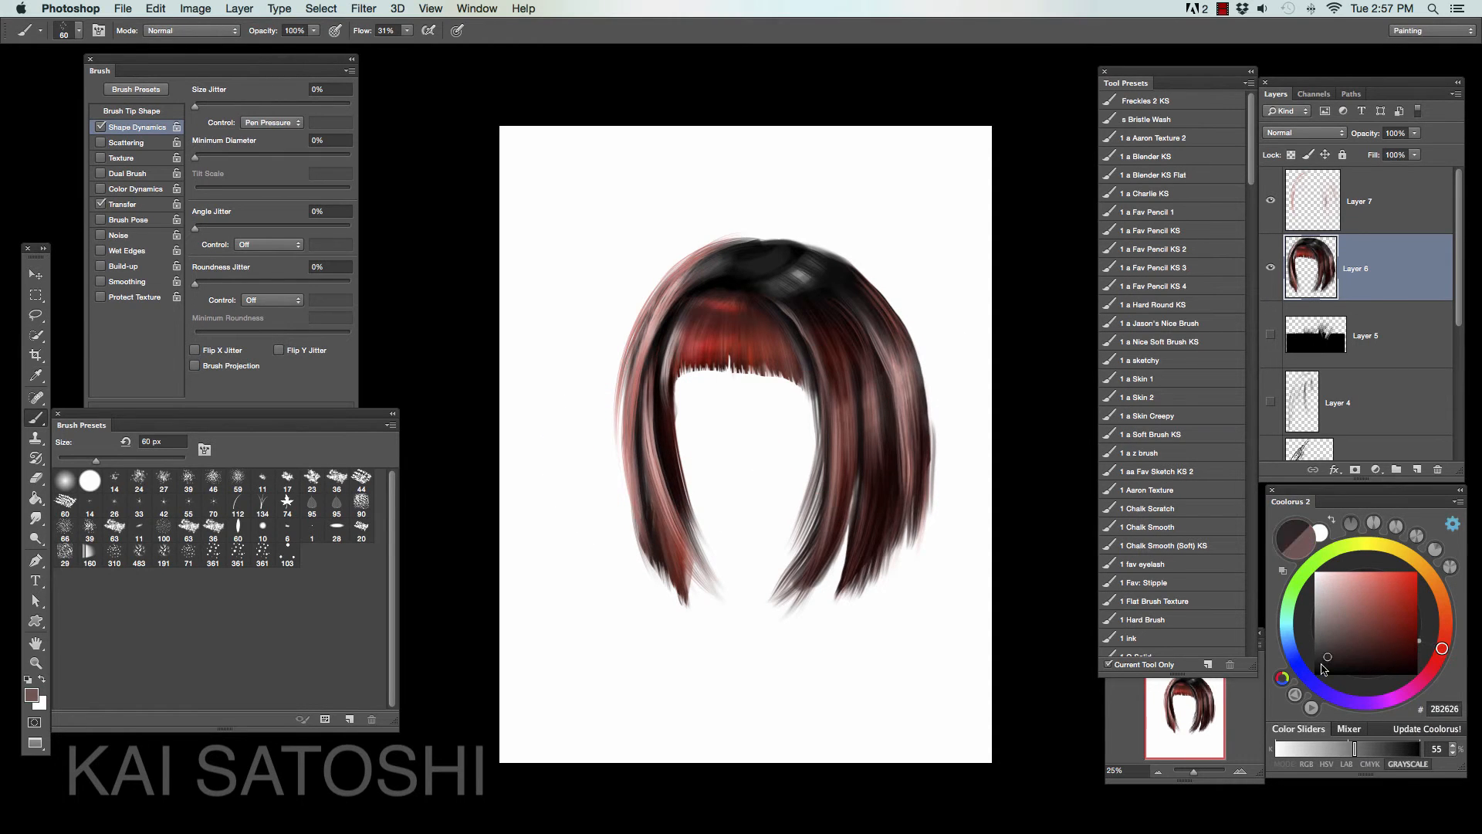
{"action": "left_click", "coordinate": [765, 347], "text": "alt"}
{"action": "left_click_drag", "start_coordinate": [796, 274], "coordinate": [838, 313]}
- Merge the strands layer into the hair layer, and paint across the crown on a new layer with the 1 a Blender KS preset
{"action": "left_click", "coordinate": [1189, 156]}
{"action": "left_click", "coordinate": [1374, 201]}
{"action": "key", "text": "super+e"}
{"action": "left_click", "coordinate": [1416, 469]}
{"action": "left_click_drag", "start_coordinate": [761, 279], "coordinate": [818, 267]}
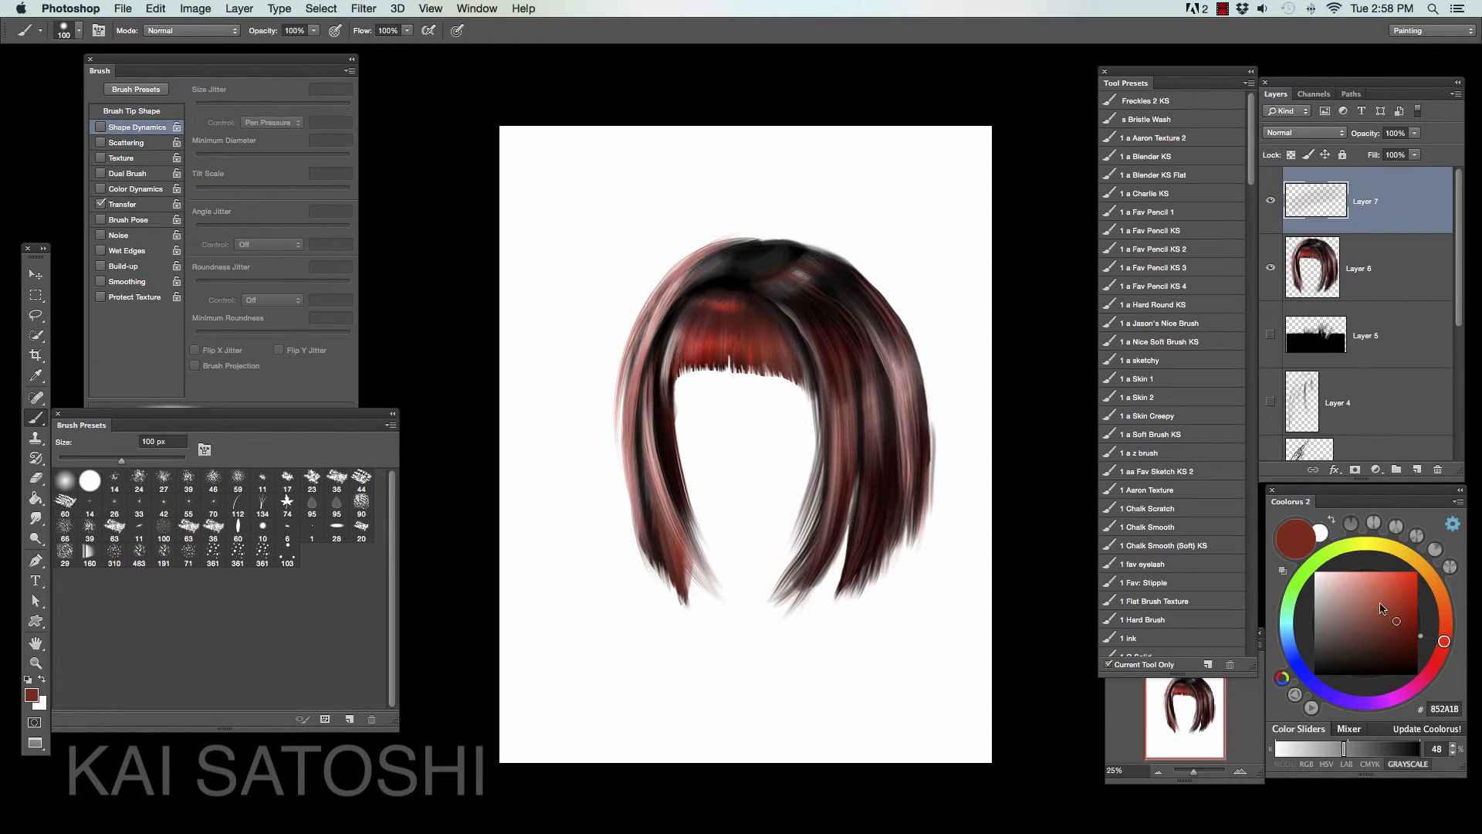
- Clip Layer 7 to the hair layer, and paint bright red and light pink FF928A over the bangs and right-hand strands
{"action": "left_click", "coordinate": [1357, 580]}
{"action": "left_click", "coordinate": [1304, 133]}
{"action": "left_click", "coordinate": [1293, 233]}
{"action": "left_click", "coordinate": [1407, 585]}
{"action": "mouse_move", "coordinate": [684, 332]}
{"action": "left_mouse_down"}
{"action": "mouse_move", "coordinate": [711, 298]}
{"action": "mouse_move", "coordinate": [849, 266]}
{"action": "mouse_move", "coordinate": [884, 348]}
{"action": "left_mouse_up"}
{"action": "left_click", "coordinate": [1315, 233], "text": "alt"}
{"action": "left_click", "coordinate": [1362, 572]}
- Erase parts of the clipped color layer over the right-hand strands so dark gaps show through
{"action": "key", "text": "e"}
{"action": "mouse_move", "coordinate": [825, 448]}
{"action": "left_mouse_down"}
{"action": "mouse_move", "coordinate": [920, 388]}
{"action": "mouse_move", "coordinate": [887, 459]}
{"action": "left_mouse_up"}
{"action": "left_click_drag", "start_coordinate": [883, 405], "coordinate": [884, 461]}
- Crop away the empty canvas above and below the hair to make a landscape-format image
{"action": "key", "text": "c"}
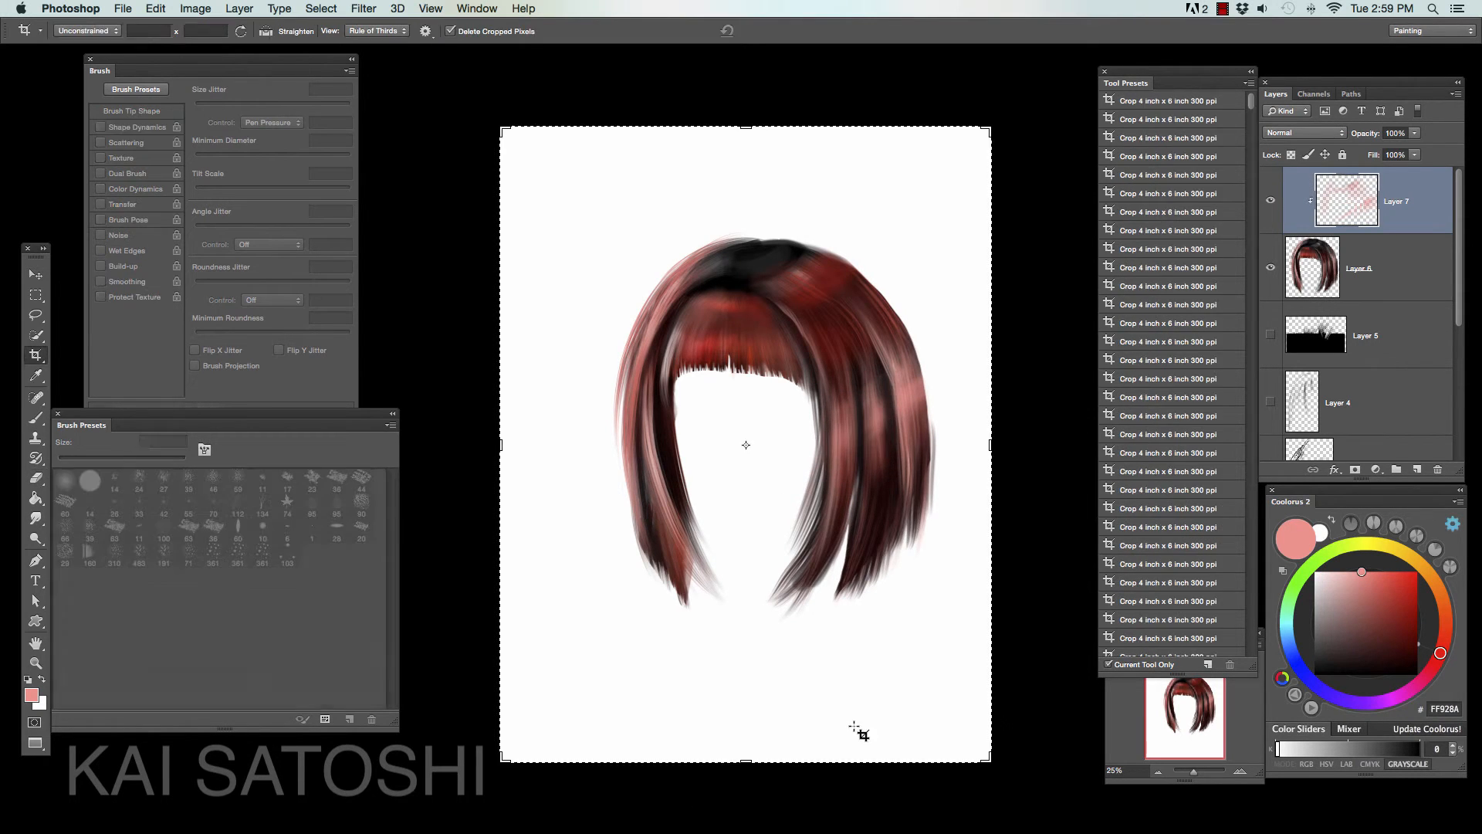
{"action": "left_click_drag", "start_coordinate": [857, 762], "coordinate": [857, 692]}
{"action": "left_click_drag", "start_coordinate": [745, 196], "coordinate": [746, 241]}
{"action": "key", "text": "Return"}
- Add a new layer above Layer 7 and clip it to the hair
{"action": "key", "text": "b"}
{"action": "left_click_drag", "start_coordinate": [1251, 185], "coordinate": [1251, 513]}
{"action": "left_click", "coordinate": [1416, 469]}
{"action": "left_click", "coordinate": [1315, 234], "text": "alt"}
- Set the Dodge tool to the Highlights range at 100% exposure, and merge the clipped color layers with the hair layer
{"action": "left_click", "coordinate": [36, 538]}
{"action": "left_click", "coordinate": [85, 538]}
{"action": "left_click", "coordinate": [181, 31]}
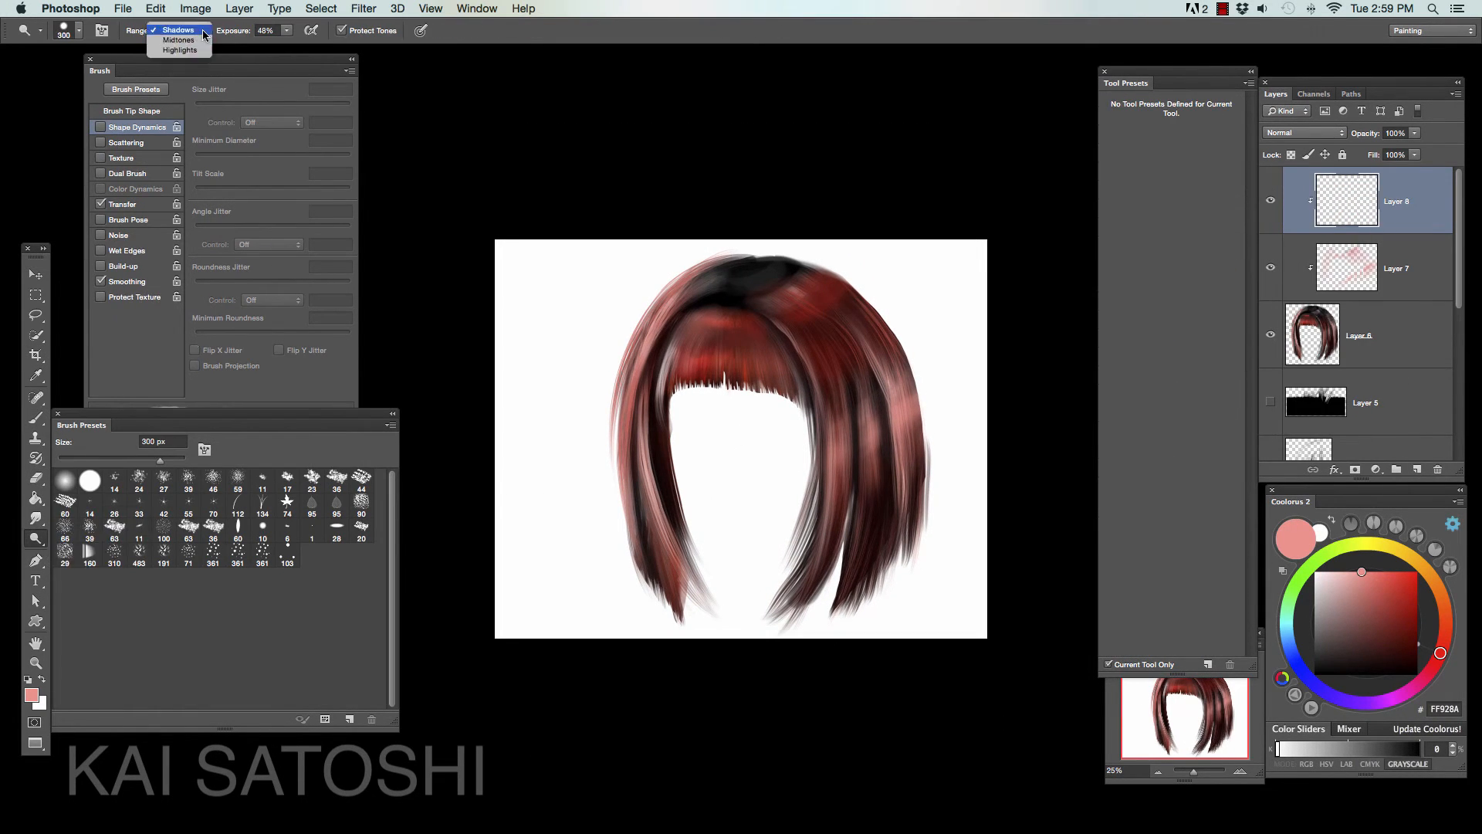
{"action": "left_click", "coordinate": [181, 33]}
{"action": "left_click", "coordinate": [1329, 577]}
{"action": "left_click", "coordinate": [1358, 335], "text": "shift"}
{"action": "key", "text": "super+e"}
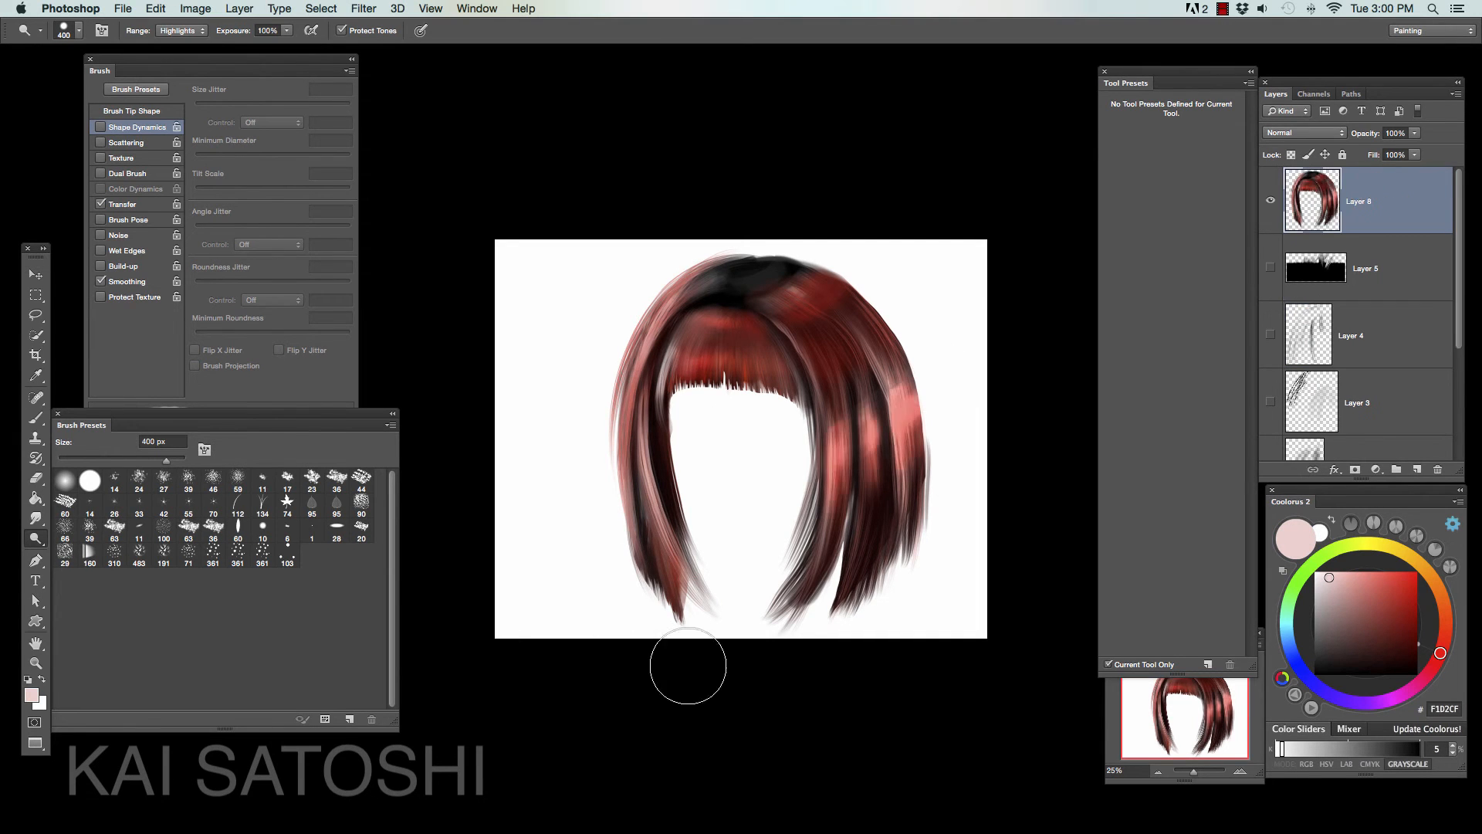
- Dodge bright highlights into the right-hand strands and the red area at the right of the crown
{"action": "key", "text": "bracketleft"}
{"action": "key", "text": "bracketleft"}
{"action": "key", "text": "bracketleft"}
{"action": "key", "text": "bracketleft"}
{"action": "key", "text": "bracketleft"}
{"action": "key", "text": "bracketleft"}
{"action": "key", "text": "bracketleft"}
{"action": "key", "text": "bracketleft"}
{"action": "left_click_drag", "start_coordinate": [901, 394], "coordinate": [904, 459]}
{"action": "left_click_drag", "start_coordinate": [871, 421], "coordinate": [872, 454]}
{"action": "left_click_drag", "start_coordinate": [833, 428], "coordinate": [831, 454]}
{"action": "left_click_drag", "start_coordinate": [795, 295], "coordinate": [838, 286]}
- Dodge narrow highlights down the left lock with a smaller brush of about 70 px
{"action": "key", "text": "bracketleft"}
{"action": "key", "text": "bracketleft"}
{"action": "key", "text": "bracketleft"}
{"action": "key", "text": "bracketleft"}
{"action": "key", "text": "bracketleft"}
{"action": "key", "text": "bracketleft"}
{"action": "key", "text": "bracketleft"}
{"action": "left_click_drag", "start_coordinate": [676, 299], "coordinate": [629, 409]}
{"action": "left_click_drag", "start_coordinate": [646, 432], "coordinate": [678, 567]}
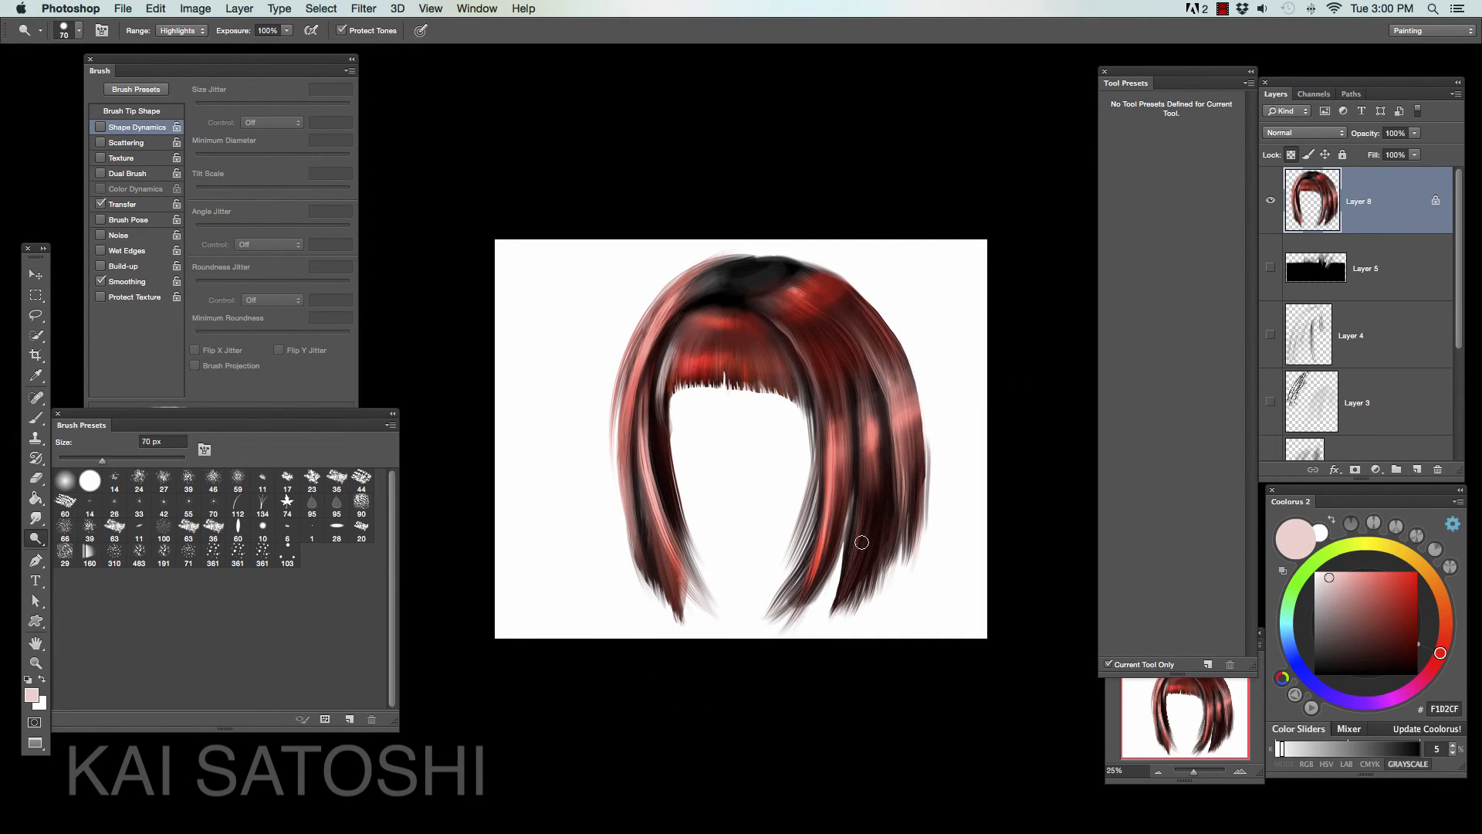
- Add an empty layer above the hair, and trim the hair layer's outer right edge with a lasso selection after unlocking its transparency
{"action": "left_click", "coordinate": [1416, 469]}
{"action": "key", "text": "l"}
{"action": "left_click", "coordinate": [1359, 268]}
{"action": "left_click", "coordinate": [1291, 154]}
{"action": "left_click_drag", "start_coordinate": [923, 410], "coordinate": [923, 572]}
{"action": "key", "text": "Delete"}
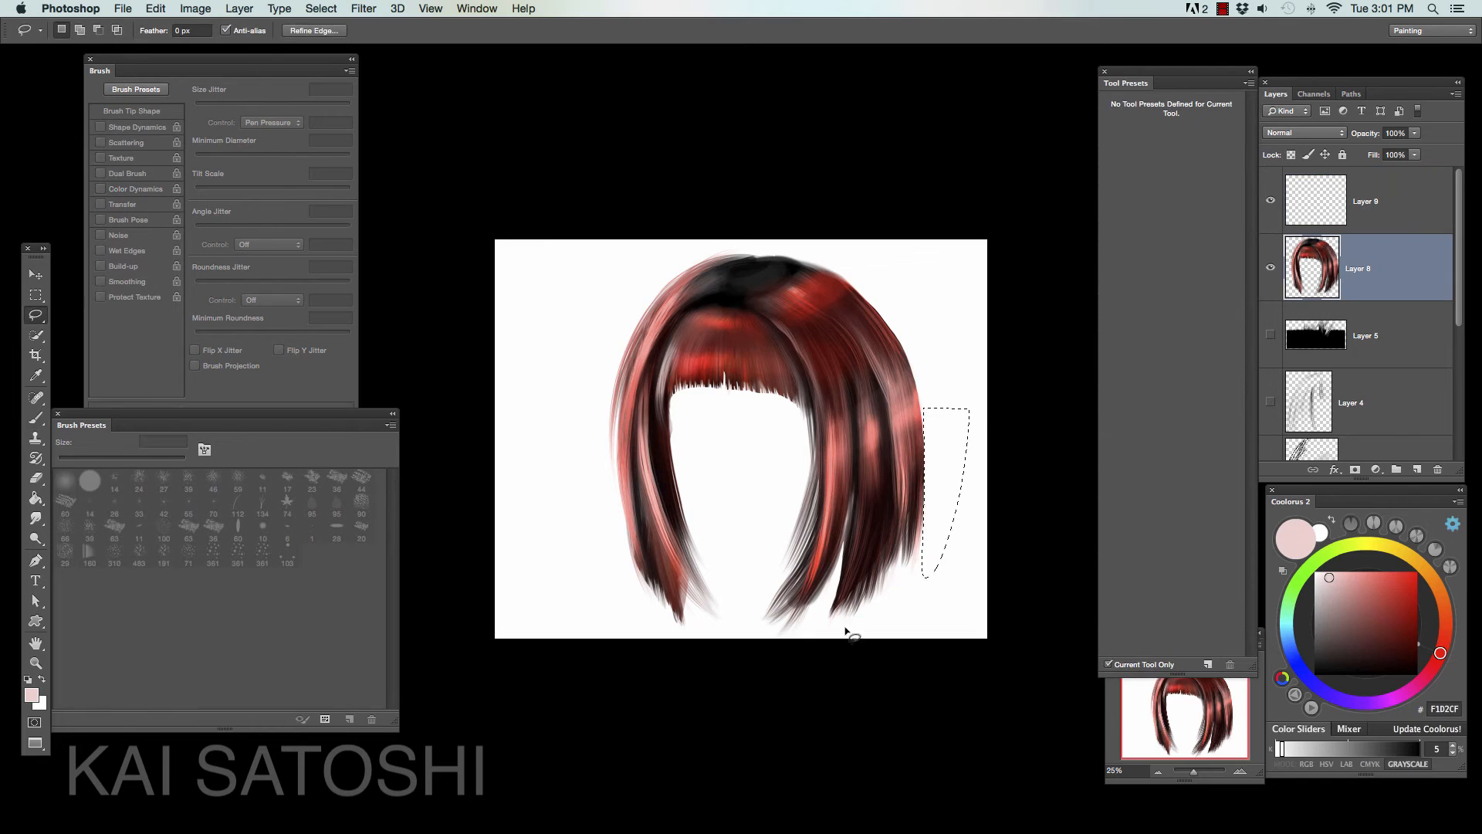
{"action": "key", "text": "super+d"}
- Smudge the trimmed right side of the hair with a 30 px brush at 83% strength, rotating the canvas as needed
{"action": "left_click", "coordinate": [35, 518]}
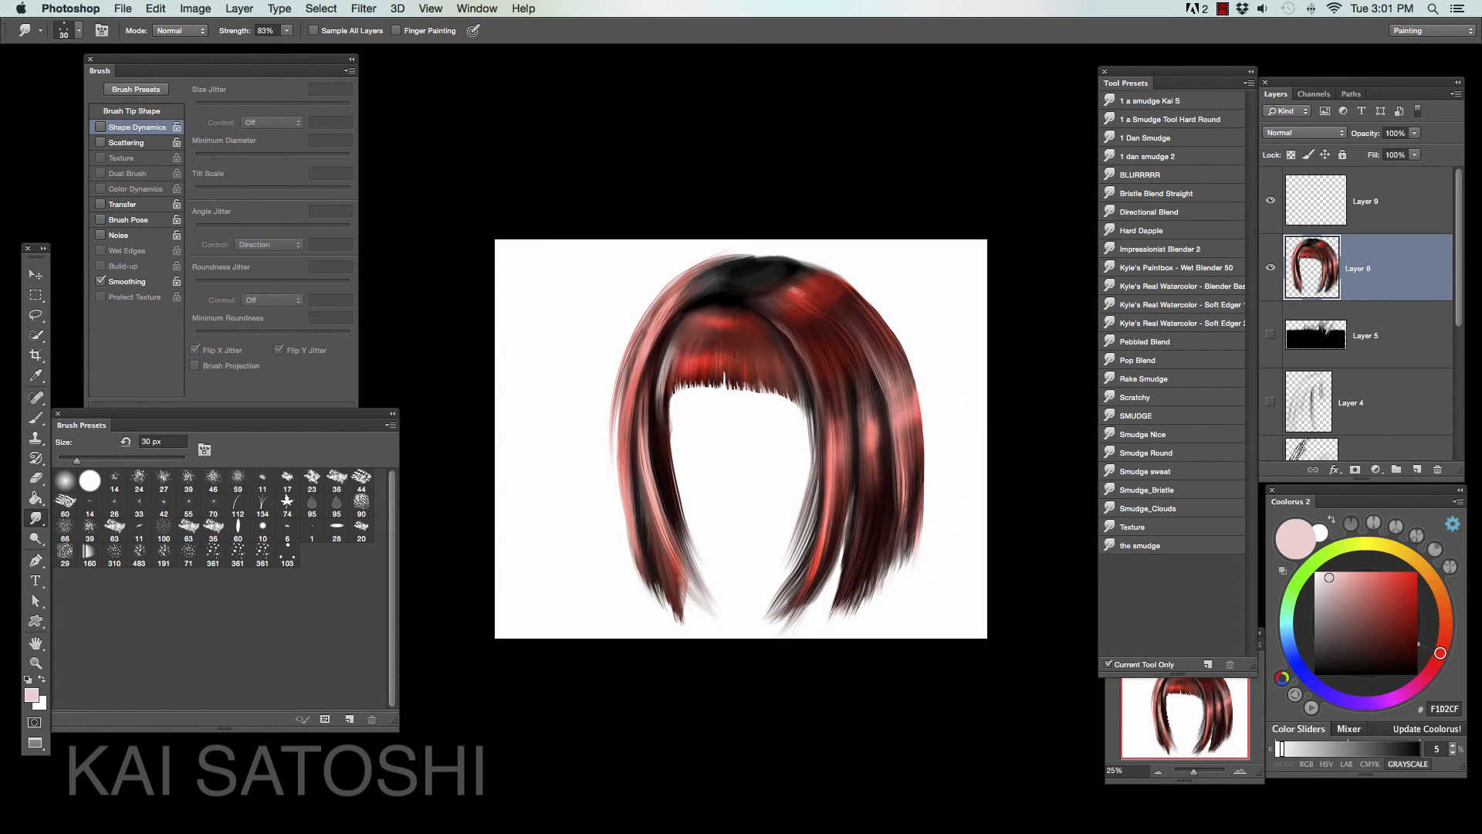
{"action": "key", "text": "r"}
{"action": "left_click_drag", "start_coordinate": [794, 299], "coordinate": [582, 402]}
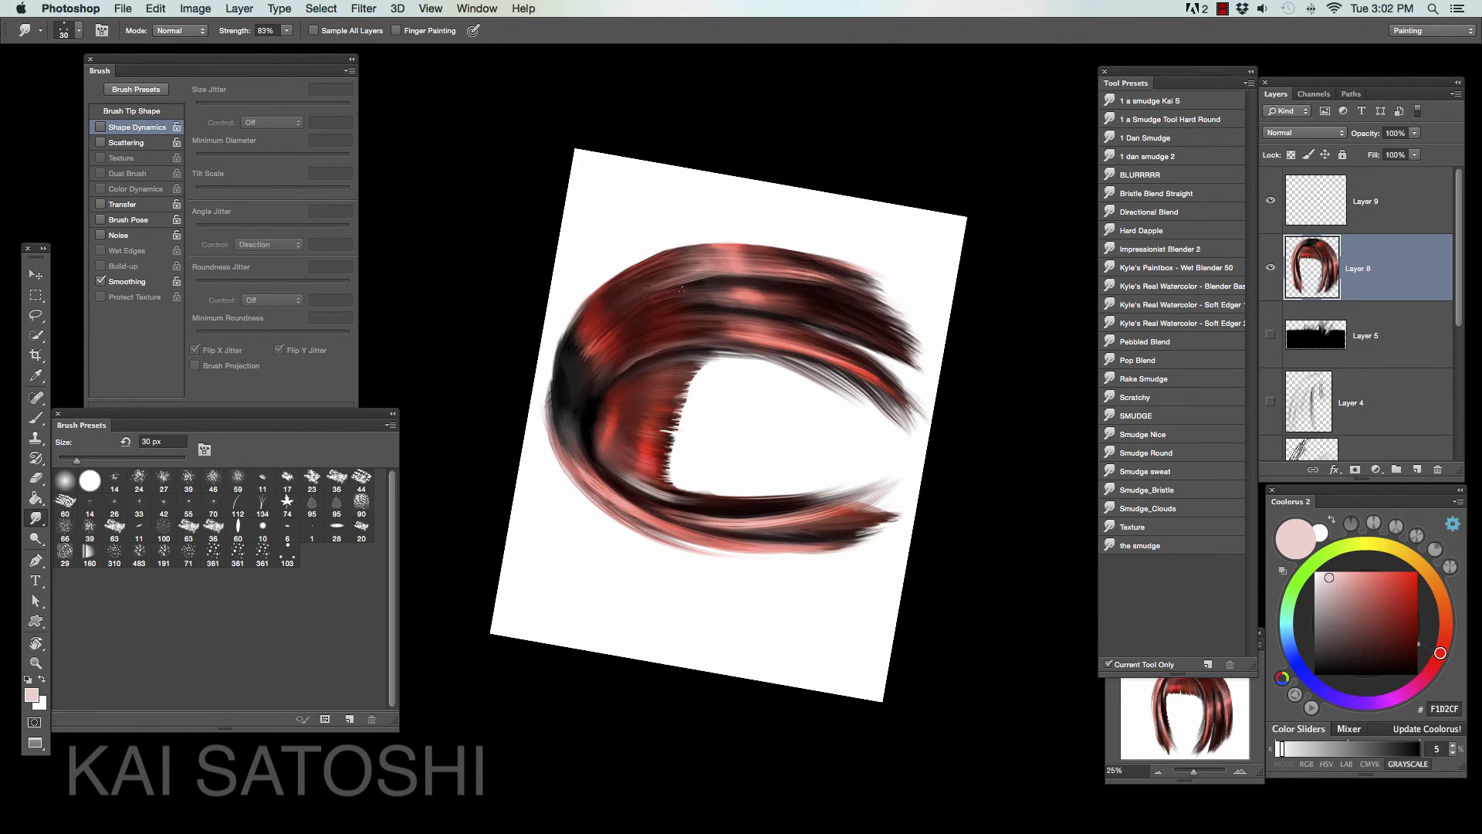
{"action": "key", "text": "Escape"}
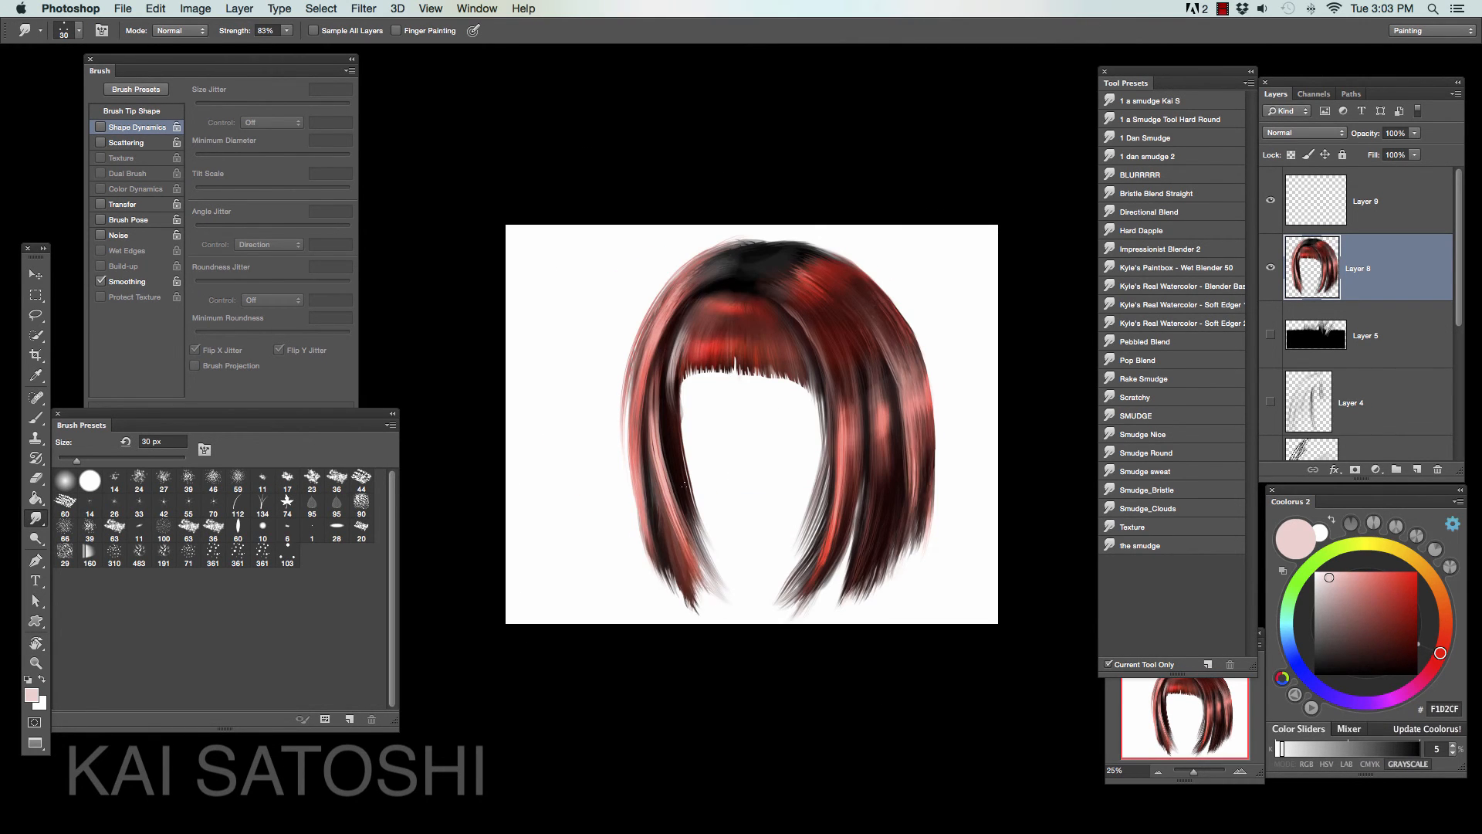
- Add a new layer directly above the hair layer, and choose the Hair 2 brush preset with a light pink color
{"action": "key", "text": "b"}
{"action": "scroll", "coordinate": [1173, 371], "scroll_direction": "down", "scroll_amount": 10}
{"action": "left_click", "coordinate": [1130, 367]}
{"action": "left_click", "coordinate": [1240, 771]}
{"action": "left_click", "coordinate": [1348, 572]}
{"action": "left_click", "coordinate": [1417, 469]}
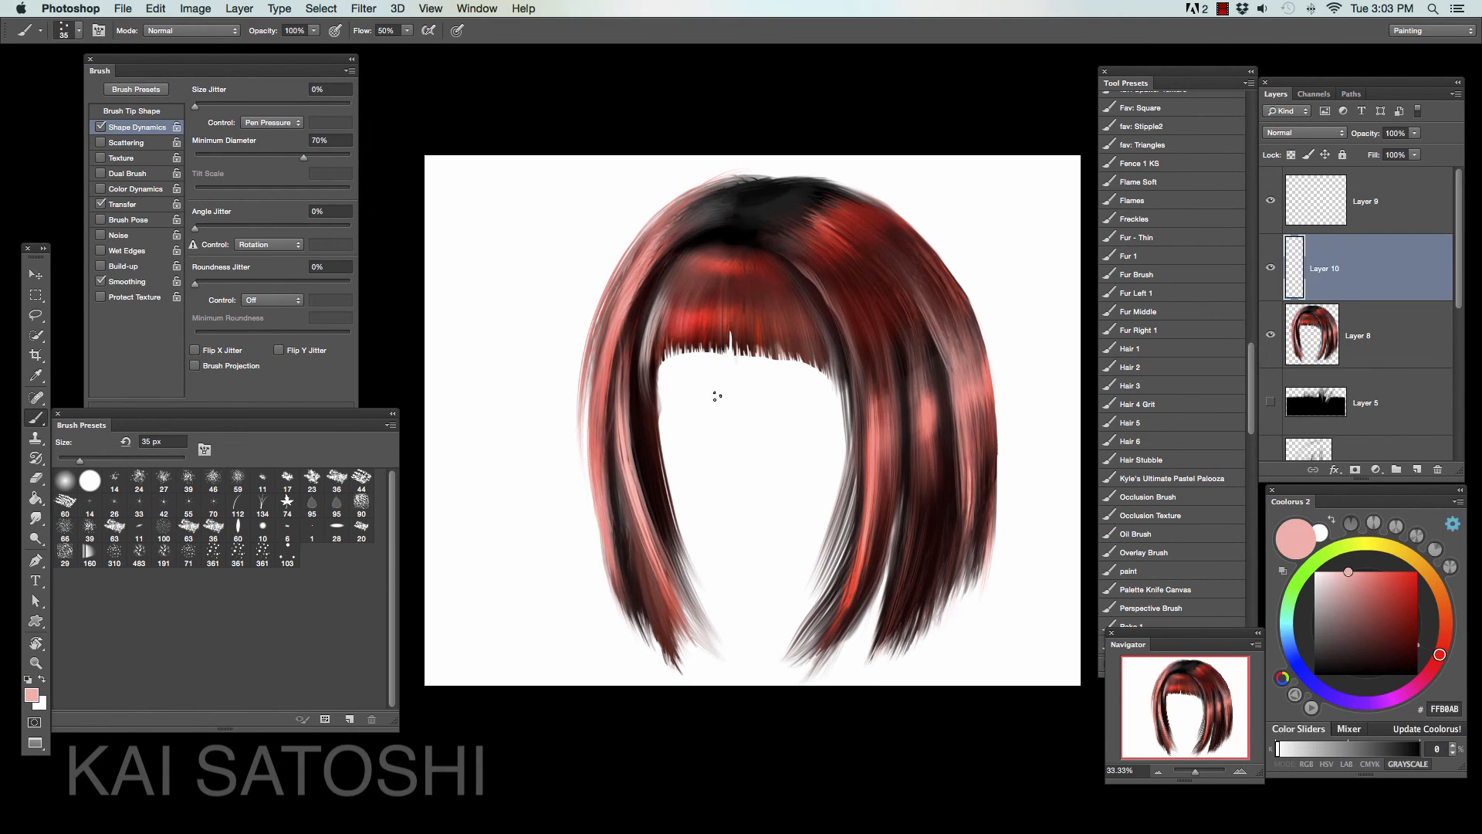
- Paint thin light pink strands and flyaways along the left lock and down both edges of the right lock
{"action": "left_click_drag", "start_coordinate": [633, 302], "coordinate": [595, 455]}
{"action": "left_click_drag", "start_coordinate": [842, 371], "coordinate": [819, 554]}
{"action": "left_click_drag", "start_coordinate": [829, 293], "coordinate": [855, 446]}
{"action": "mouse_move", "coordinate": [911, 339]}
{"action": "left_mouse_down"}
{"action": "mouse_move", "coordinate": [885, 572]}
{"action": "mouse_move", "coordinate": [951, 579]}
{"action": "left_mouse_up"}
{"action": "left_click_drag", "start_coordinate": [616, 341], "coordinate": [629, 591]}
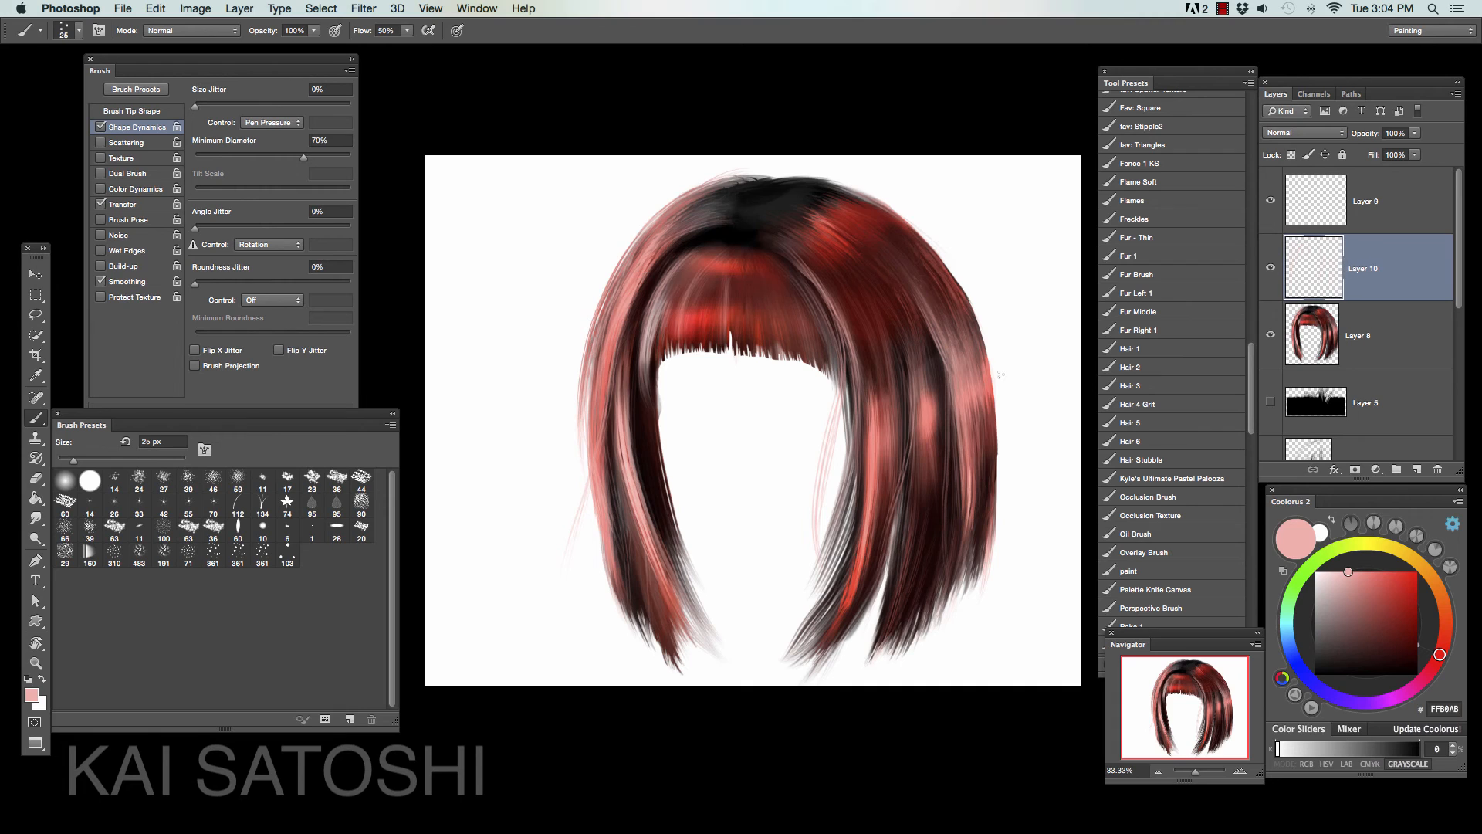
- Add fine strands along the hair's outer right and left edges with a 25 px brush, using colors sampled from the hair
{"action": "left_click_drag", "start_coordinate": [943, 272], "coordinate": [1002, 509]}
{"action": "left_click", "coordinate": [974, 493], "text": "alt"}
{"action": "left_click_drag", "start_coordinate": [985, 363], "coordinate": [991, 580]}
{"action": "left_click_drag", "start_coordinate": [964, 290], "coordinate": [1002, 522]}
{"action": "left_click_drag", "start_coordinate": [609, 293], "coordinate": [589, 570]}
{"action": "left_click", "coordinate": [610, 339], "text": "alt"}
{"action": "left_click_drag", "start_coordinate": [827, 293], "coordinate": [858, 548]}
- Paint dark 381C1A strands inside the right lock and red A42B22 and pink strands on the crown, using sampled colors
{"action": "left_click", "coordinate": [651, 353], "text": "alt"}
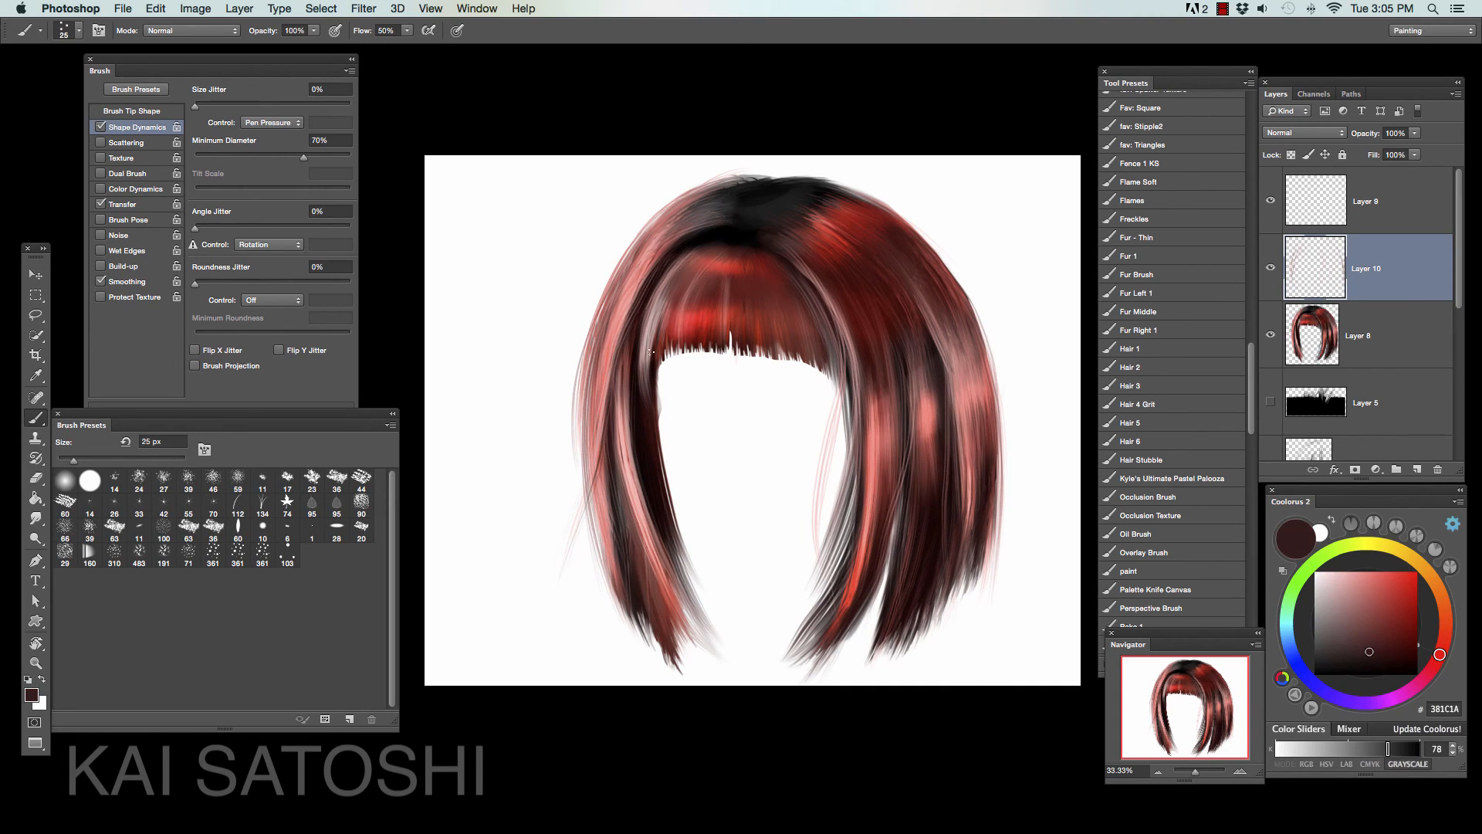
{"action": "left_click_drag", "start_coordinate": [843, 355], "coordinate": [800, 606]}
{"action": "left_click", "coordinate": [678, 225], "text": "alt"}
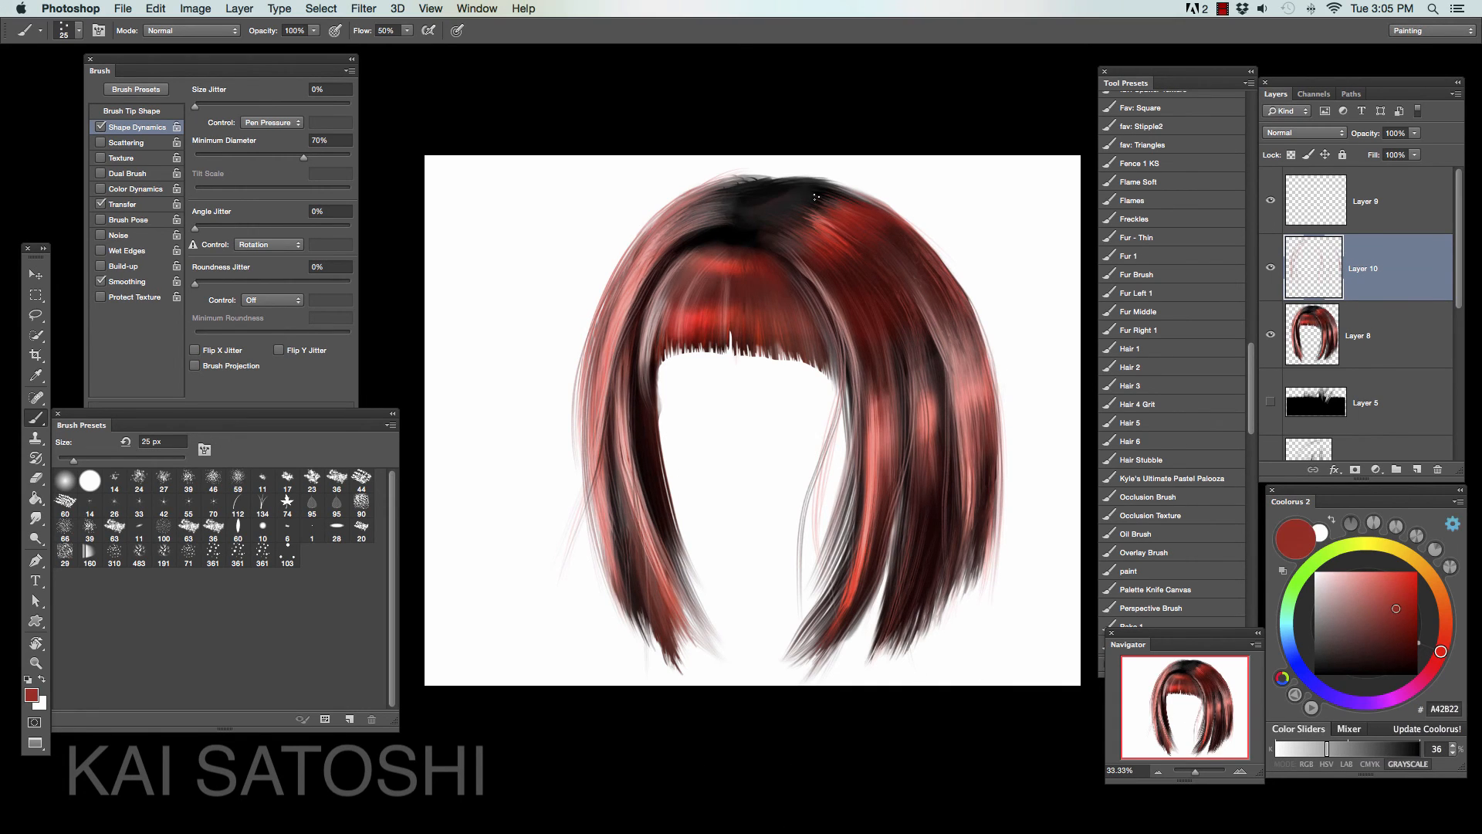
{"action": "left_click", "coordinate": [1007, 409], "text": "alt"}
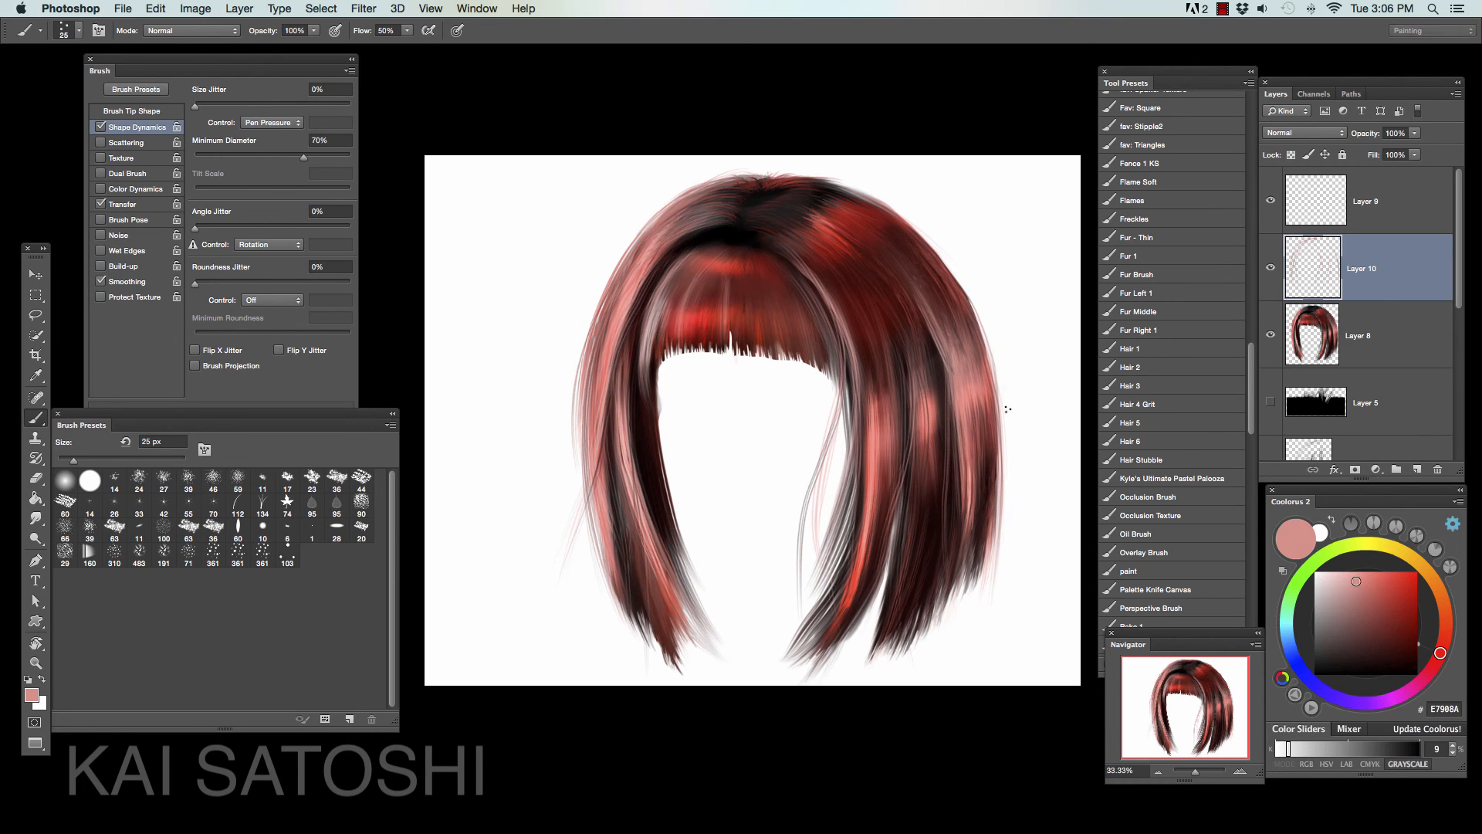
{"action": "left_click_drag", "start_coordinate": [799, 259], "coordinate": [849, 417]}
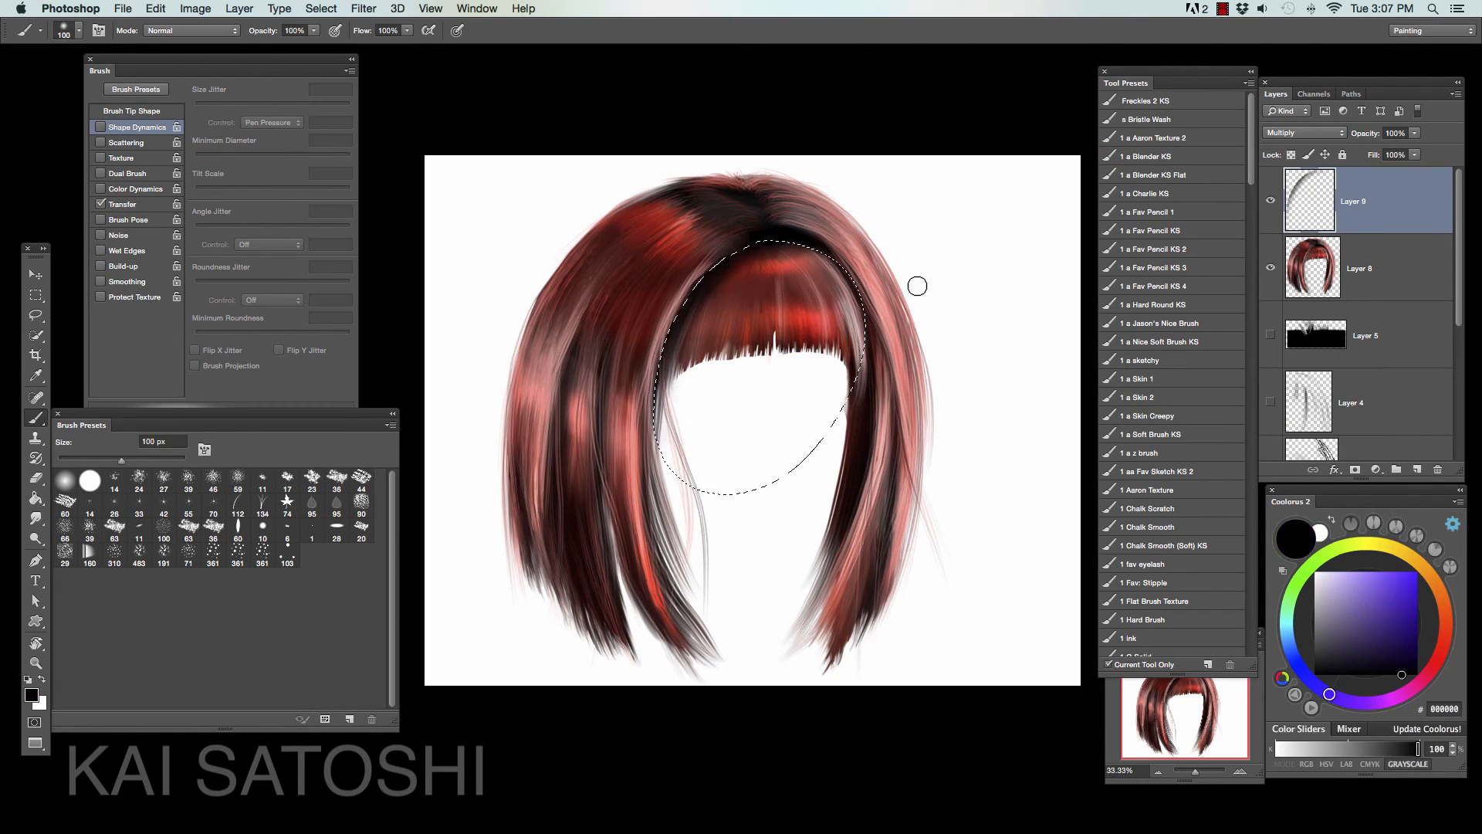
- Deselect the oval area around the bangs, and erase excess shadow along the inner edge beside them
{"action": "key", "text": "super+d"}
{"action": "key", "text": "e"}
{"action": "mouse_move", "coordinate": [795, 246]}
{"action": "left_mouse_down"}
{"action": "mouse_move", "coordinate": [863, 366]}
{"action": "mouse_move", "coordinate": [845, 398]}
{"action": "left_mouse_up"}
- Paint narrow black shadows between the strands on both sides on the Multiply layer, with a brush of about 30 px
{"action": "key", "text": "b"}
{"action": "key", "text": "bracketleft"}
{"action": "key", "text": "bracketleft"}
{"action": "key", "text": "bracketleft"}
{"action": "left_click_drag", "start_coordinate": [616, 264], "coordinate": [575, 347]}
{"action": "left_click_drag", "start_coordinate": [618, 324], "coordinate": [593, 416]}
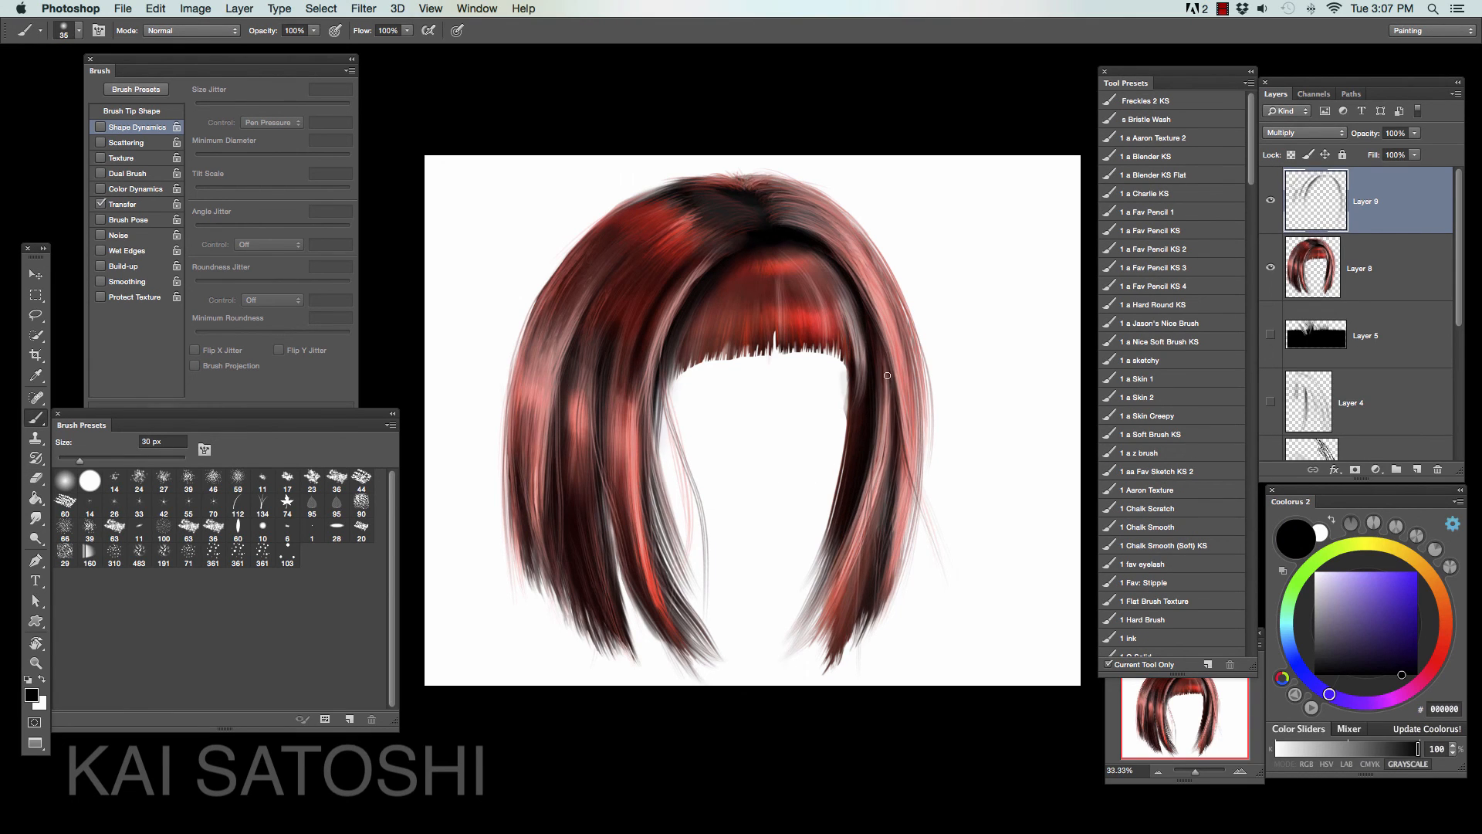
{"action": "left_click_drag", "start_coordinate": [887, 375], "coordinate": [895, 462]}
- Merge the shadow layer into the hair layer, lock its transparent pixels, and darken the bangs and side locks with a larger black brush
{"action": "key", "text": "super+e"}
{"action": "key", "text": "slash"}
{"action": "key", "text": "bracketright"}
{"action": "key", "text": "bracketright"}
{"action": "key", "text": "bracketright"}
{"action": "key", "text": "bracketright"}
{"action": "key", "text": "bracketright"}
{"action": "mouse_move", "coordinate": [838, 297]}
{"action": "left_mouse_down"}
{"action": "mouse_move", "coordinate": [733, 292]}
{"action": "mouse_move", "coordinate": [841, 297]}
{"action": "left_mouse_up"}
{"action": "left_click_drag", "start_coordinate": [899, 432], "coordinate": [880, 602]}
{"action": "left_click_drag", "start_coordinate": [595, 436], "coordinate": [579, 536]}
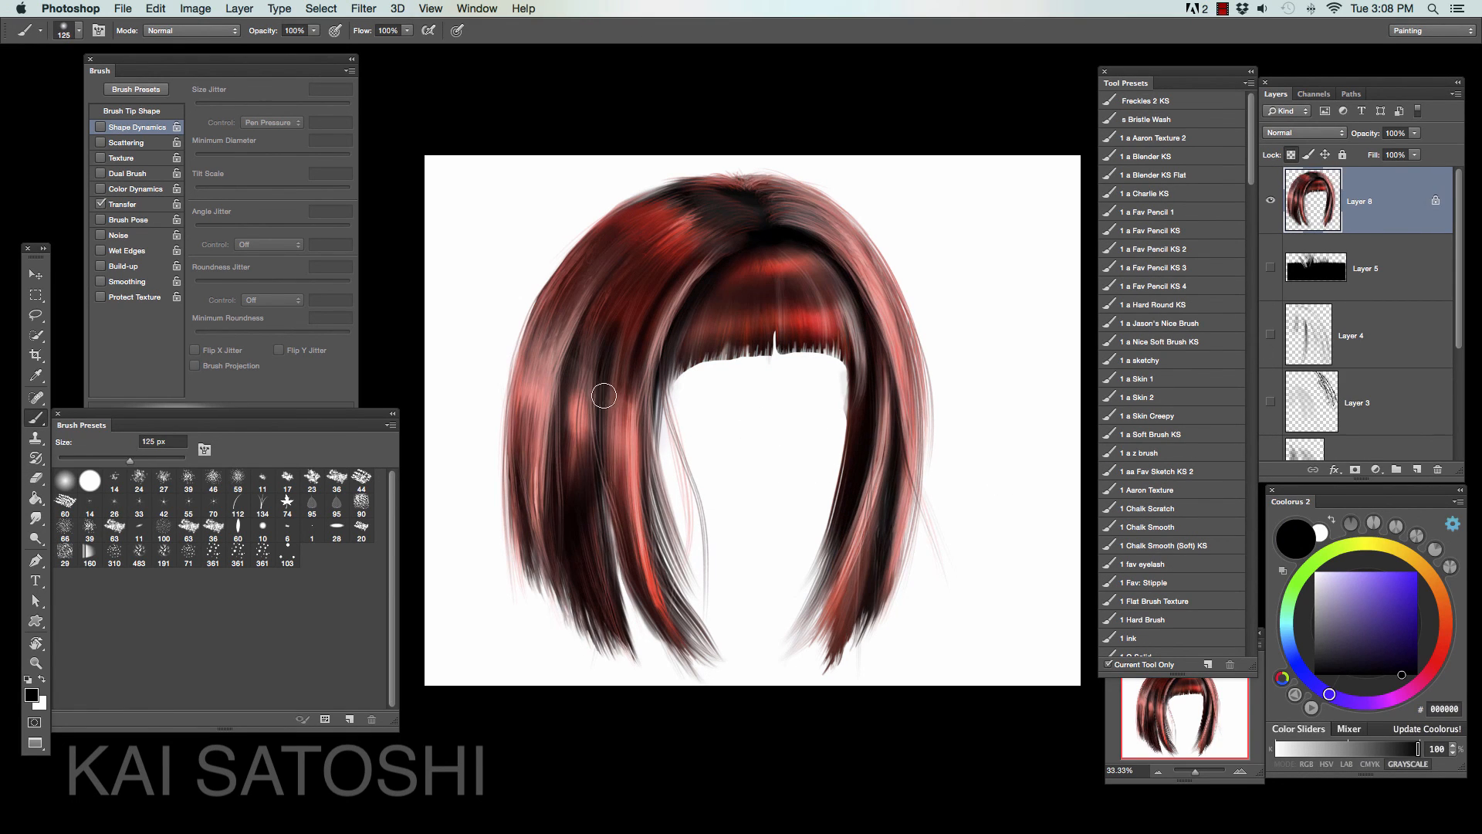
- Shade more black between the strands of the left side, the crown and the right lock, varying the brush size
{"action": "left_click_drag", "start_coordinate": [604, 396], "coordinate": [599, 440]}
{"action": "key", "text": "bracketleft"}
{"action": "key", "text": "bracketleft"}
{"action": "key", "text": "bracketleft"}
{"action": "key", "text": "bracketleft"}
{"action": "key", "text": "bracketleft"}
{"action": "key", "text": "bracketleft"}
{"action": "key", "text": "bracketleft"}
{"action": "key", "text": "bracketleft"}
{"action": "key", "text": "bracketleft"}
{"action": "left_click_drag", "start_coordinate": [613, 267], "coordinate": [571, 321]}
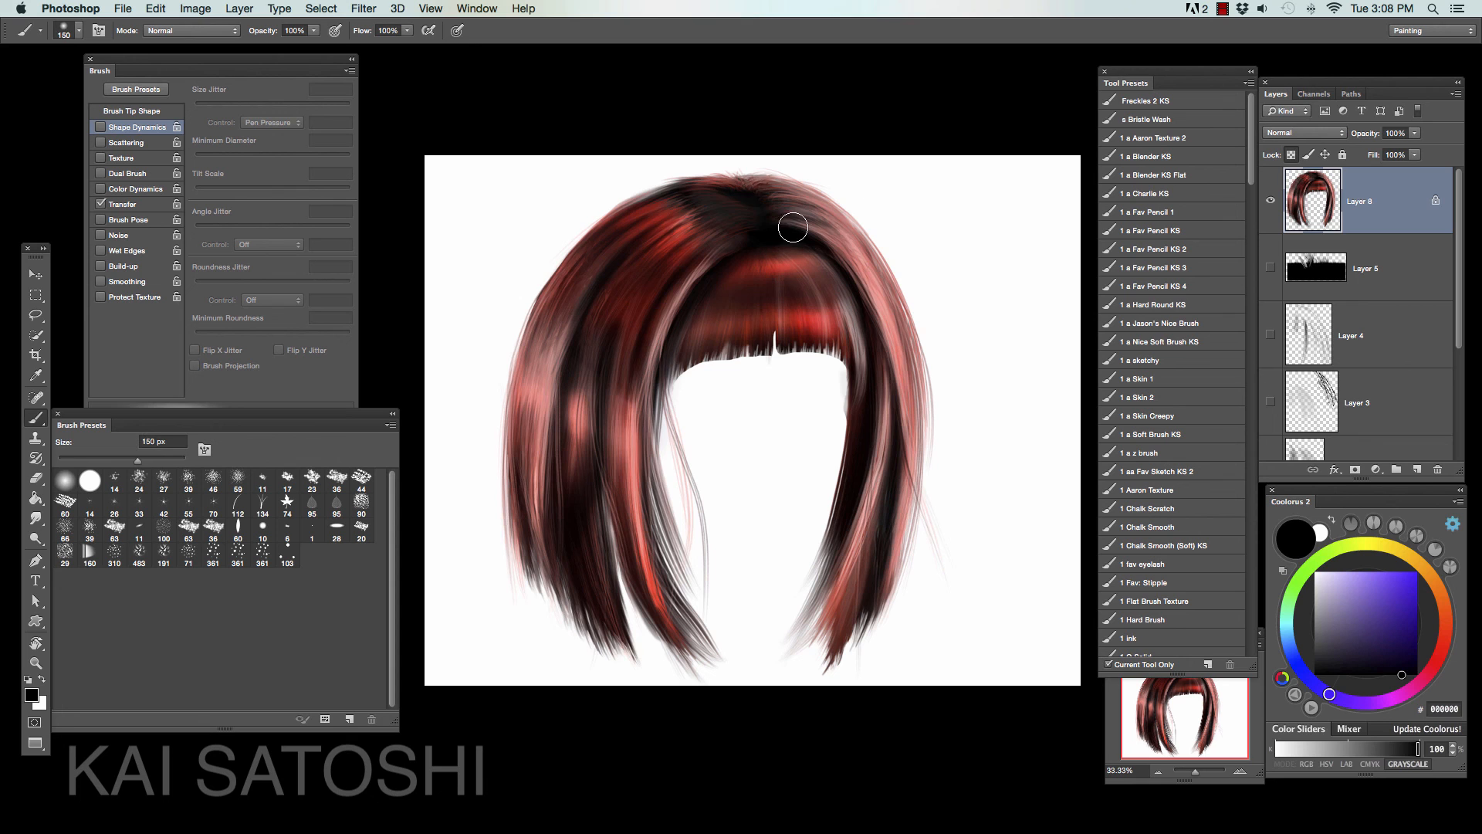
{"action": "left_click_drag", "start_coordinate": [826, 239], "coordinate": [895, 552]}
- Unlock the hair layer's transparency and get the Smudge tool ready at 20 px and 83% strength for the bangs
{"action": "left_click", "coordinate": [1157, 771]}
{"action": "left_click", "coordinate": [1239, 771]}
{"action": "left_click", "coordinate": [1240, 771]}
{"action": "key", "text": "slash"}
{"action": "left_click", "coordinate": [36, 518]}
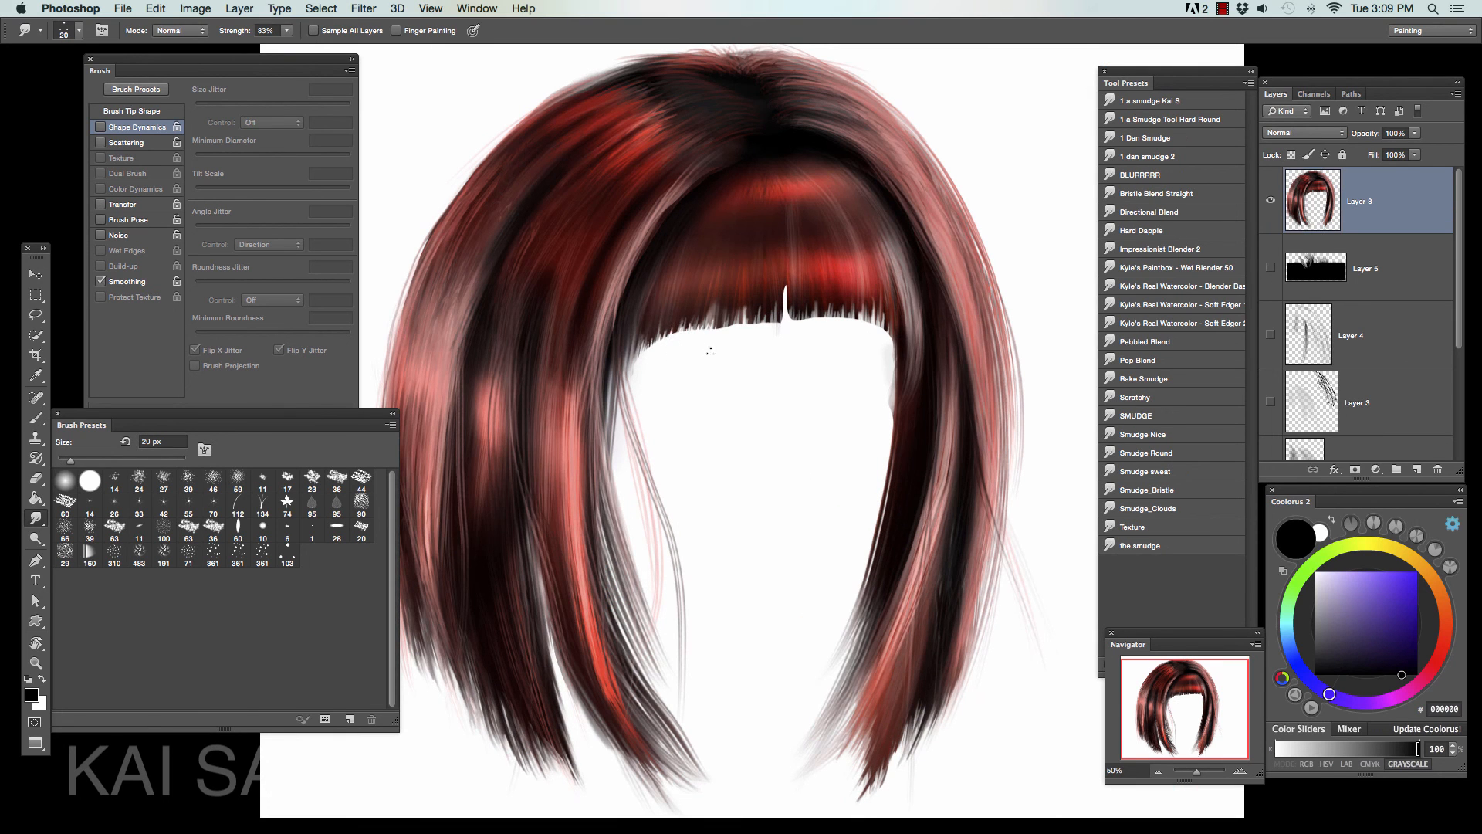